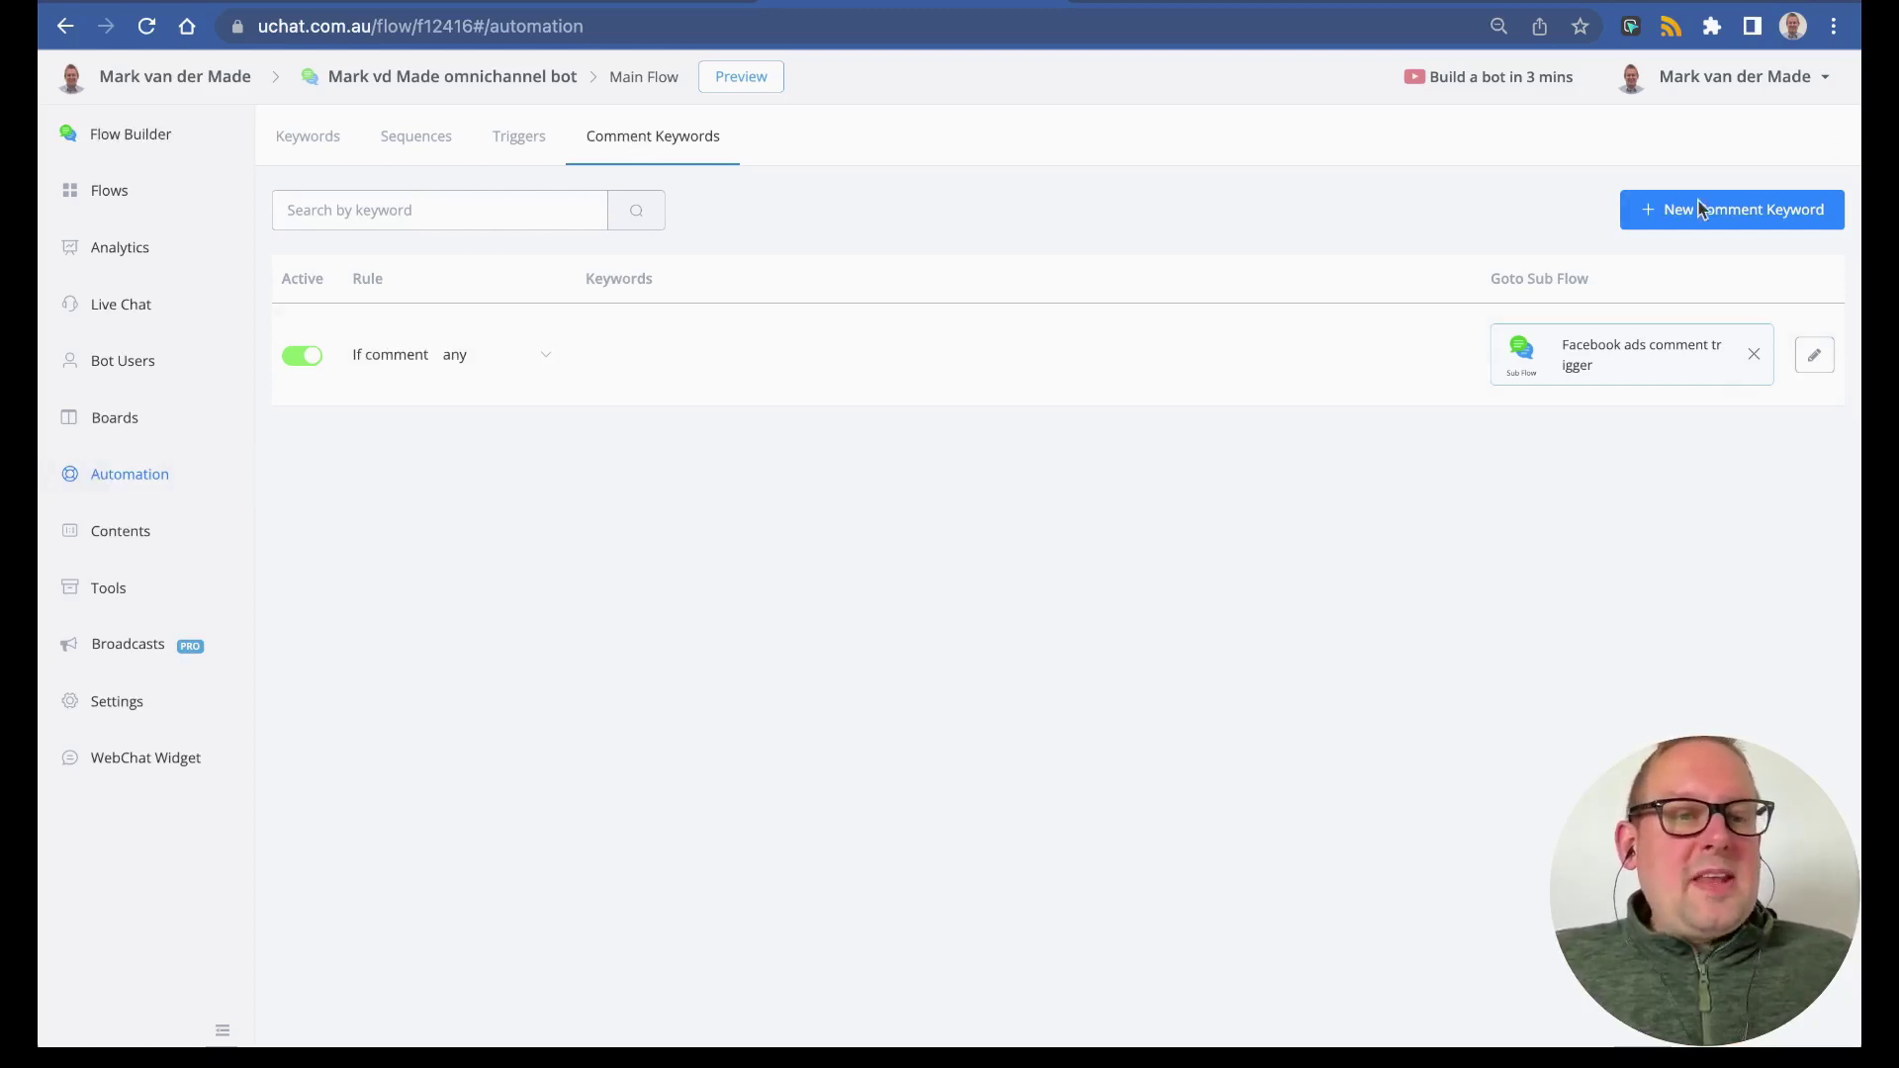
# - Open the comment keyword rule for editing and browse the posts listed under Track comments on
pyautogui.click(1815, 356)
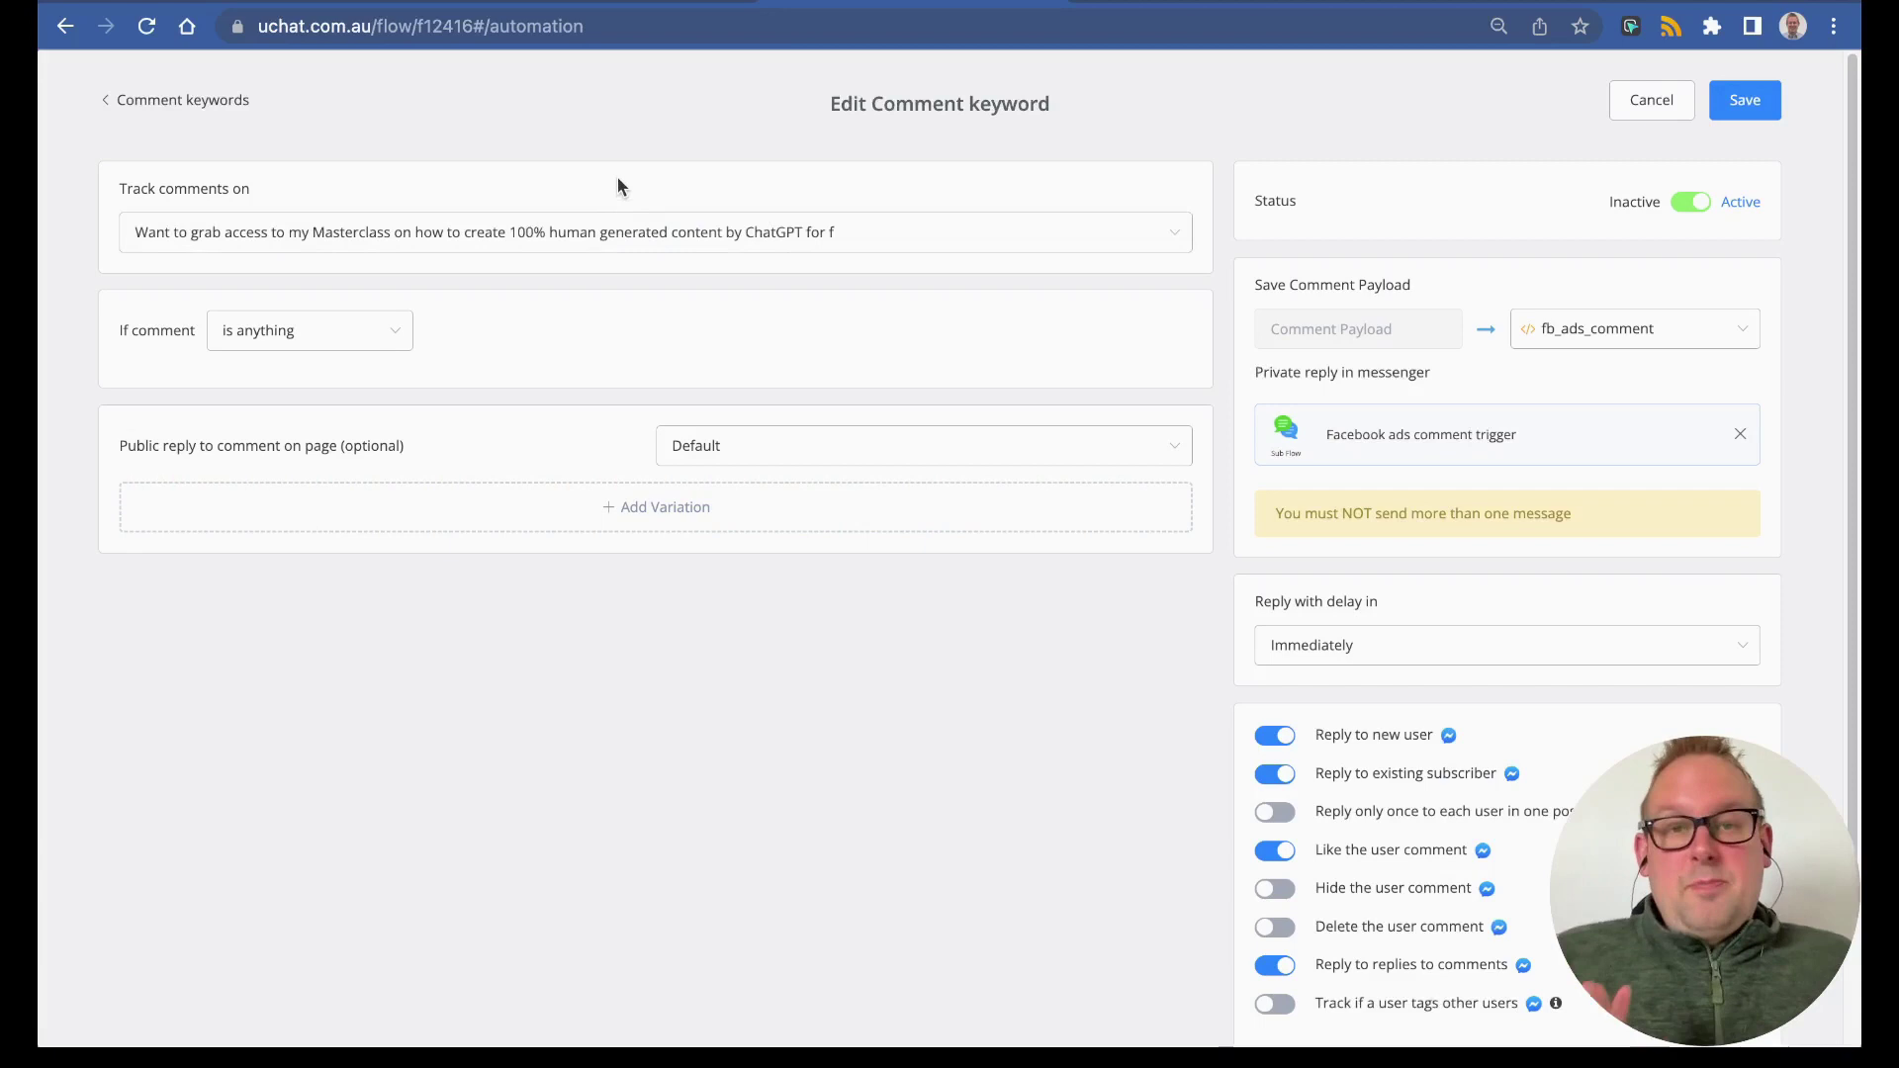
pyautogui.click(636, 248)
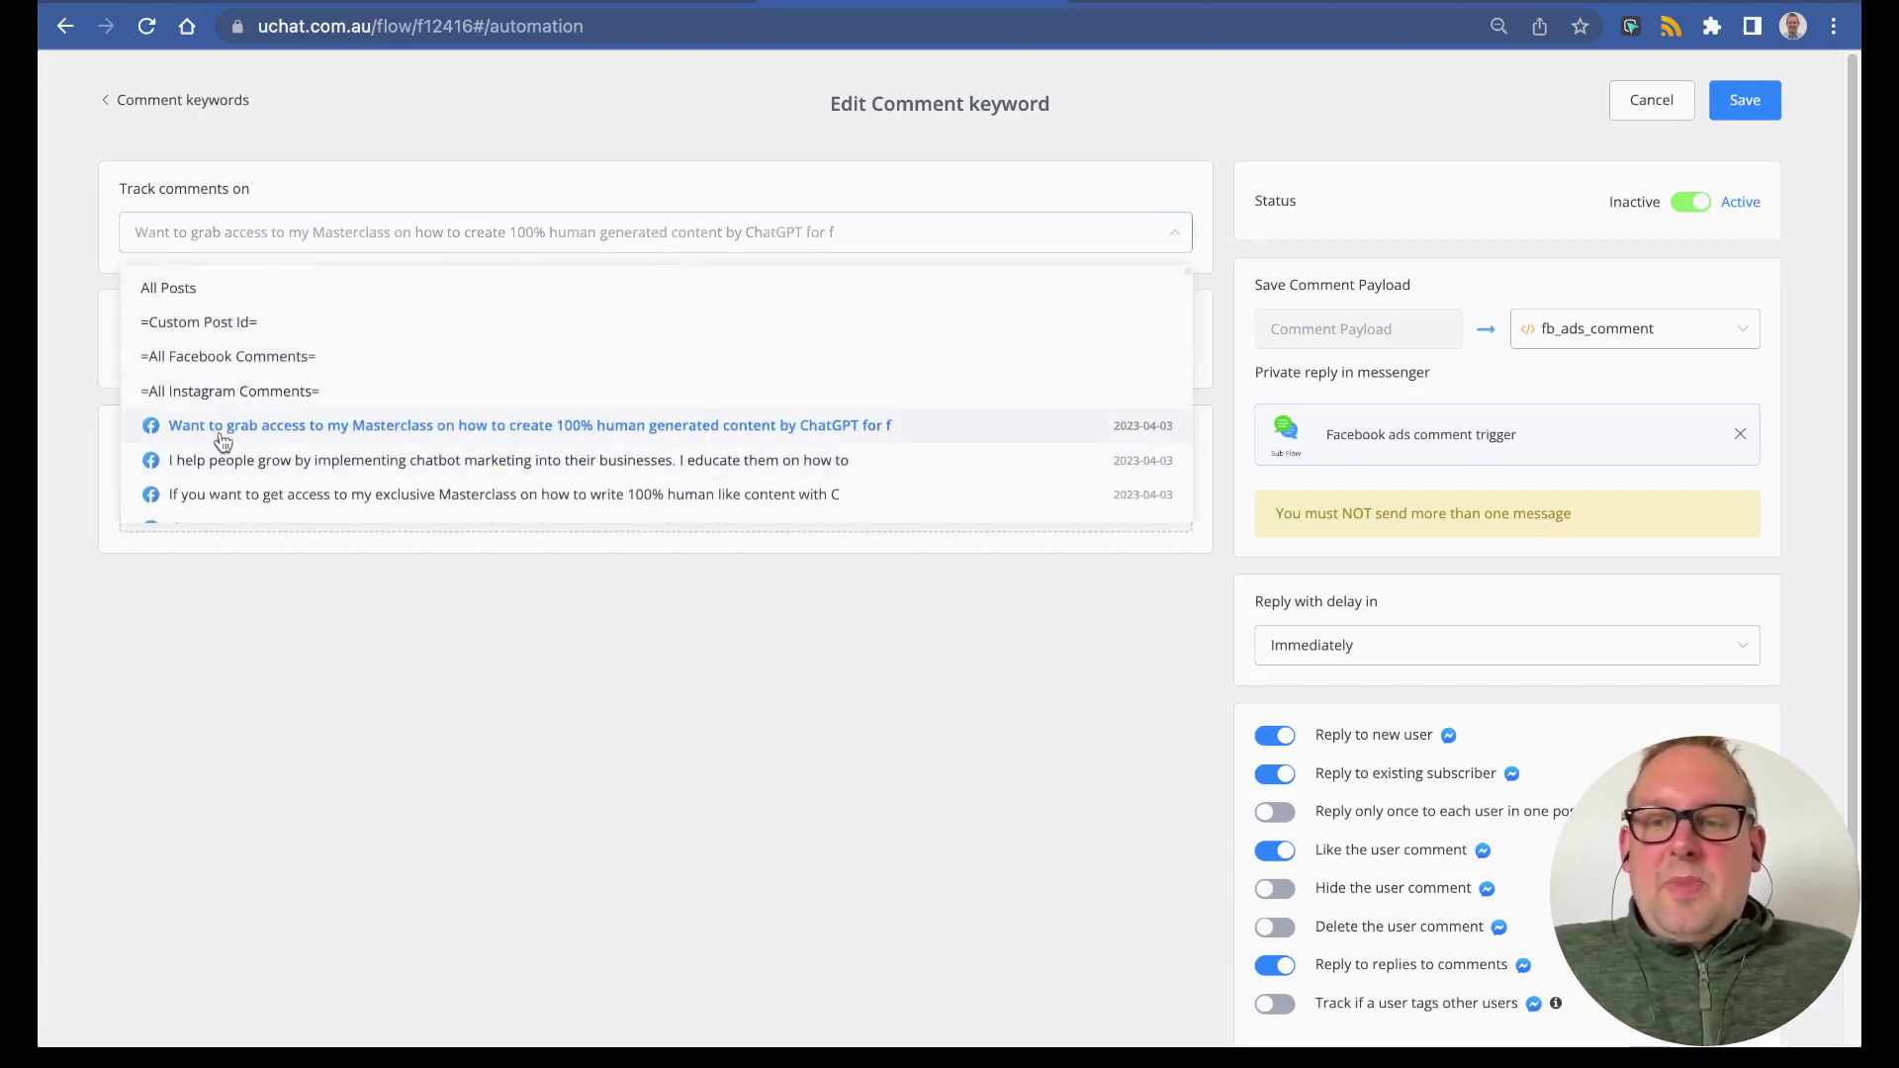
pyautogui.scroll(-15, 254, 441)
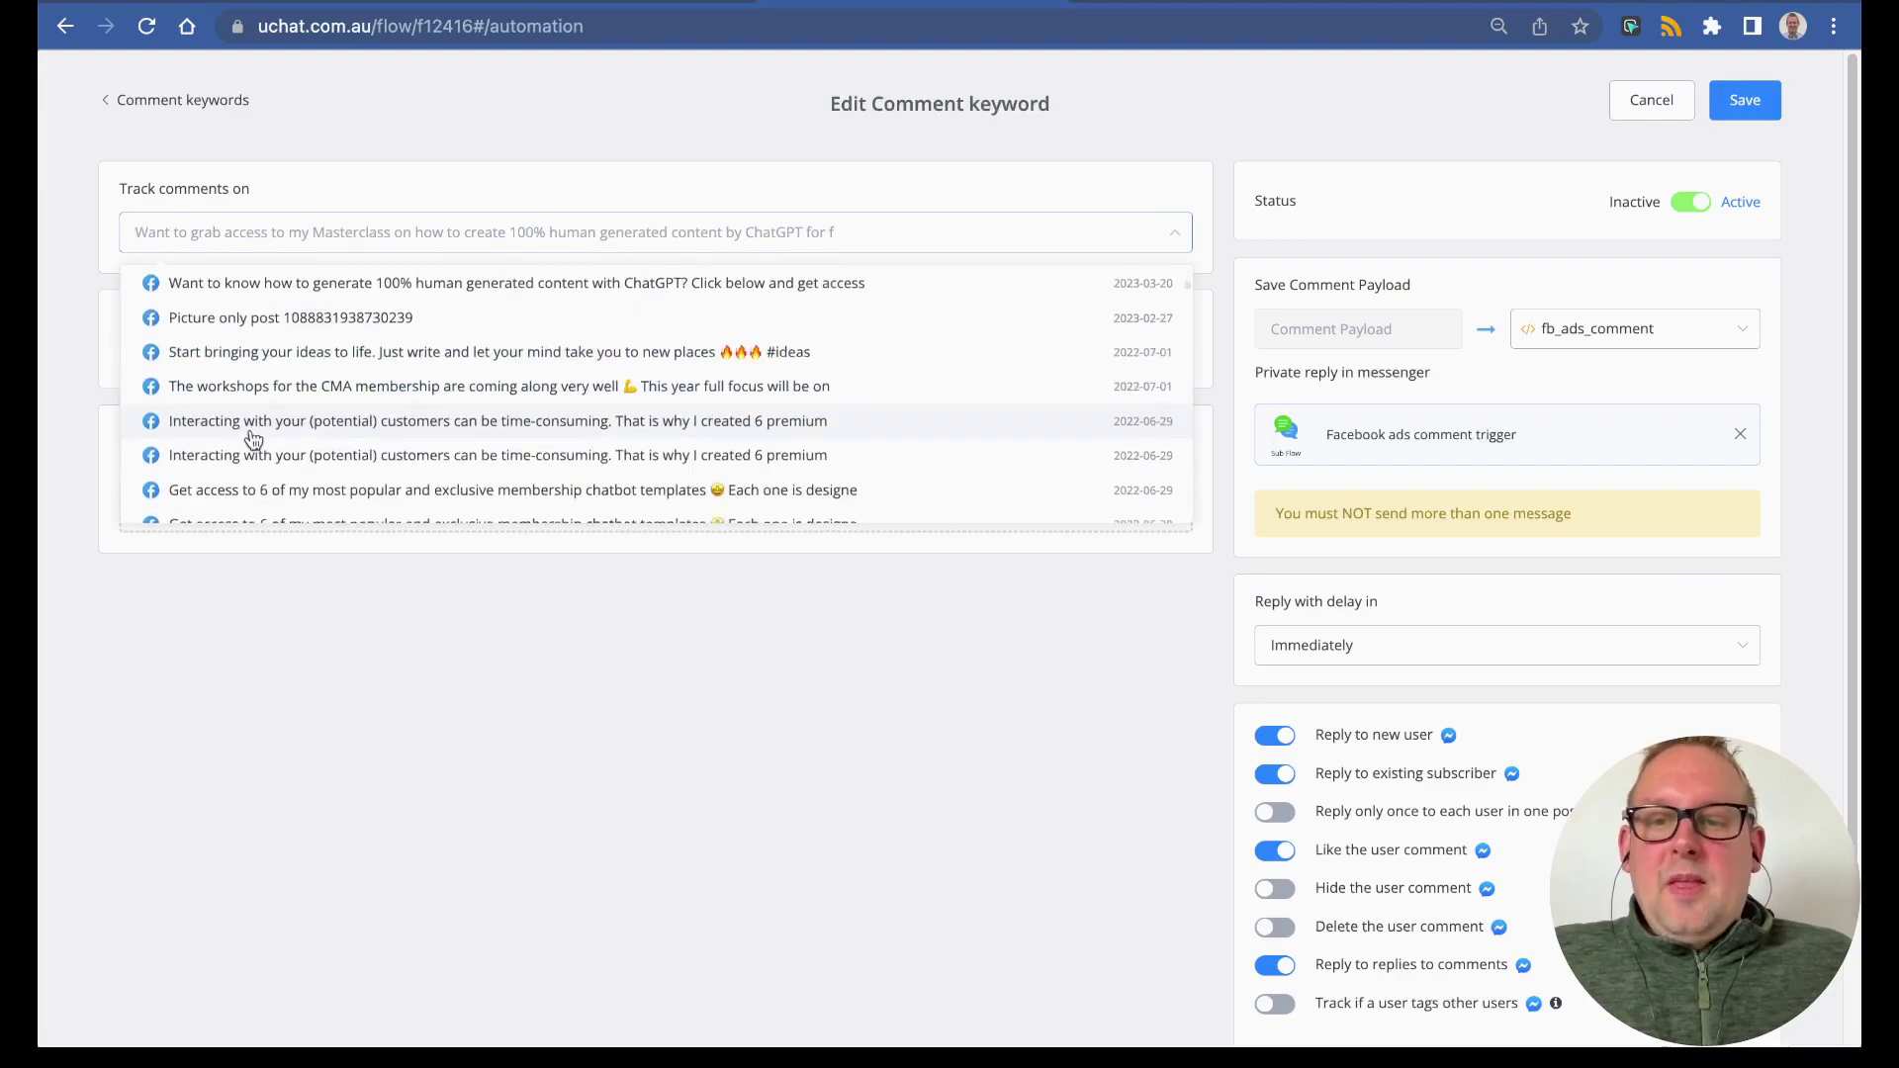
pyautogui.scroll(-20, 254, 436)
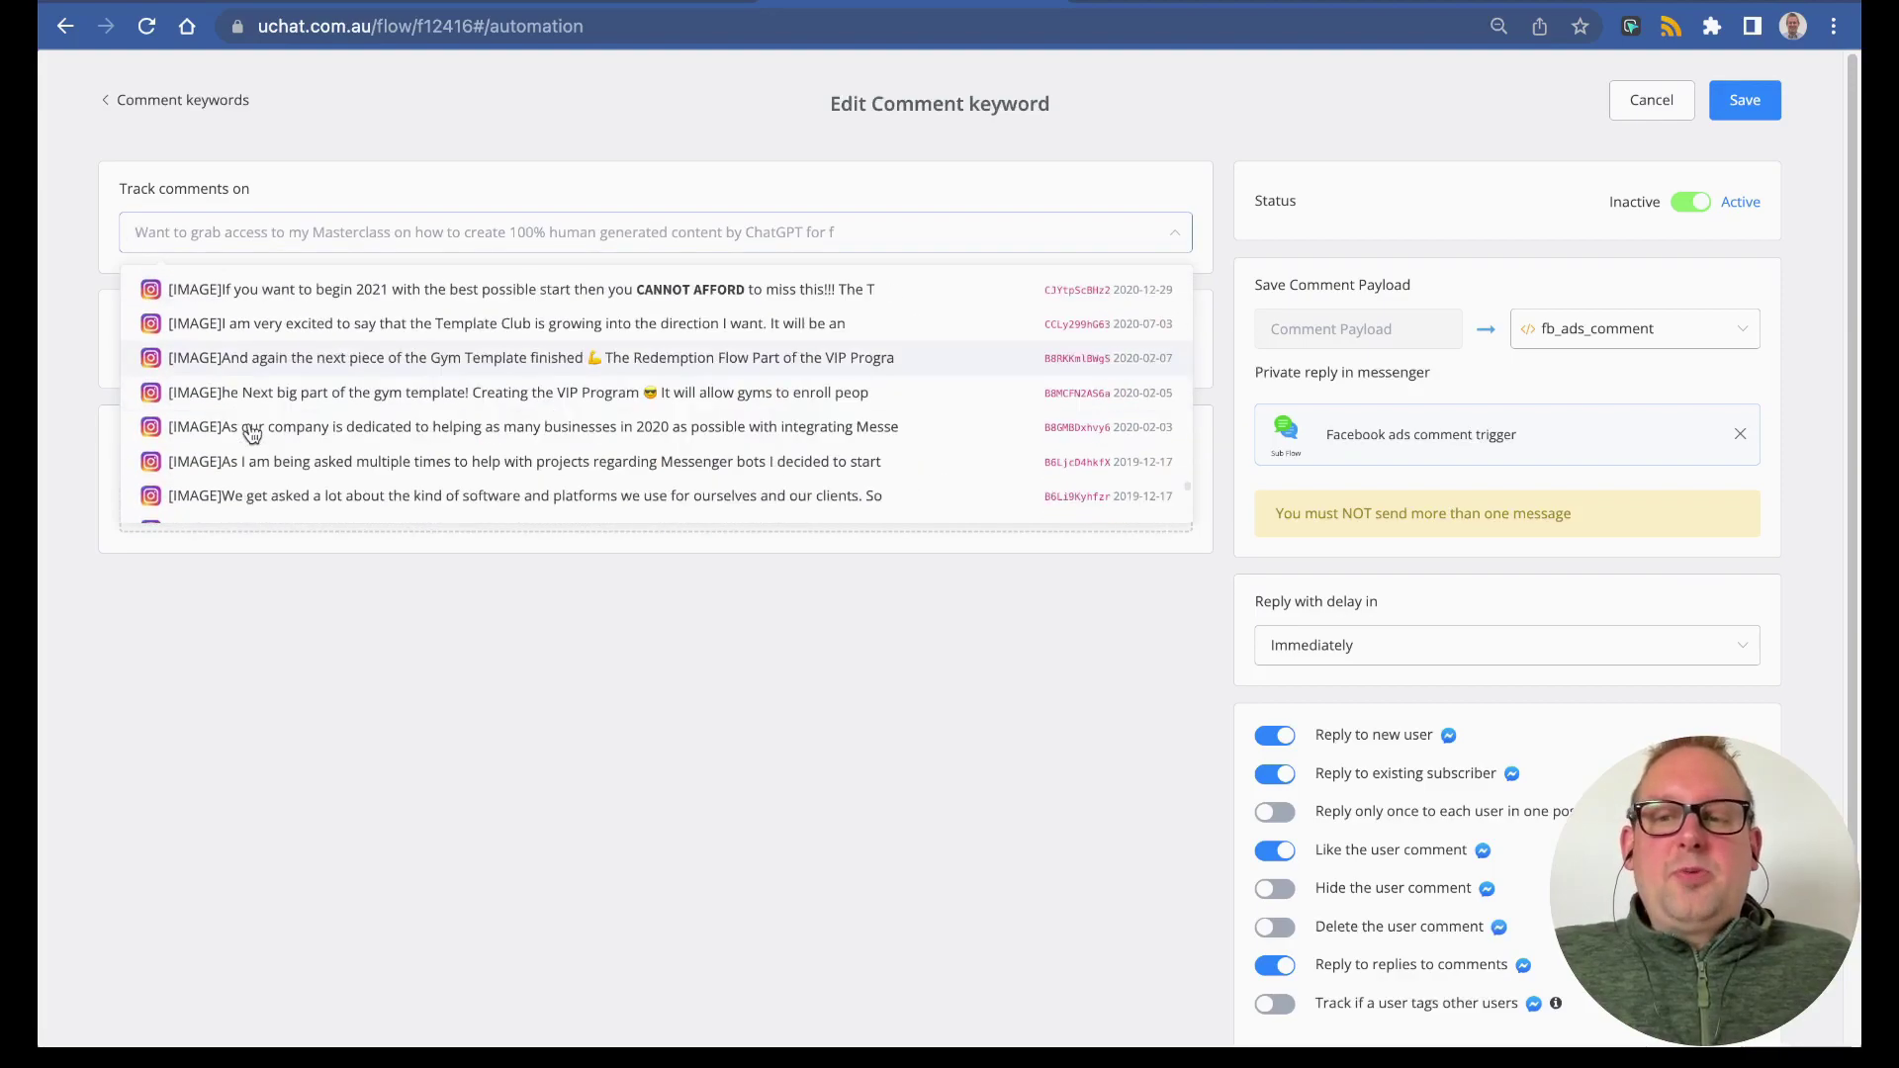
pyautogui.scroll(20, 453, 413)
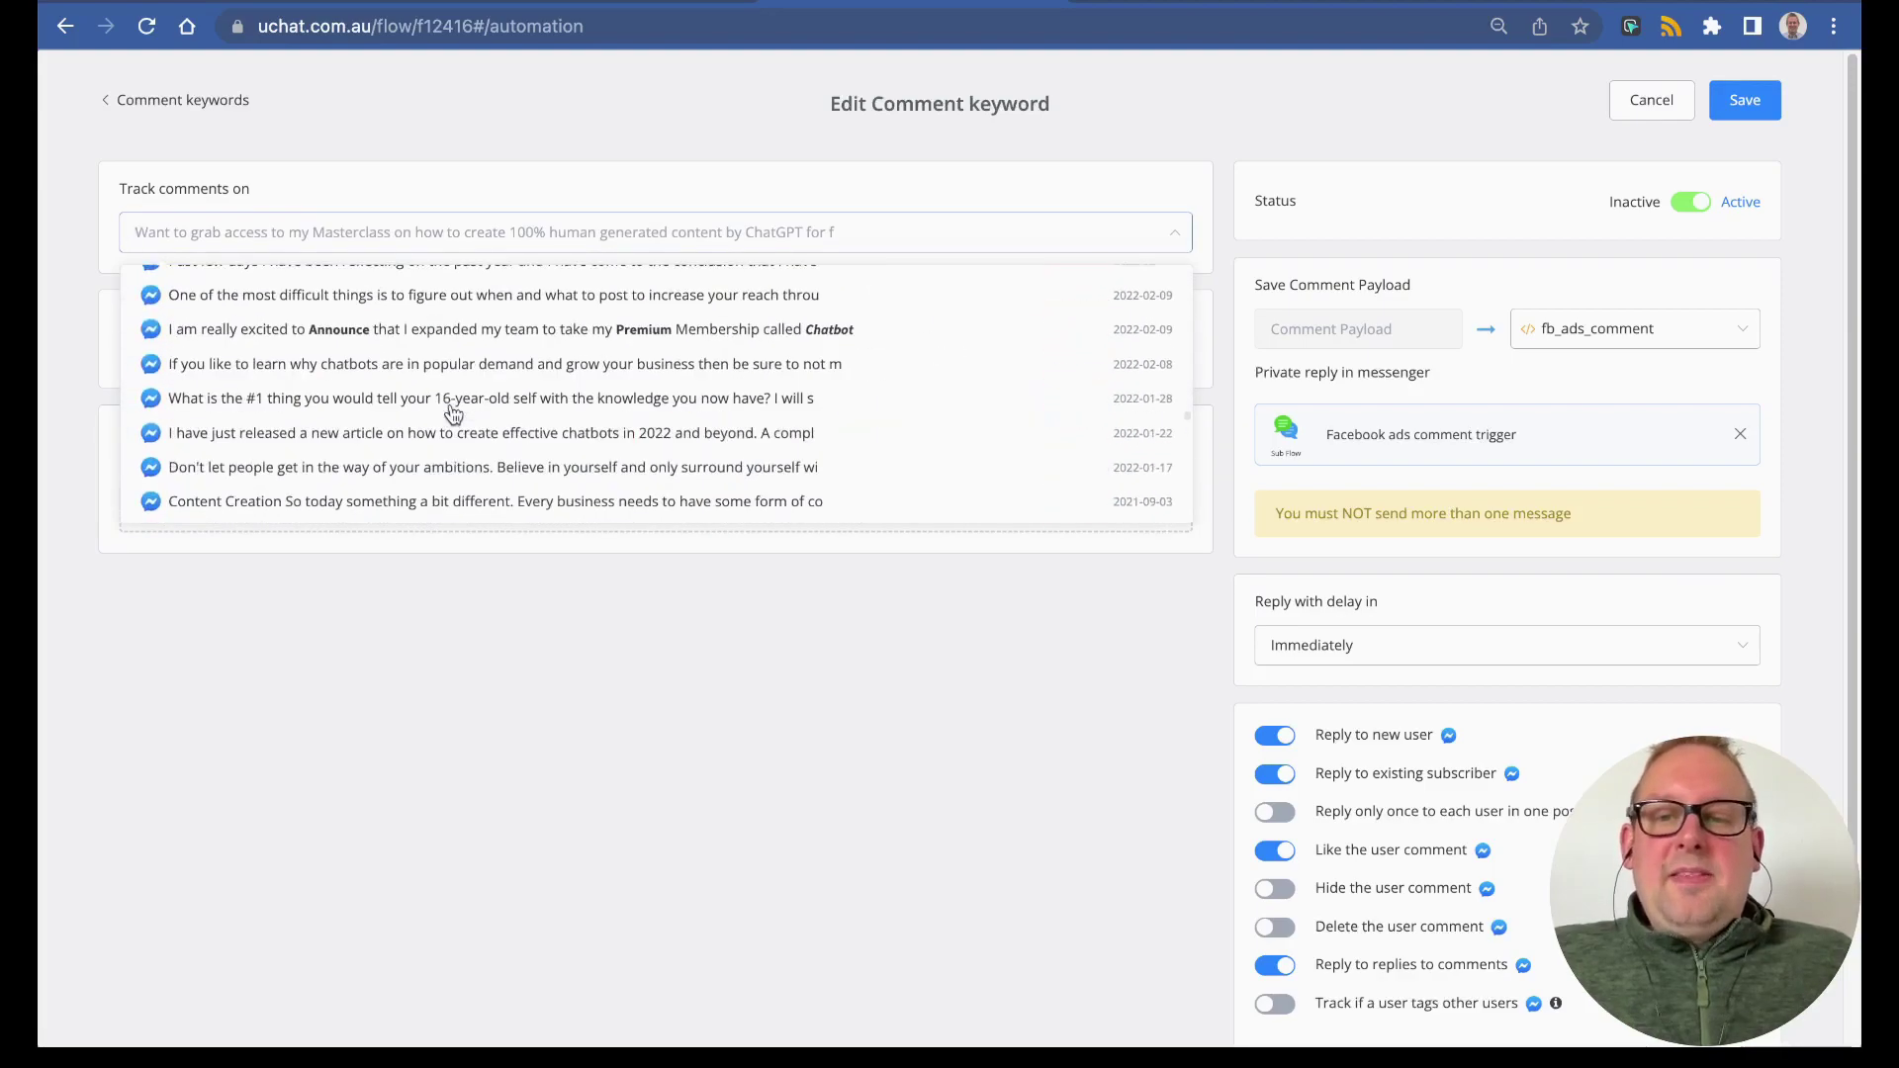
pyautogui.scroll(15, 453, 413)
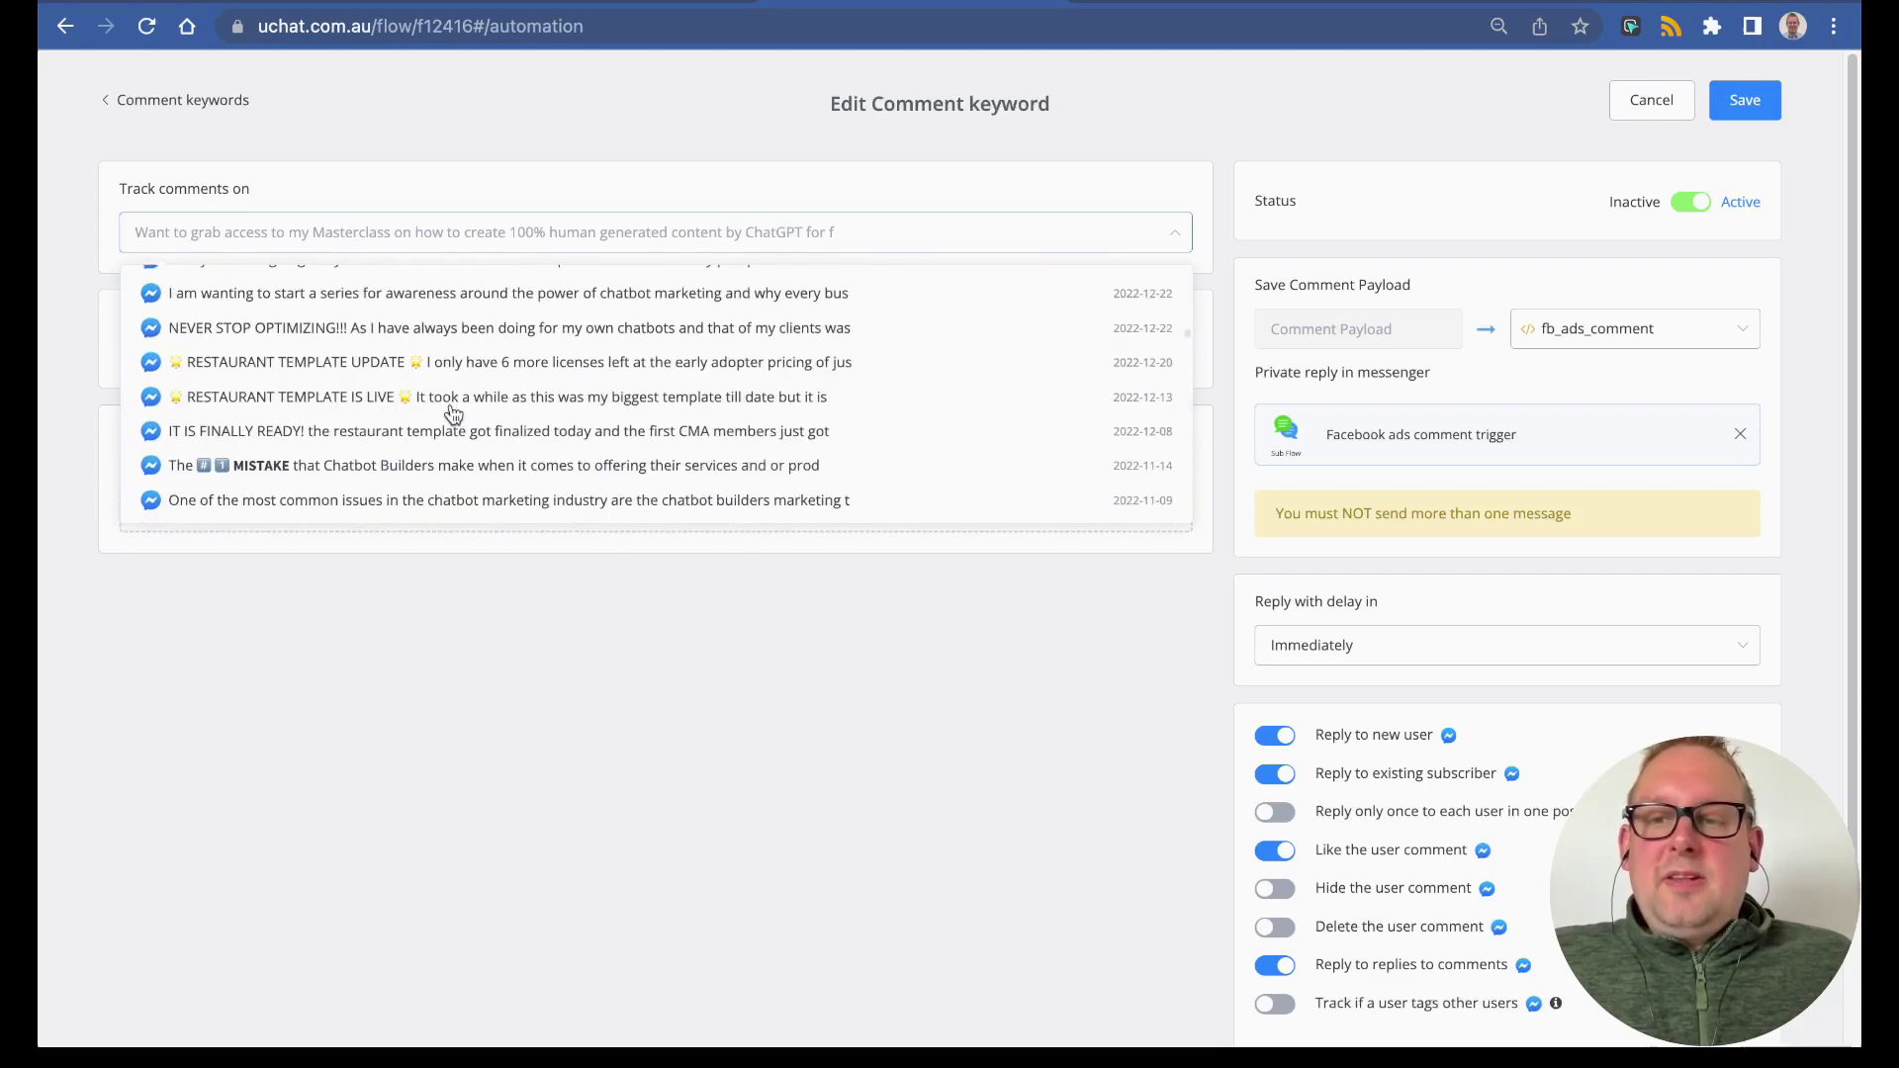
pyautogui.scroll(10, 454, 413)
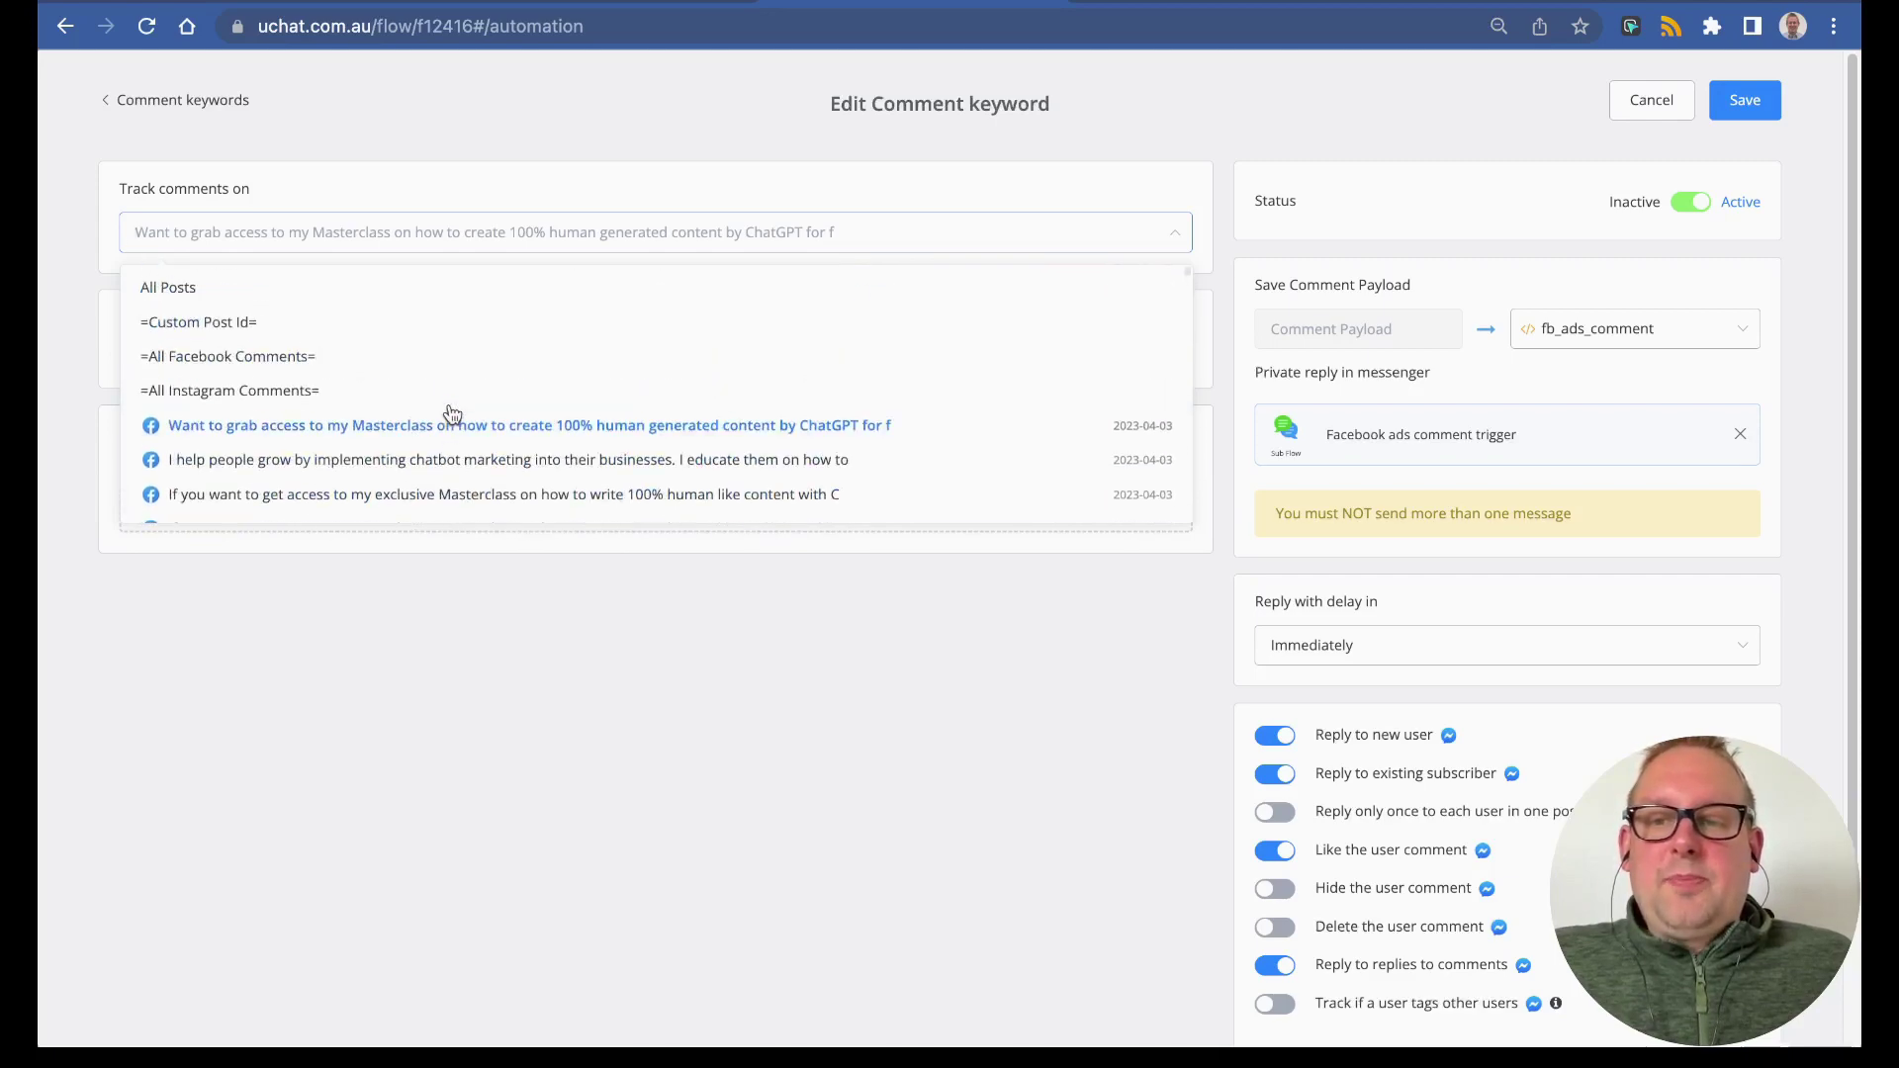
pyautogui.scroll(-1, 453, 414)
pyautogui.scroll(1, 449, 411)
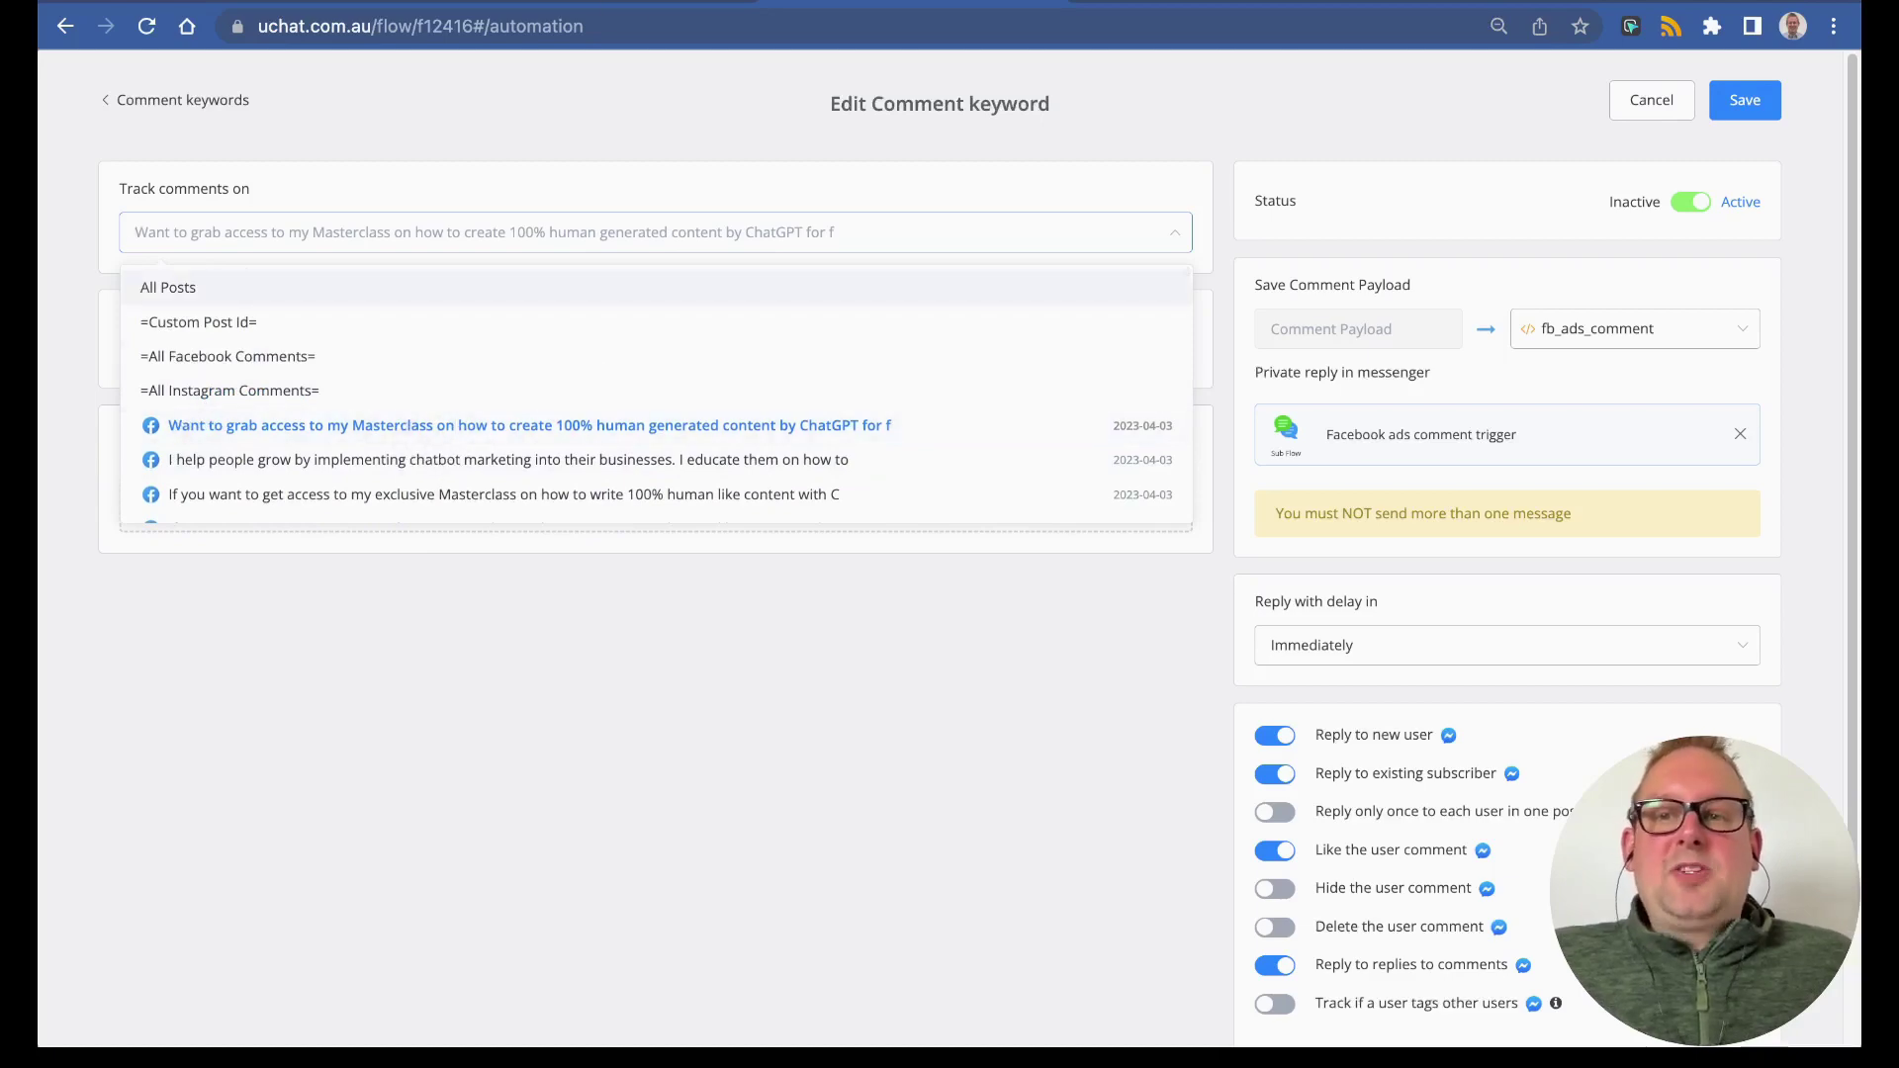
# - In Ads Manager, set zoom back to 100% and expand the ad text ending 'Just type chatgpt and I will send you it right away'
pyautogui.click(253, 5)
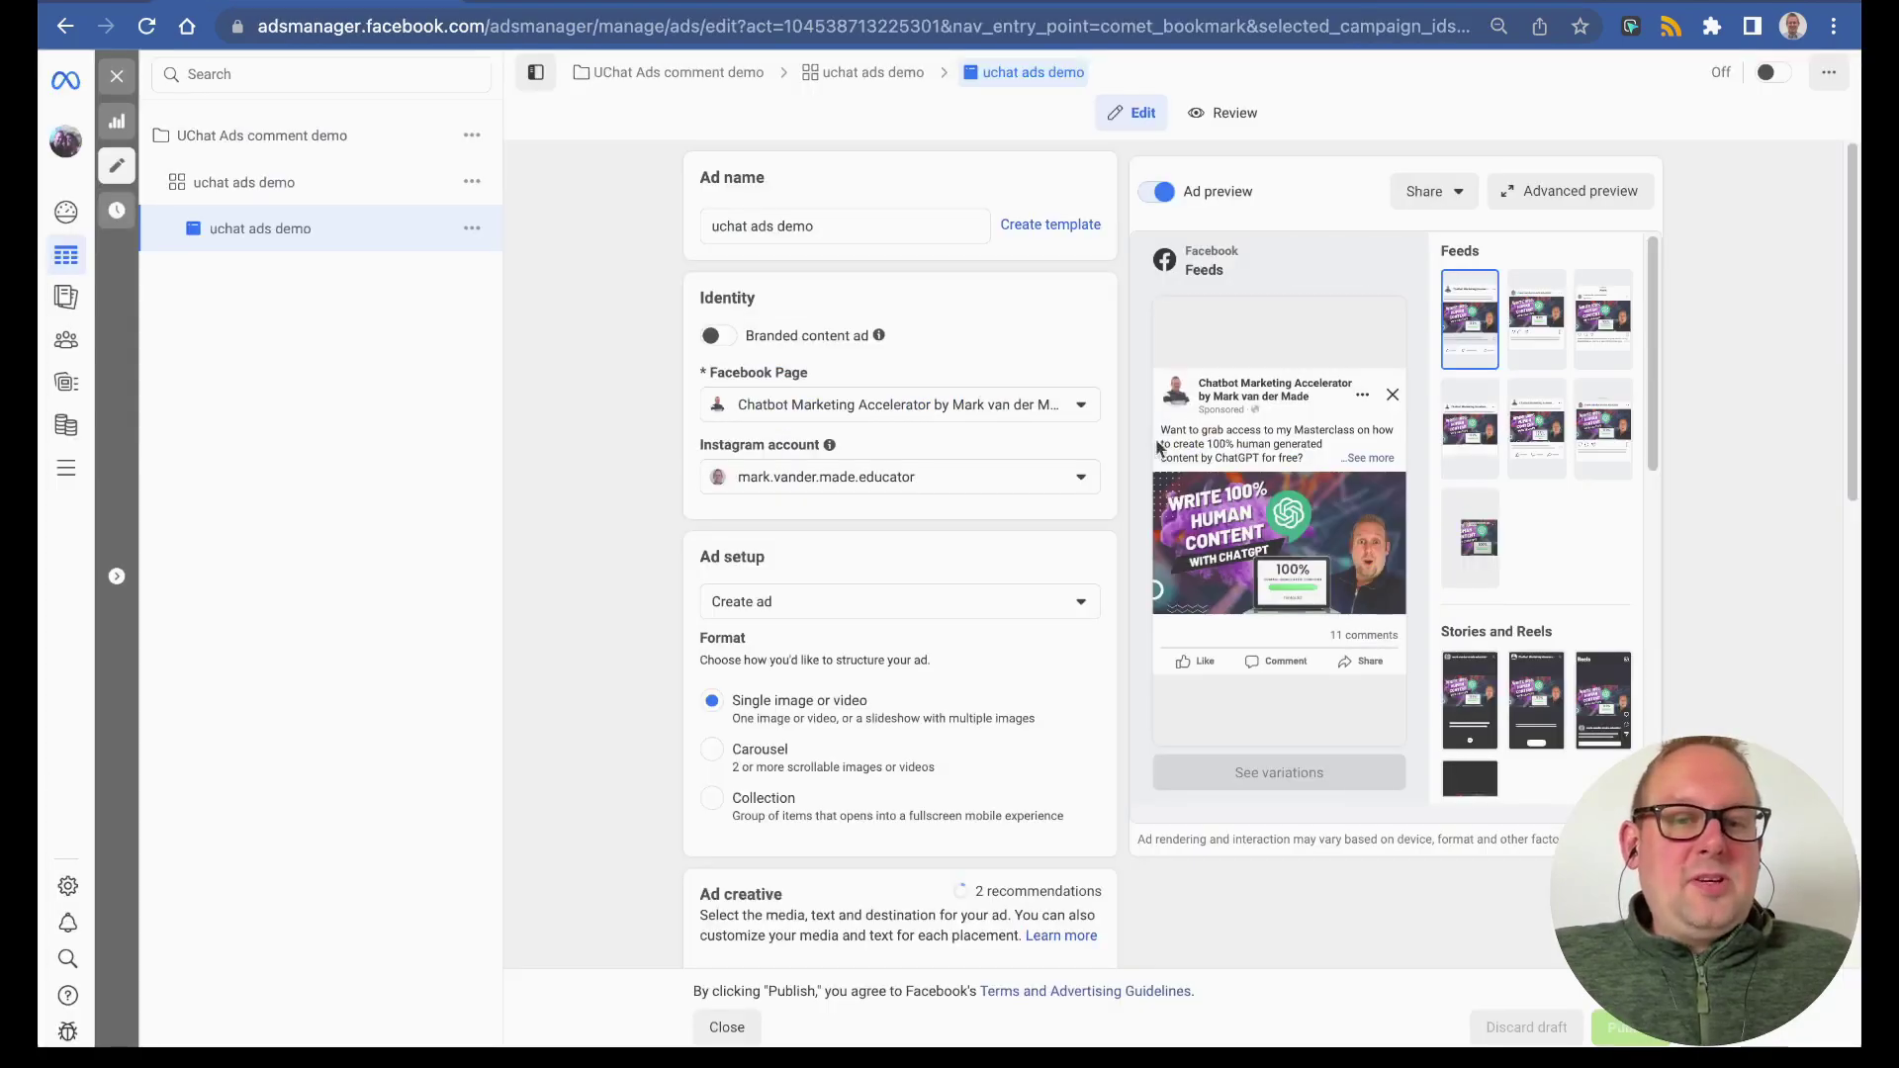
pyautogui.click(1498, 26)
pyautogui.click(1467, 73)
pyautogui.click(1467, 73)
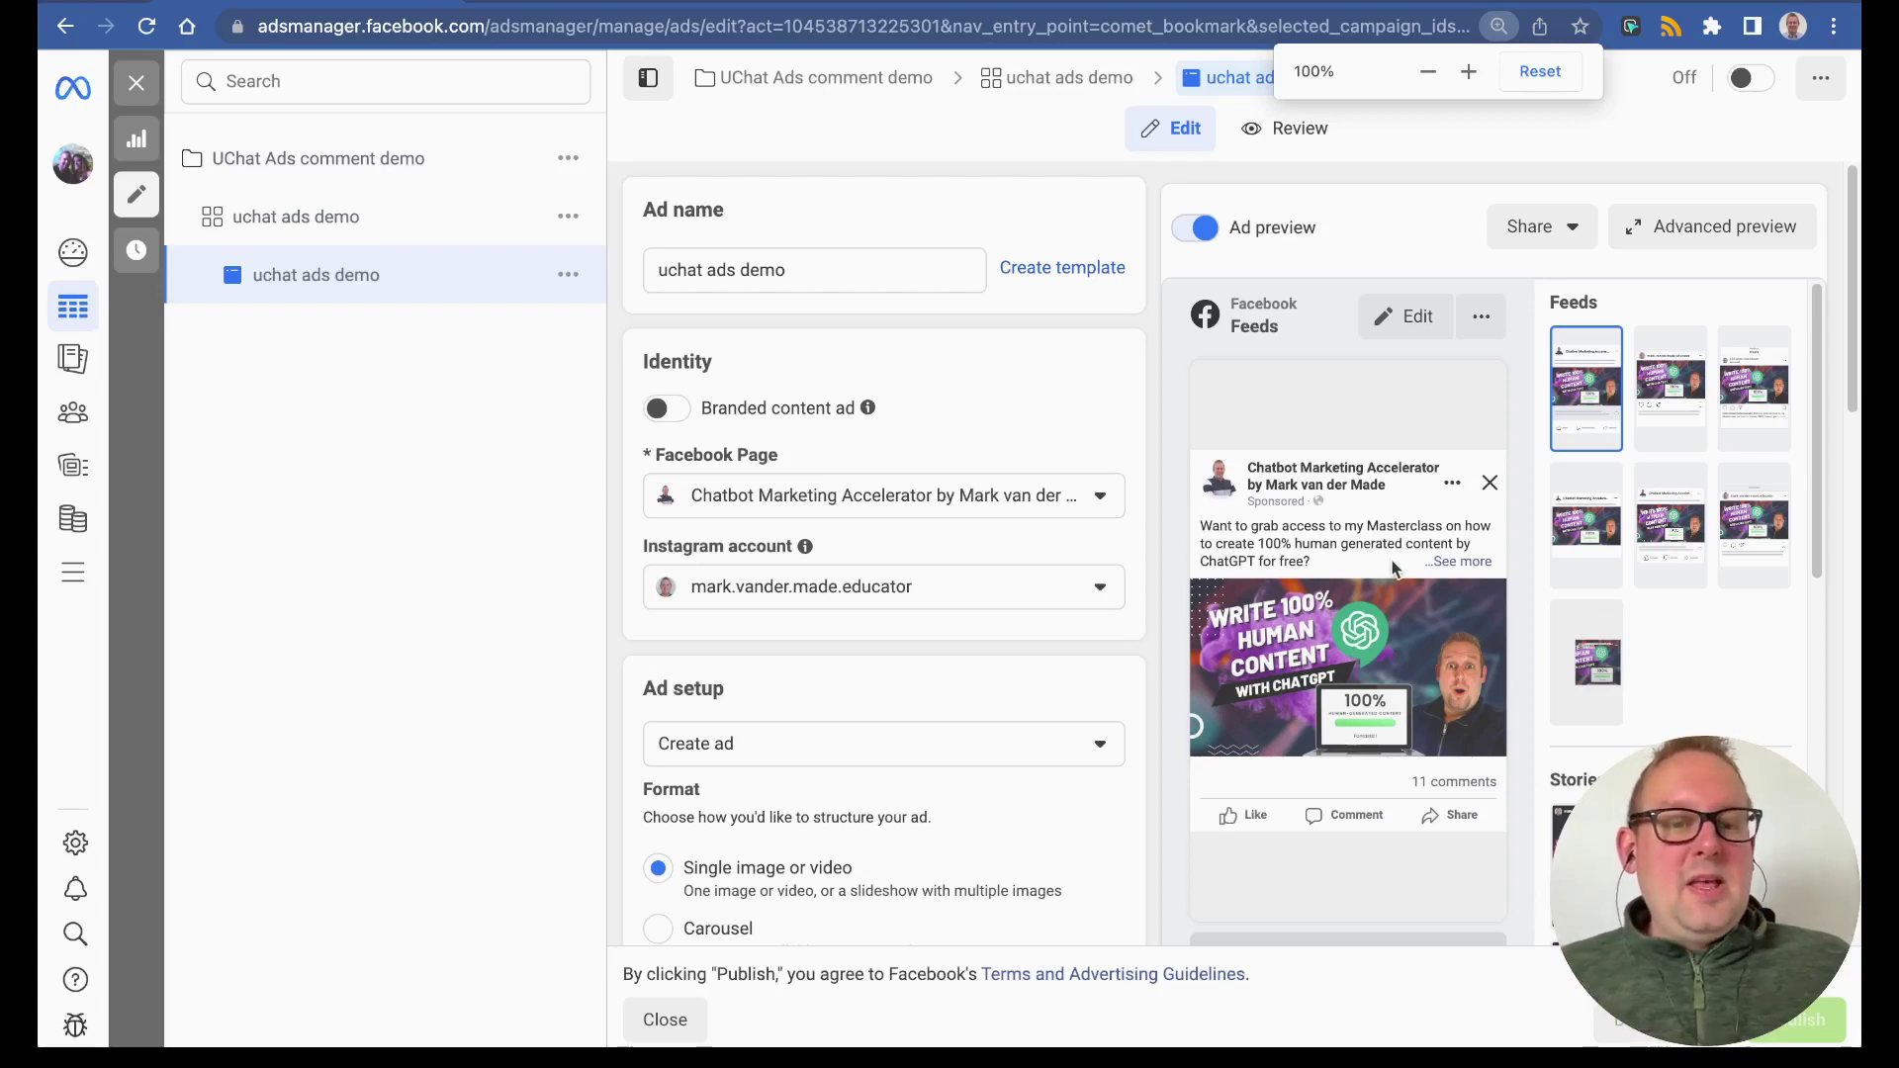
pyautogui.click(1451, 562)
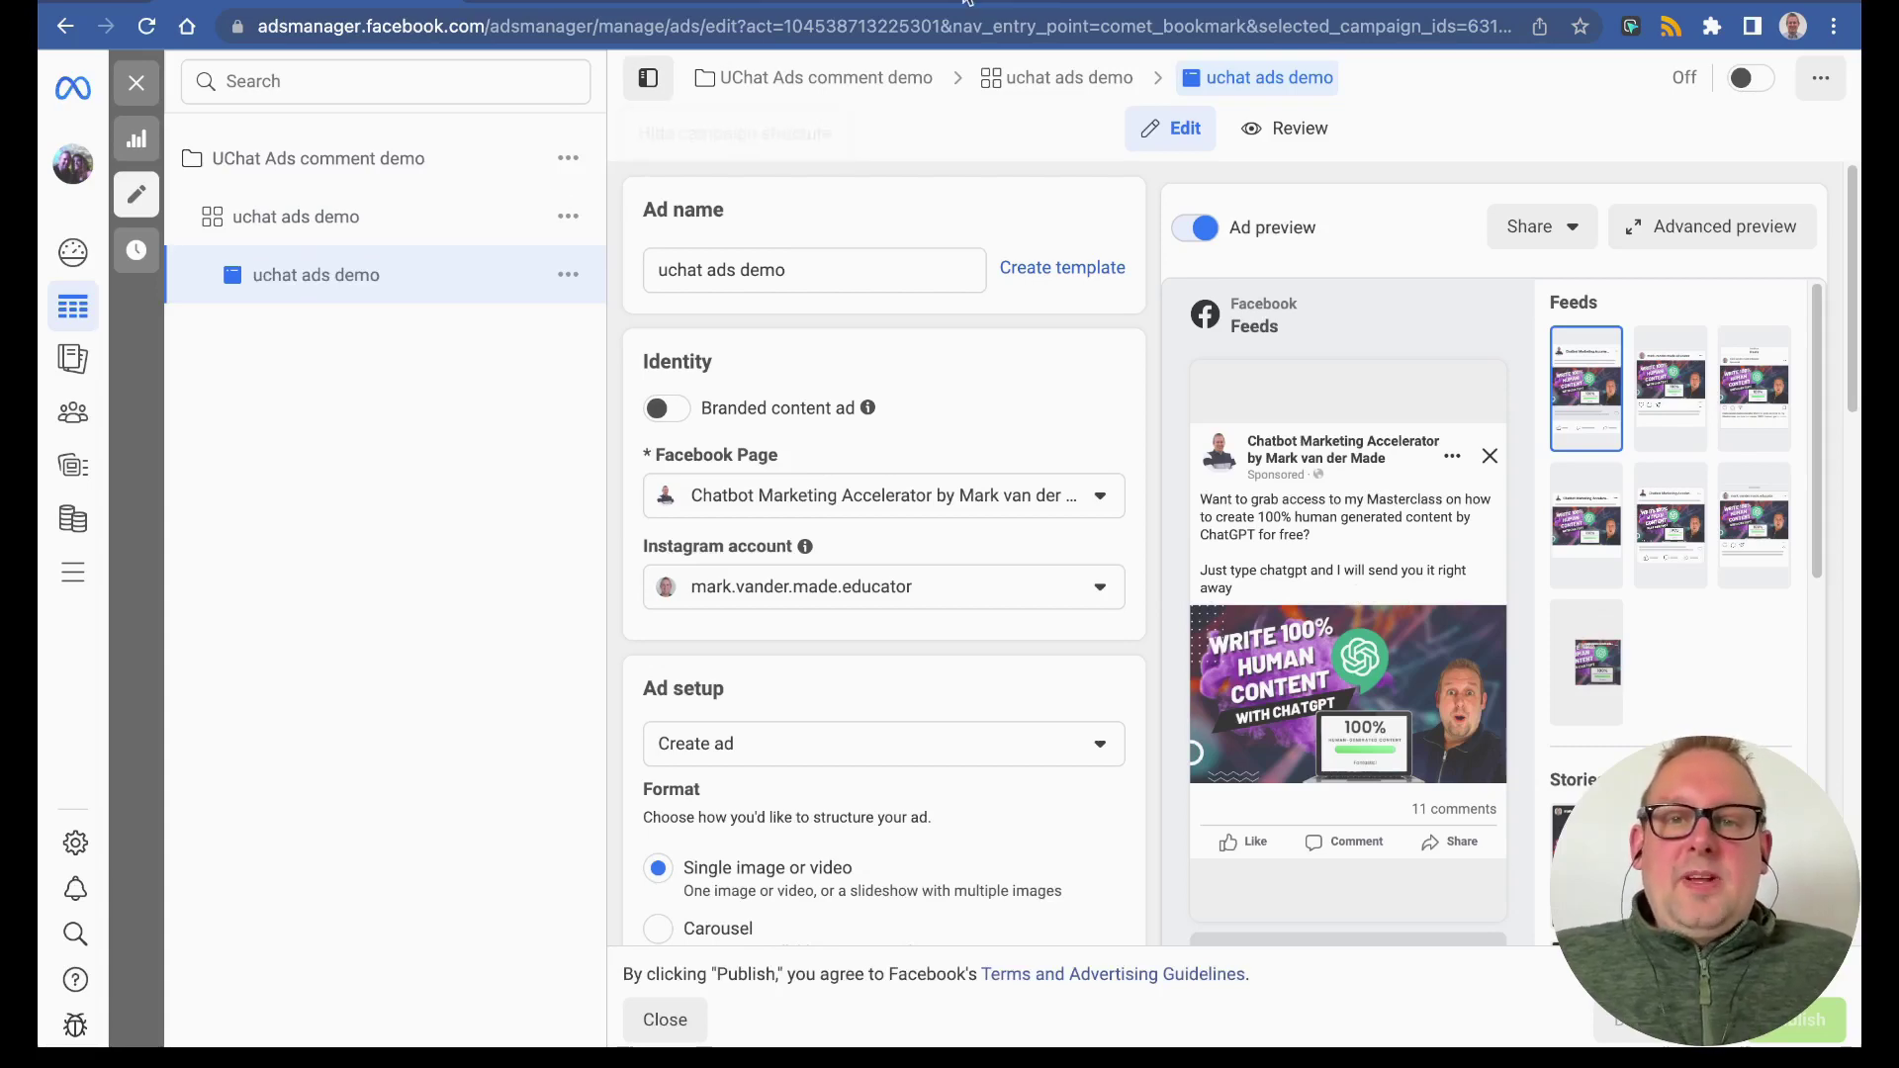
pyautogui.hotkey('ctrl', 'Tab')
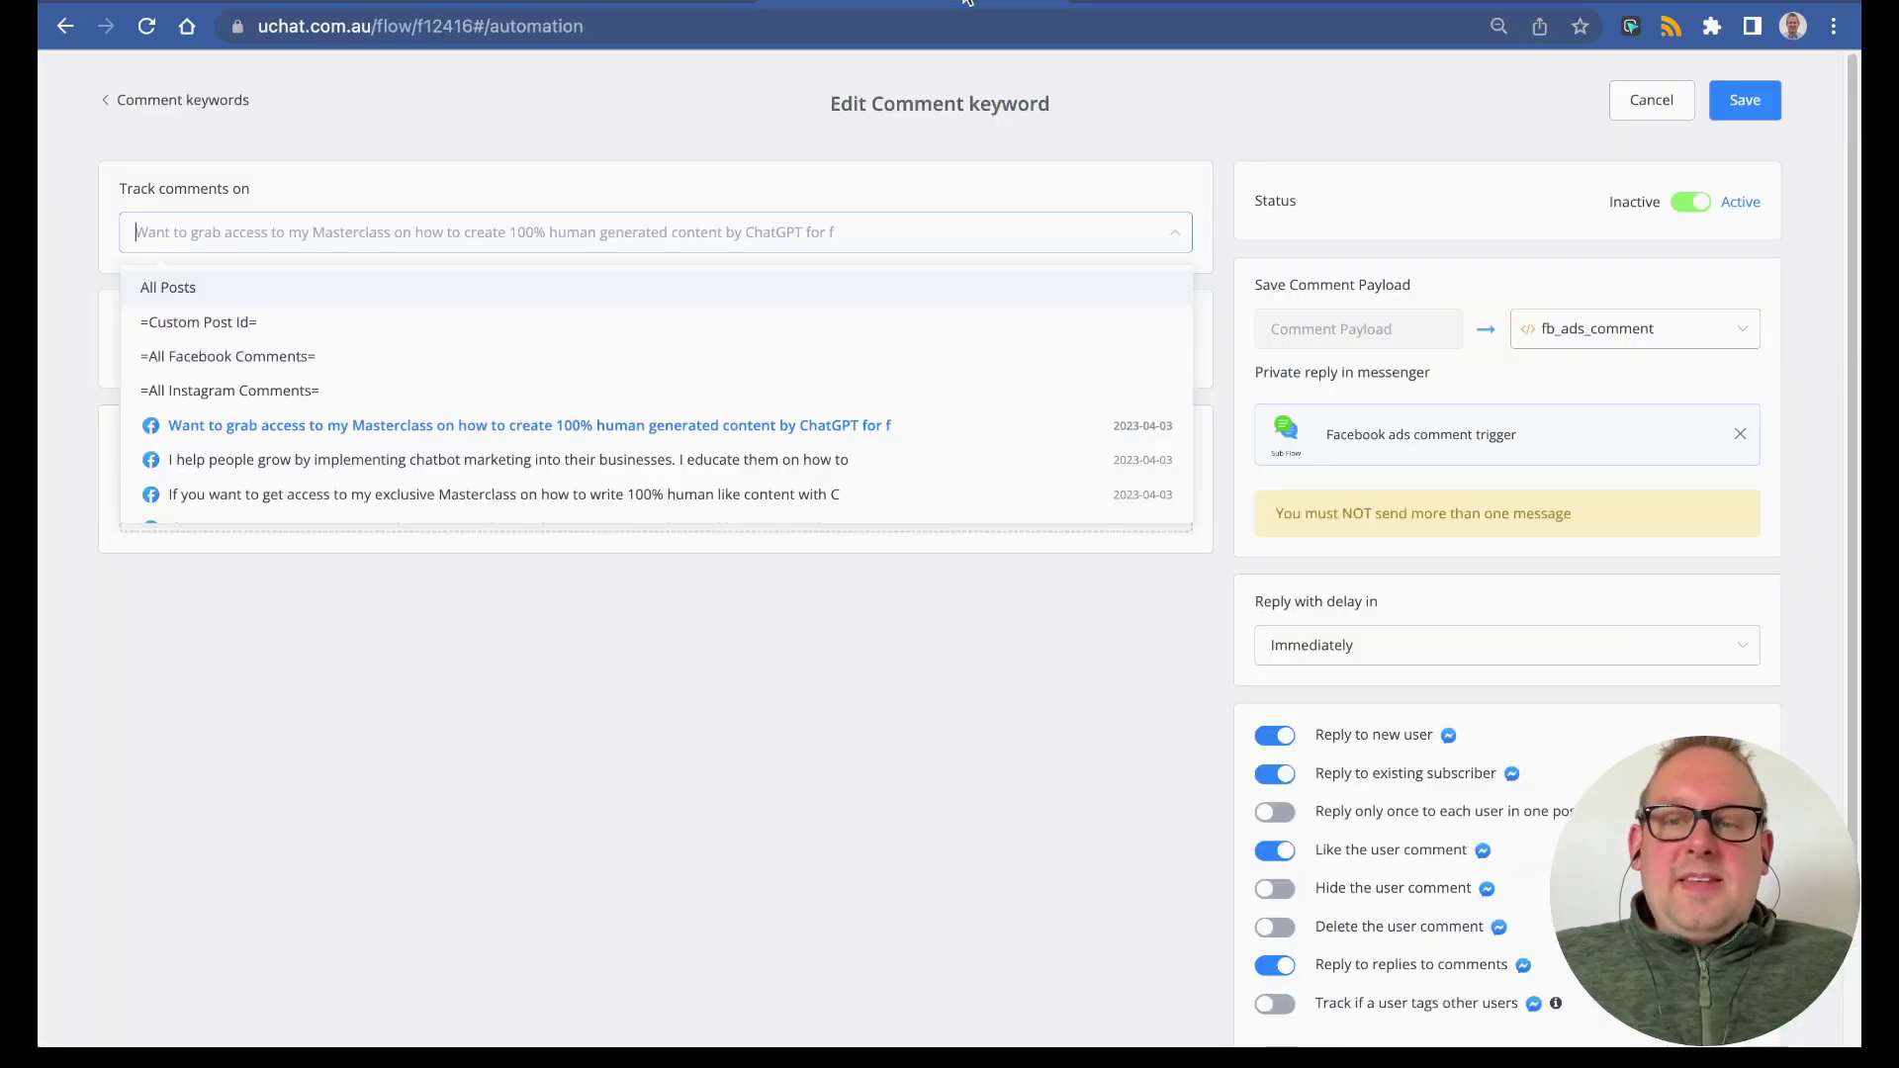
# - Keep the 'Want to grab access to my Masterclass…' post as the tracked post and review the reply options
pyautogui.click(310, 427)
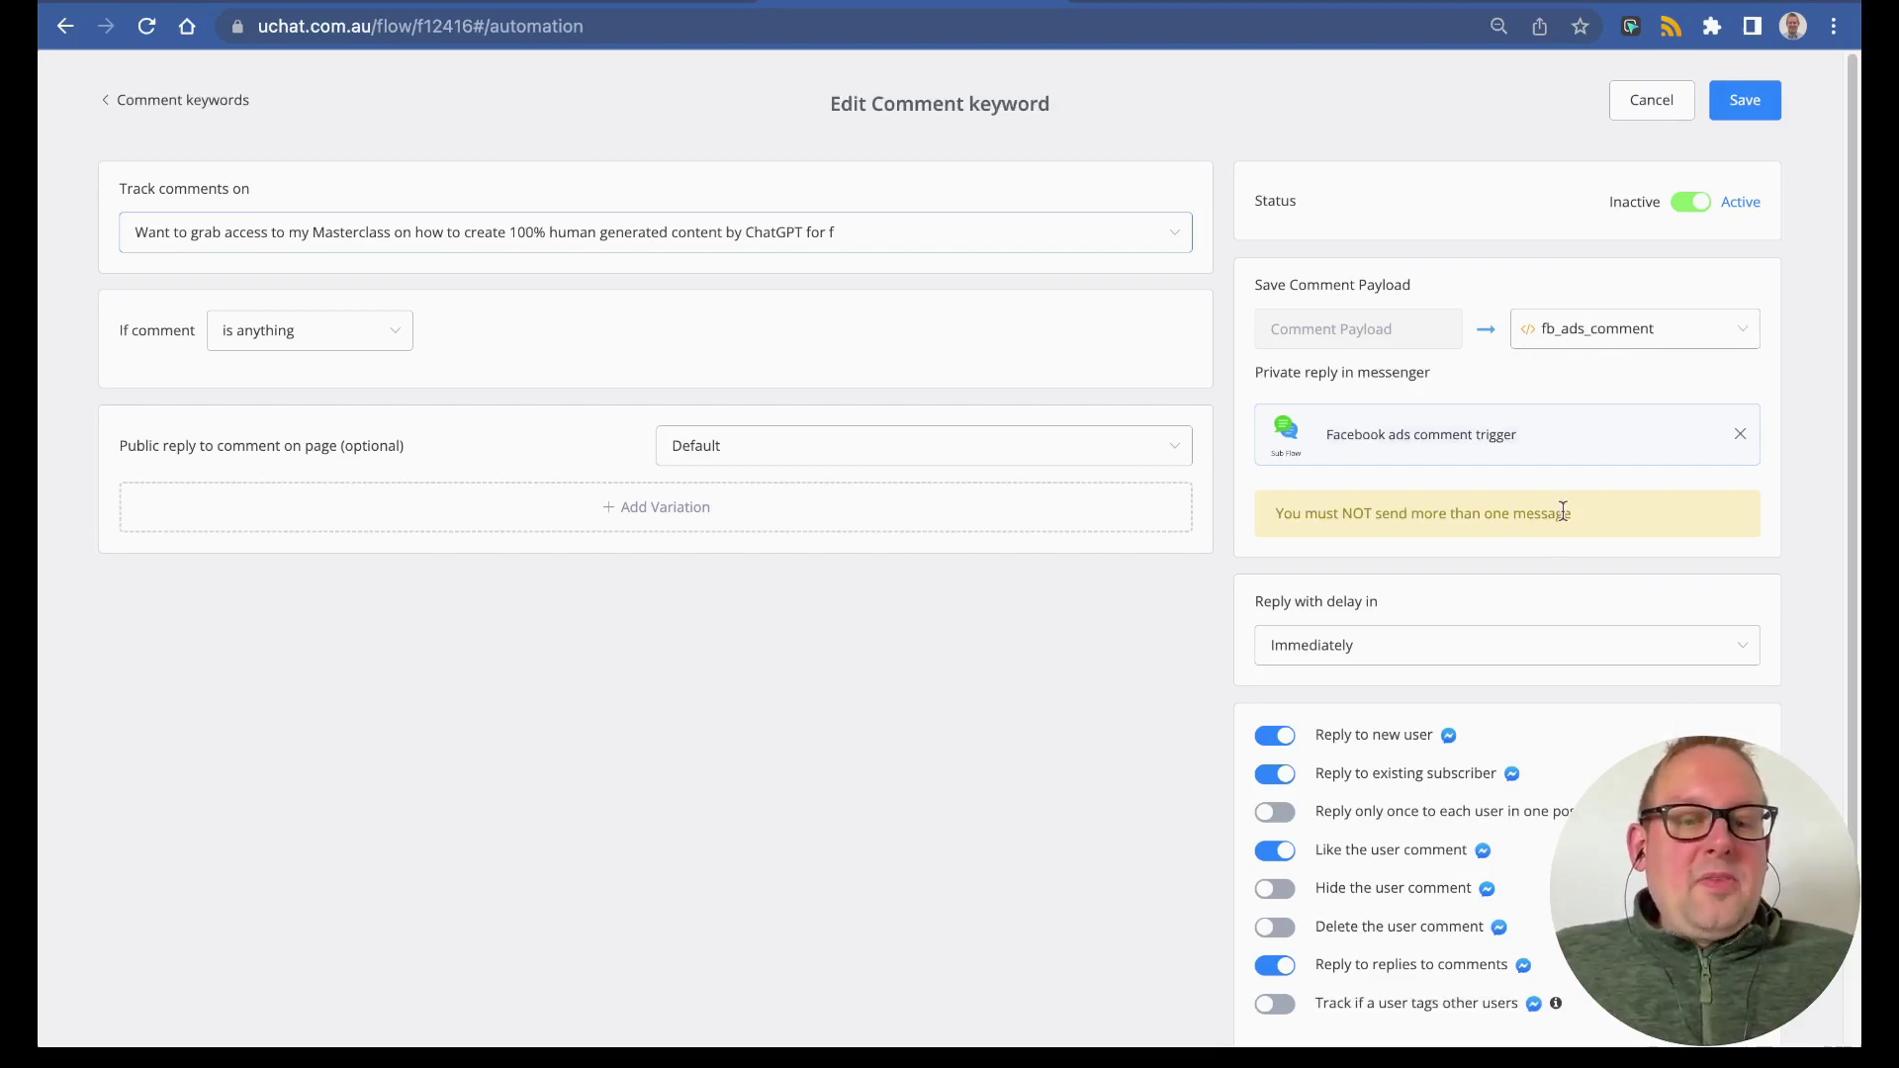
pyautogui.scroll(-3, 1563, 512)
pyautogui.scroll(-1, 1565, 522)
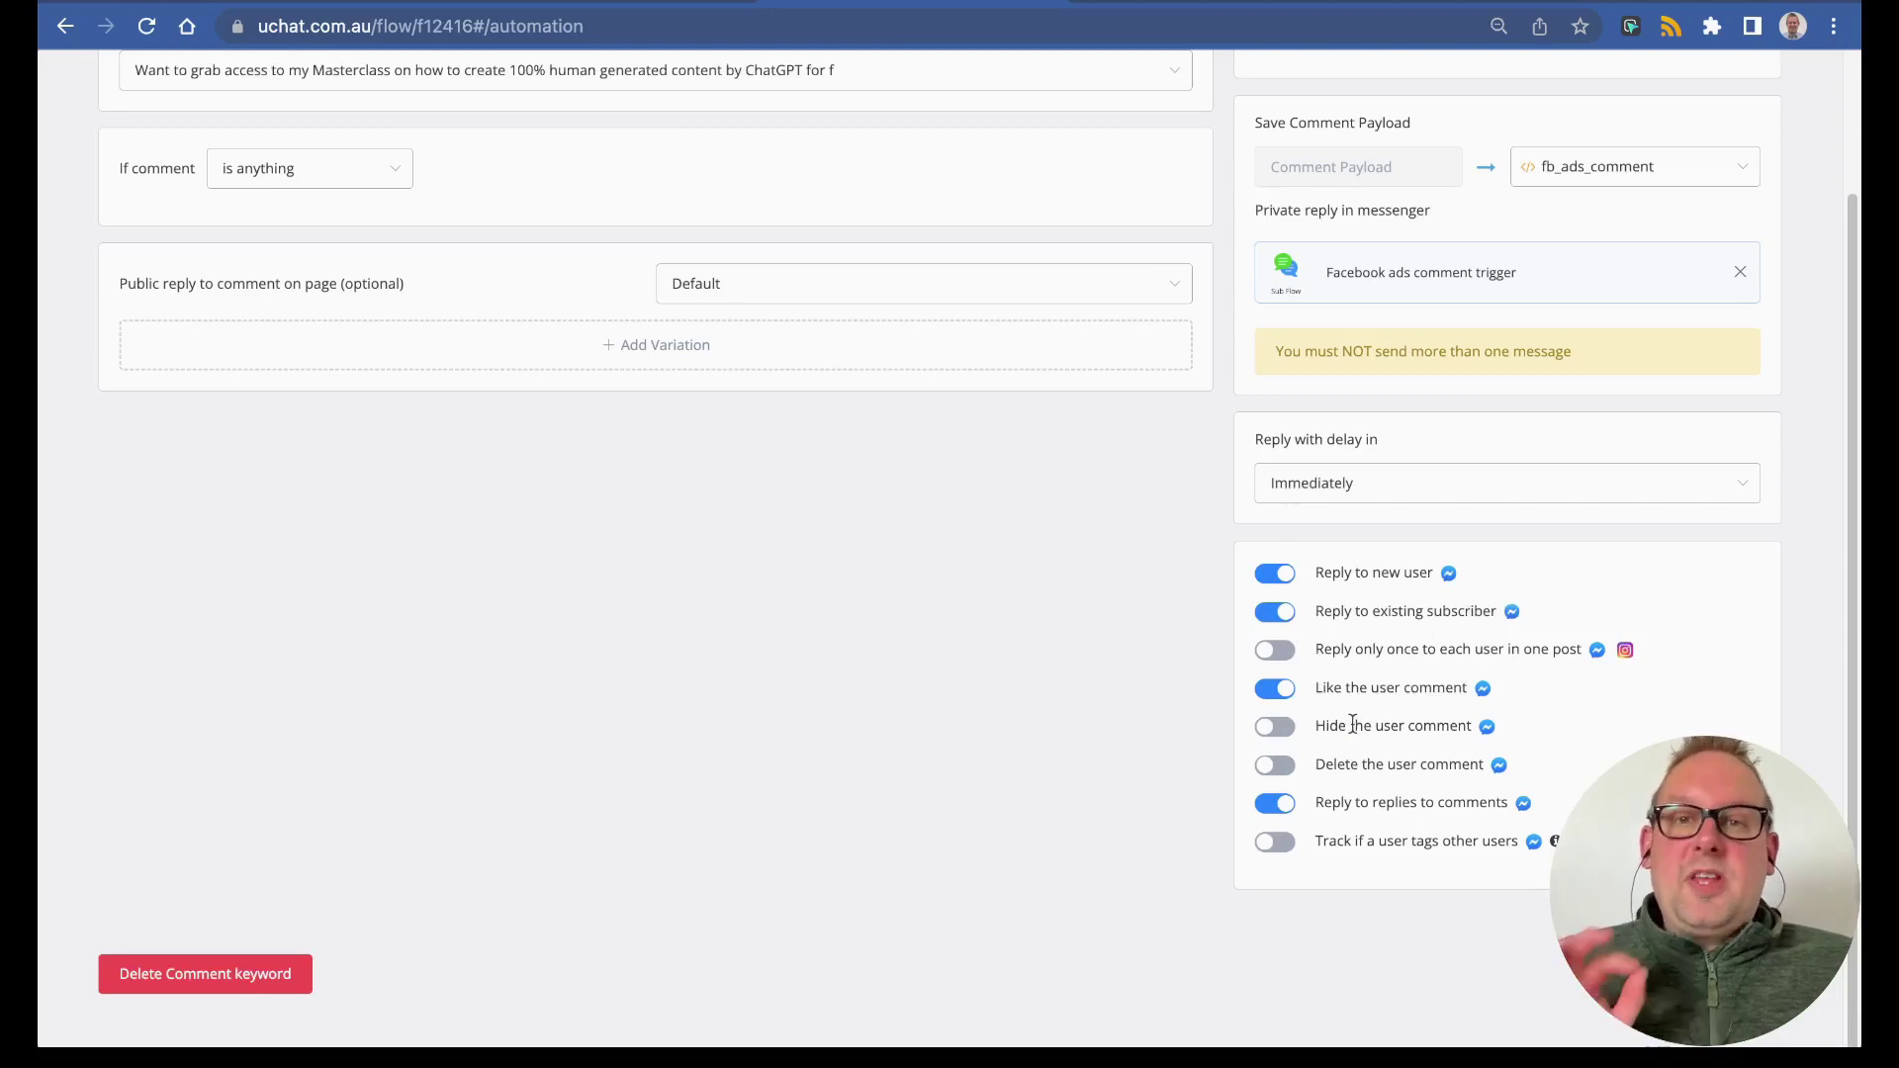
pyautogui.scroll(2, 1175, 623)
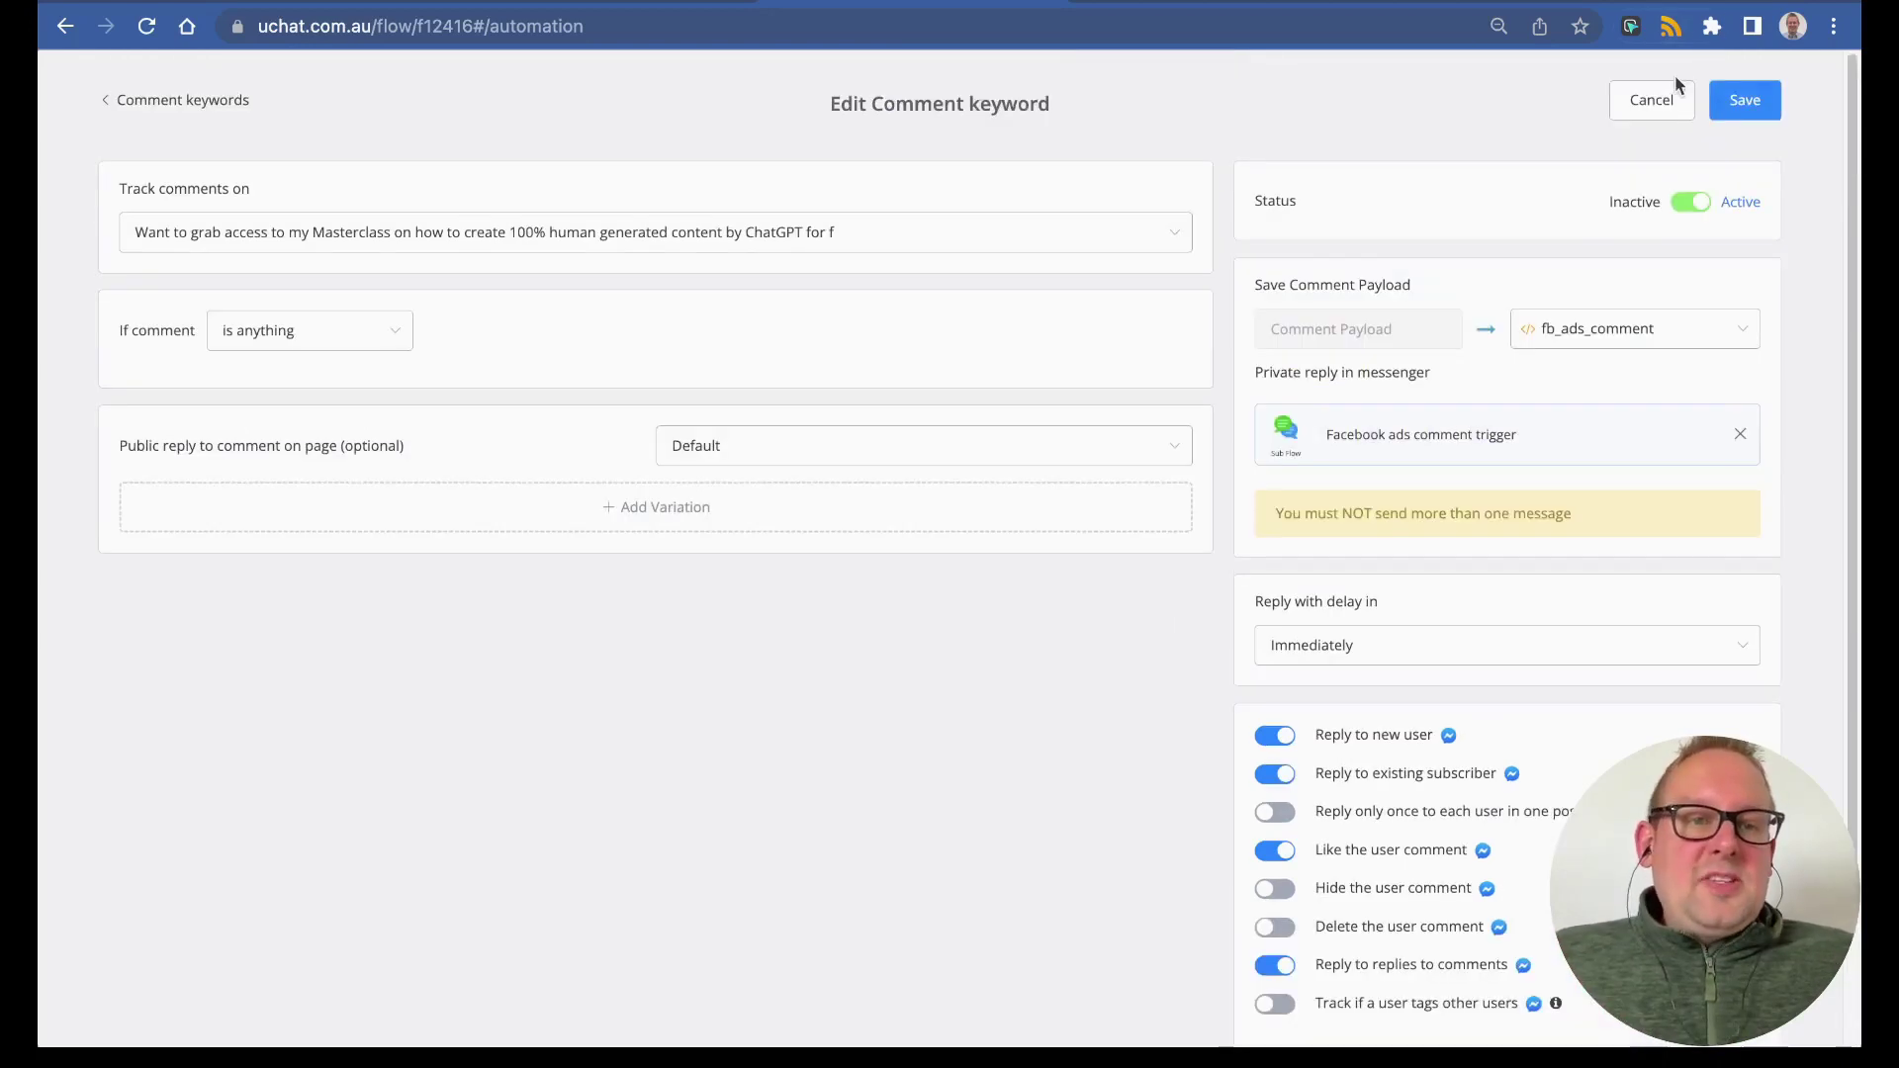
# - Cancel the rule edit and check the connected Facebook Ads account under Integrations > Others > Facebook Ads
pyautogui.click(1653, 103)
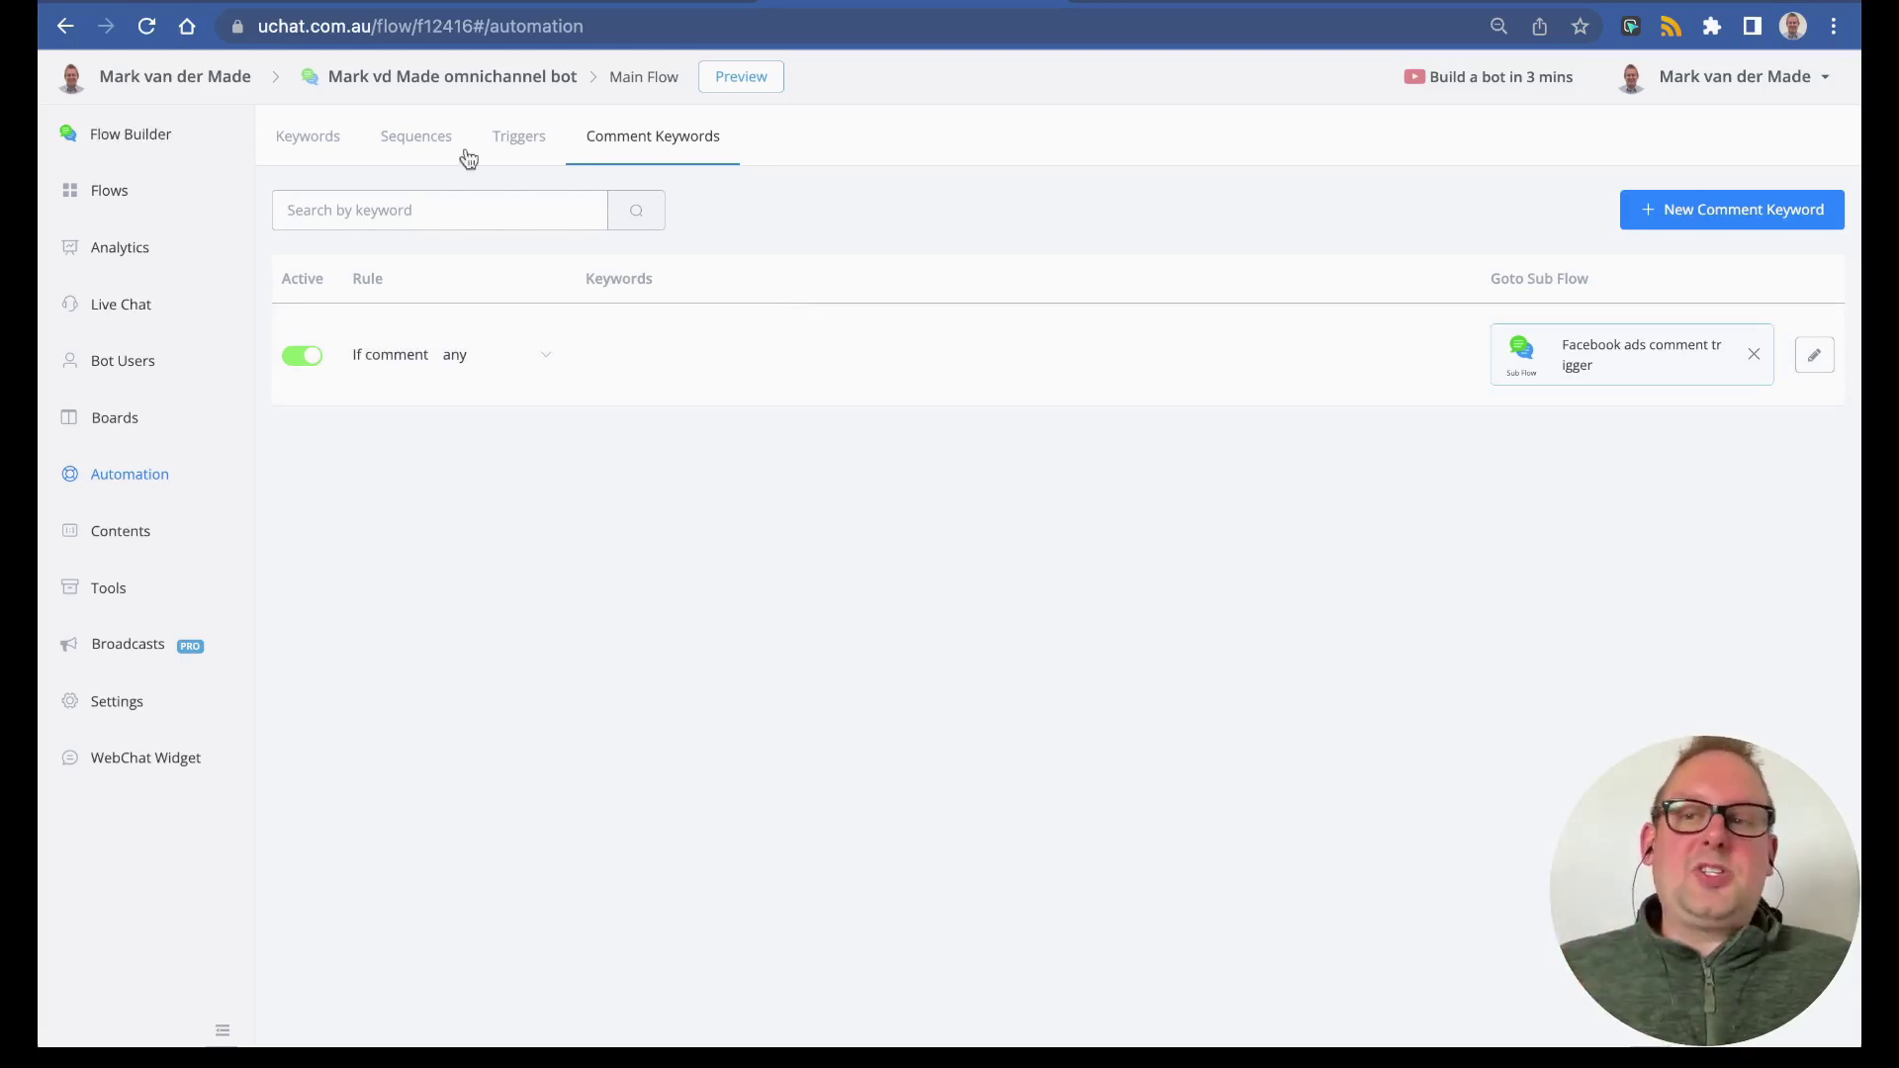
pyautogui.click(171, 79)
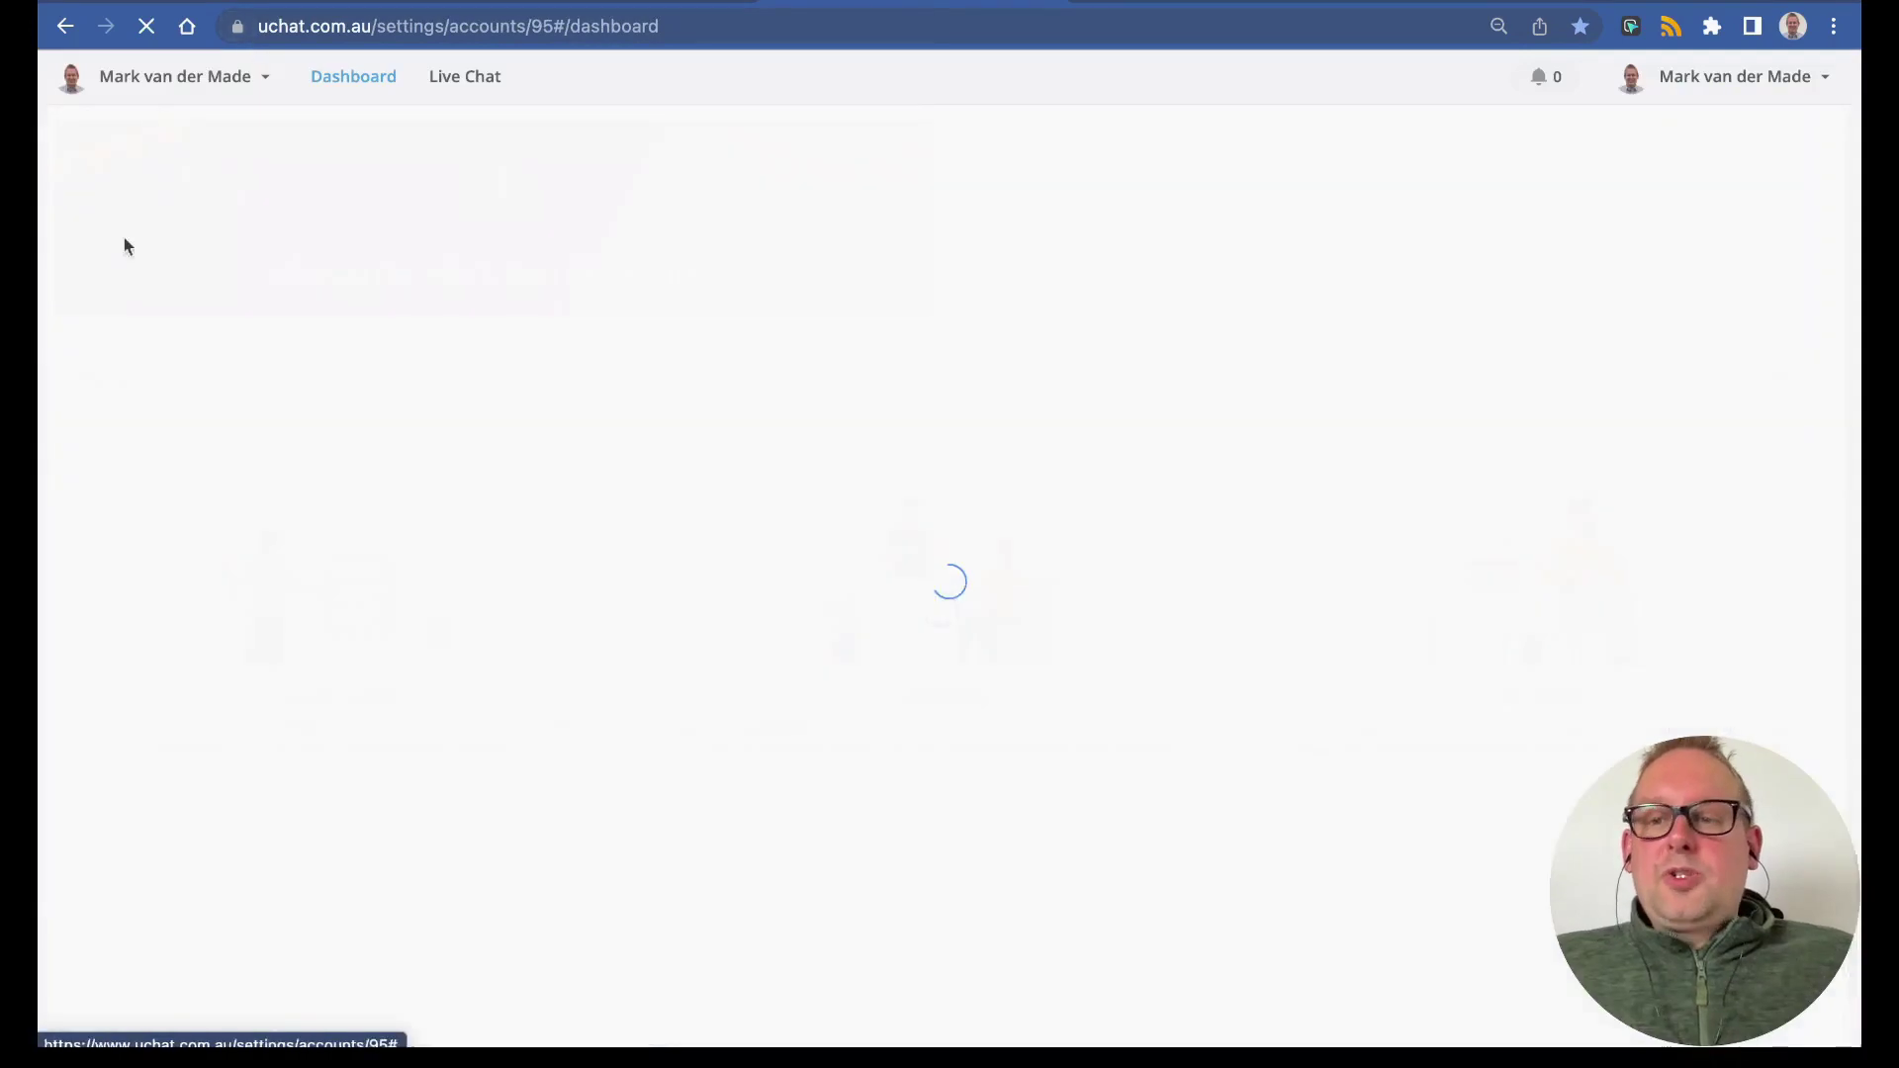
pyautogui.scroll(-3, 129, 722)
pyautogui.click(138, 732)
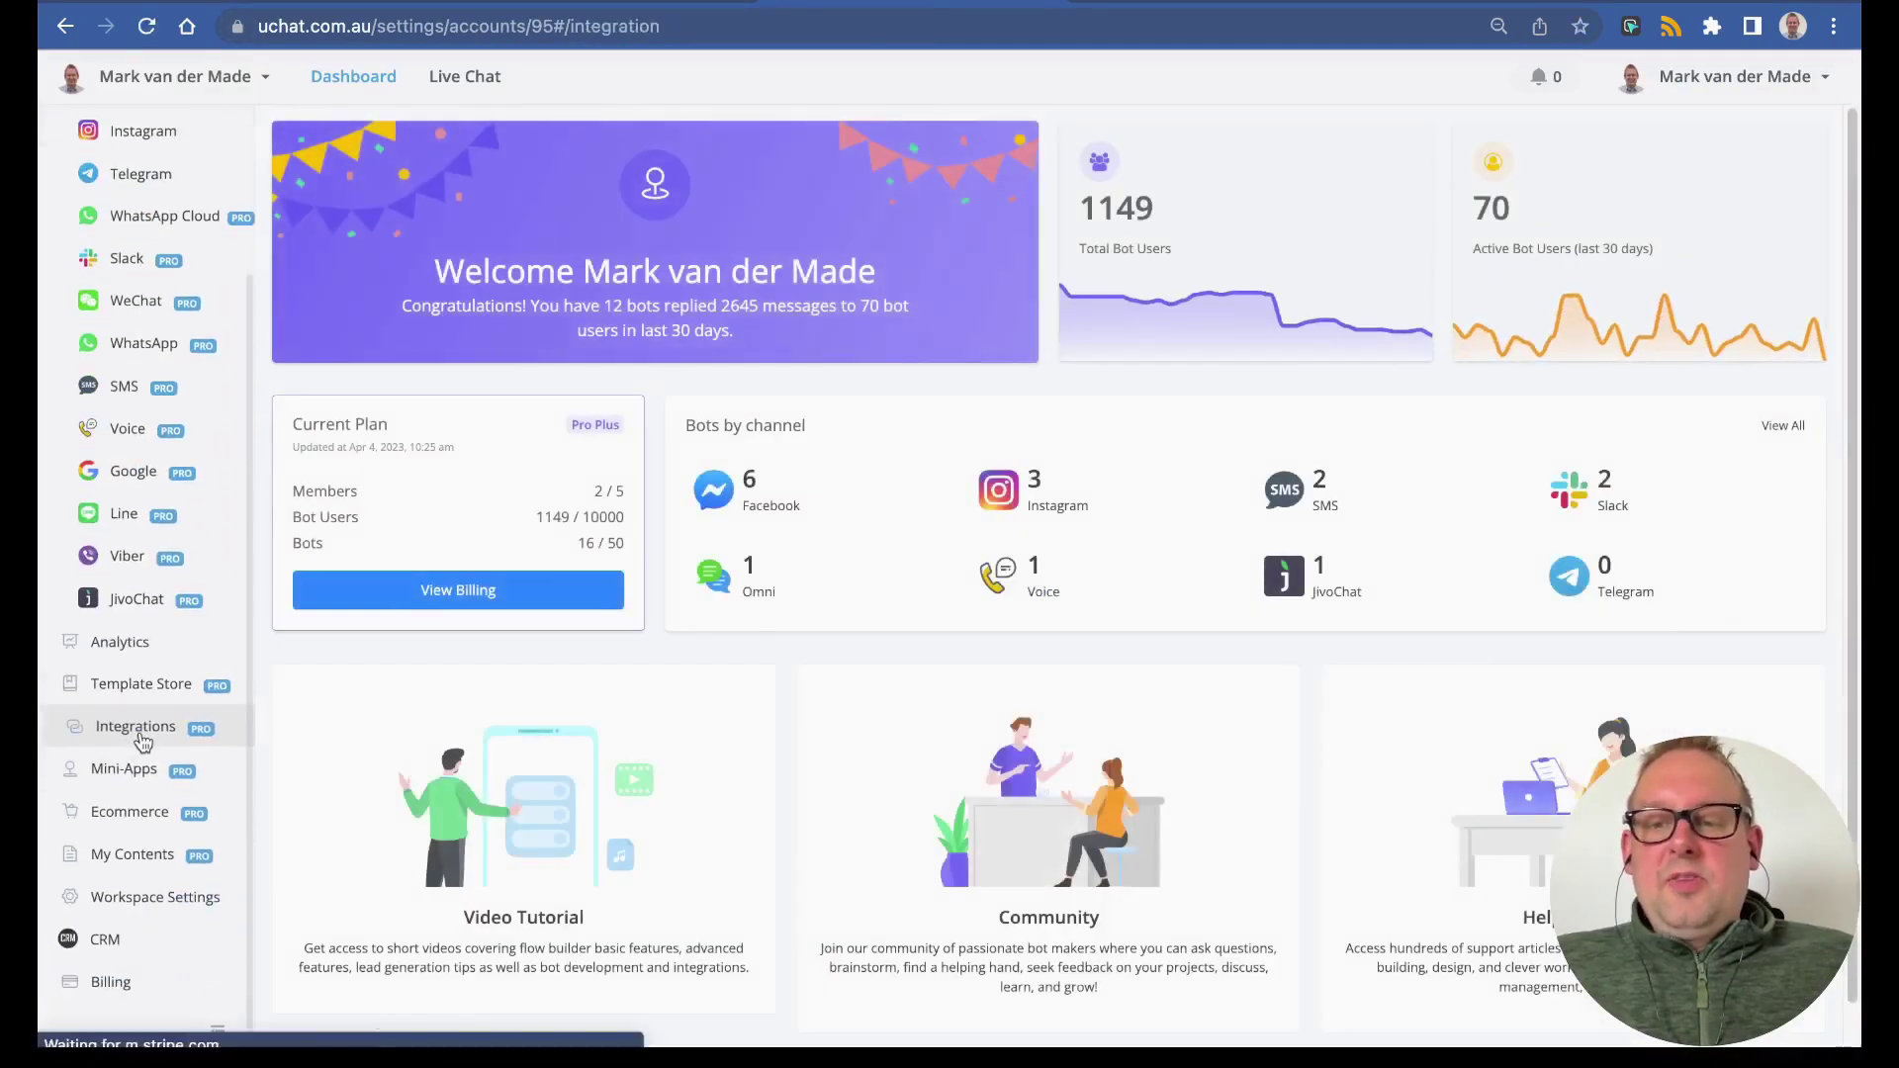
pyautogui.scroll(-5, 423, 466)
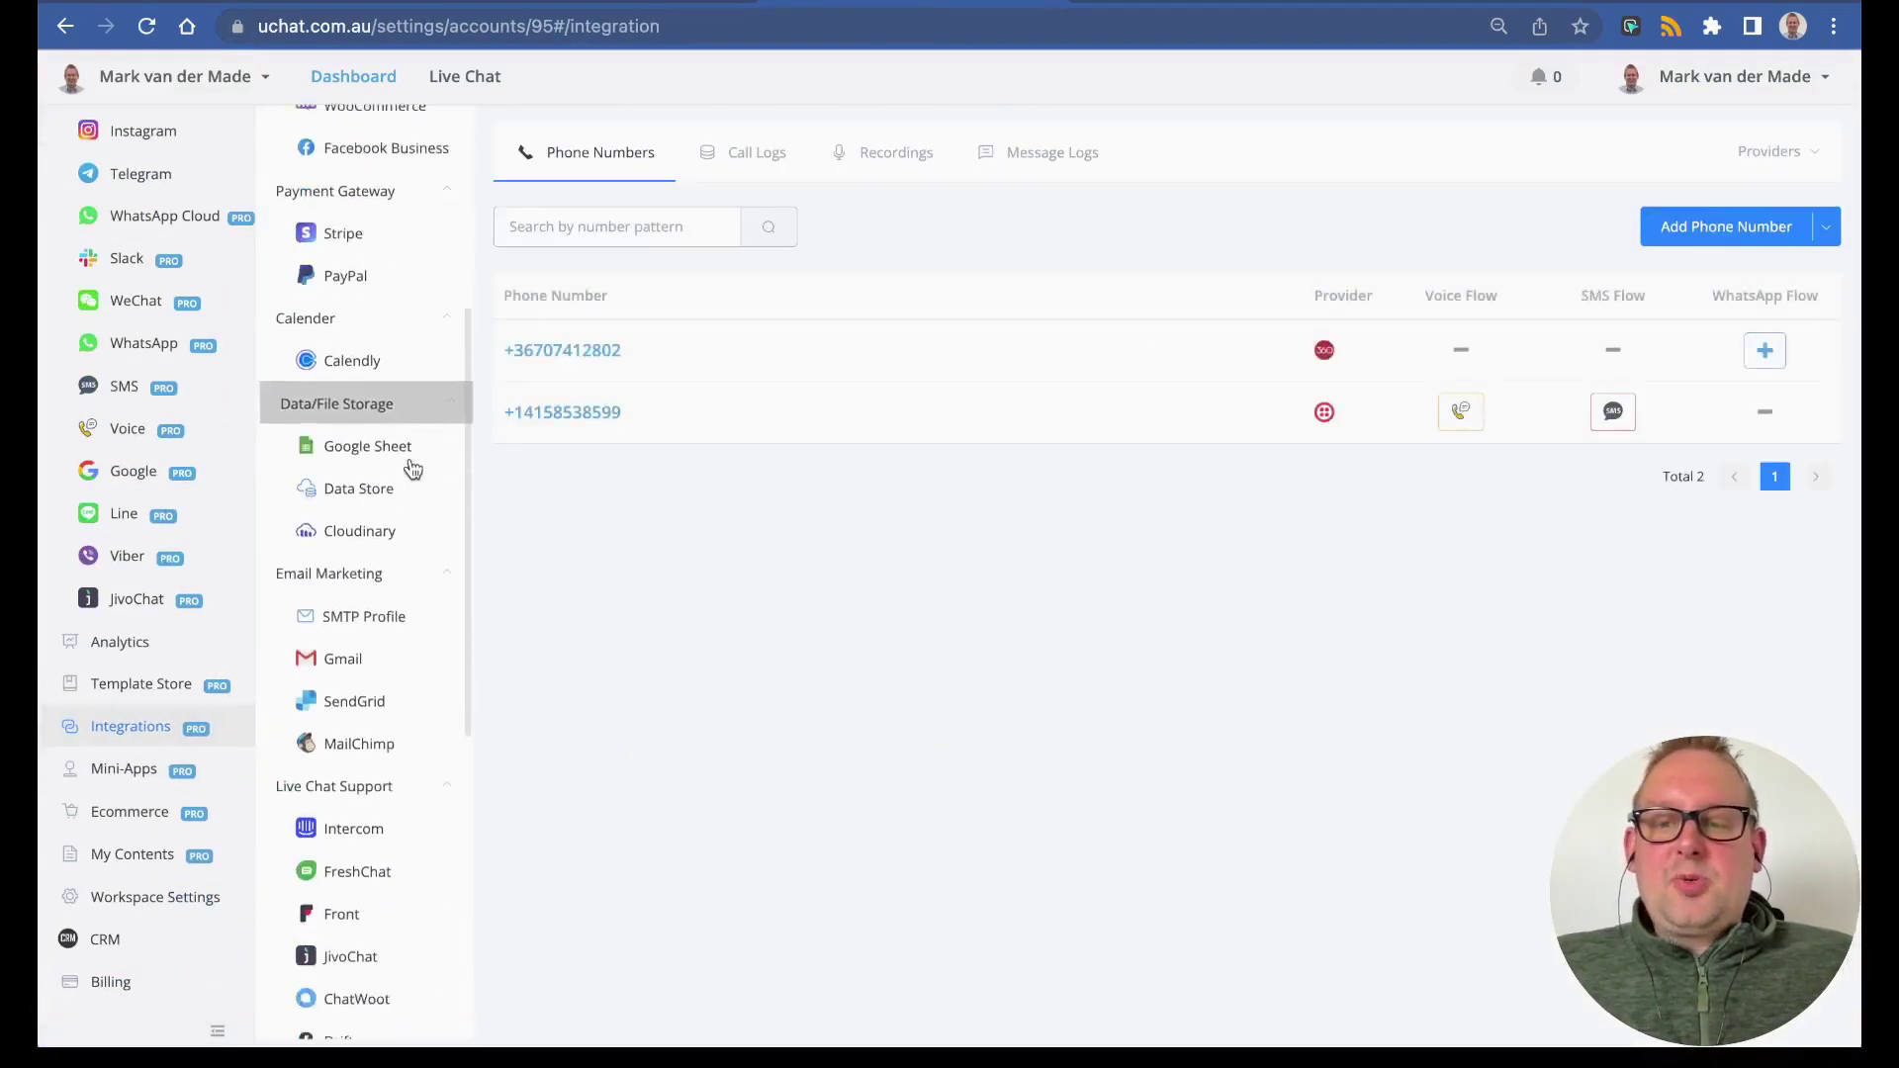
pyautogui.scroll(-7, 414, 470)
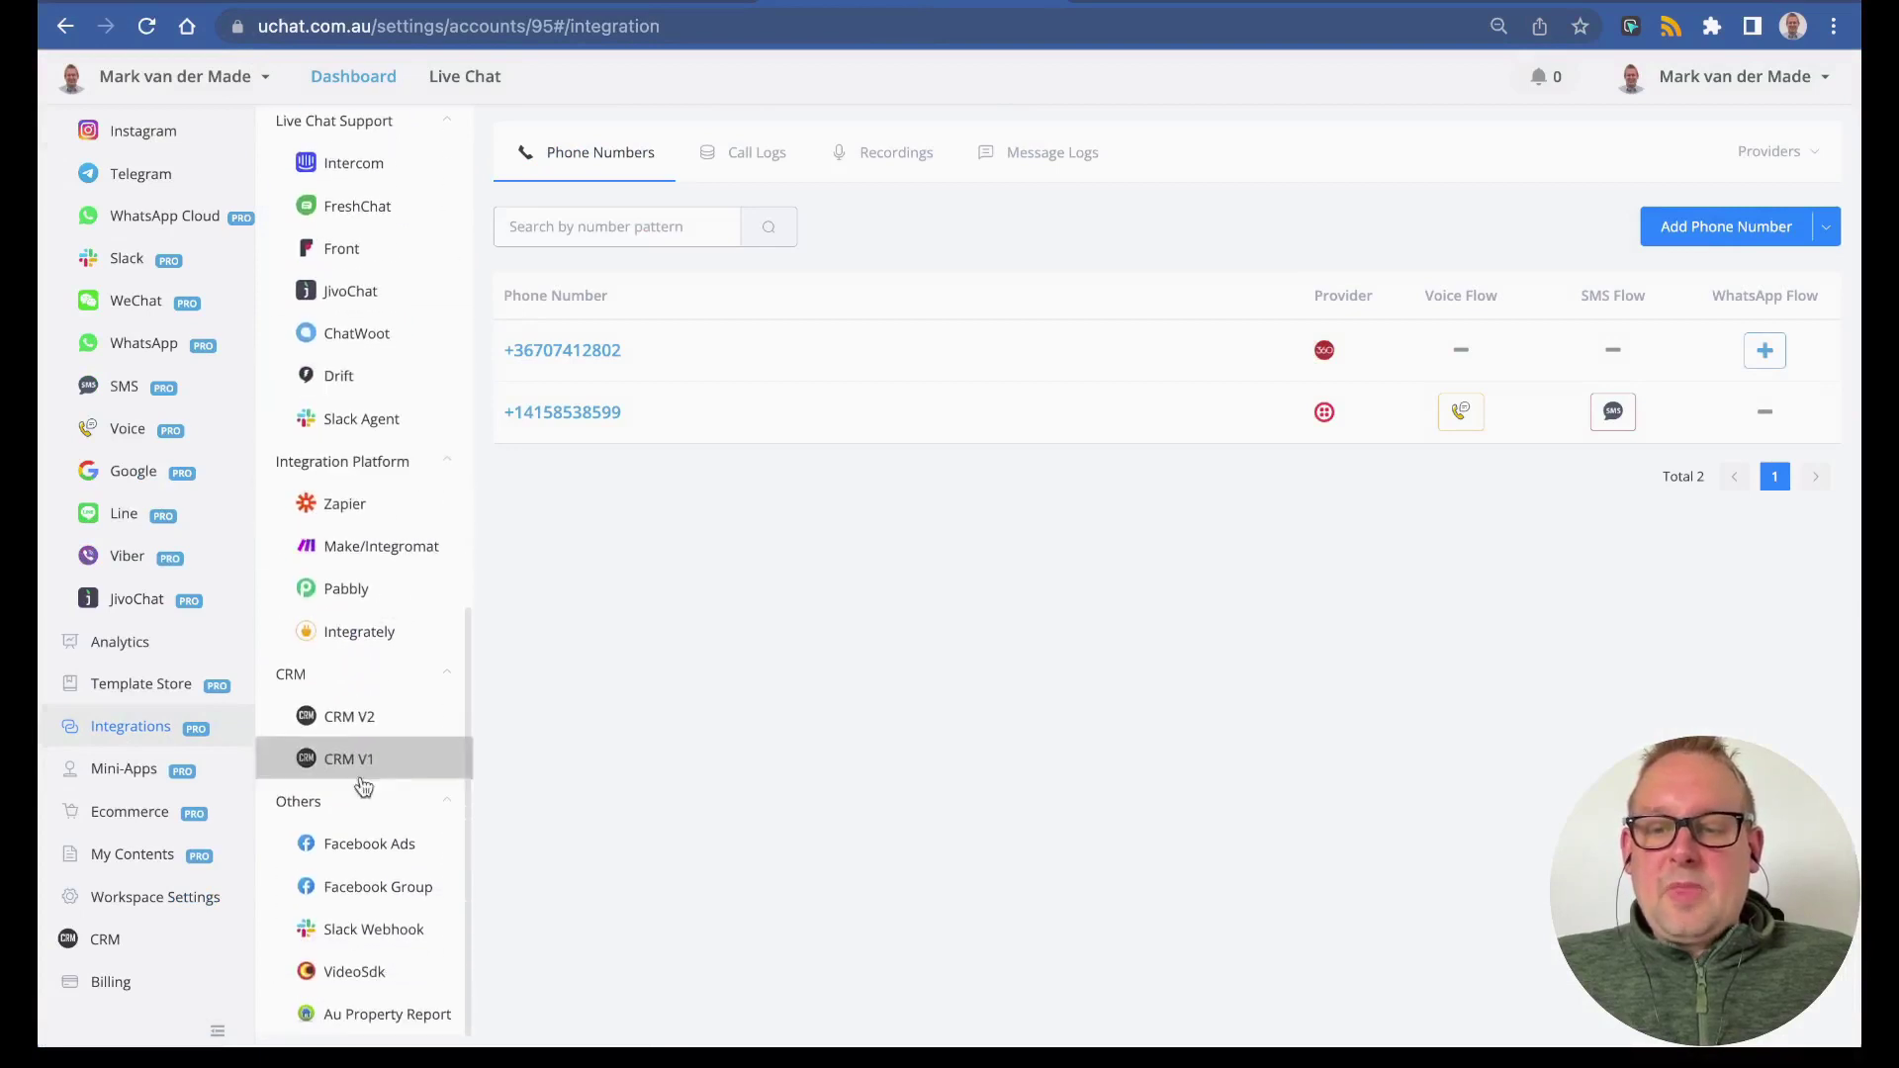
pyautogui.click(364, 848)
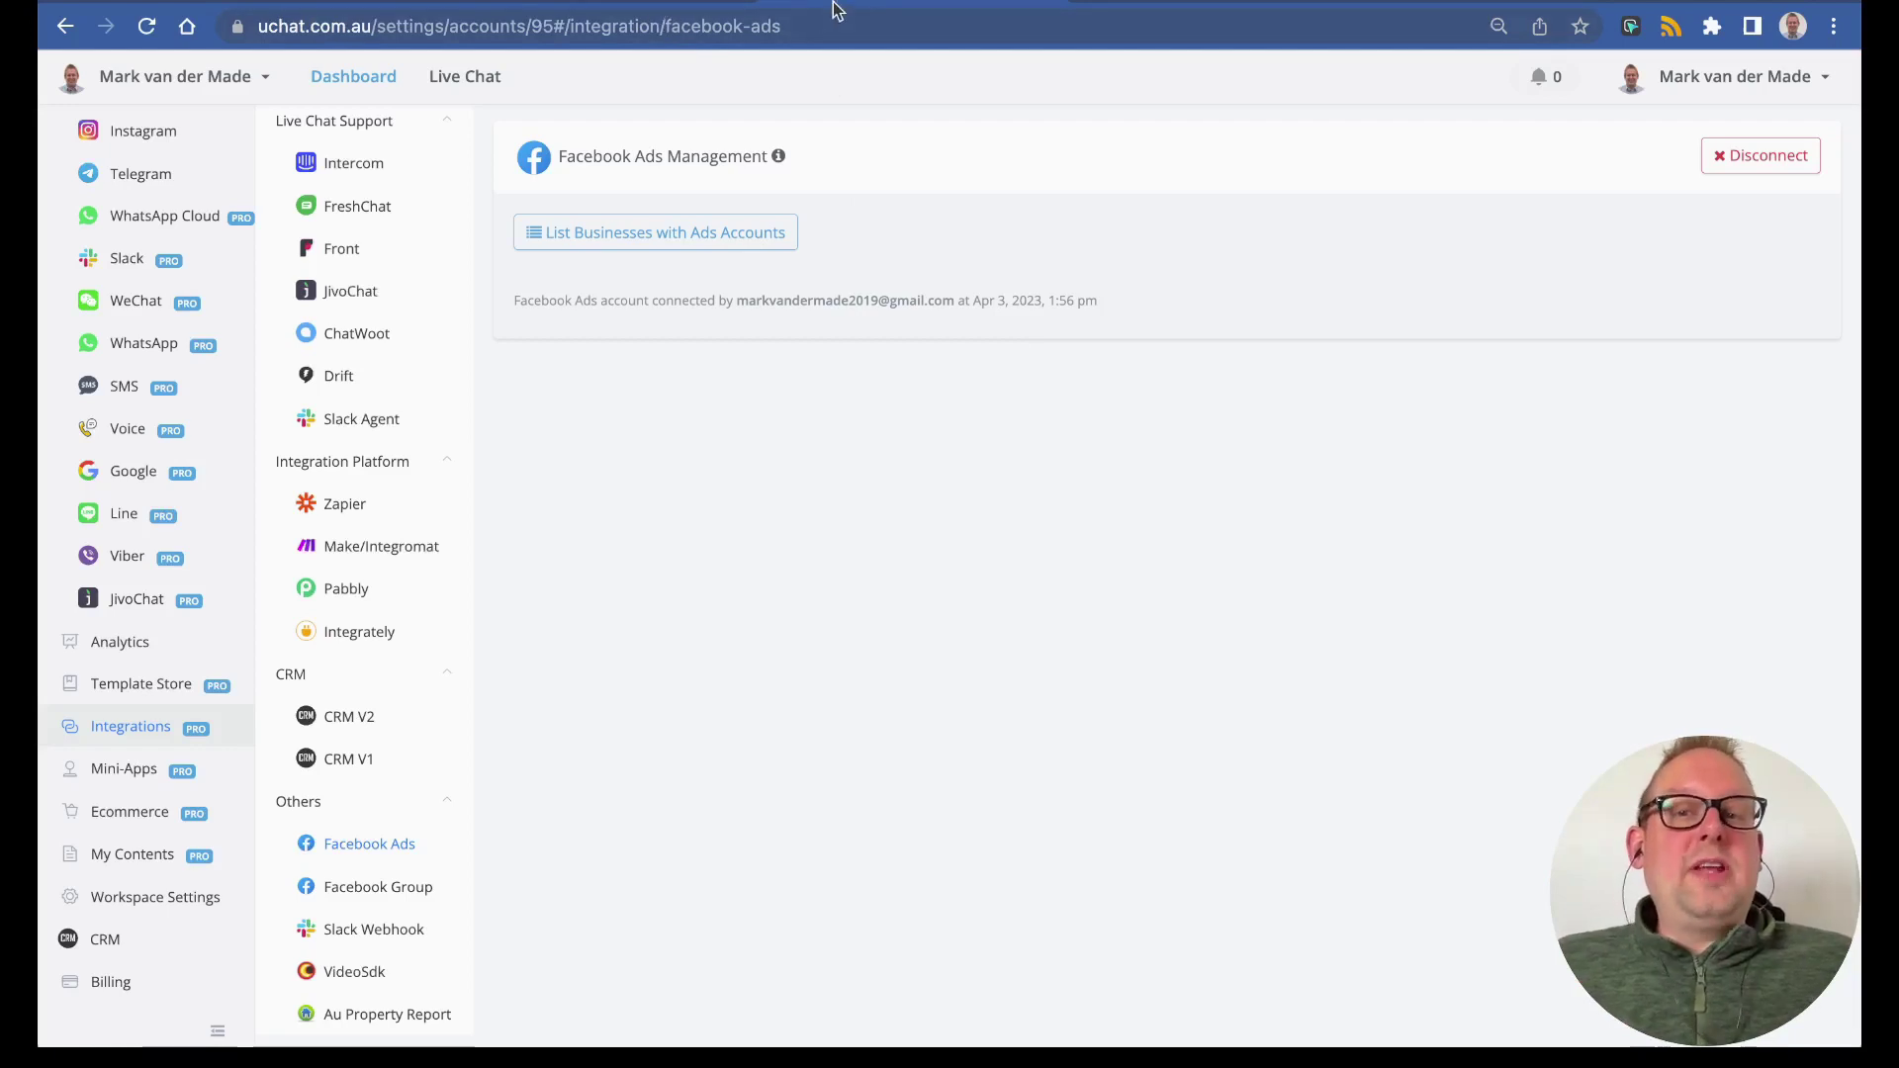
# - Pan the Facebook ads comment trigger flow to frame the Start and Condition #1 nodes
pyautogui.click(574, 3)
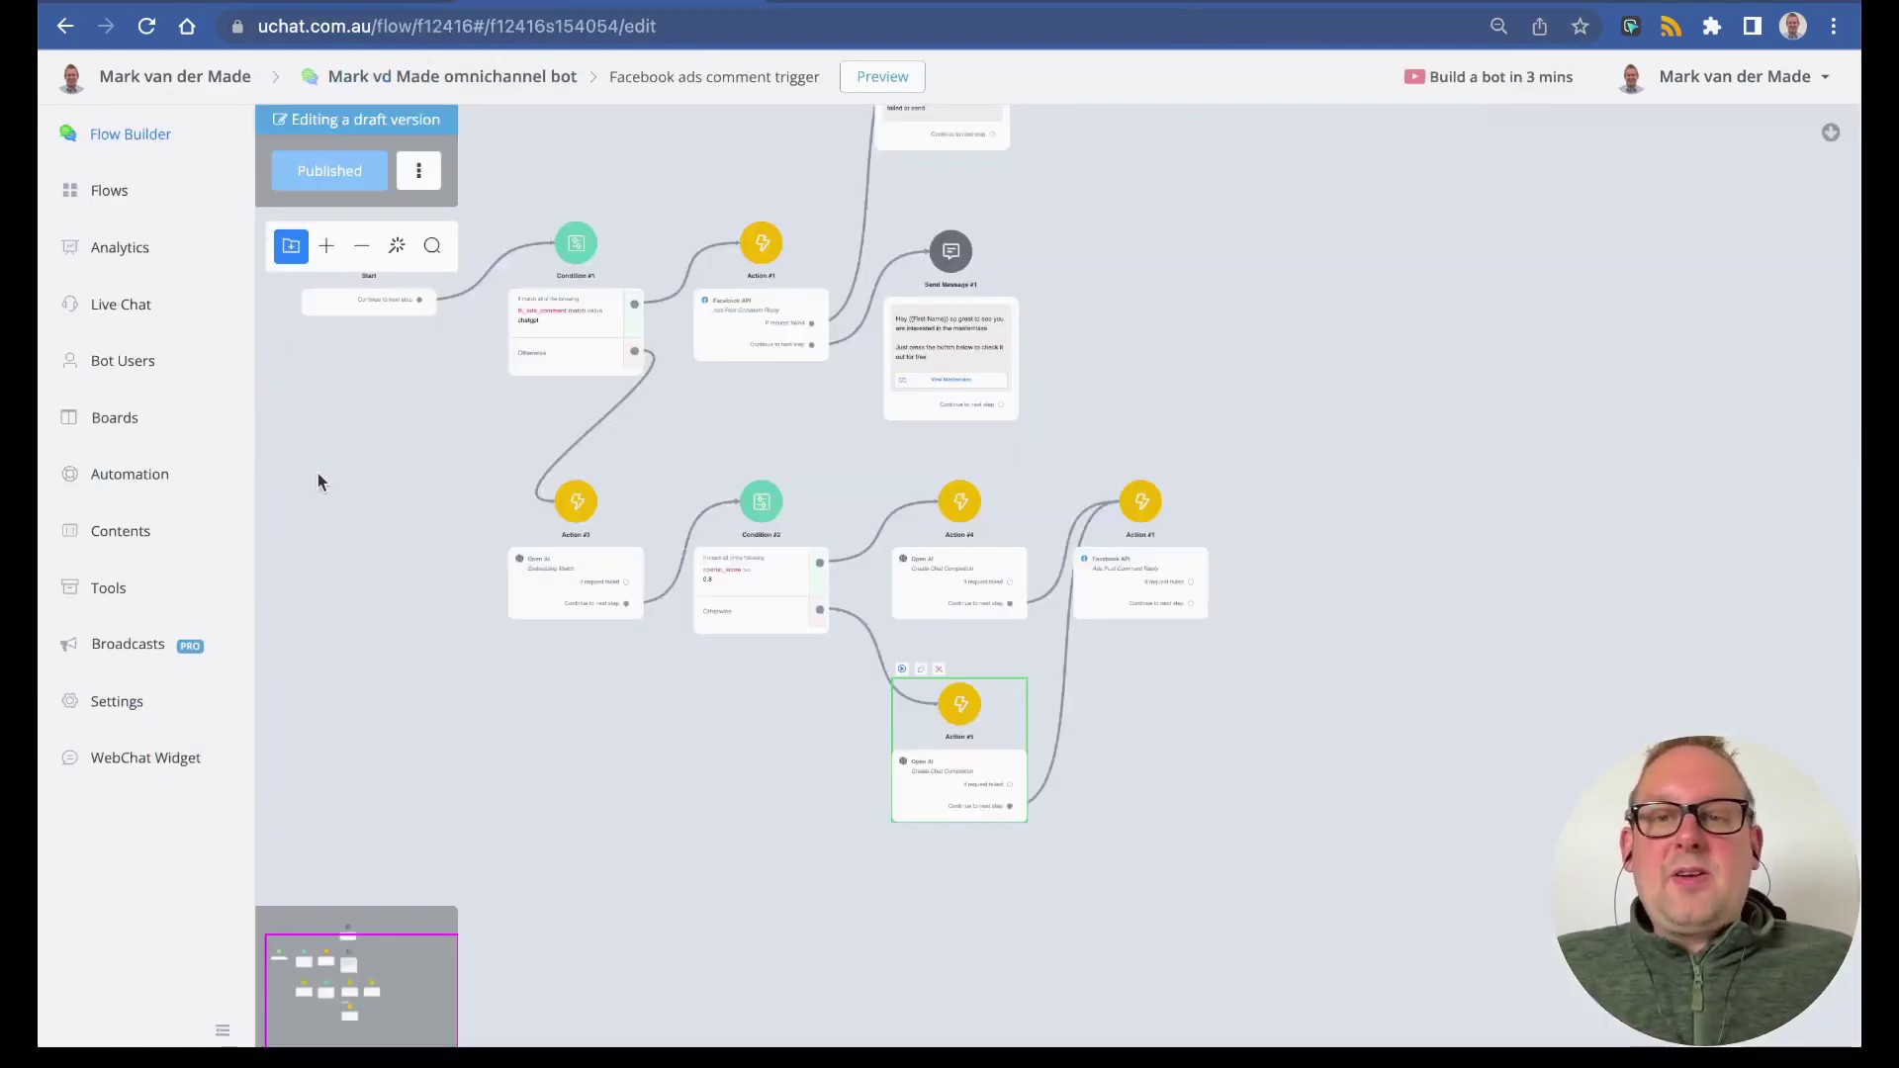
pyautogui.moveTo(317, 482); pyautogui.dragTo(552, 726)
pyautogui.moveTo(1201, 307); pyautogui.dragTo(1190, 346)
pyautogui.moveTo(449, 749); pyautogui.dragTo(521, 615)
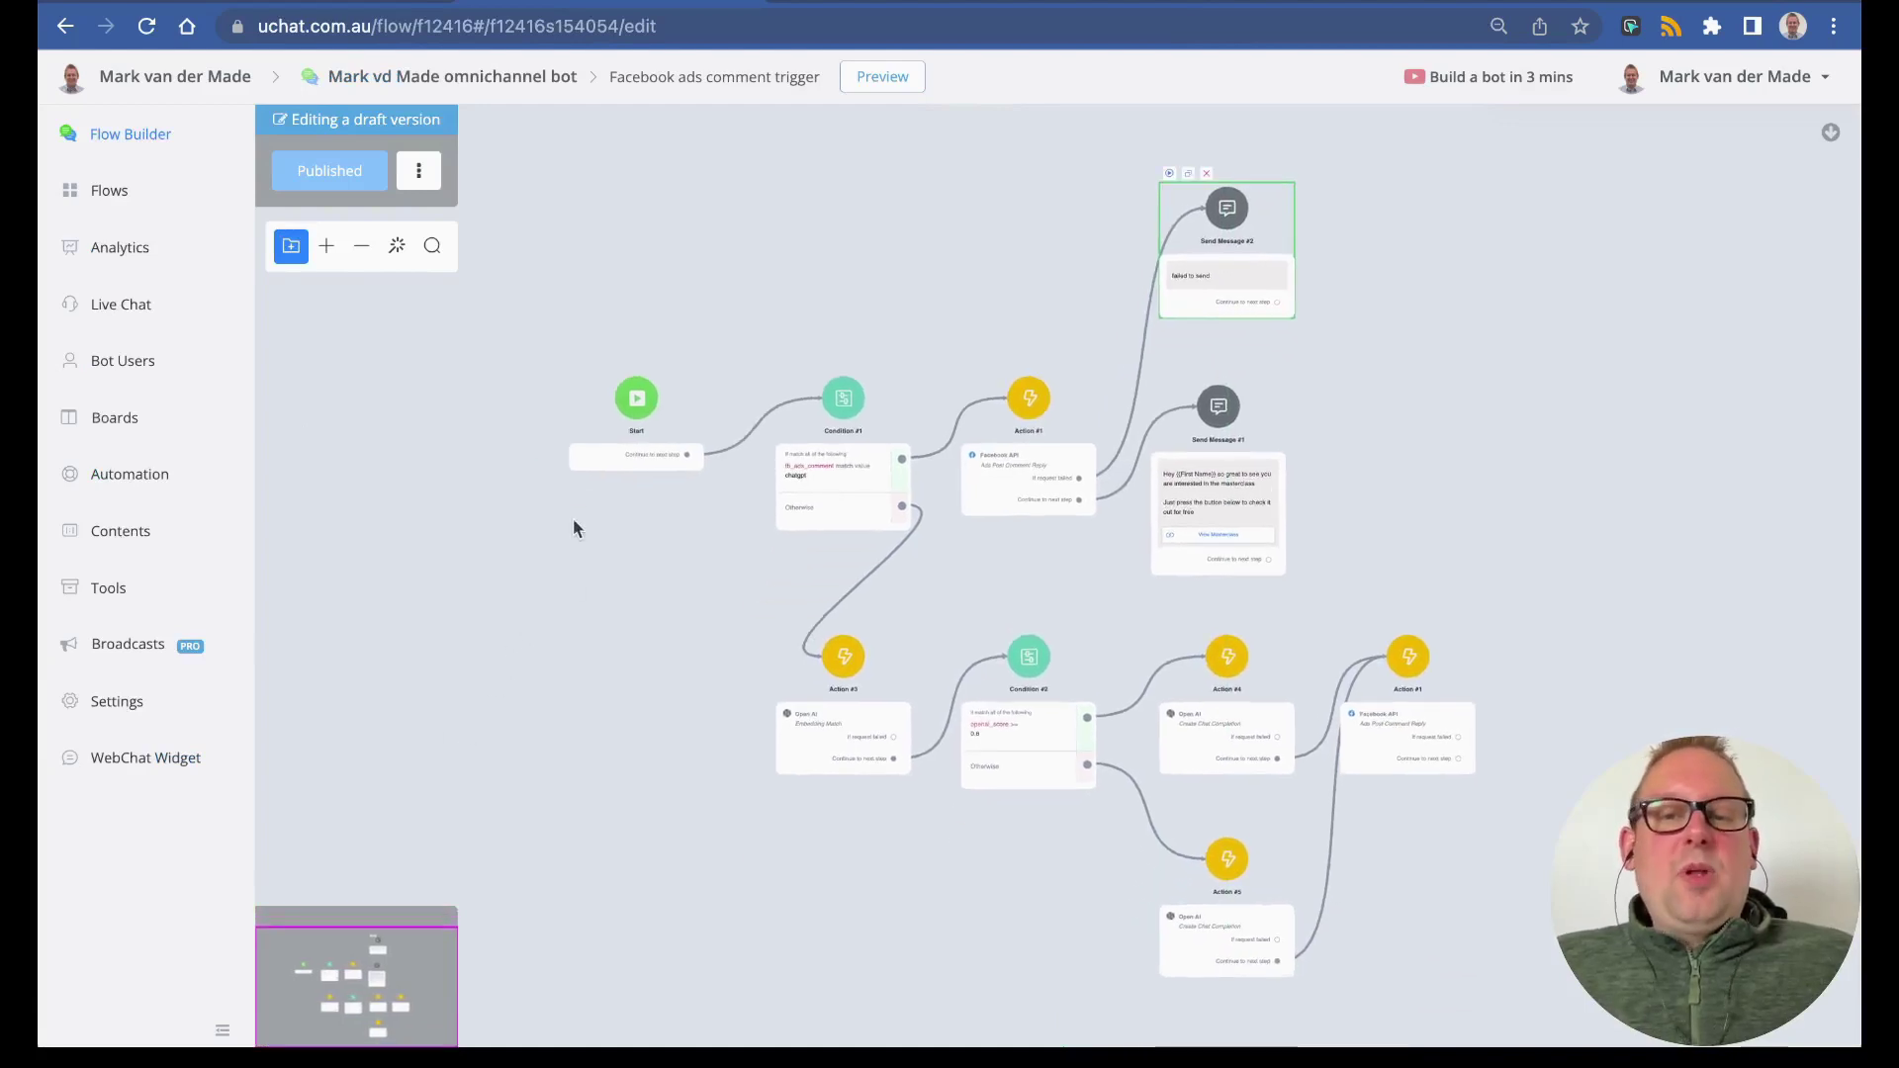
pyautogui.scroll(3, 580, 473)
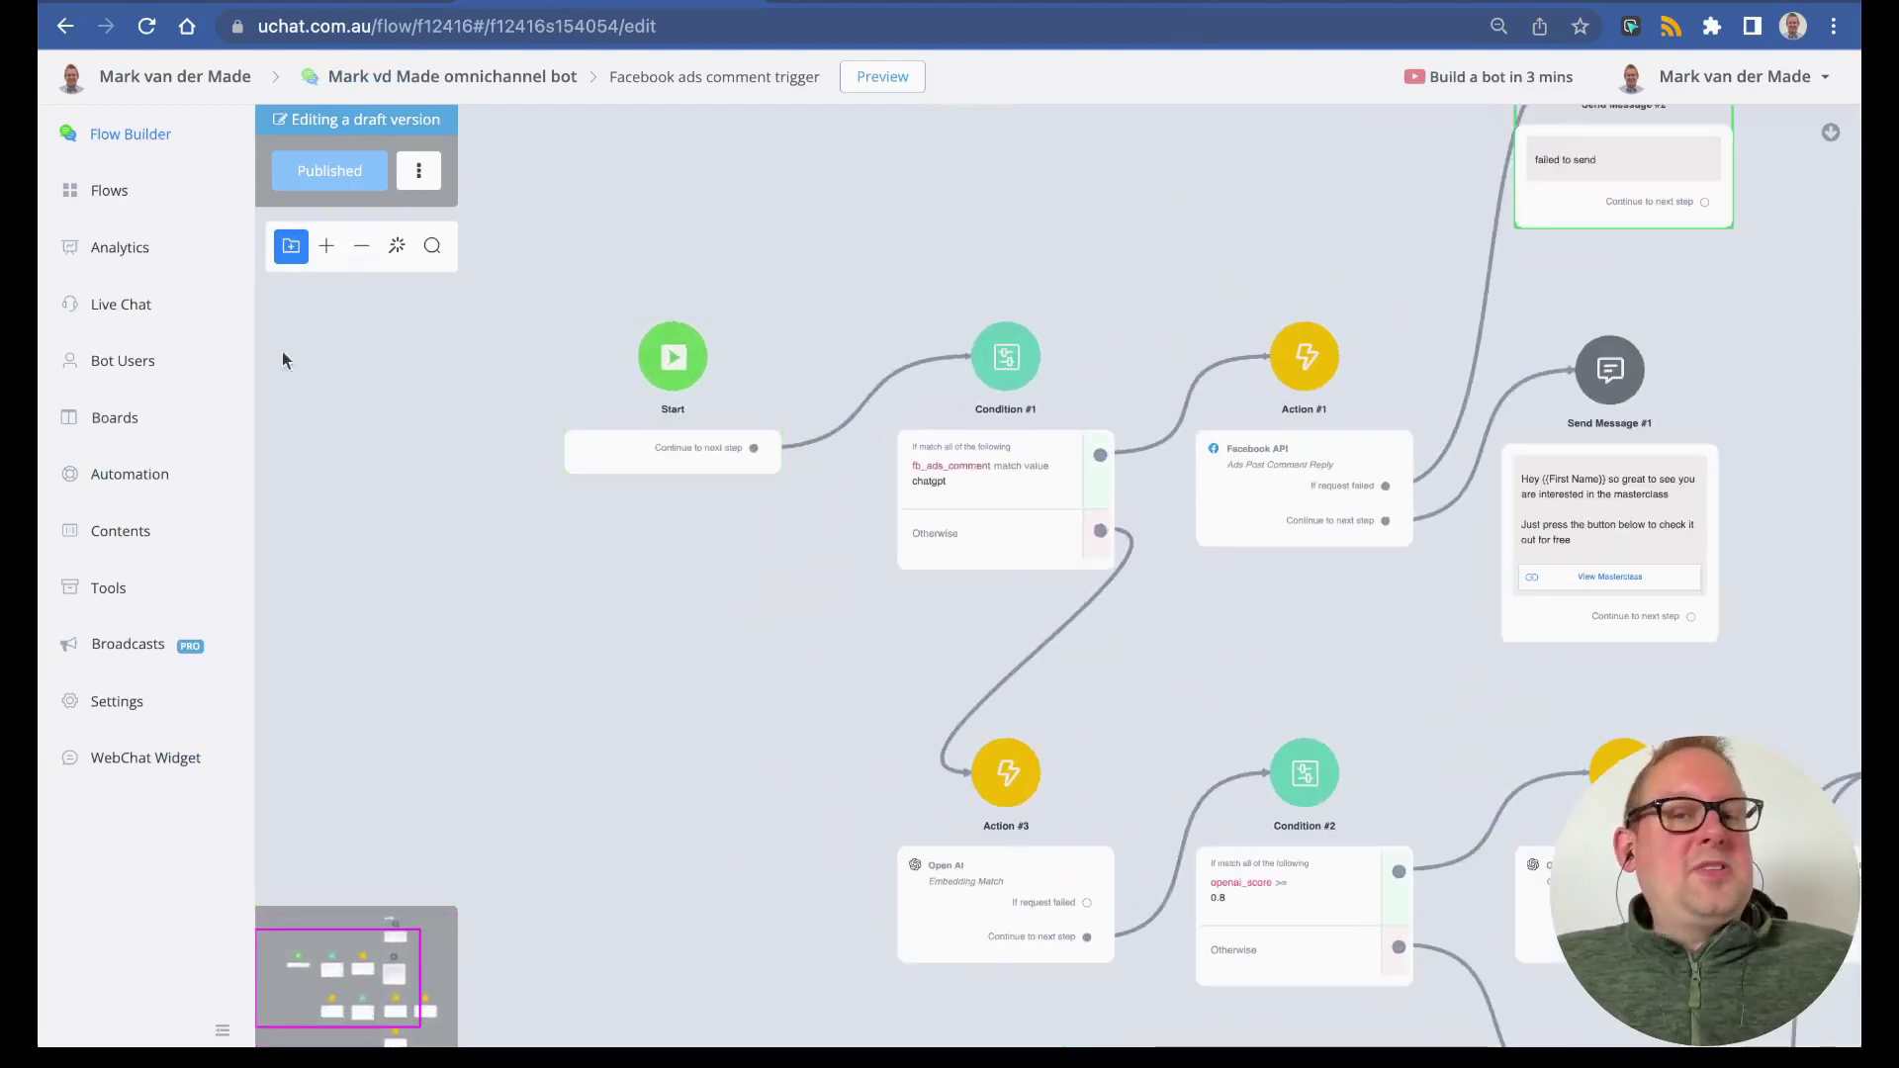
pyautogui.moveTo(548, 696); pyautogui.dragTo(330, 708)
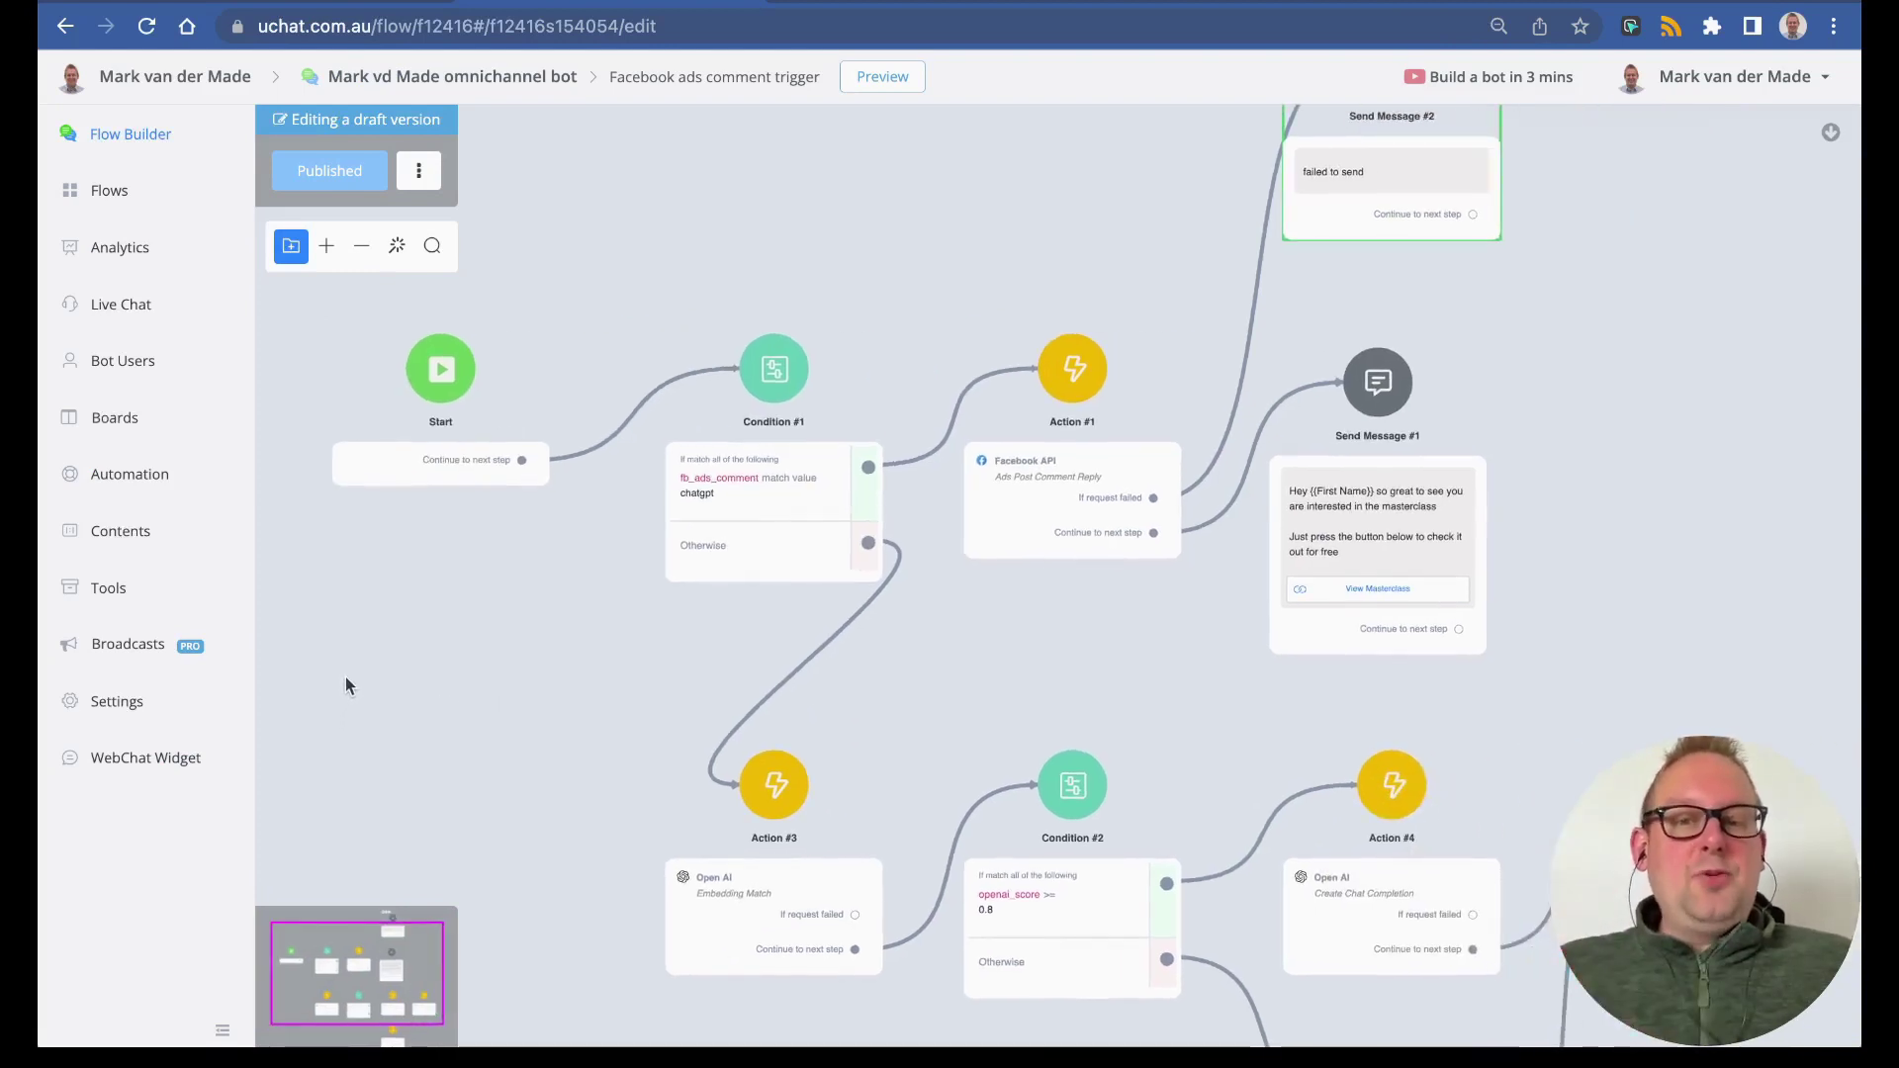
pyautogui.scroll(3, 677, 604)
pyautogui.moveTo(584, 575); pyautogui.dragTo(593, 690)
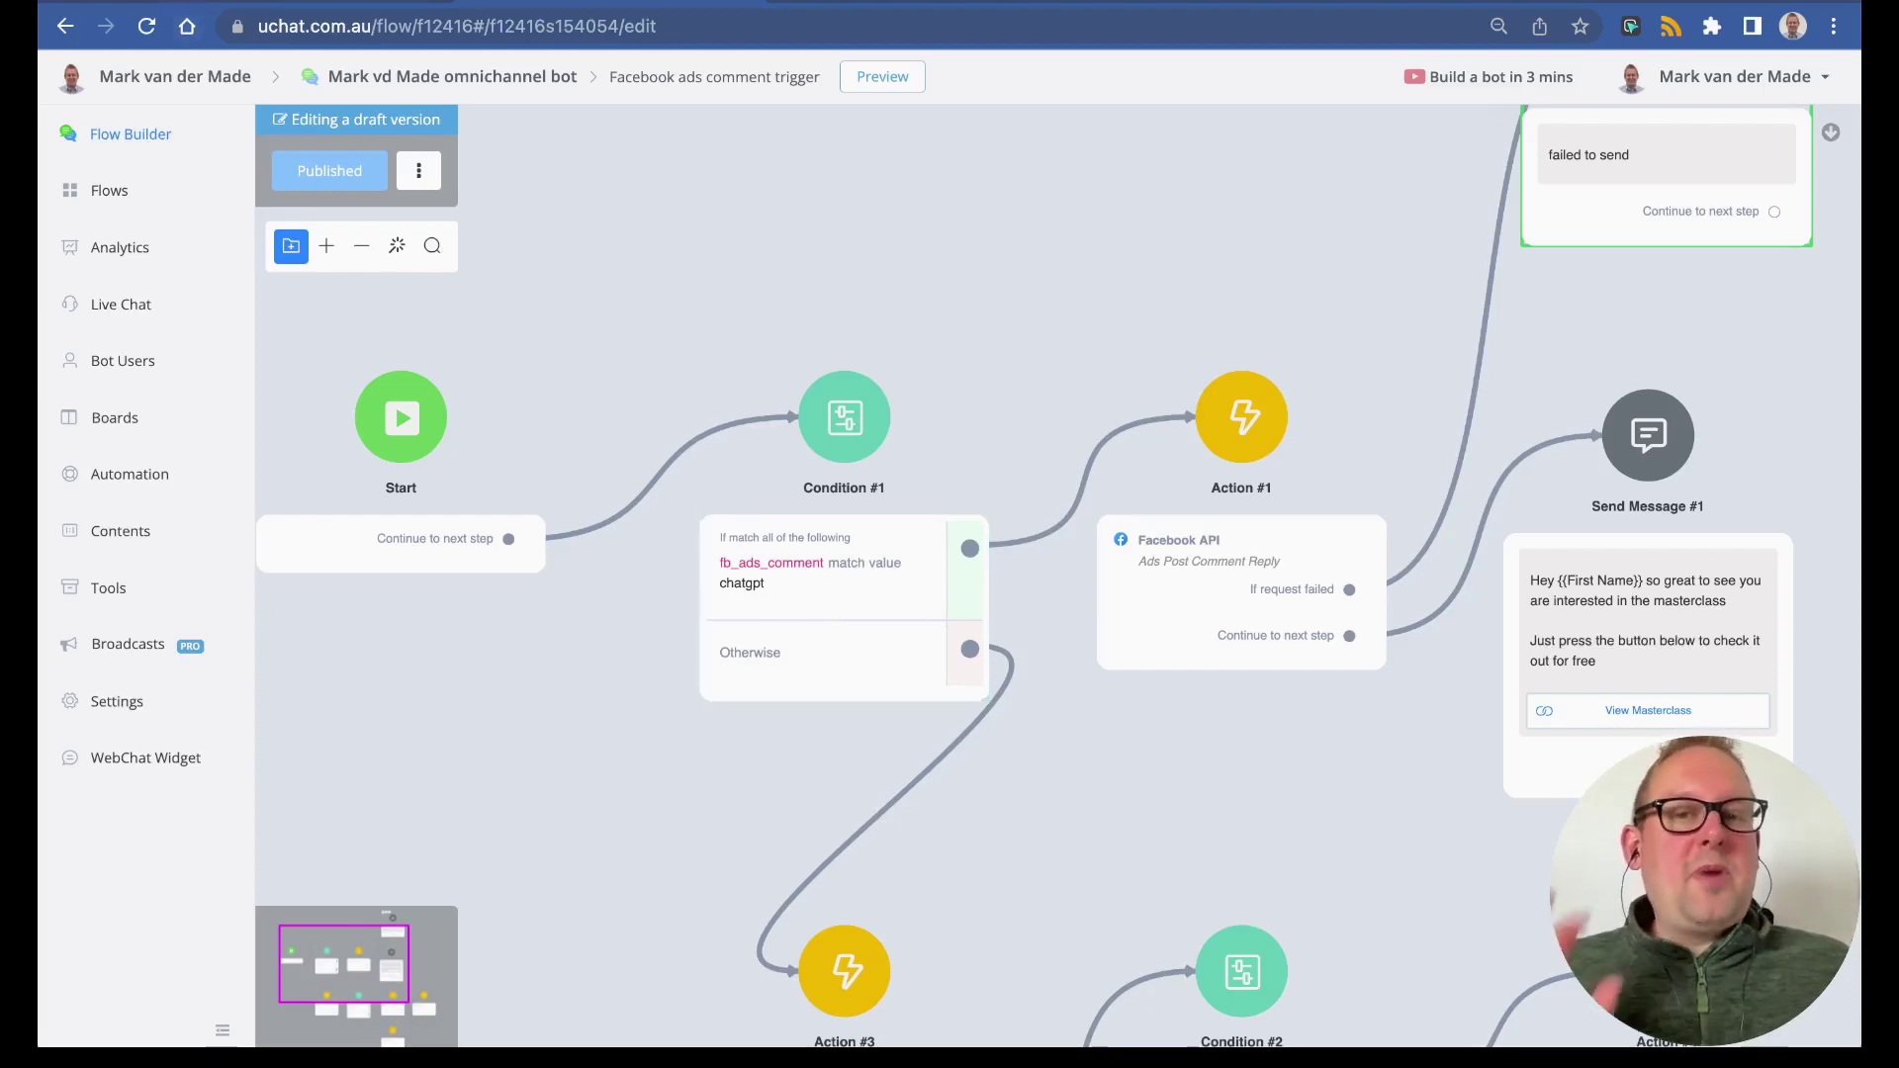
# - Glance at the ad in Ads Manager, then return to the Facebook ads comment trigger flow
pyautogui.hotkey('ctrl', 'Tab')
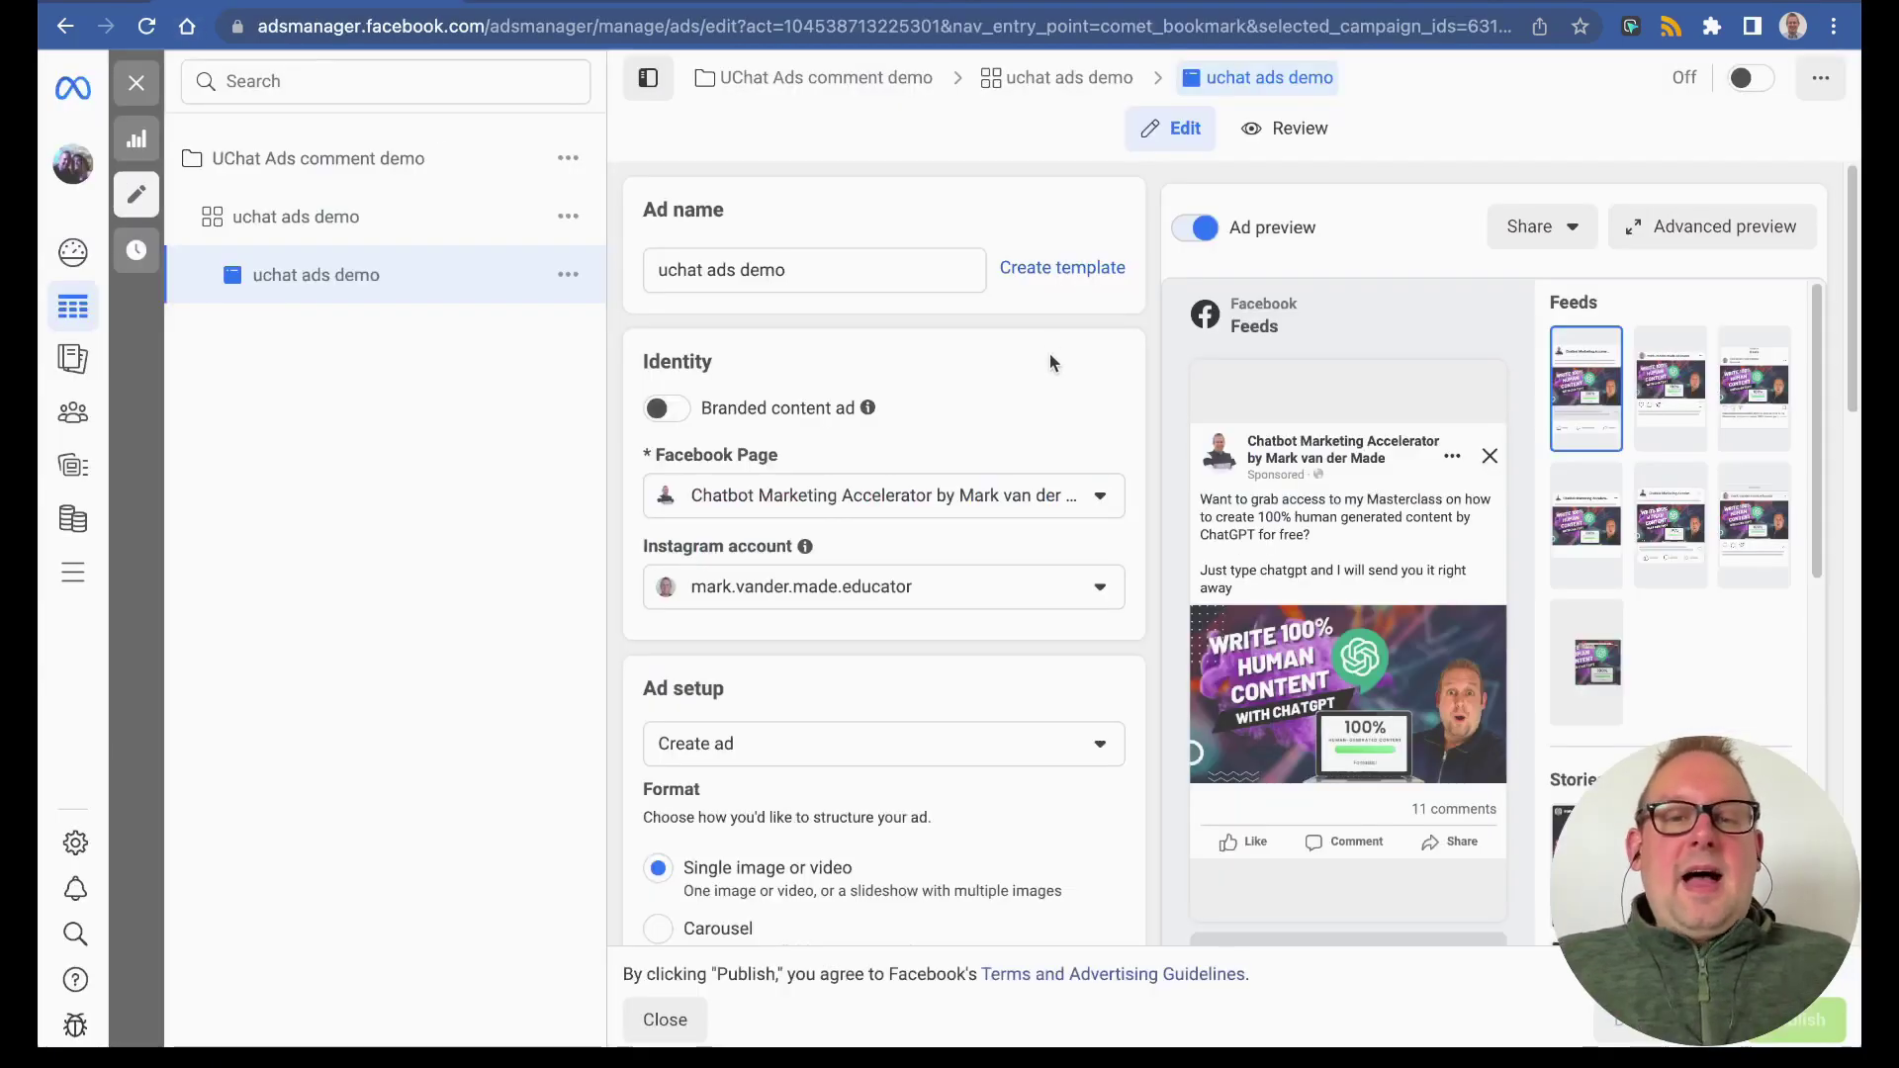
pyautogui.moveTo(1398, 564)
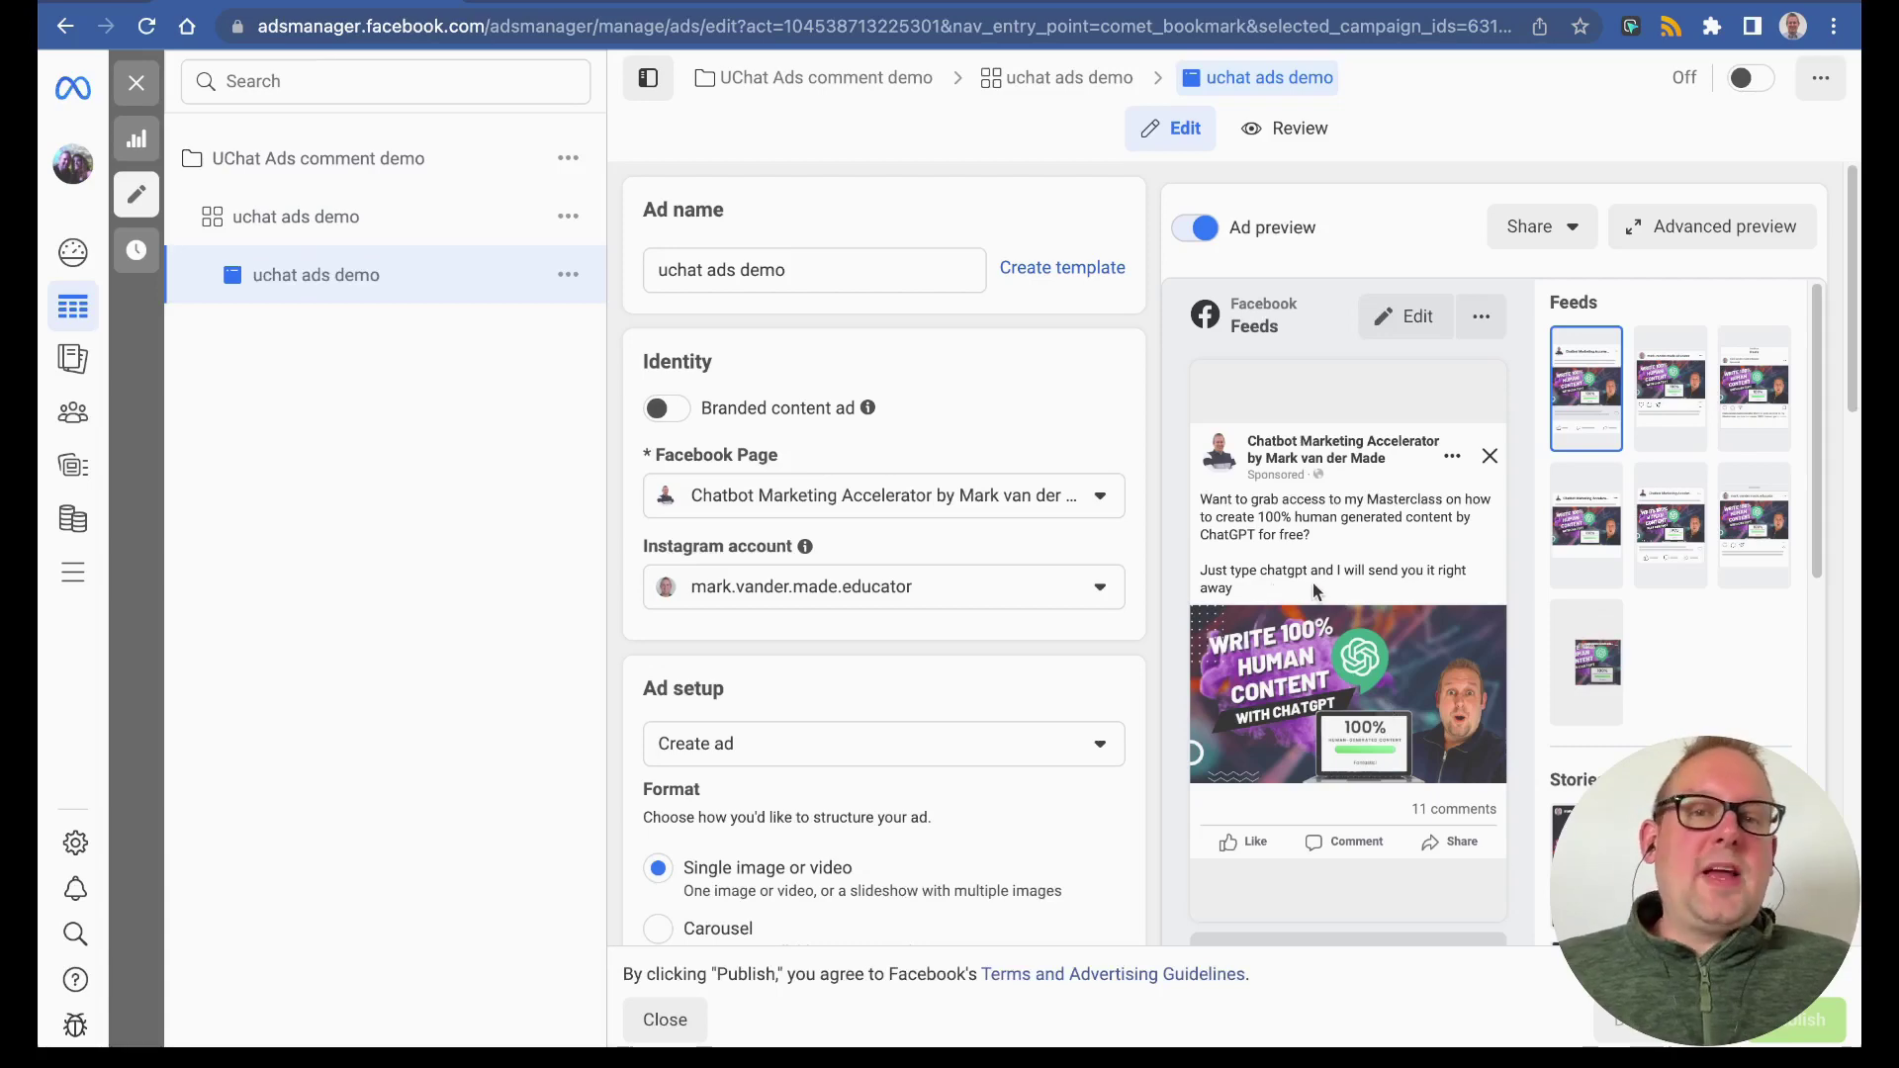
pyautogui.click(916, 3)
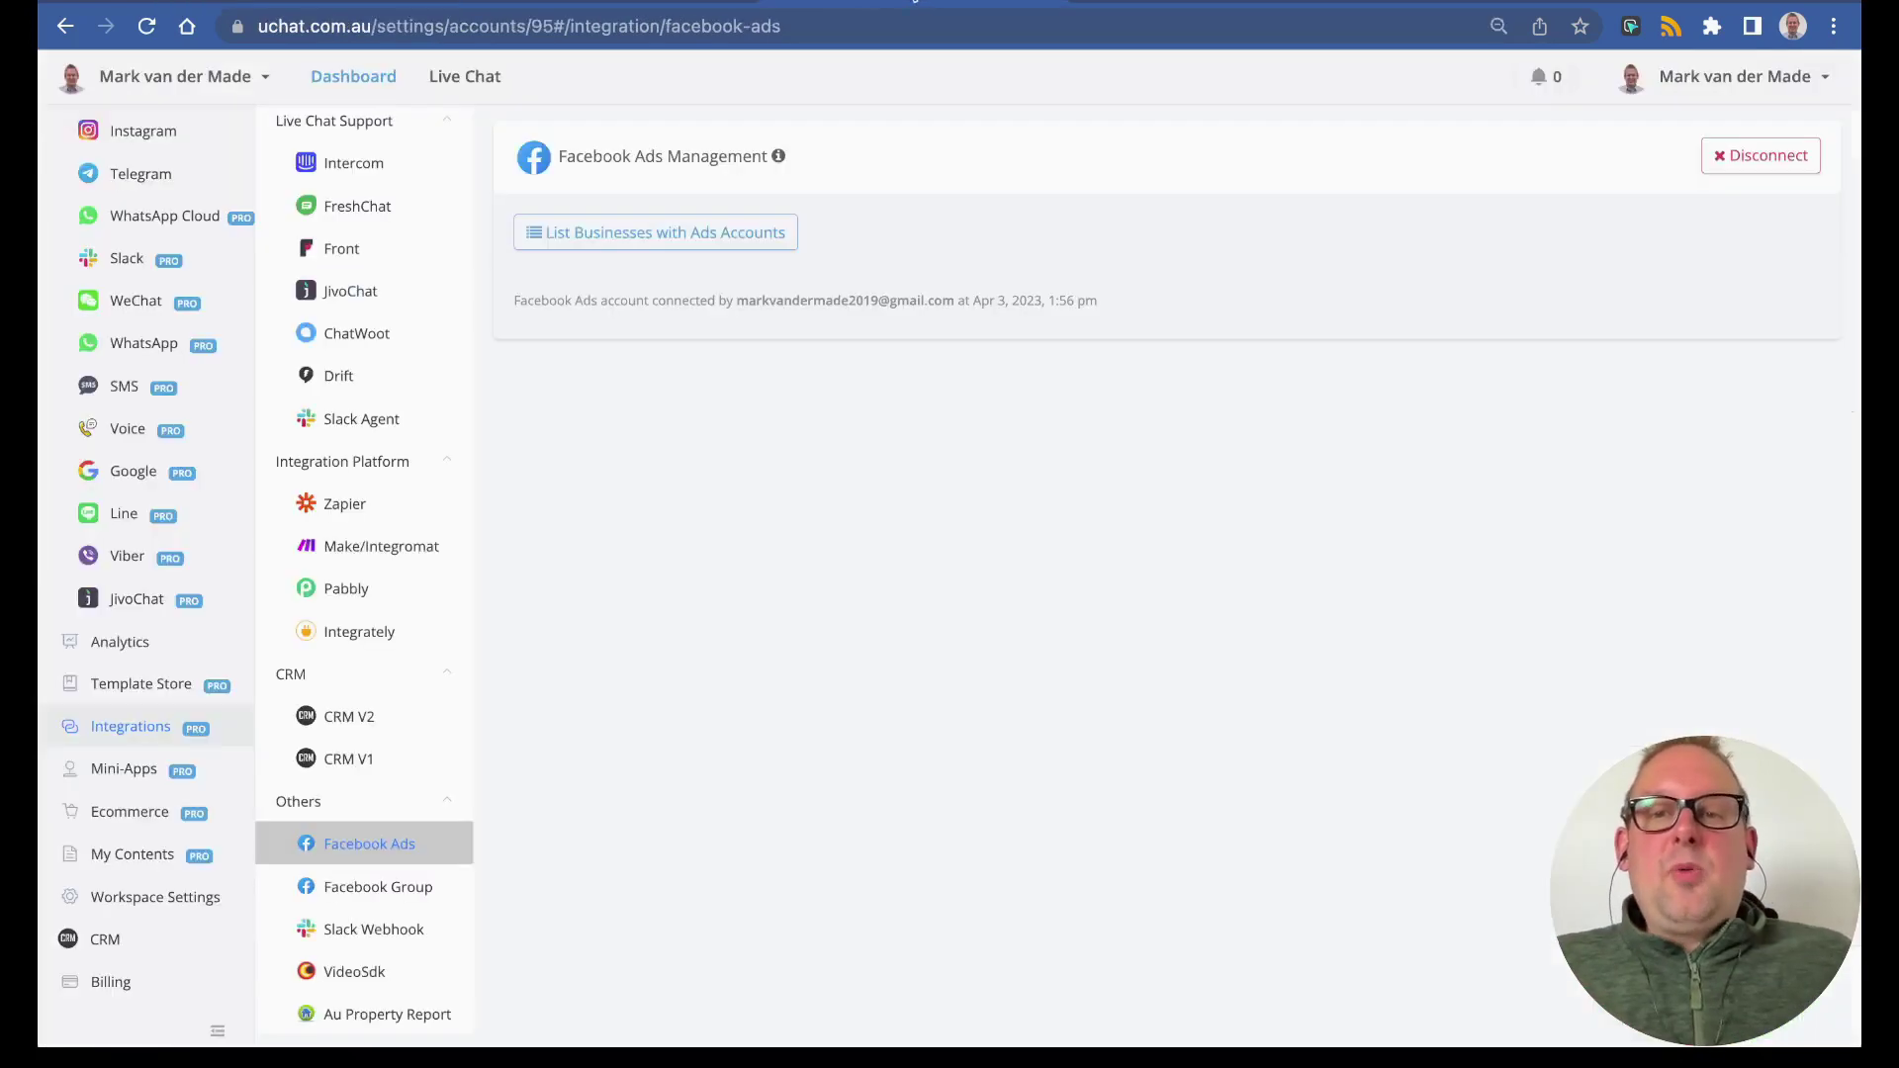
pyautogui.click(850, 4)
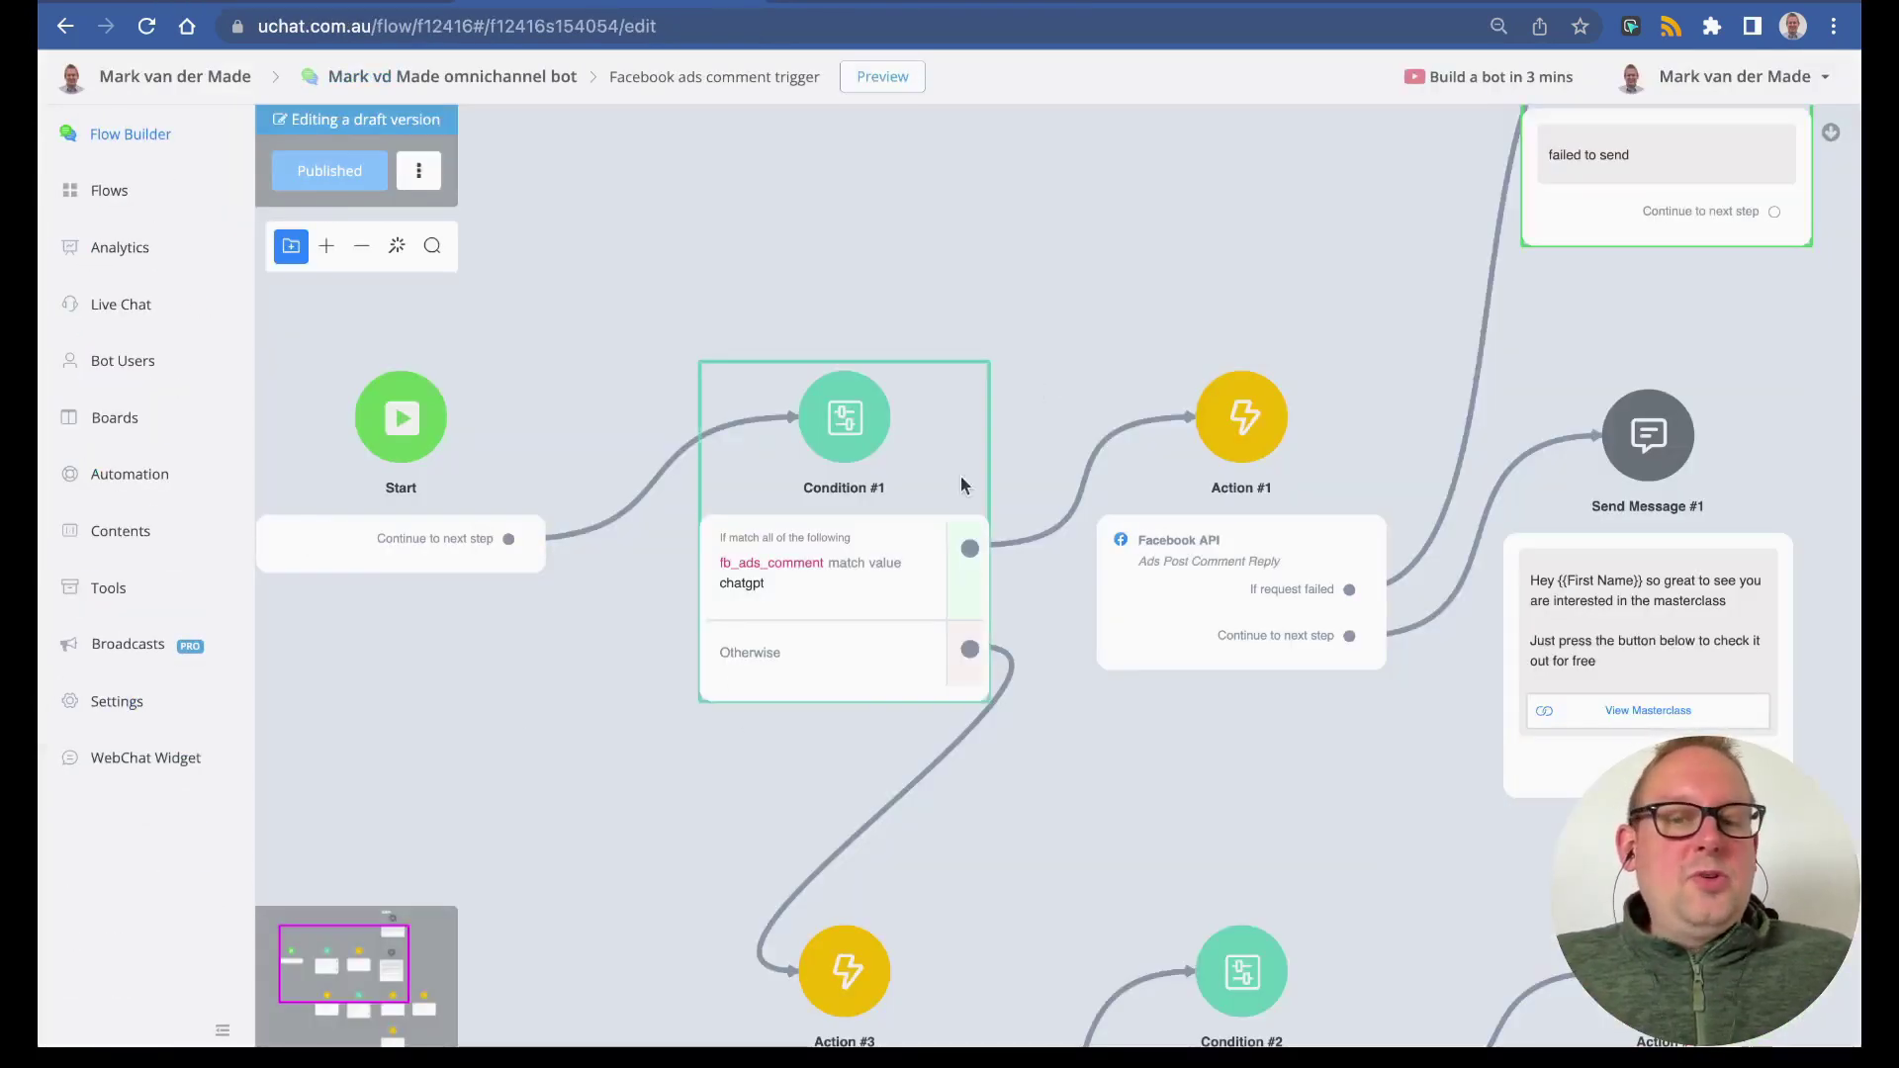
# - Inspect Condition #1's rule matching fb_ads_comment to the value chatgpt, and cancel without changes
pyautogui.click(845, 637)
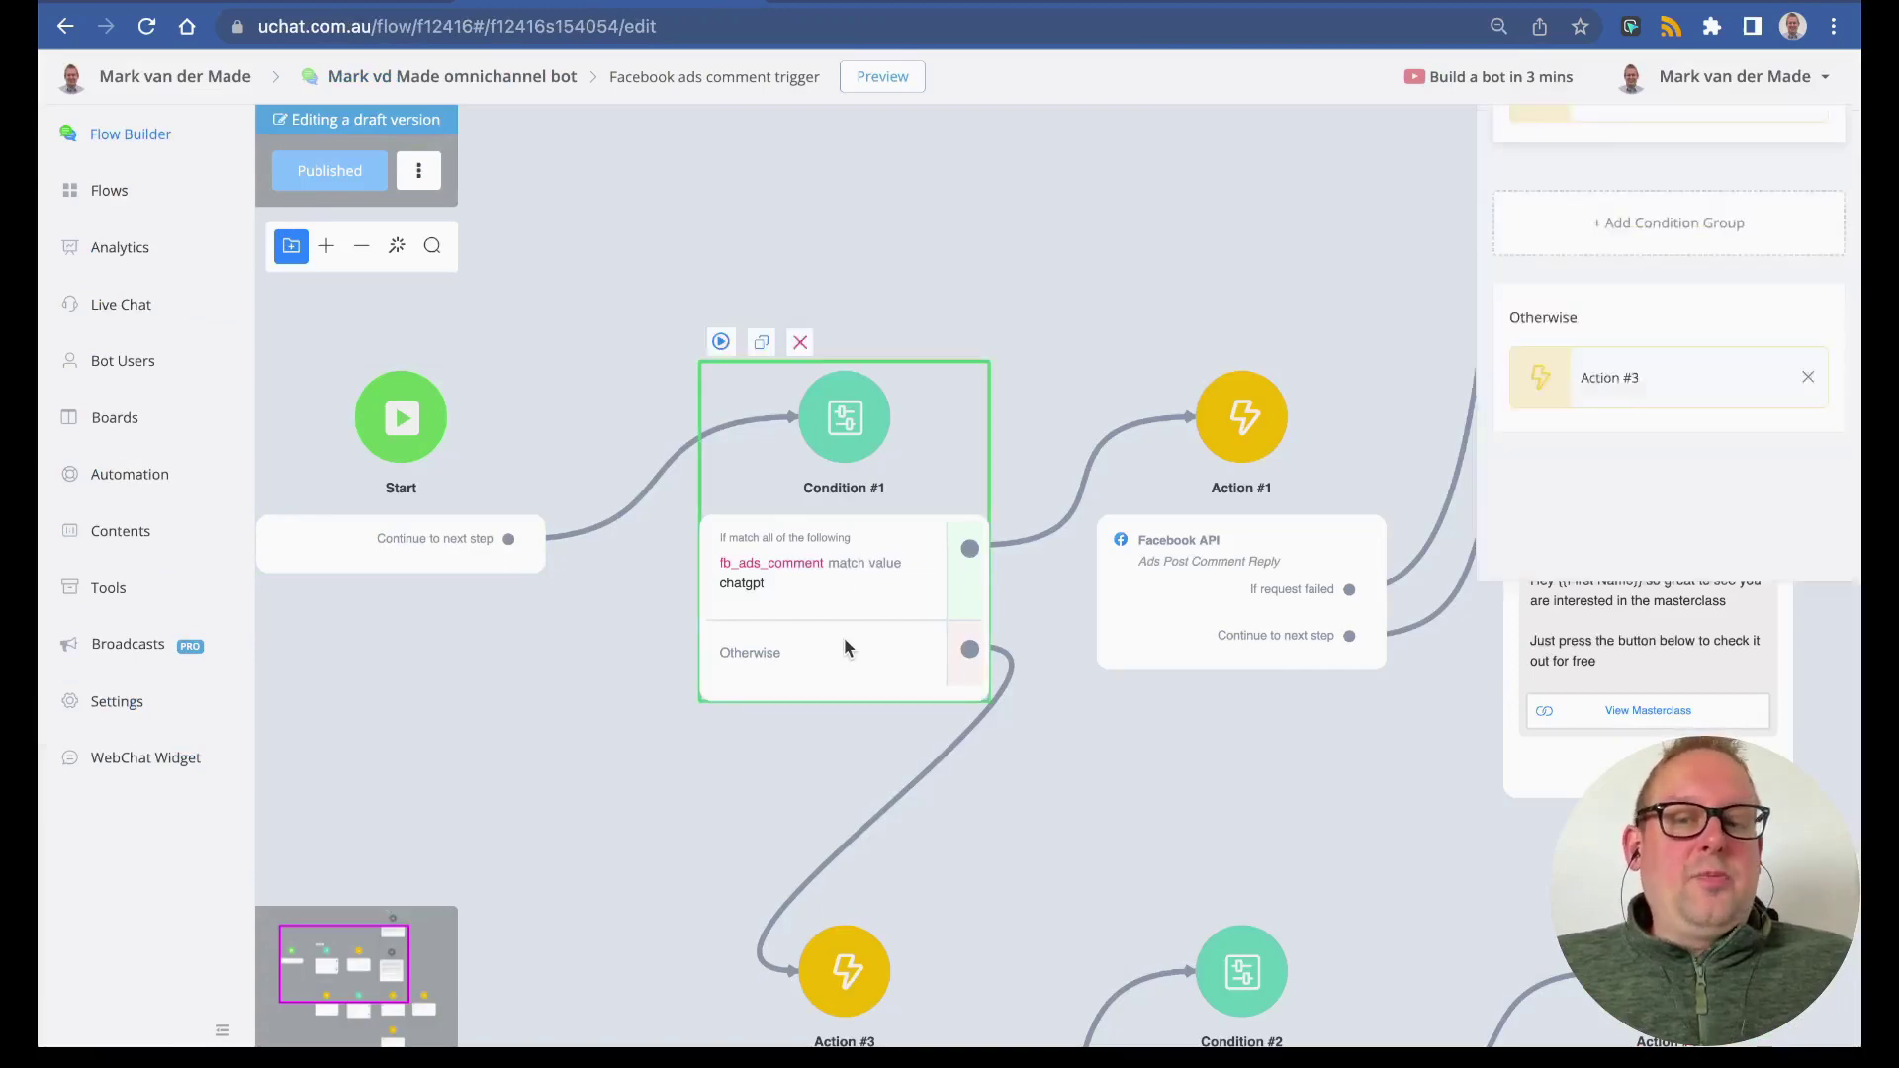
pyautogui.click(1677, 394)
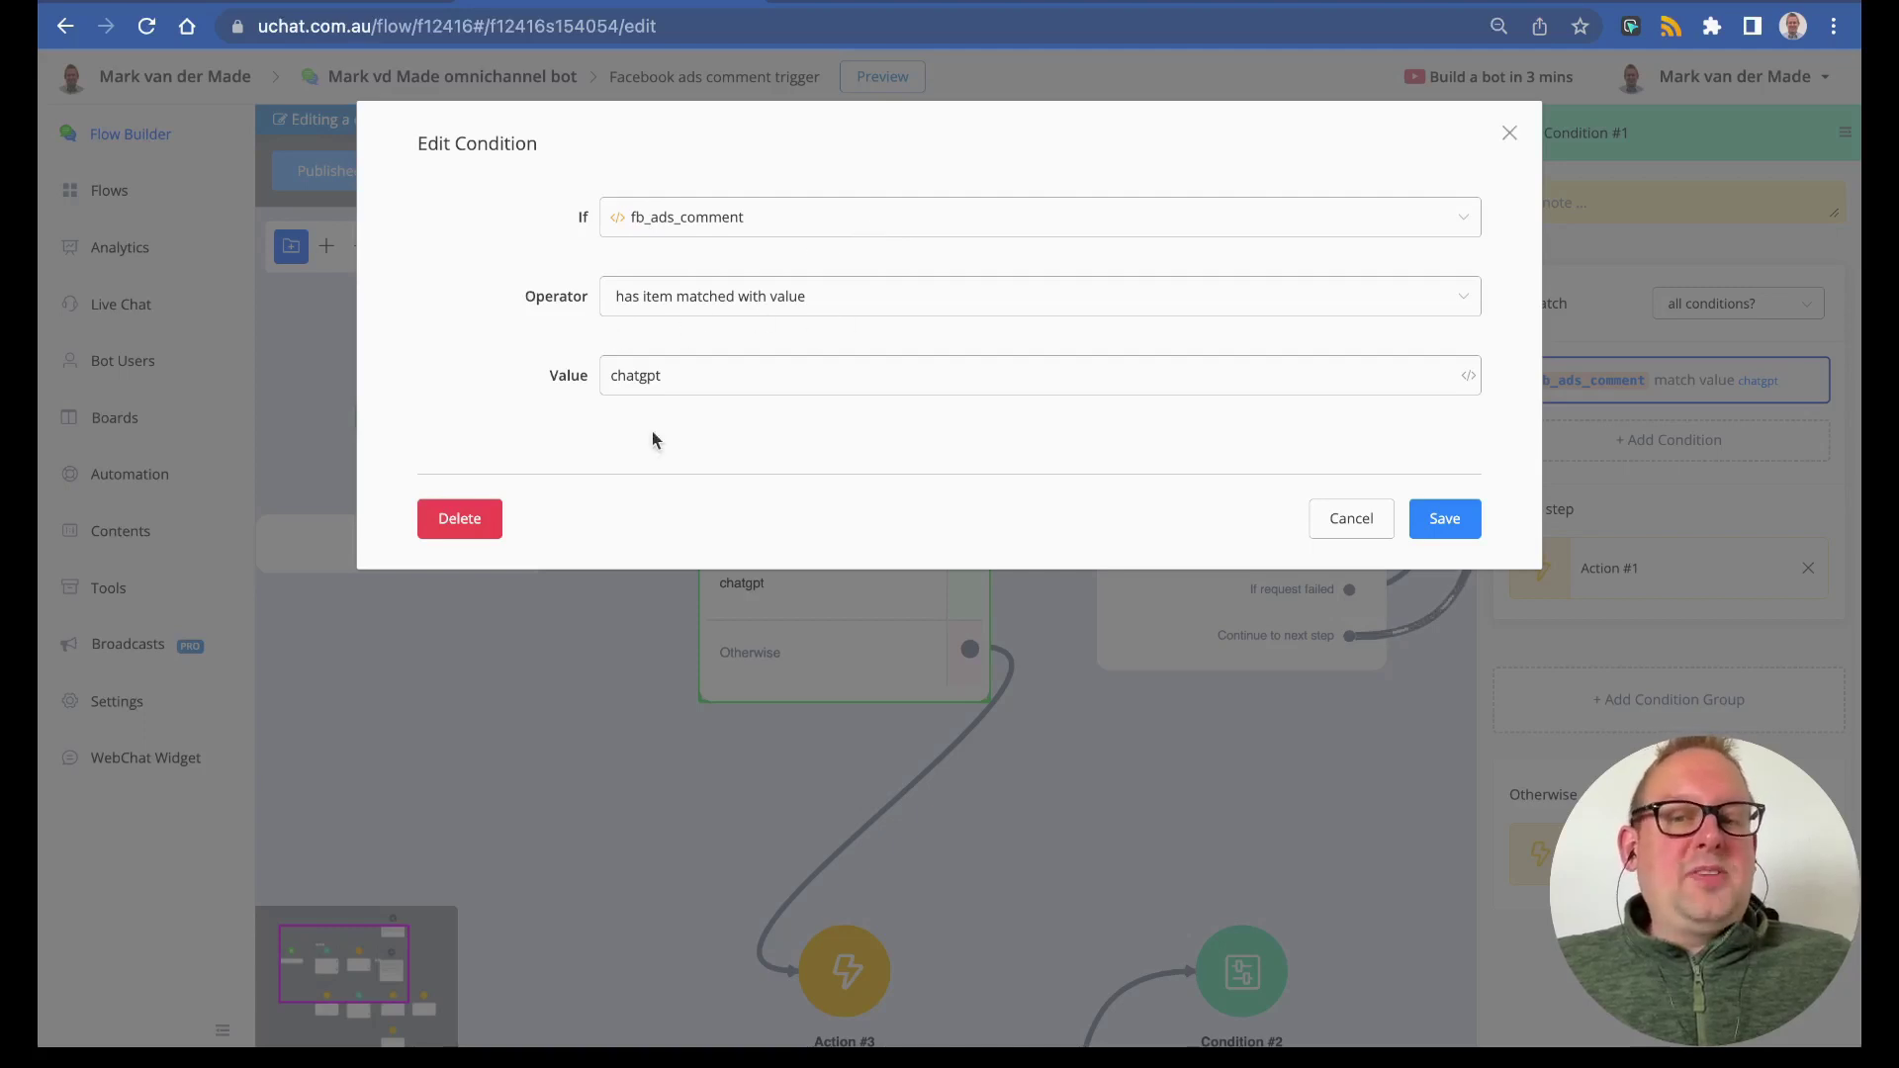
pyautogui.click(673, 373)
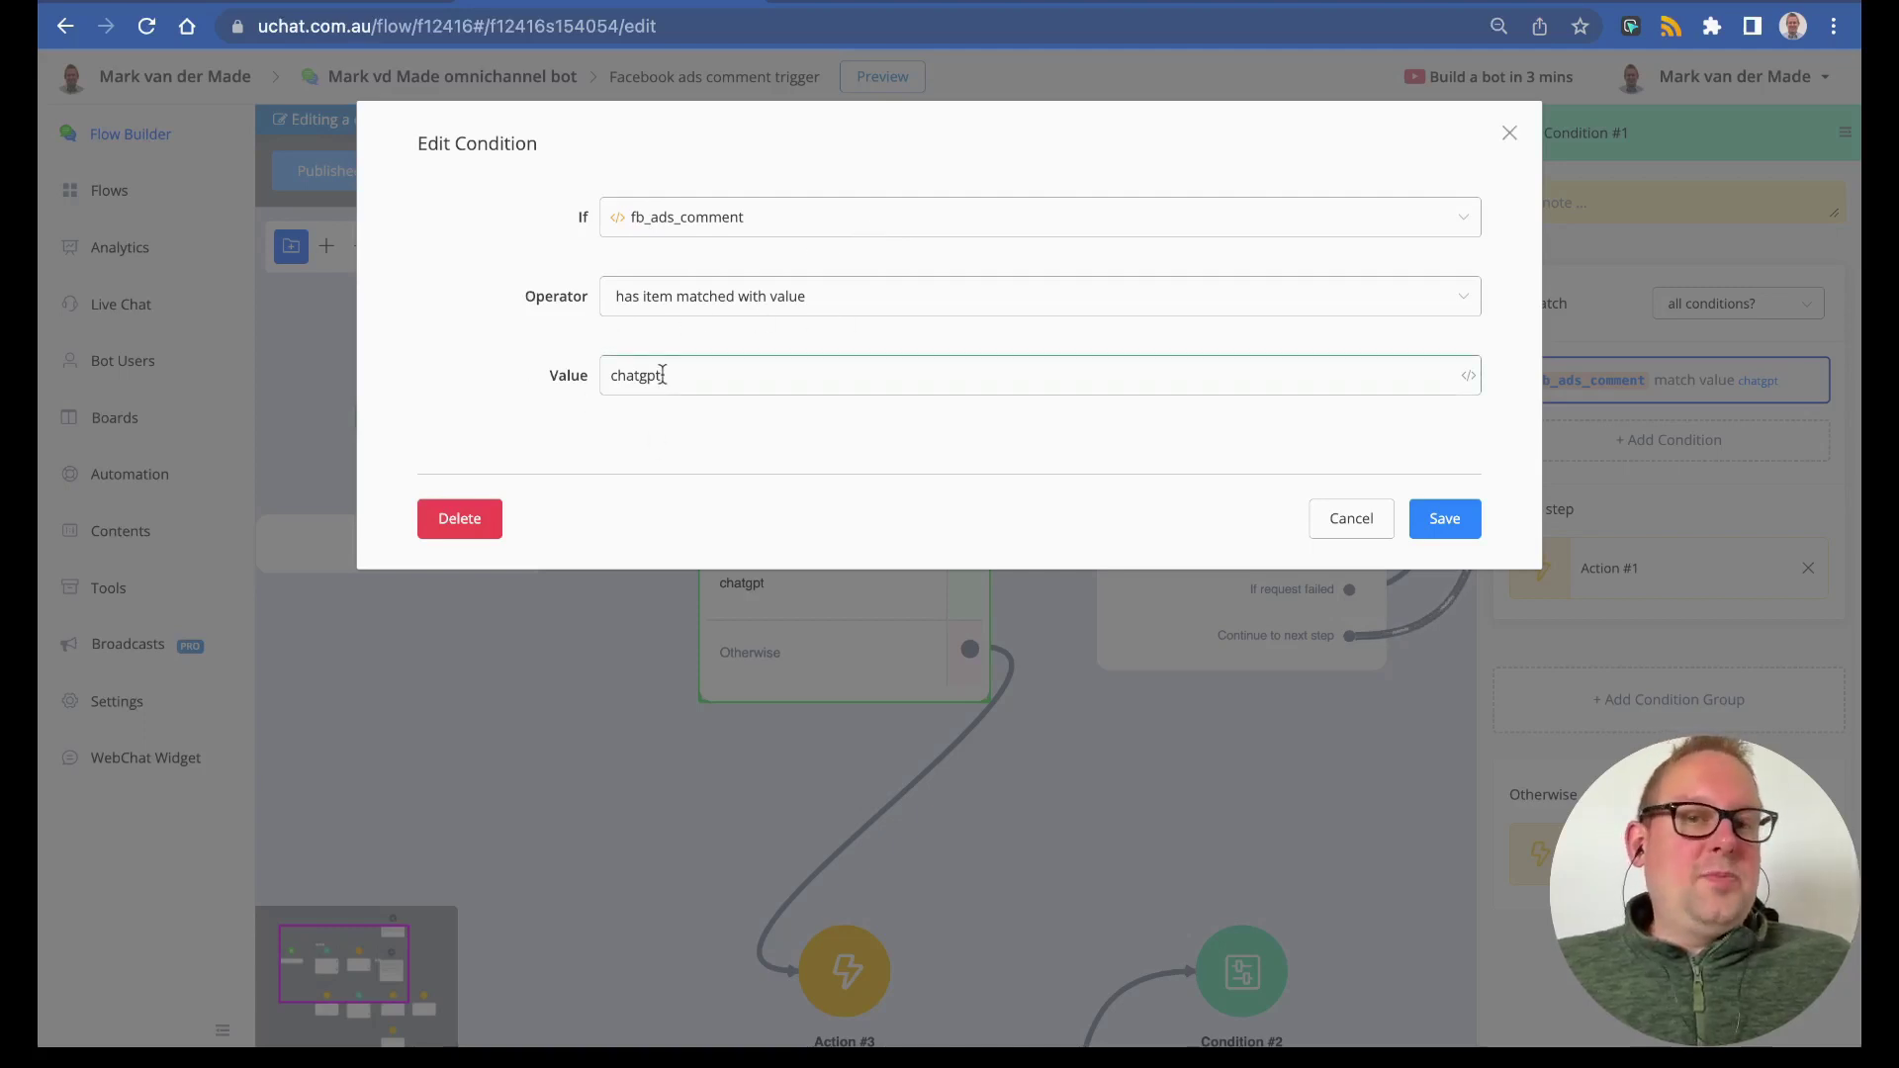
pyautogui.click(1330, 518)
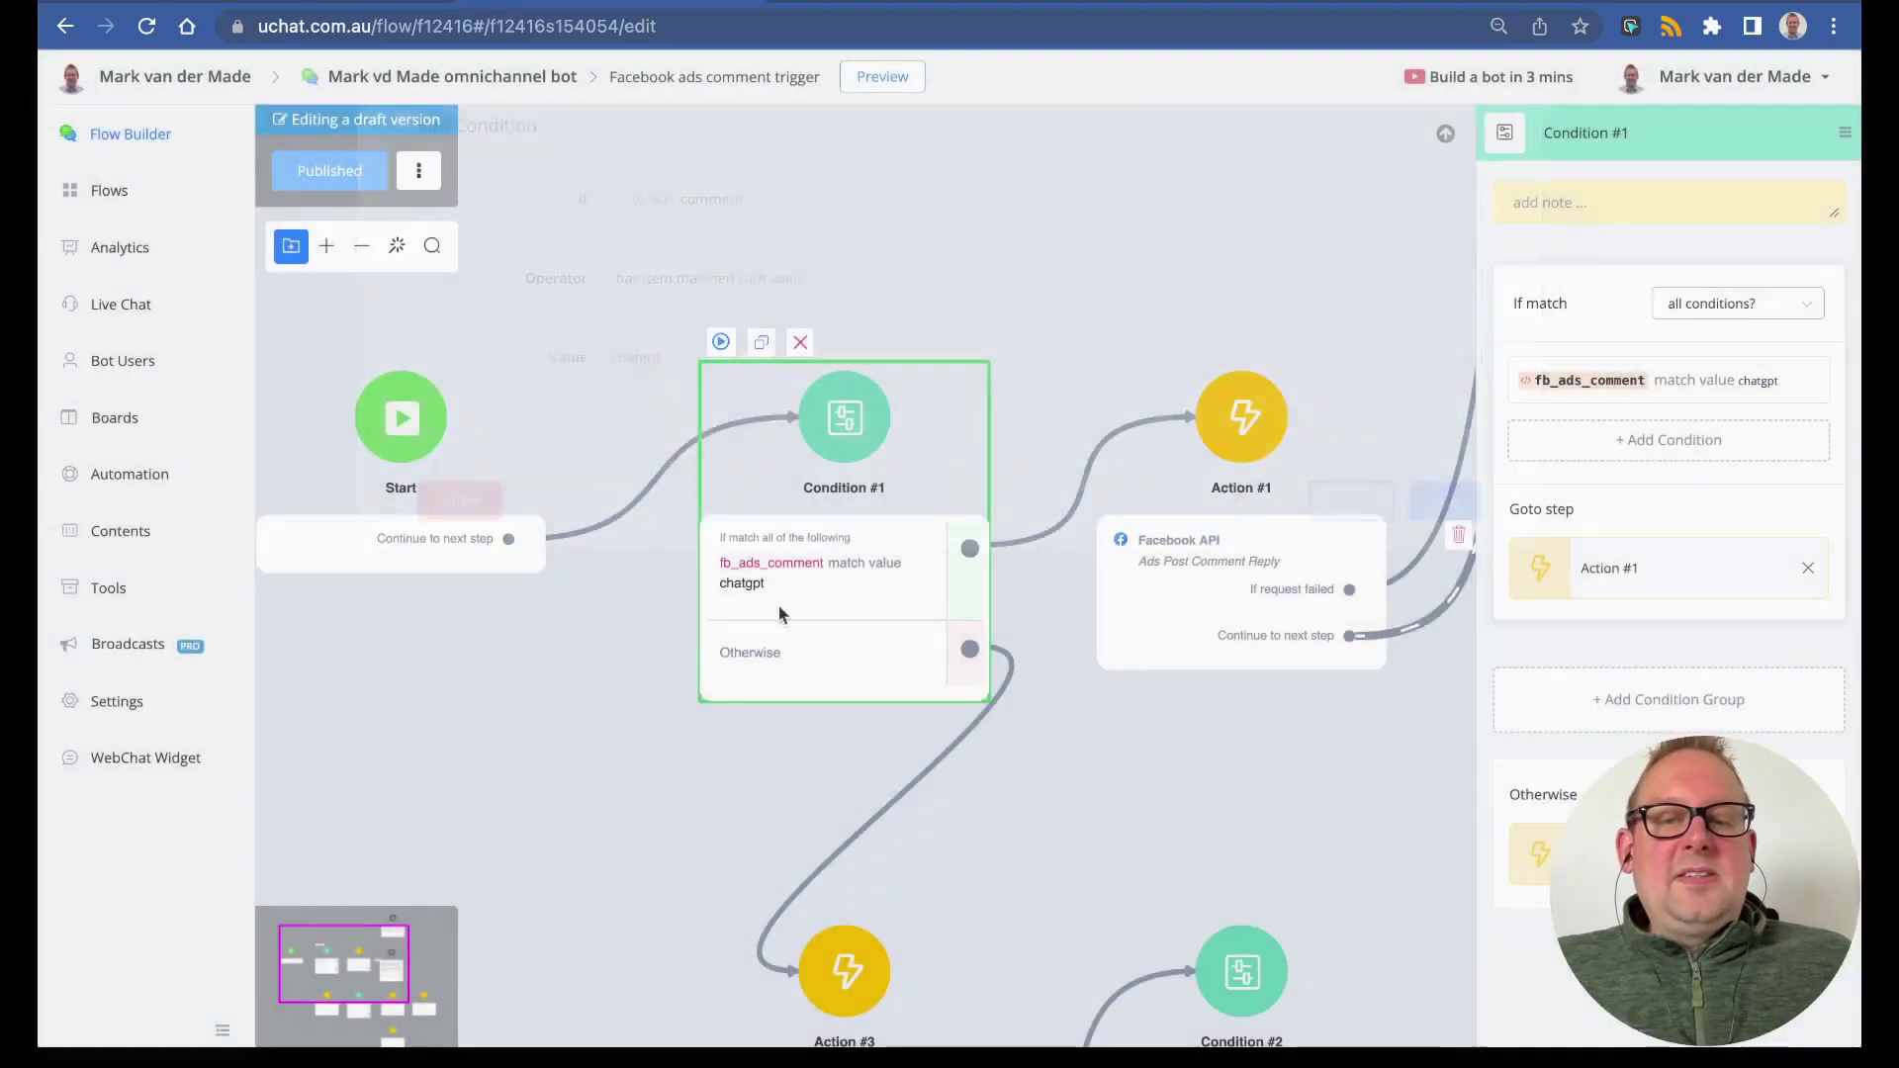
pyautogui.hscroll(4, 424, 794)
pyautogui.scroll(3, 821, 623)
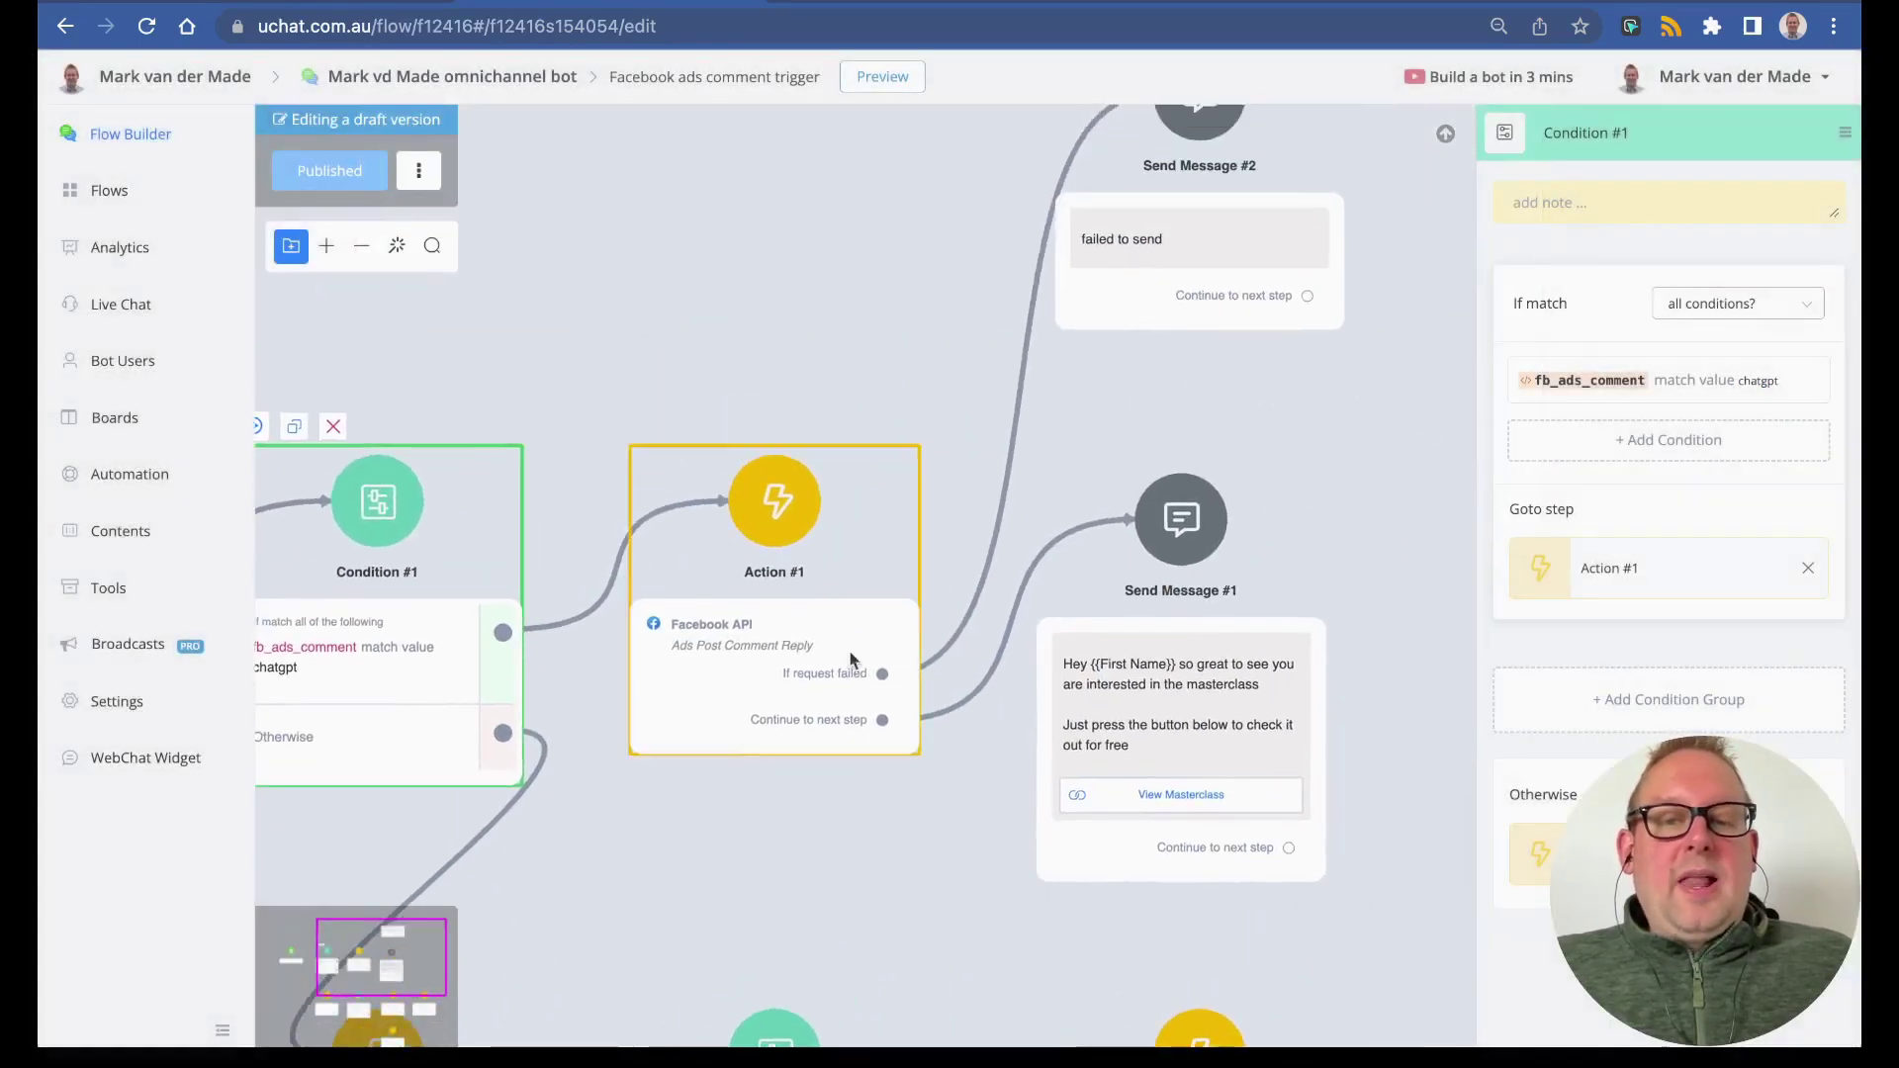
# - Replace the fixed name in Action #1's comment reply with the {{User Name}} variable and save
pyautogui.click(806, 598)
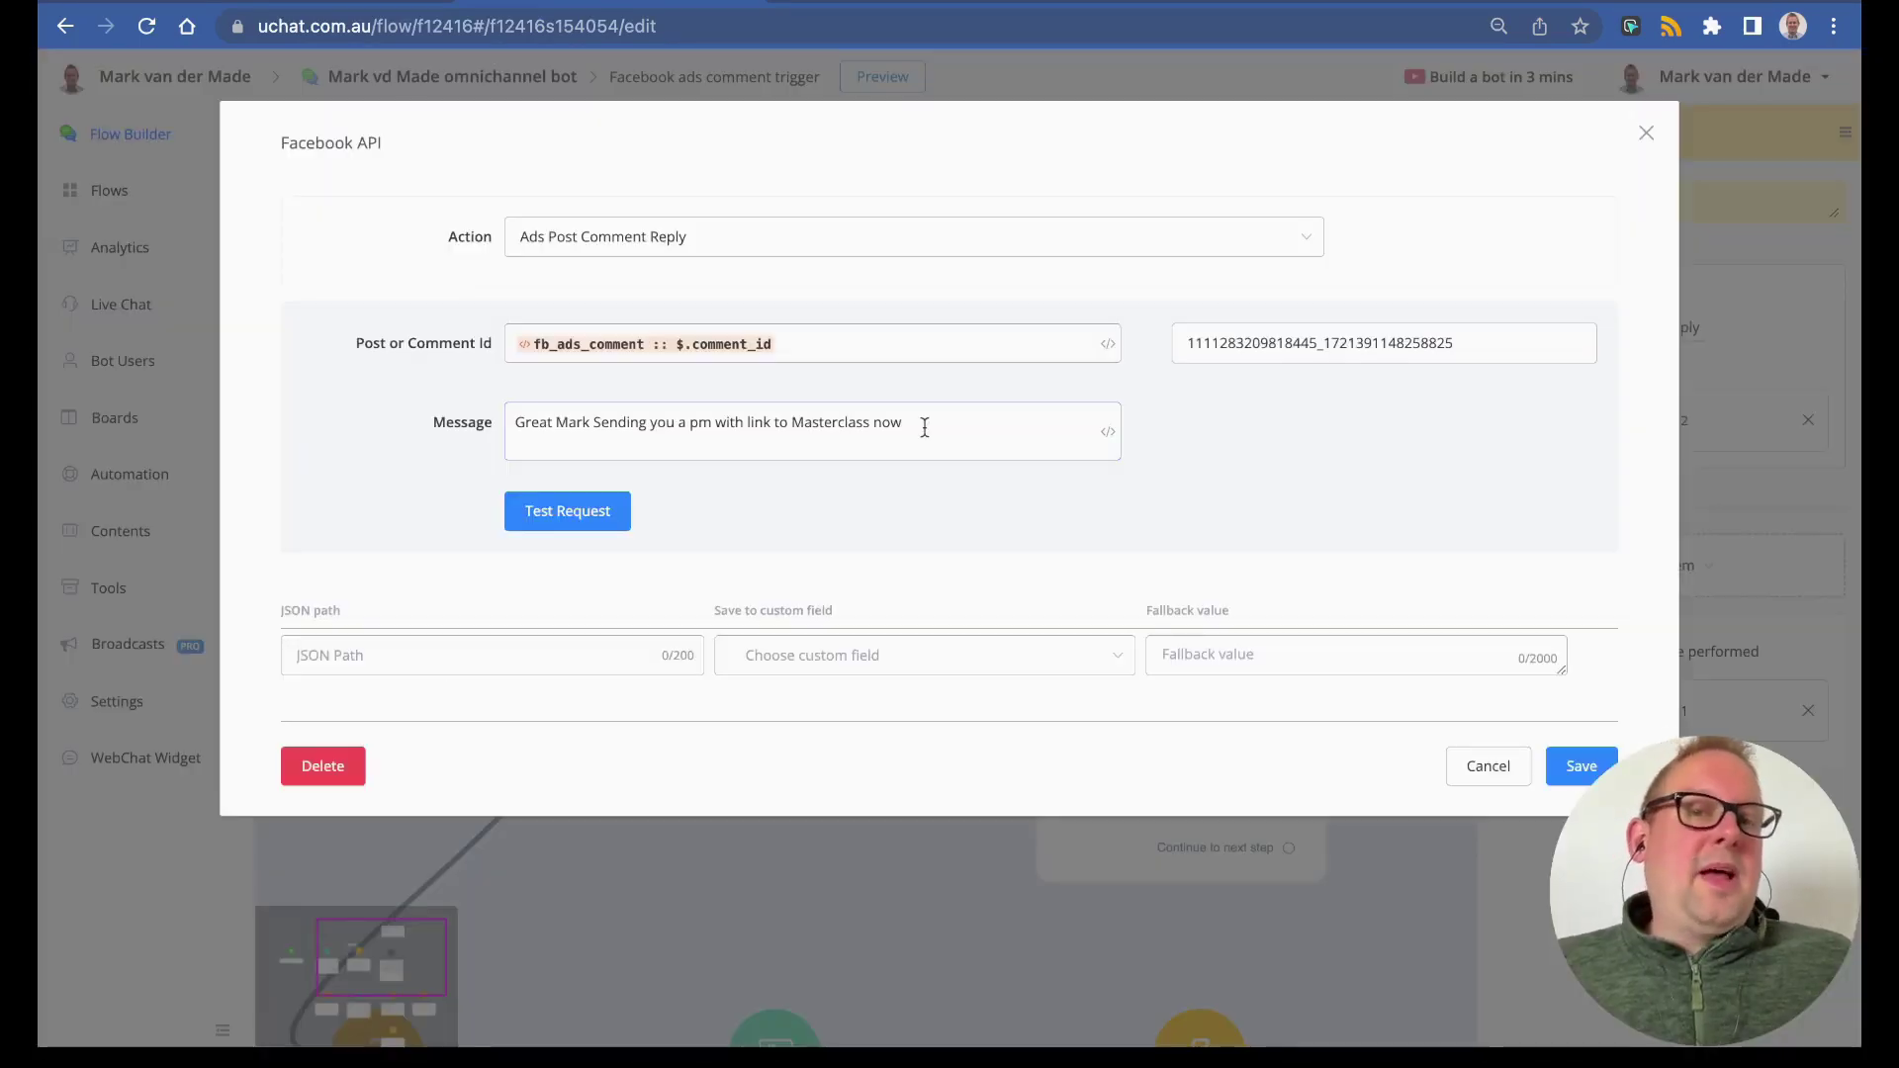
pyautogui.doubleClick(574, 423)
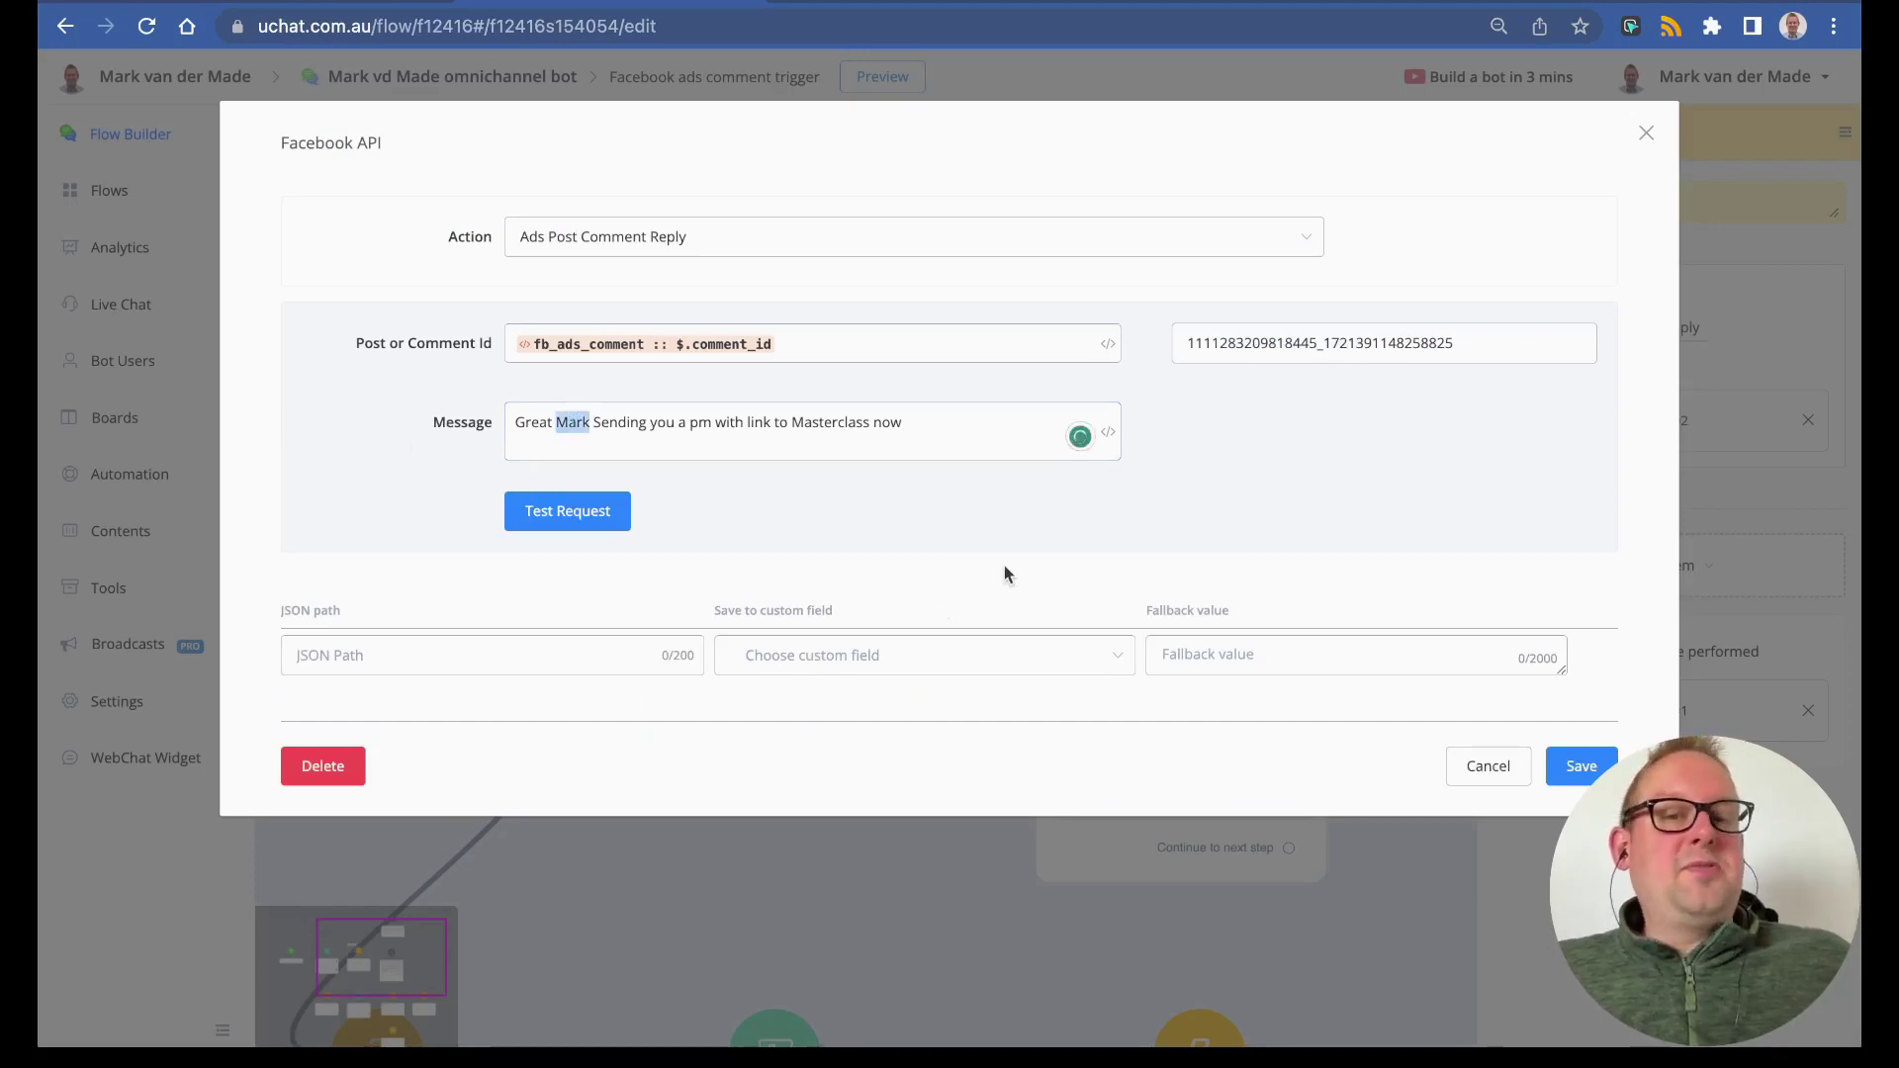
pyautogui.press('BackSpace')
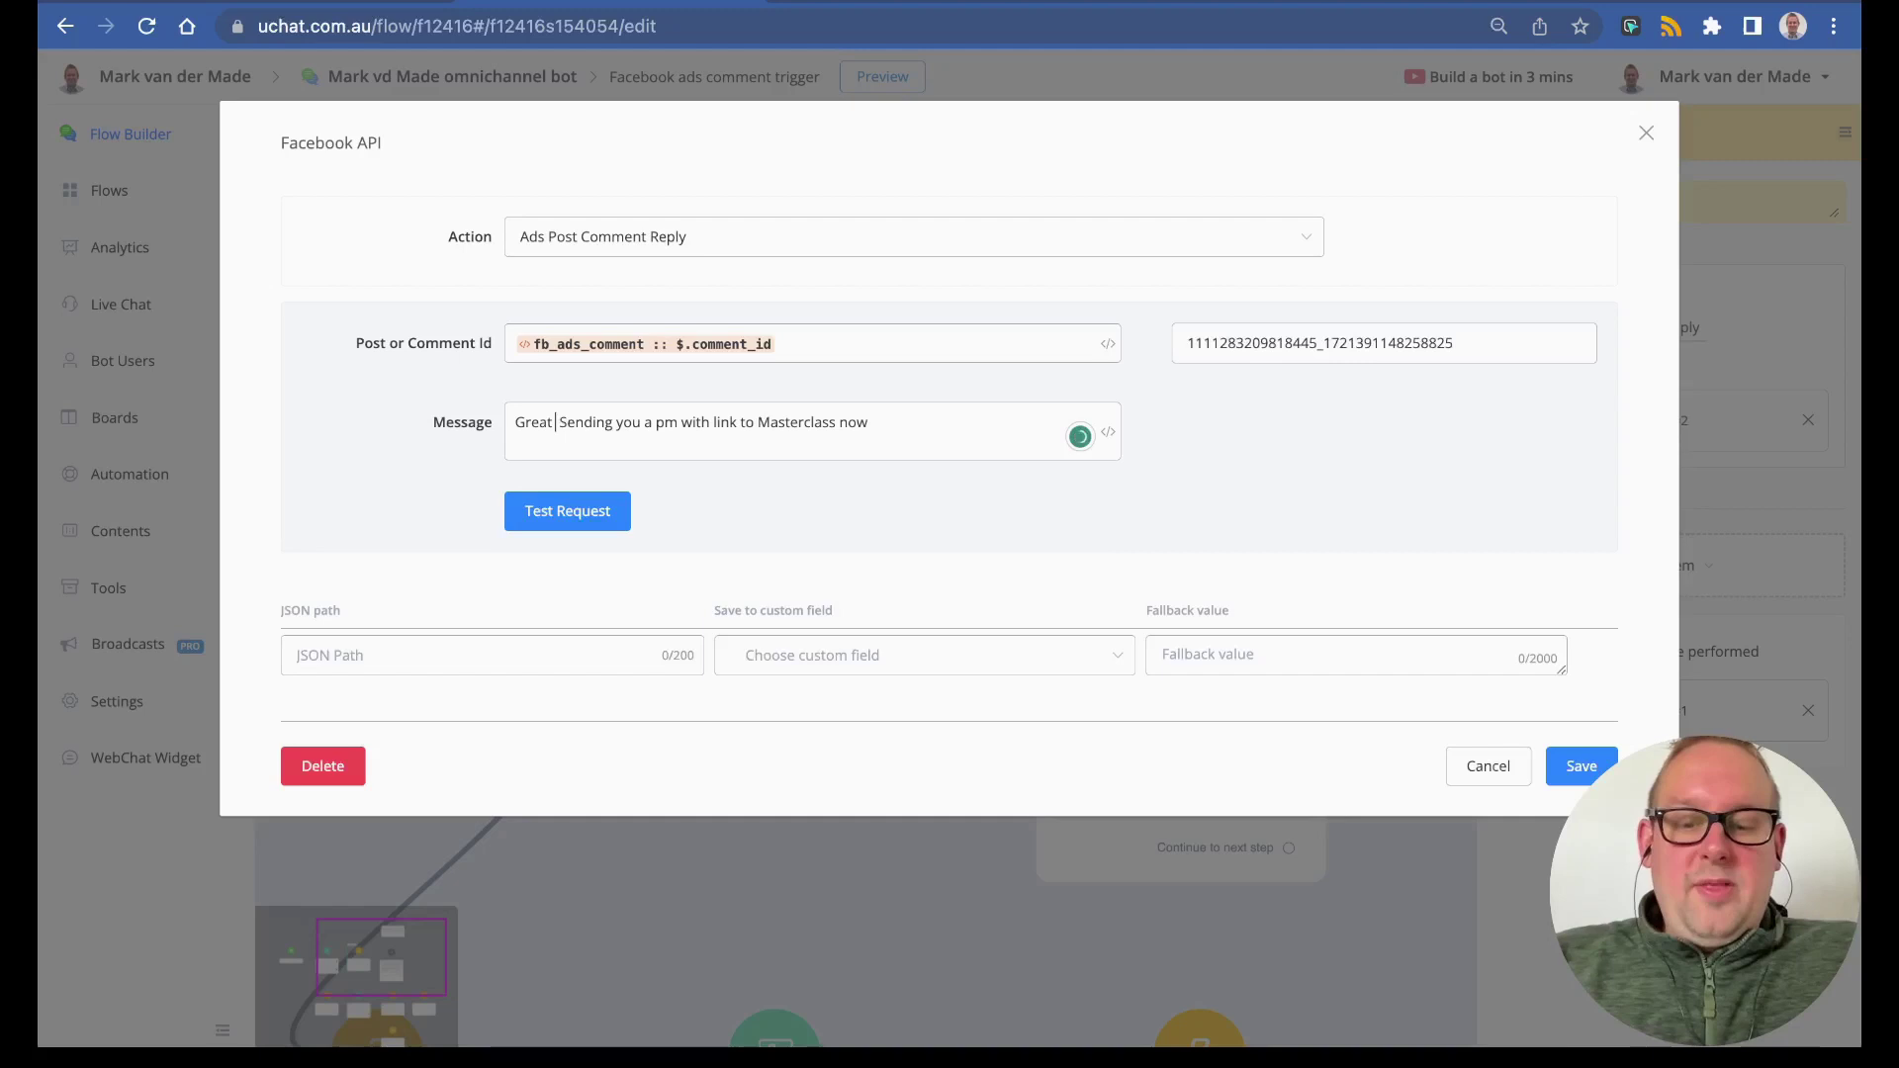
pyautogui.write('{{')
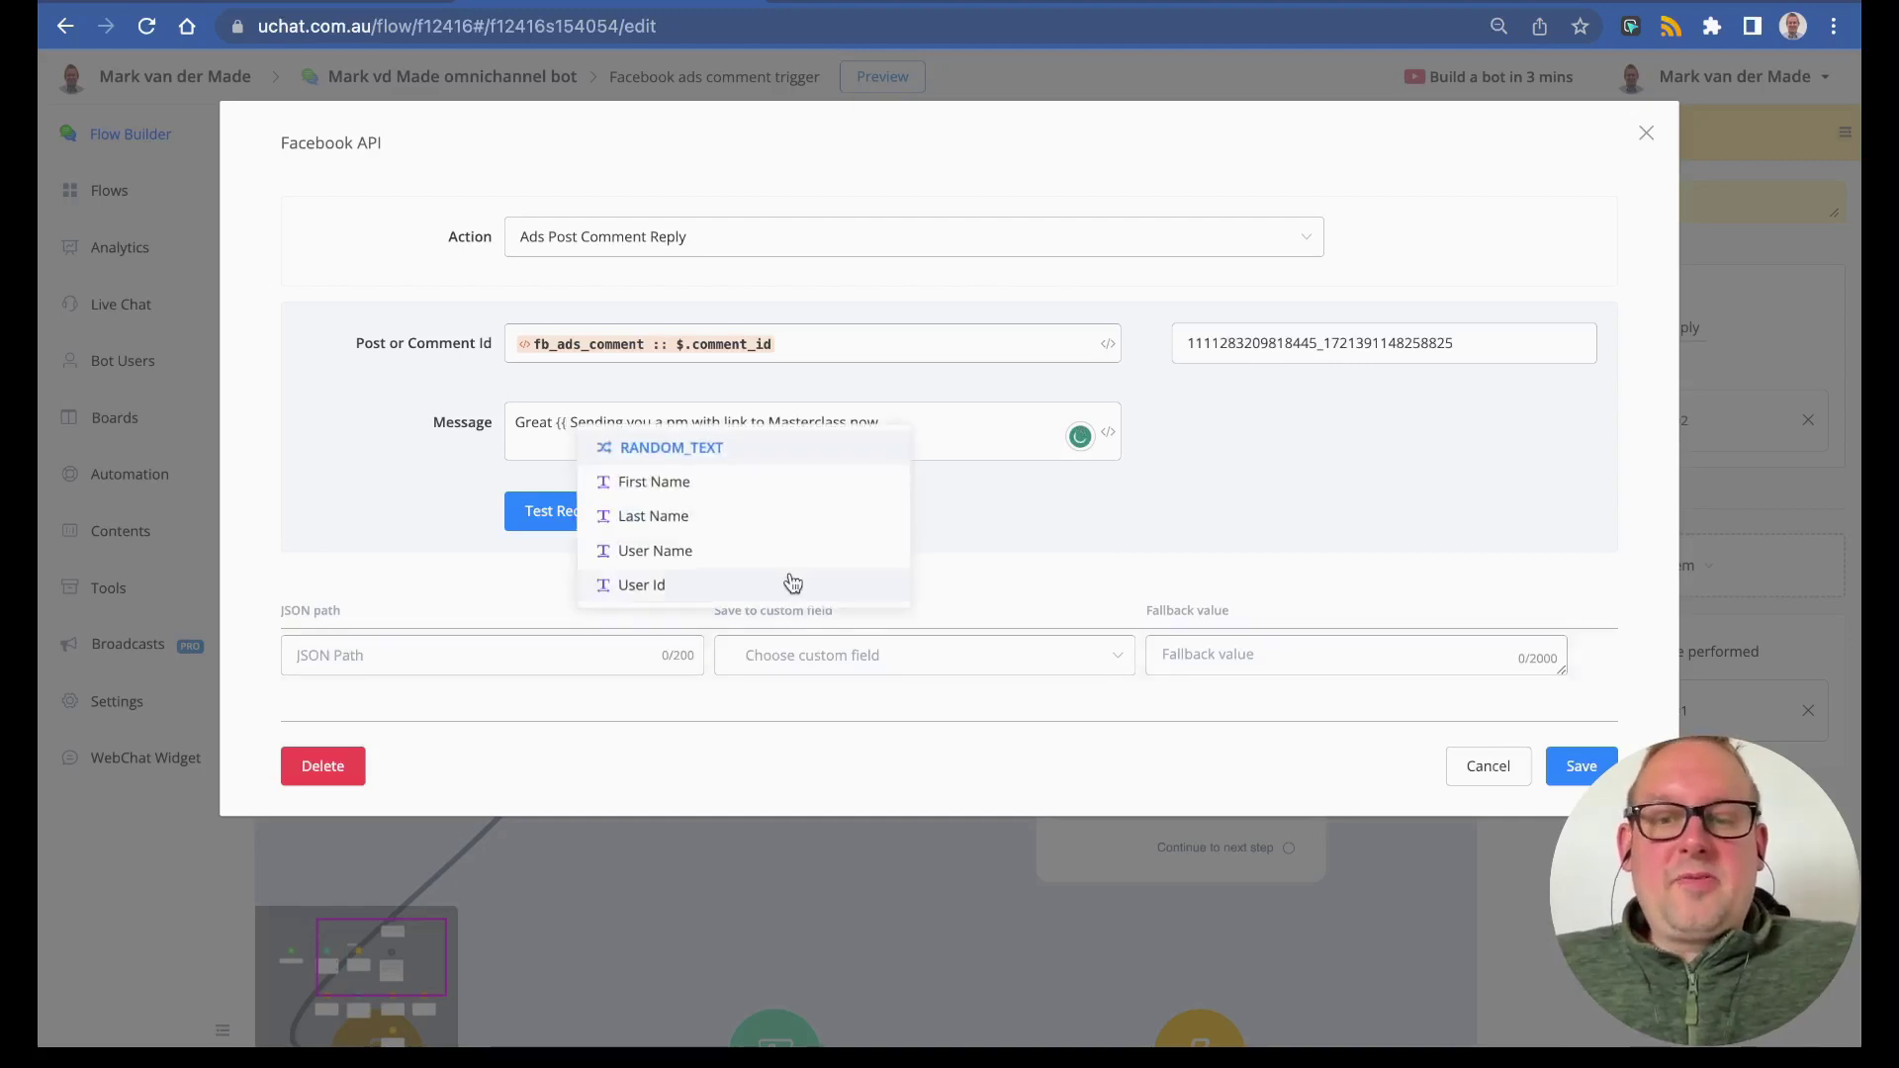
pyautogui.click(655, 551)
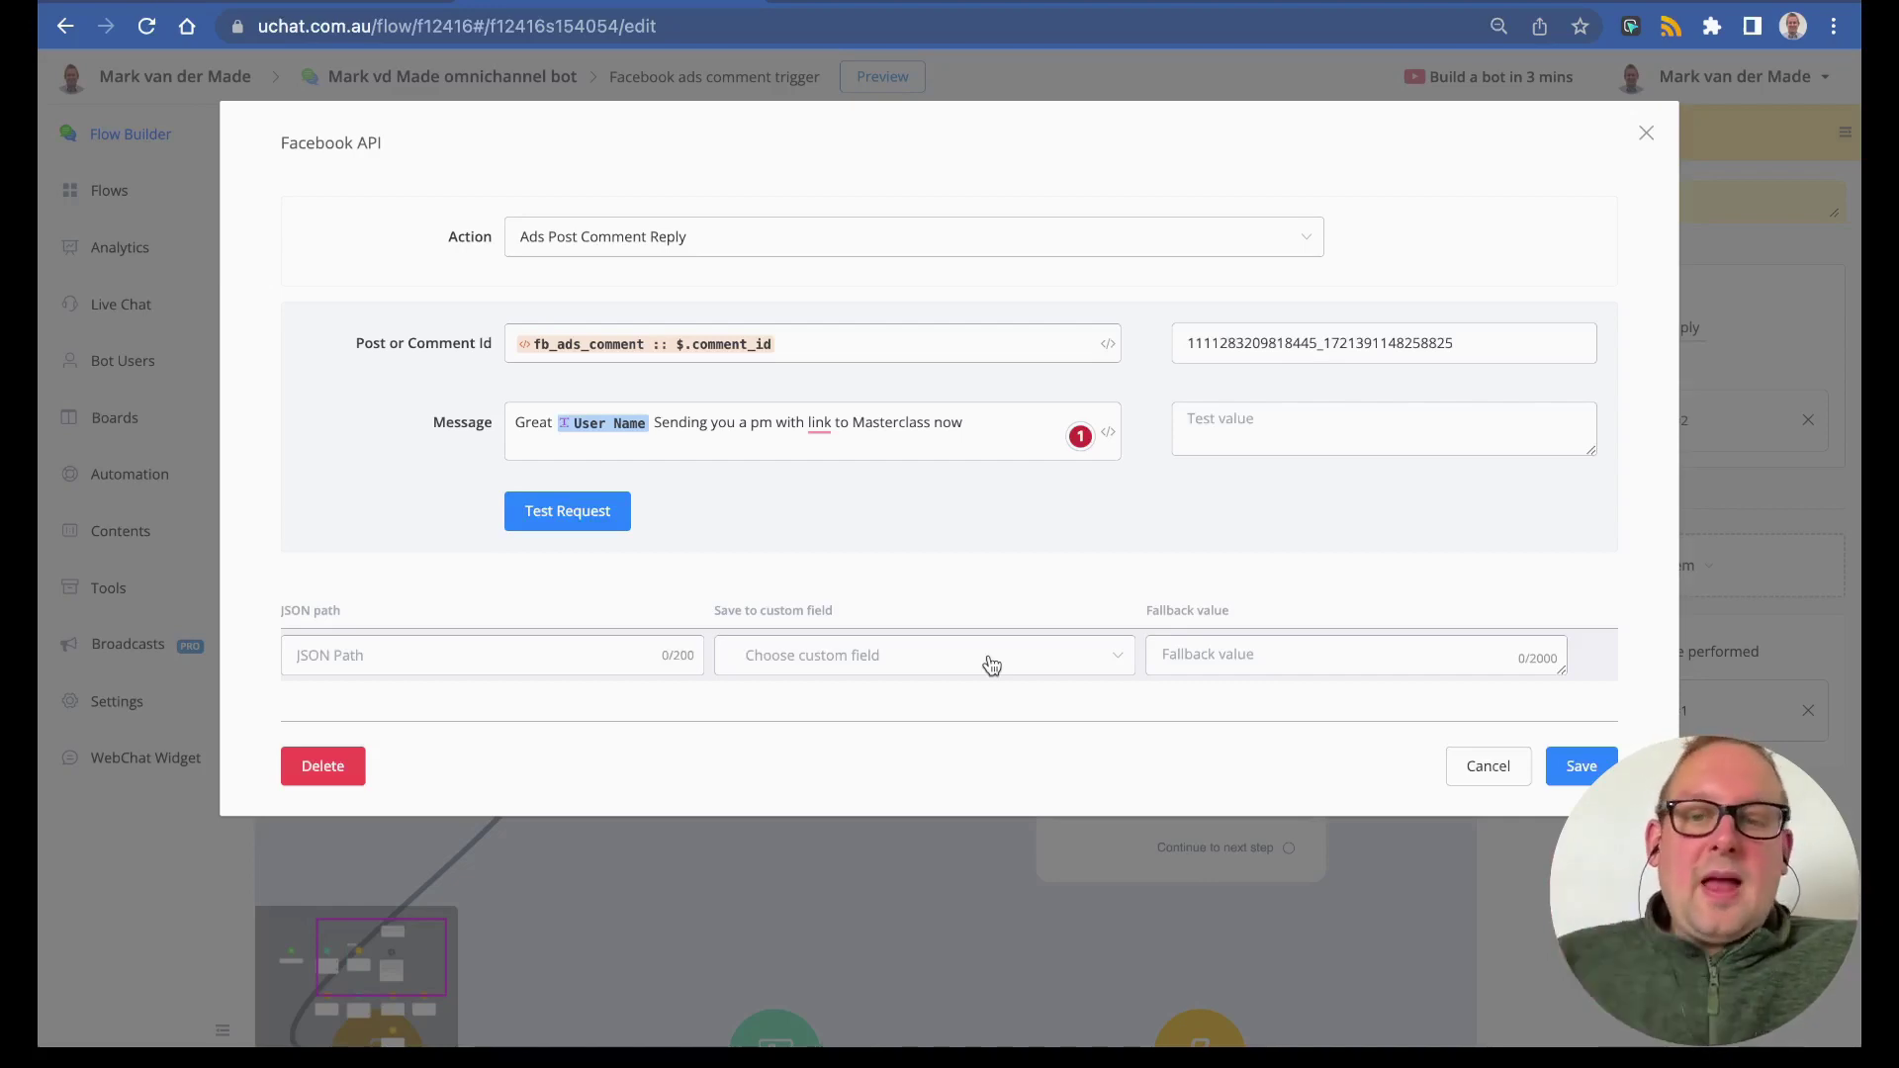
pyautogui.click(1577, 766)
pyautogui.scroll(2, 821, 593)
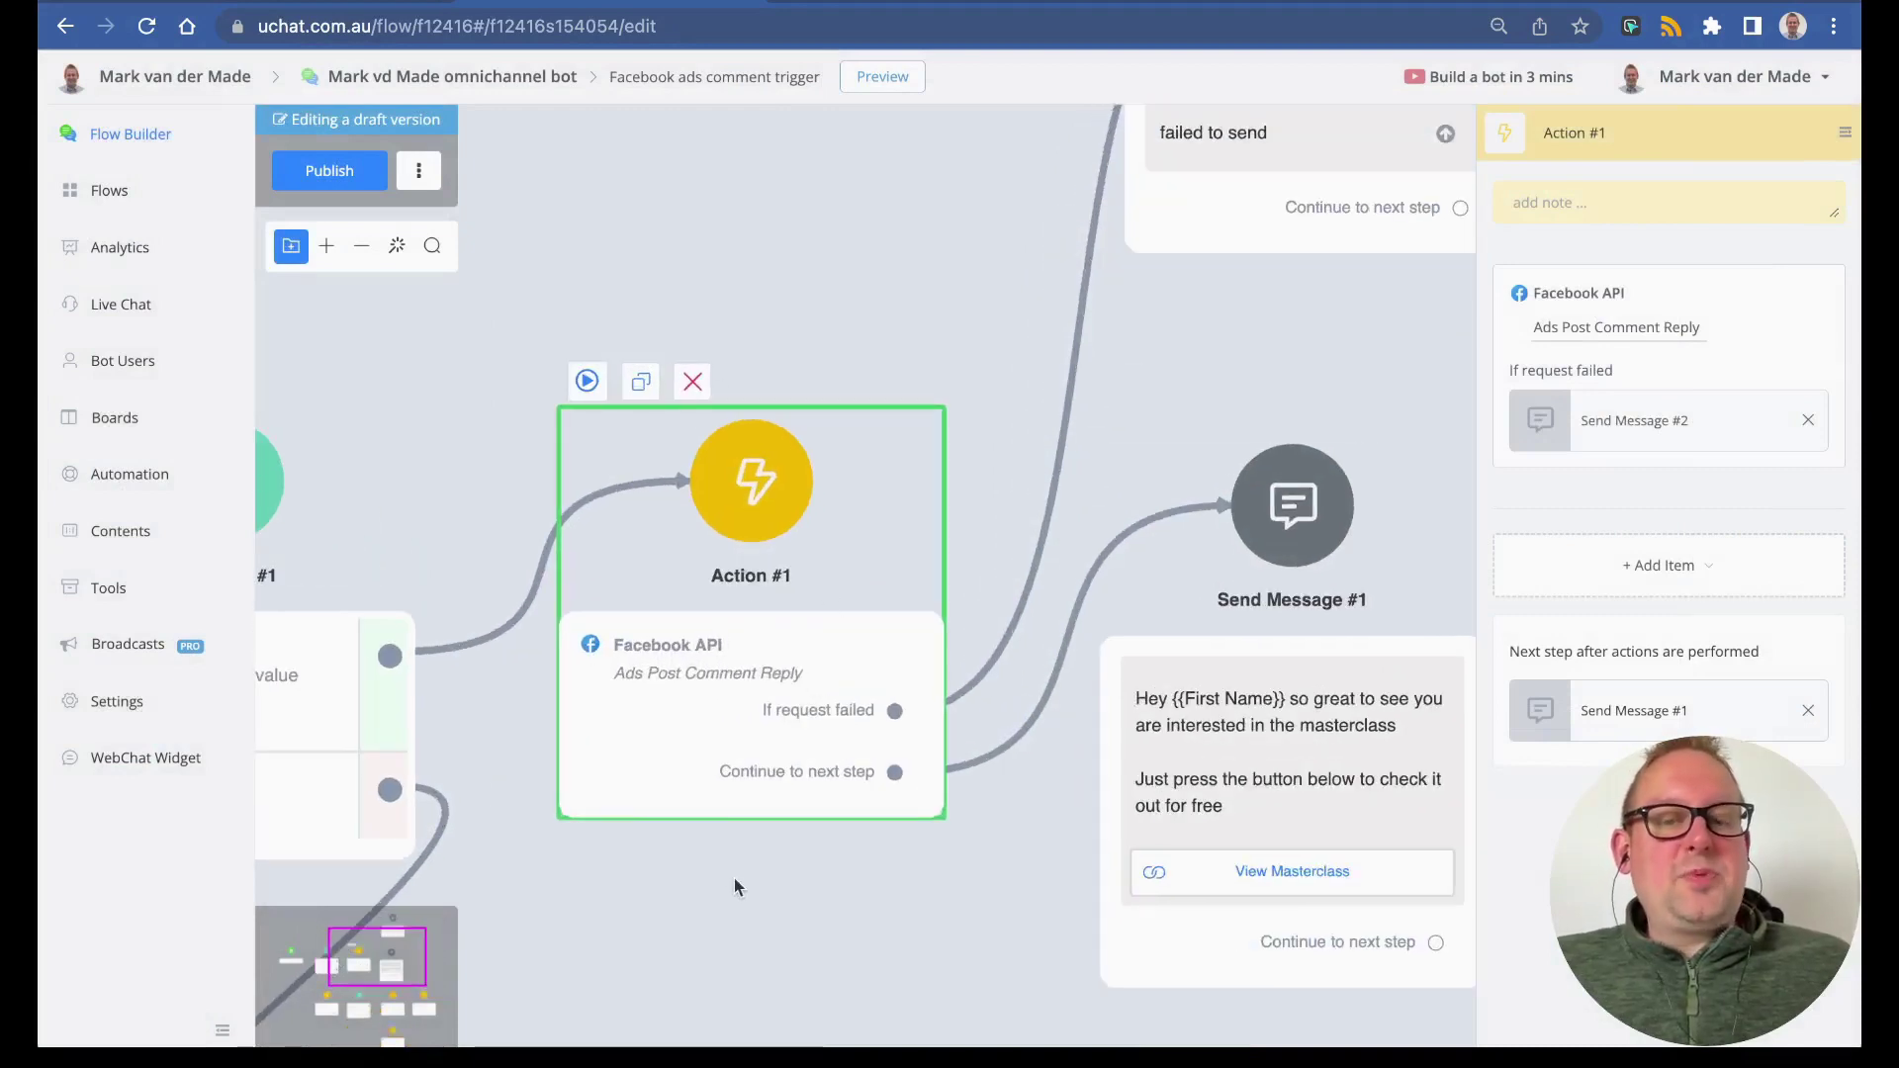
pyautogui.hscroll(5, 814, 933)
pyautogui.scroll(-3, 814, 933)
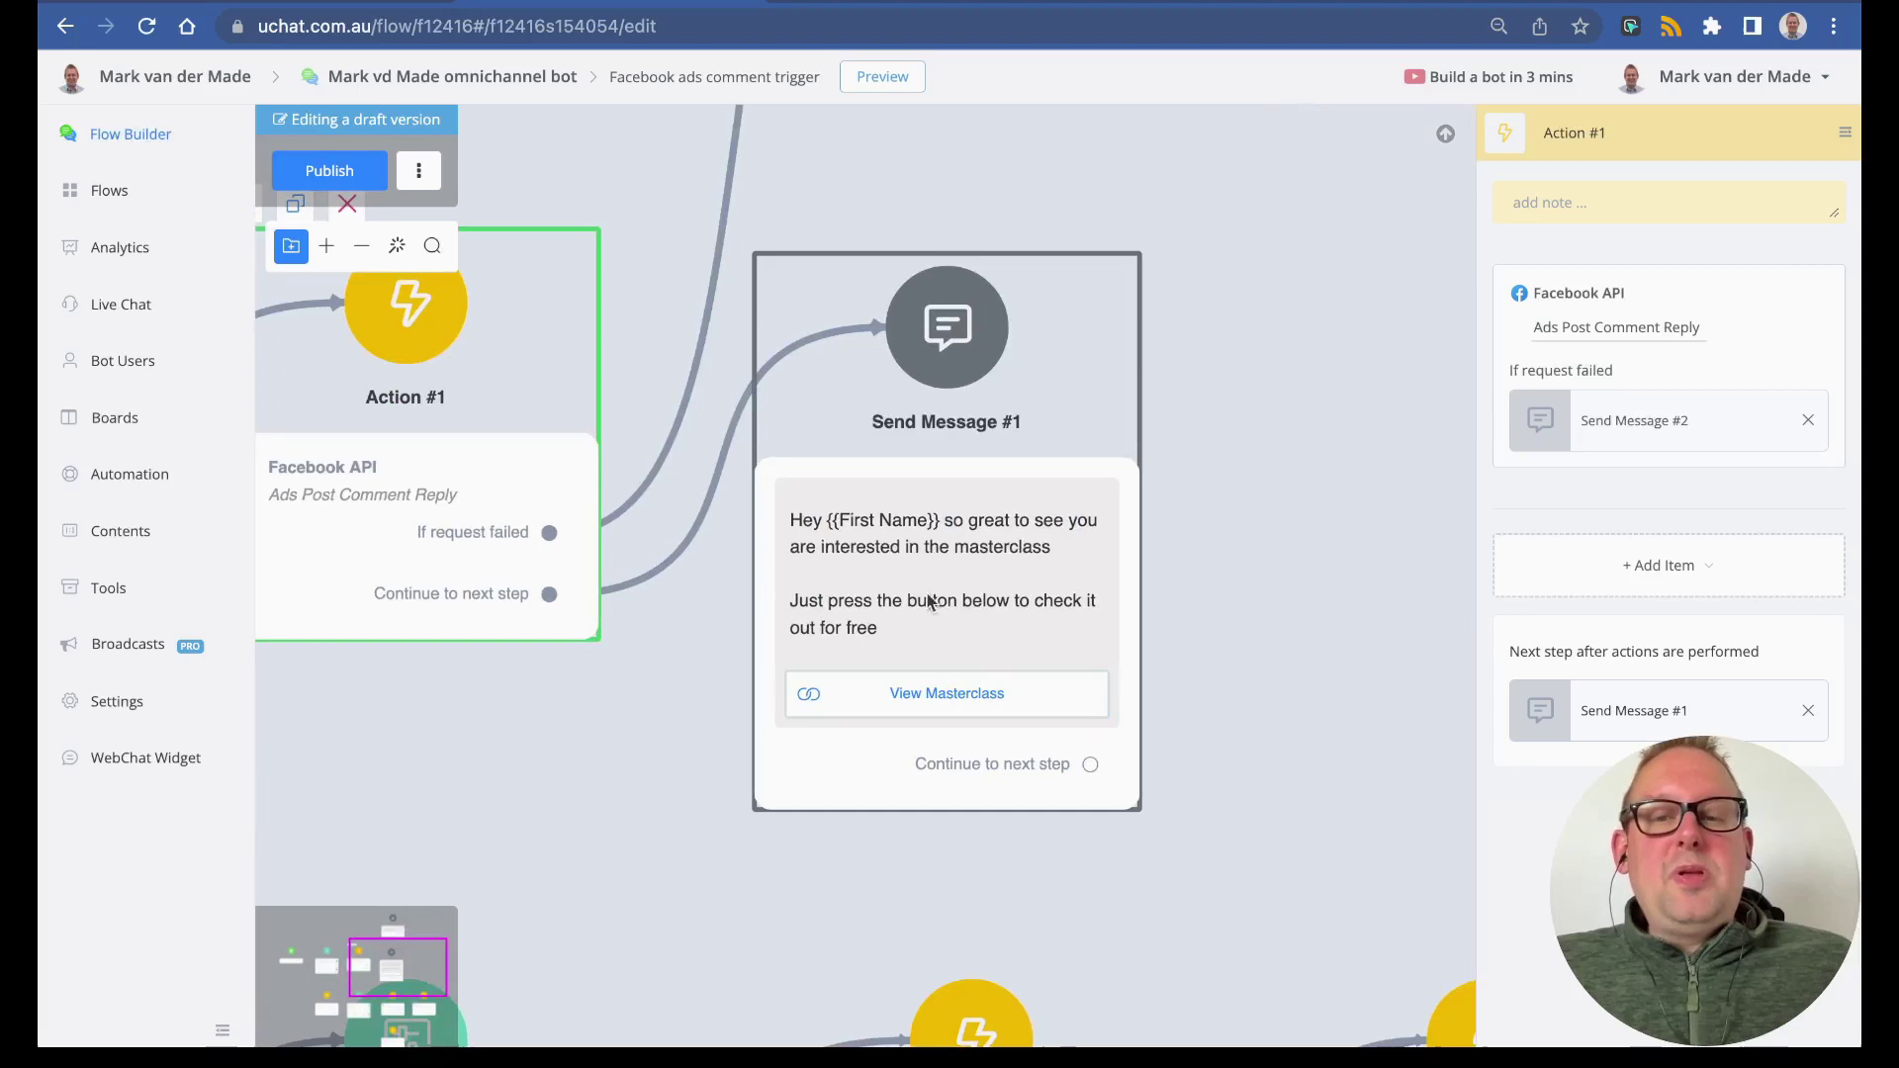
pyautogui.click(942, 532)
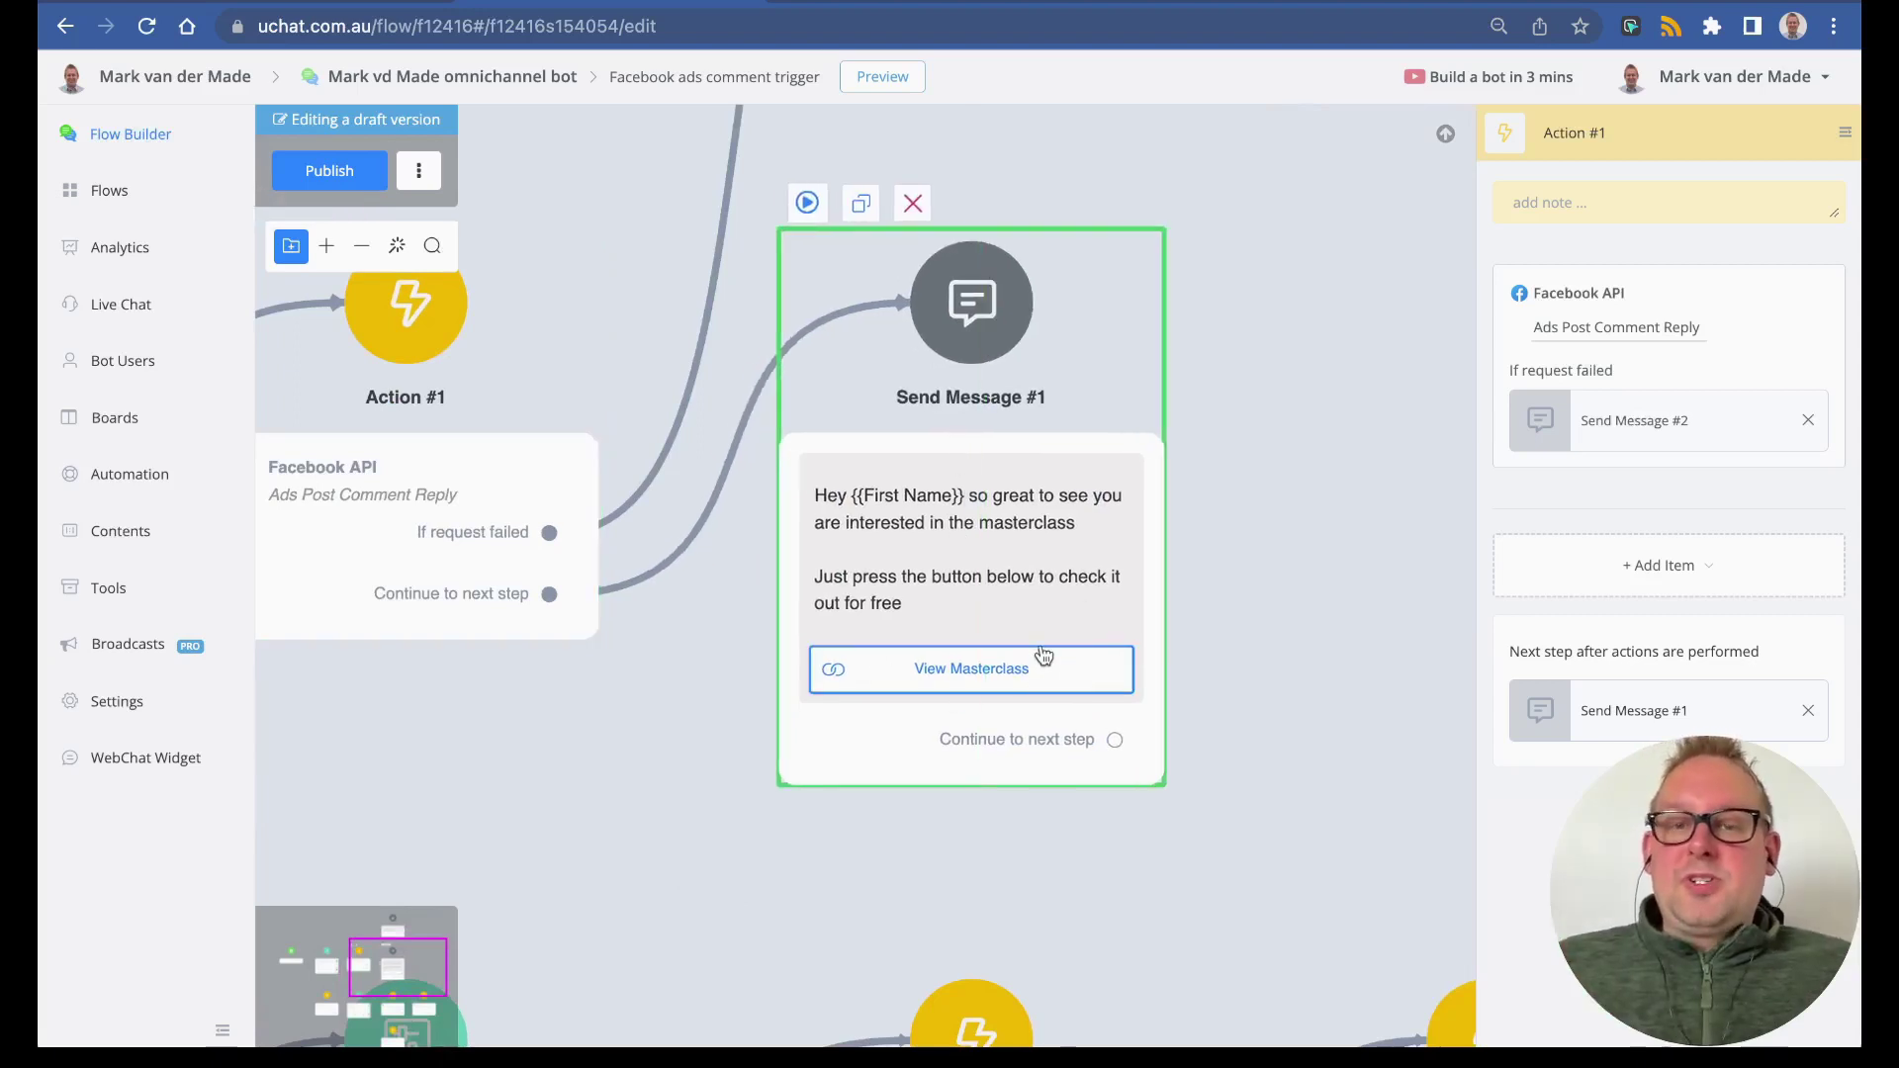
pyautogui.hscroll(-10, 769, 468)
pyautogui.scroll(3, 740, 425)
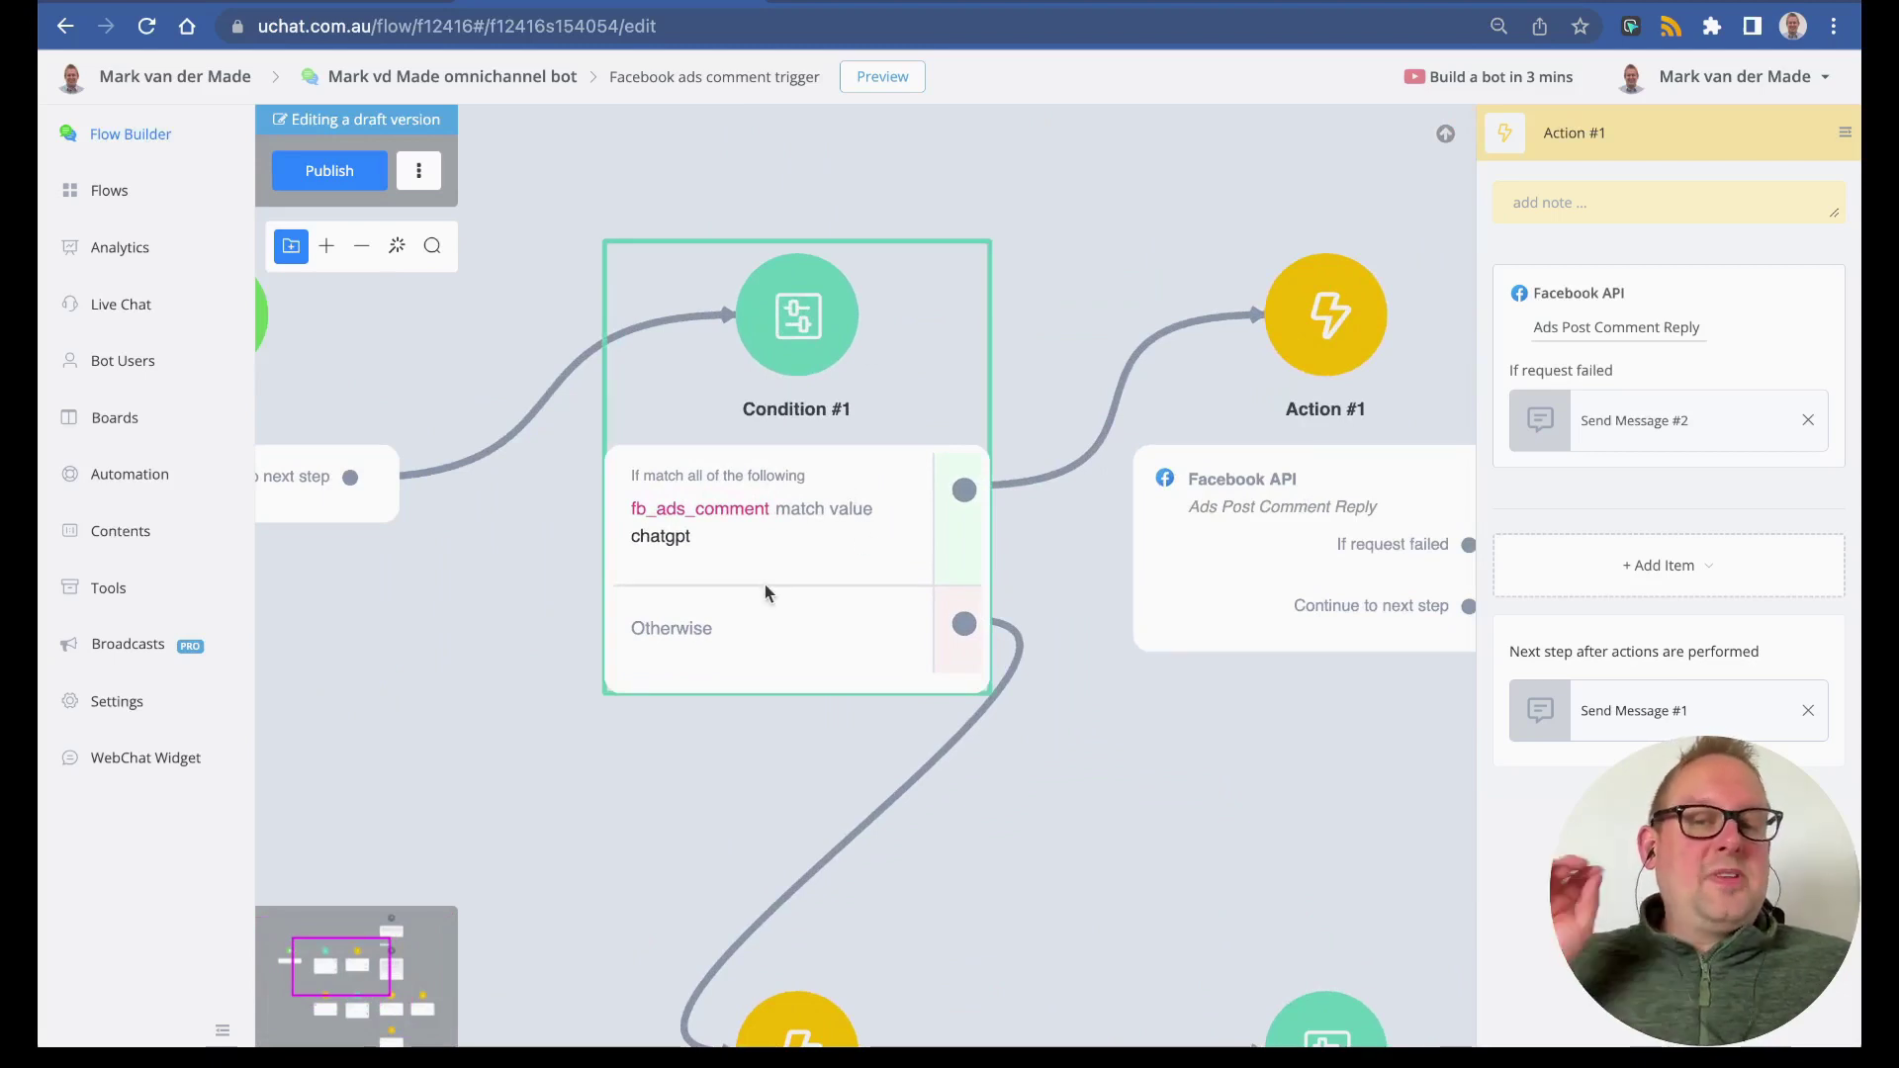
# - Bring Action #3 into view and open its OpenAI Embedding Match settings
pyautogui.scroll(-2, 525, 815)
pyautogui.moveTo(526, 815); pyautogui.dragTo(450, 255)
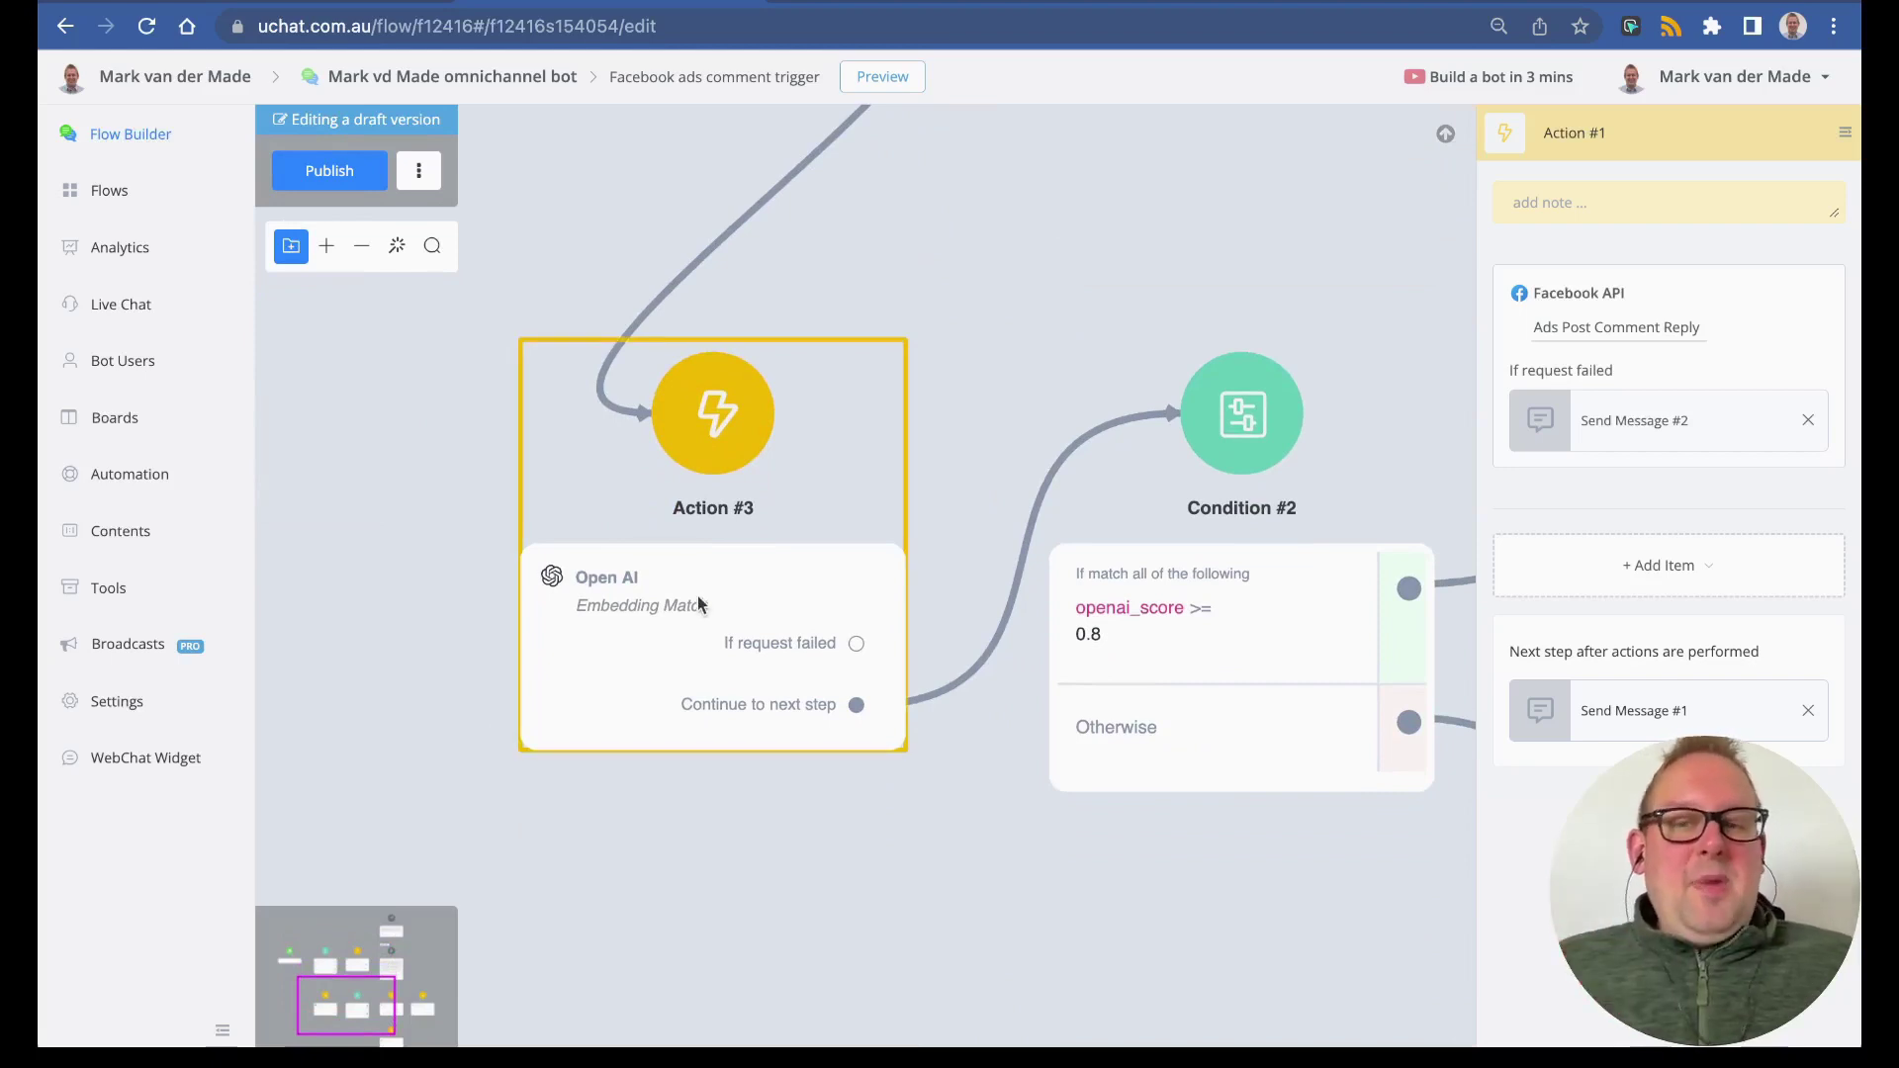
pyautogui.click(722, 687)
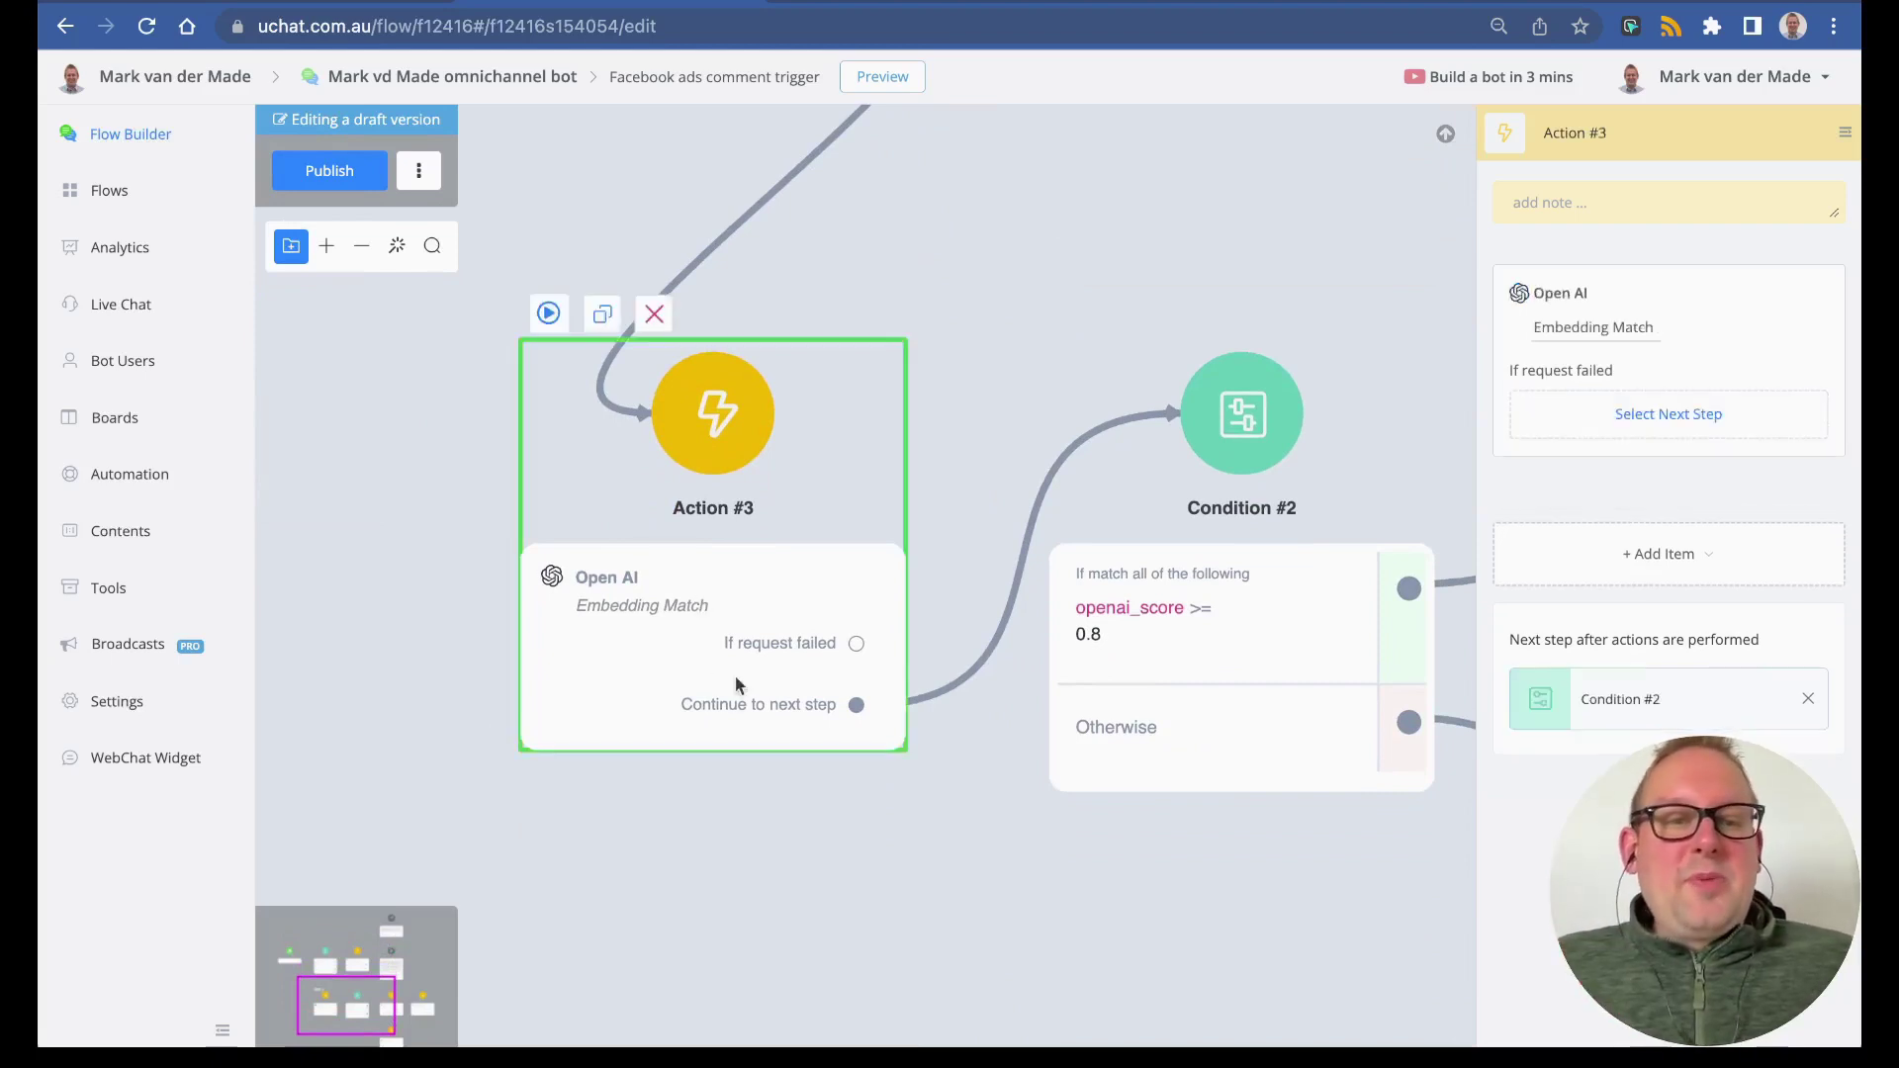
pyautogui.click(1561, 349)
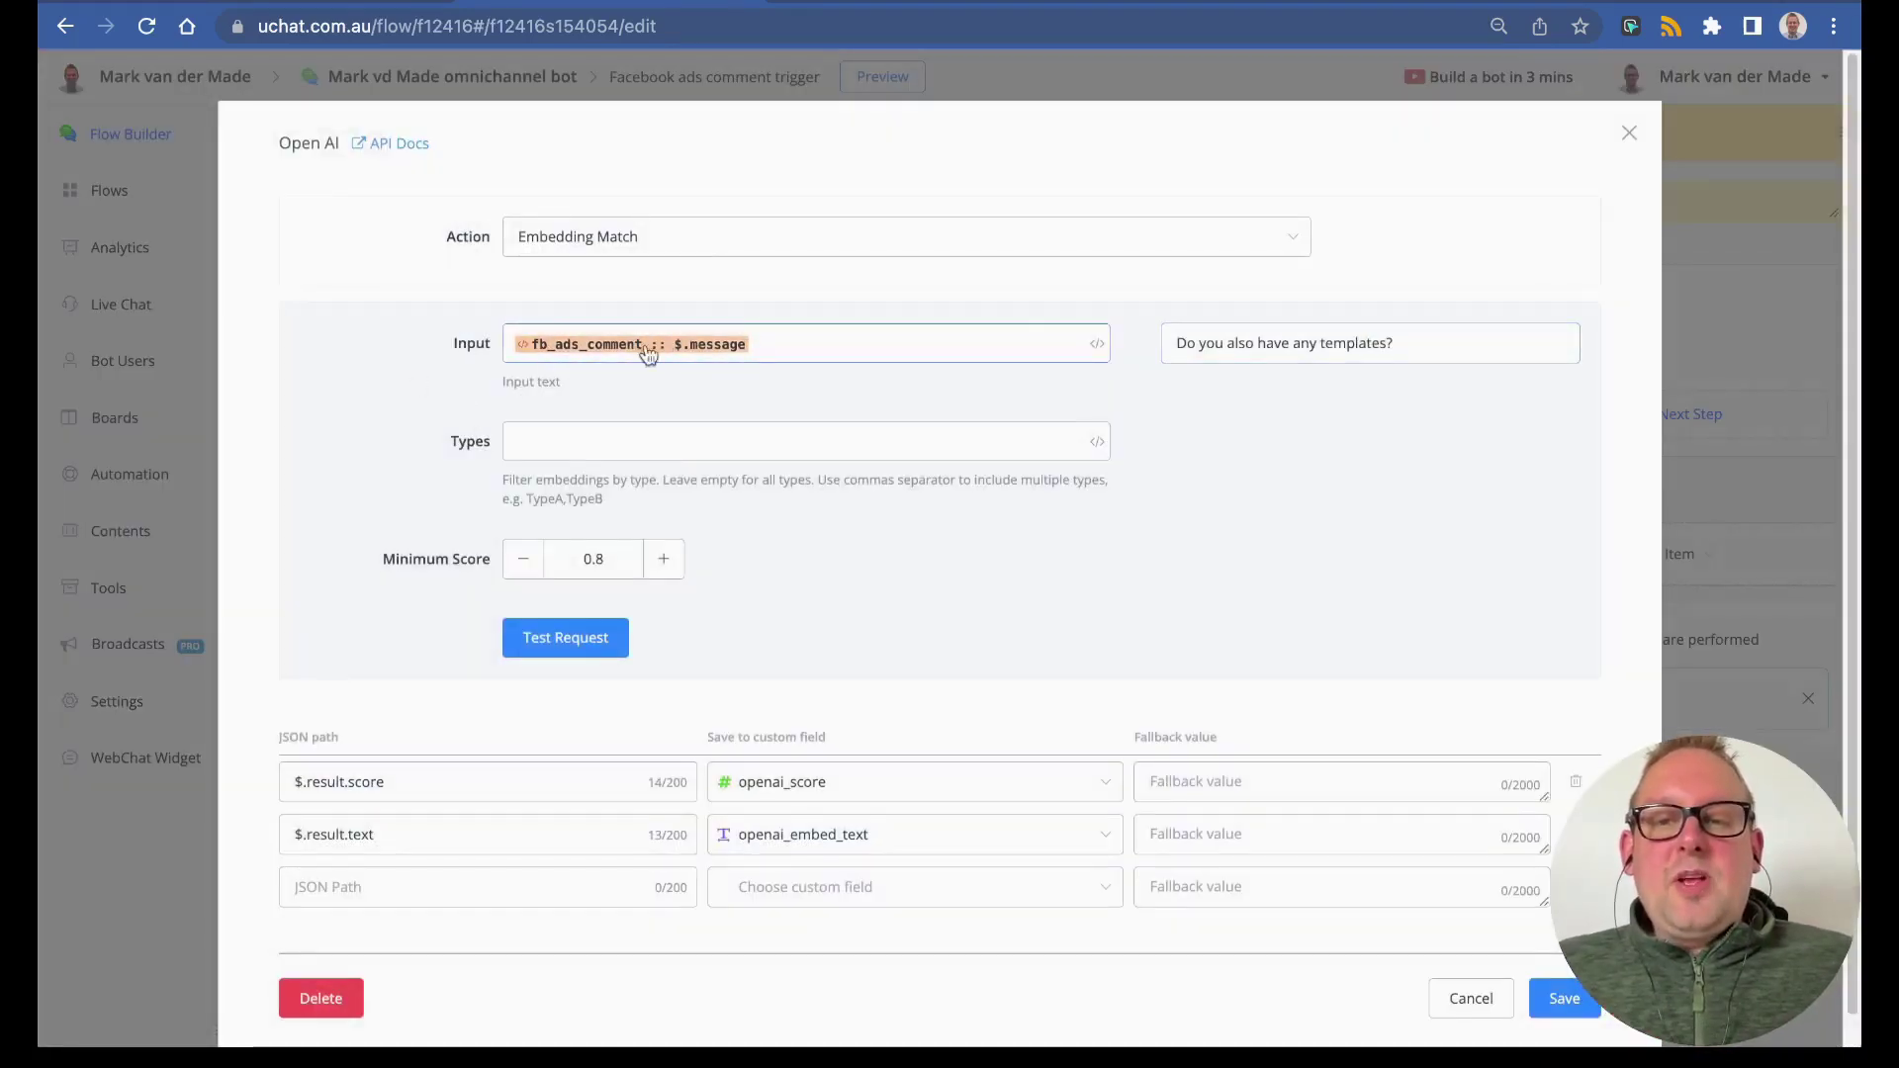
# - Load a real ad comment as sample data to check the input's $.message path, then cancel
pyautogui.click(706, 346)
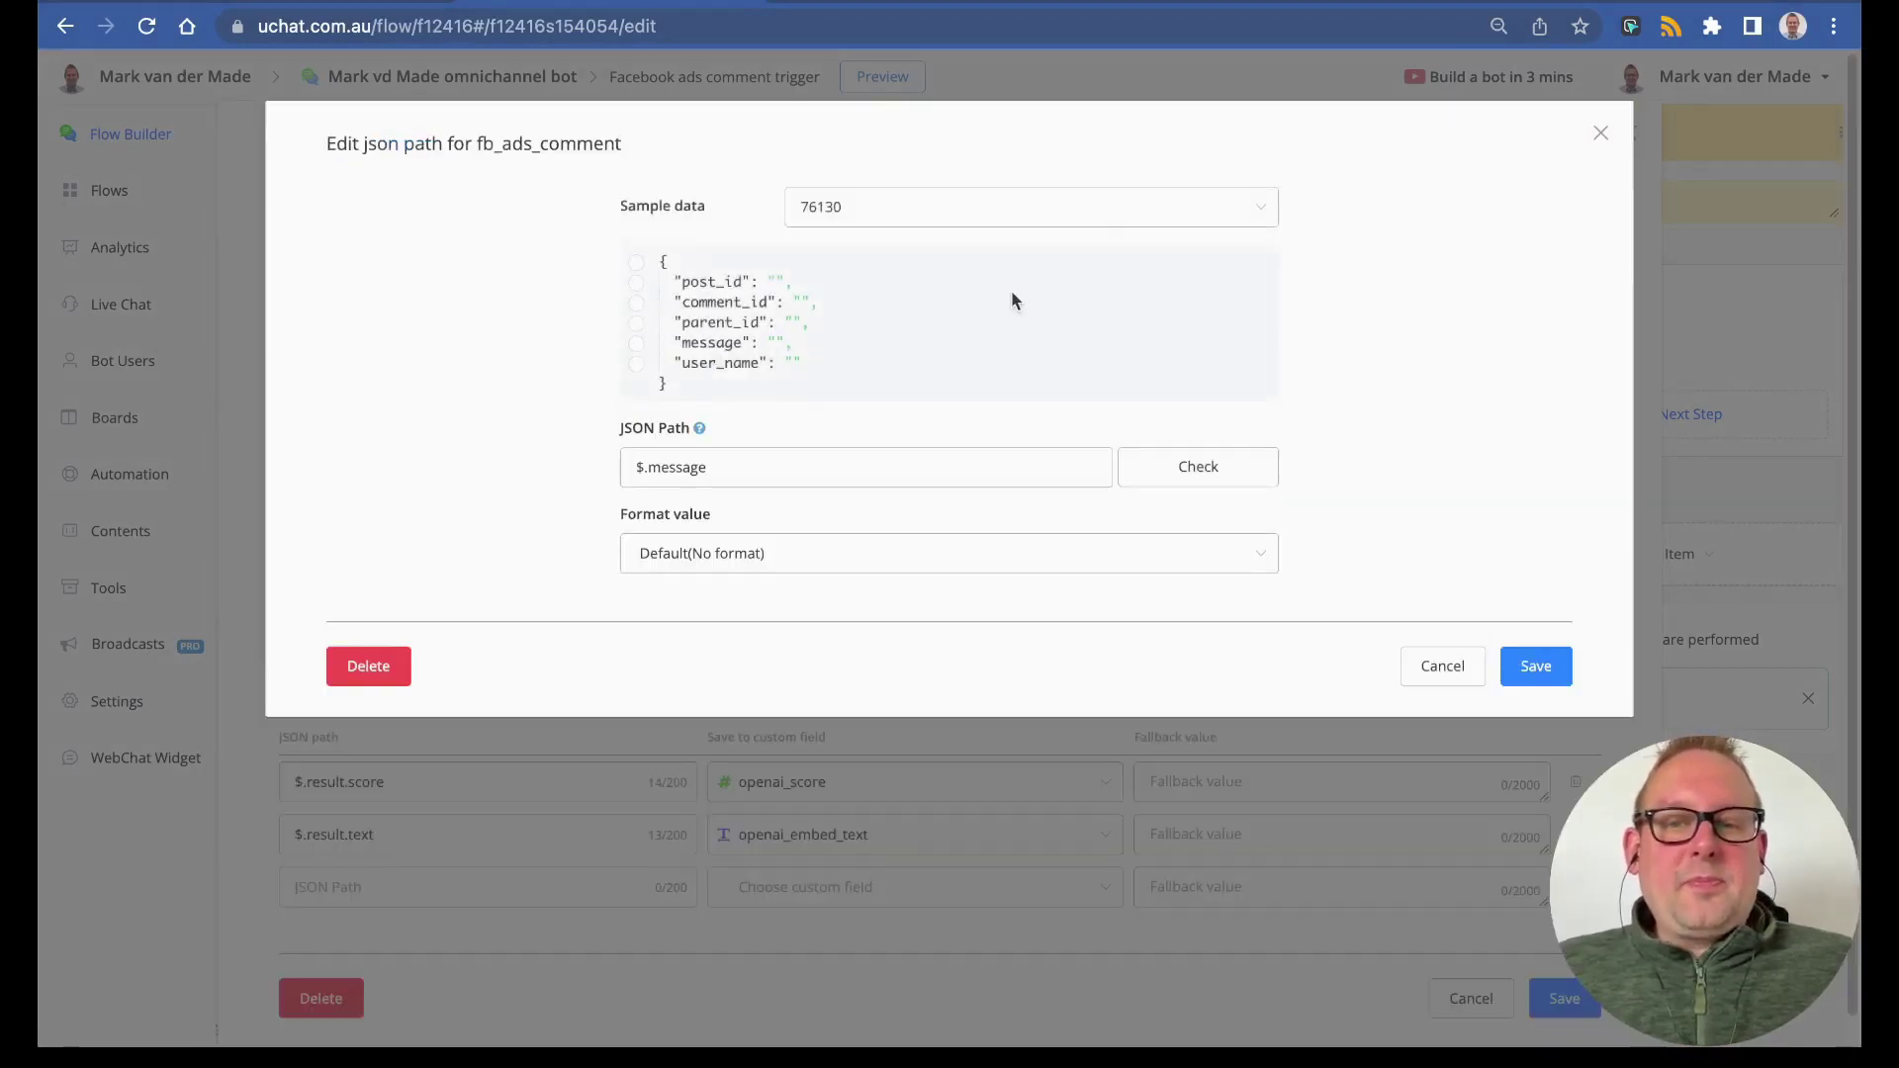
pyautogui.click(1098, 220)
pyautogui.click(1009, 312)
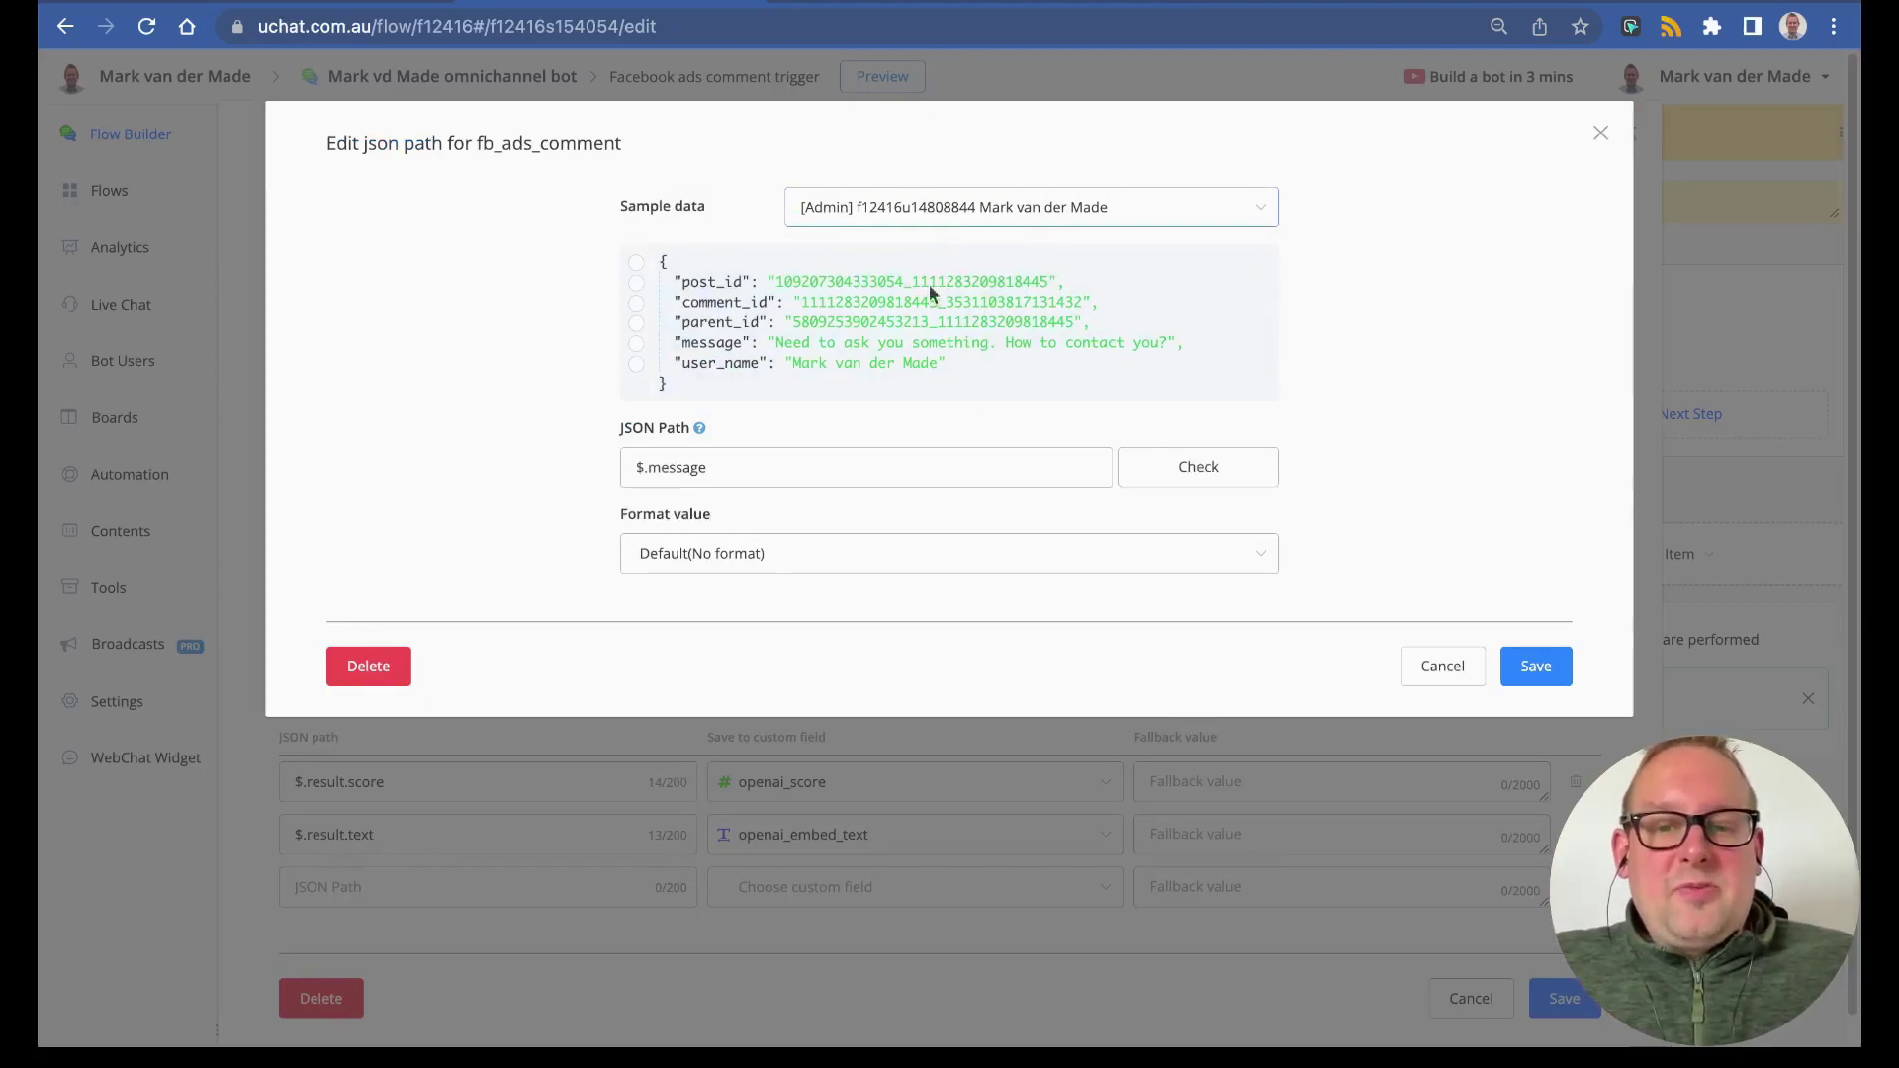
pyautogui.click(638, 346)
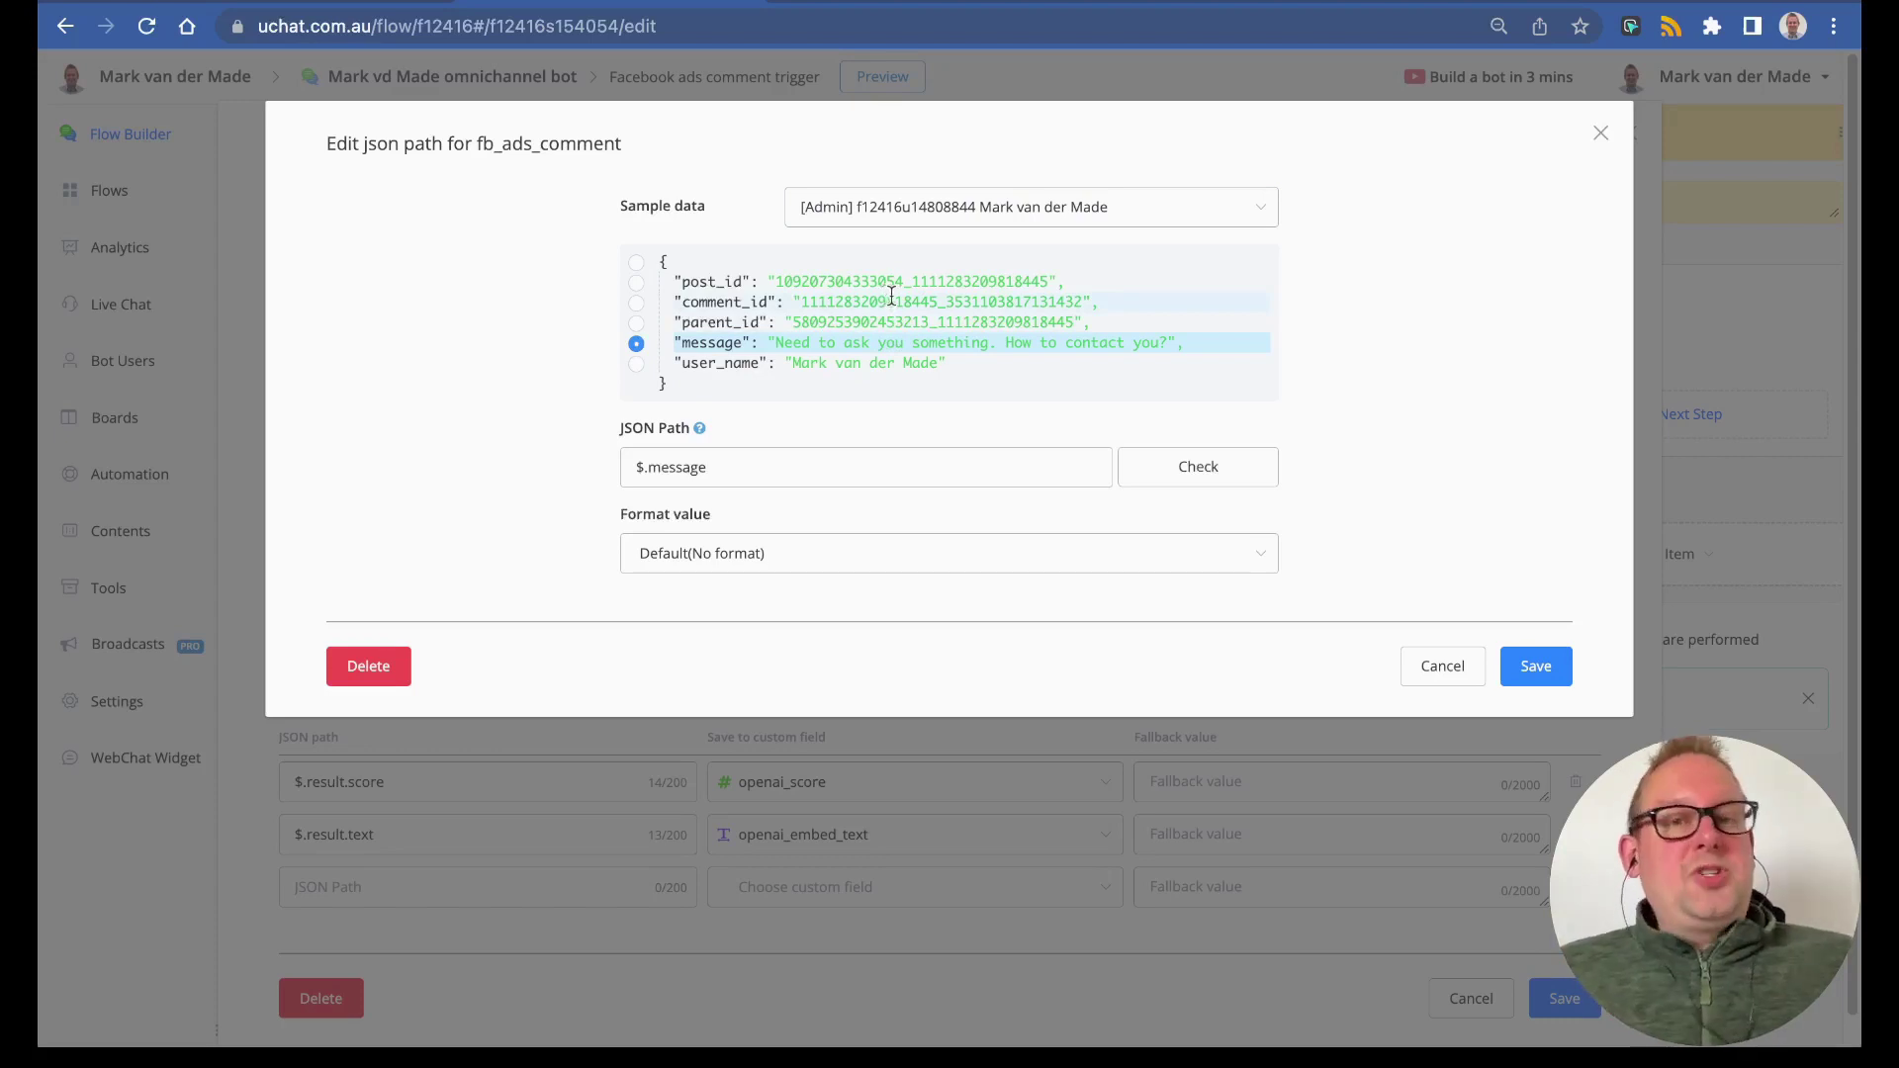
pyautogui.click(1470, 668)
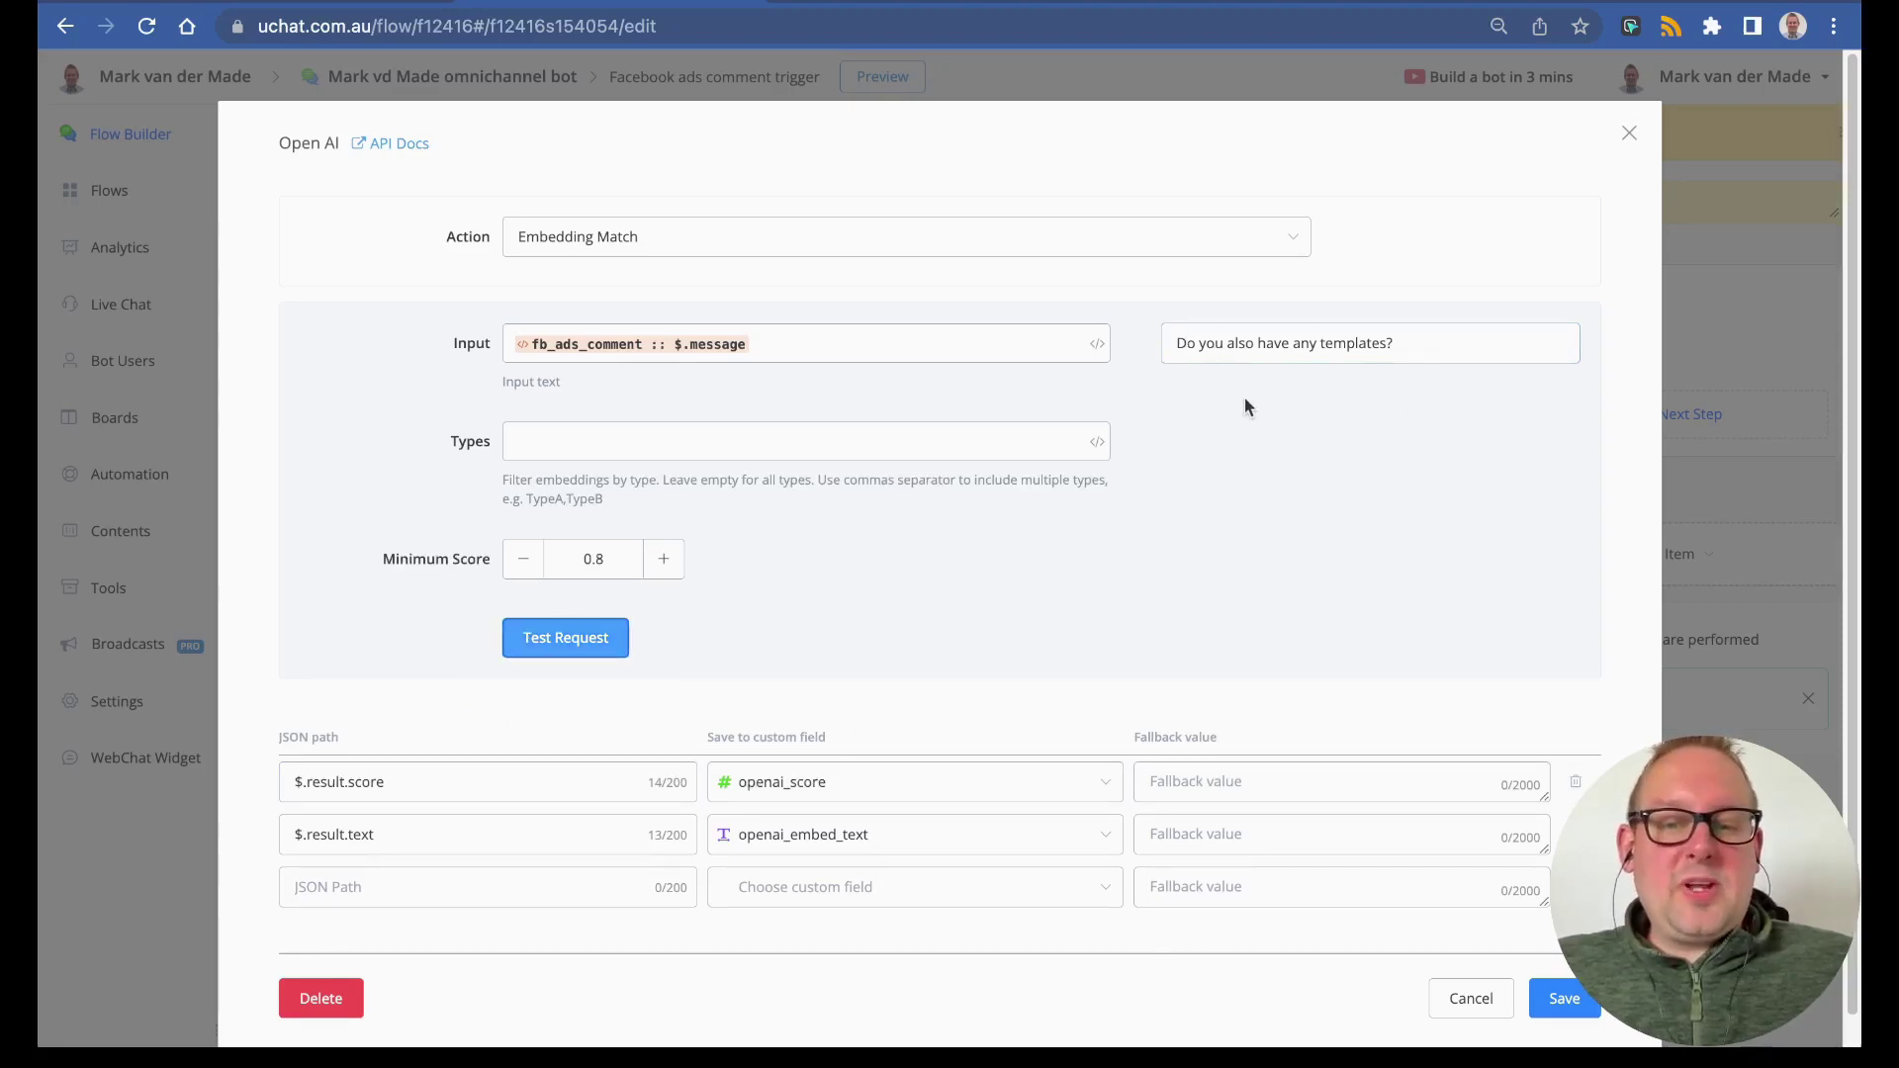
# - Review the embedding test's answer and score values, cancel, and pan to Action #4's chat completion
pyautogui.click(574, 649)
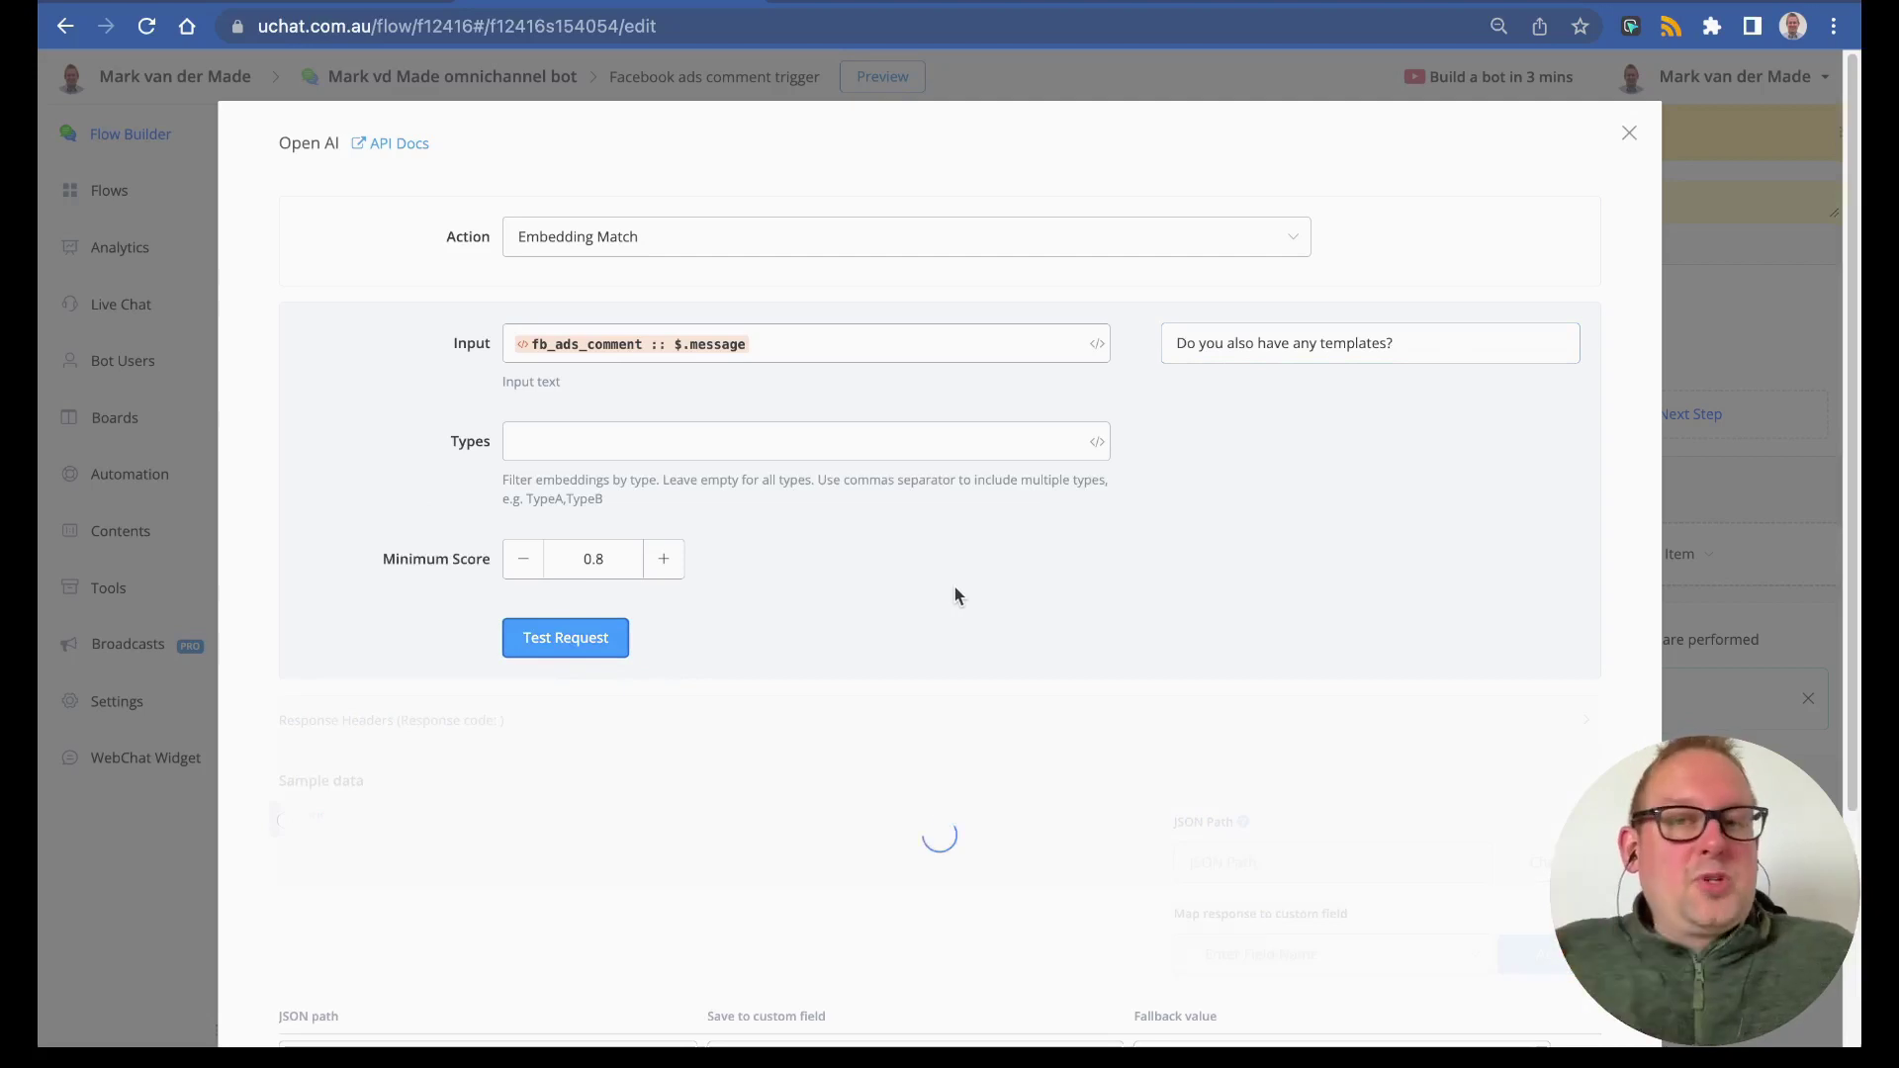
pyautogui.scroll(-4, 953, 588)
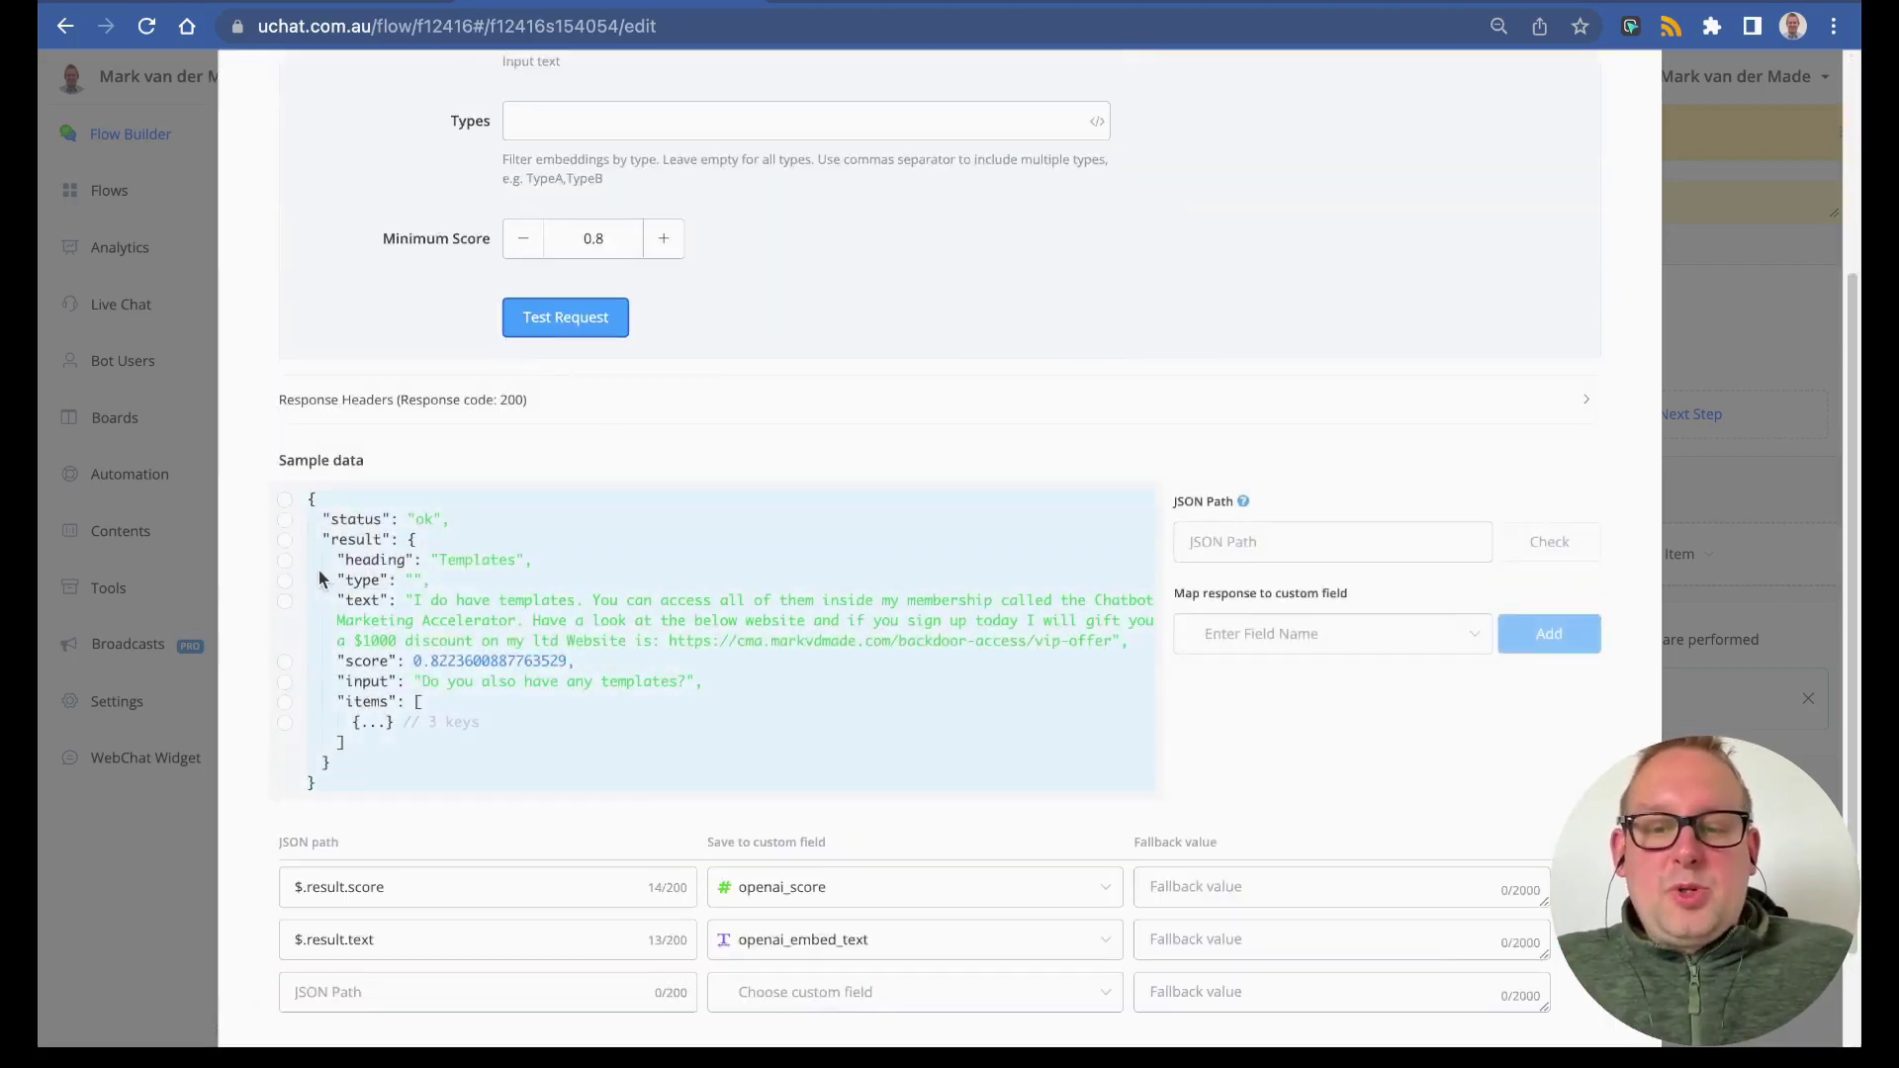
pyautogui.click(286, 602)
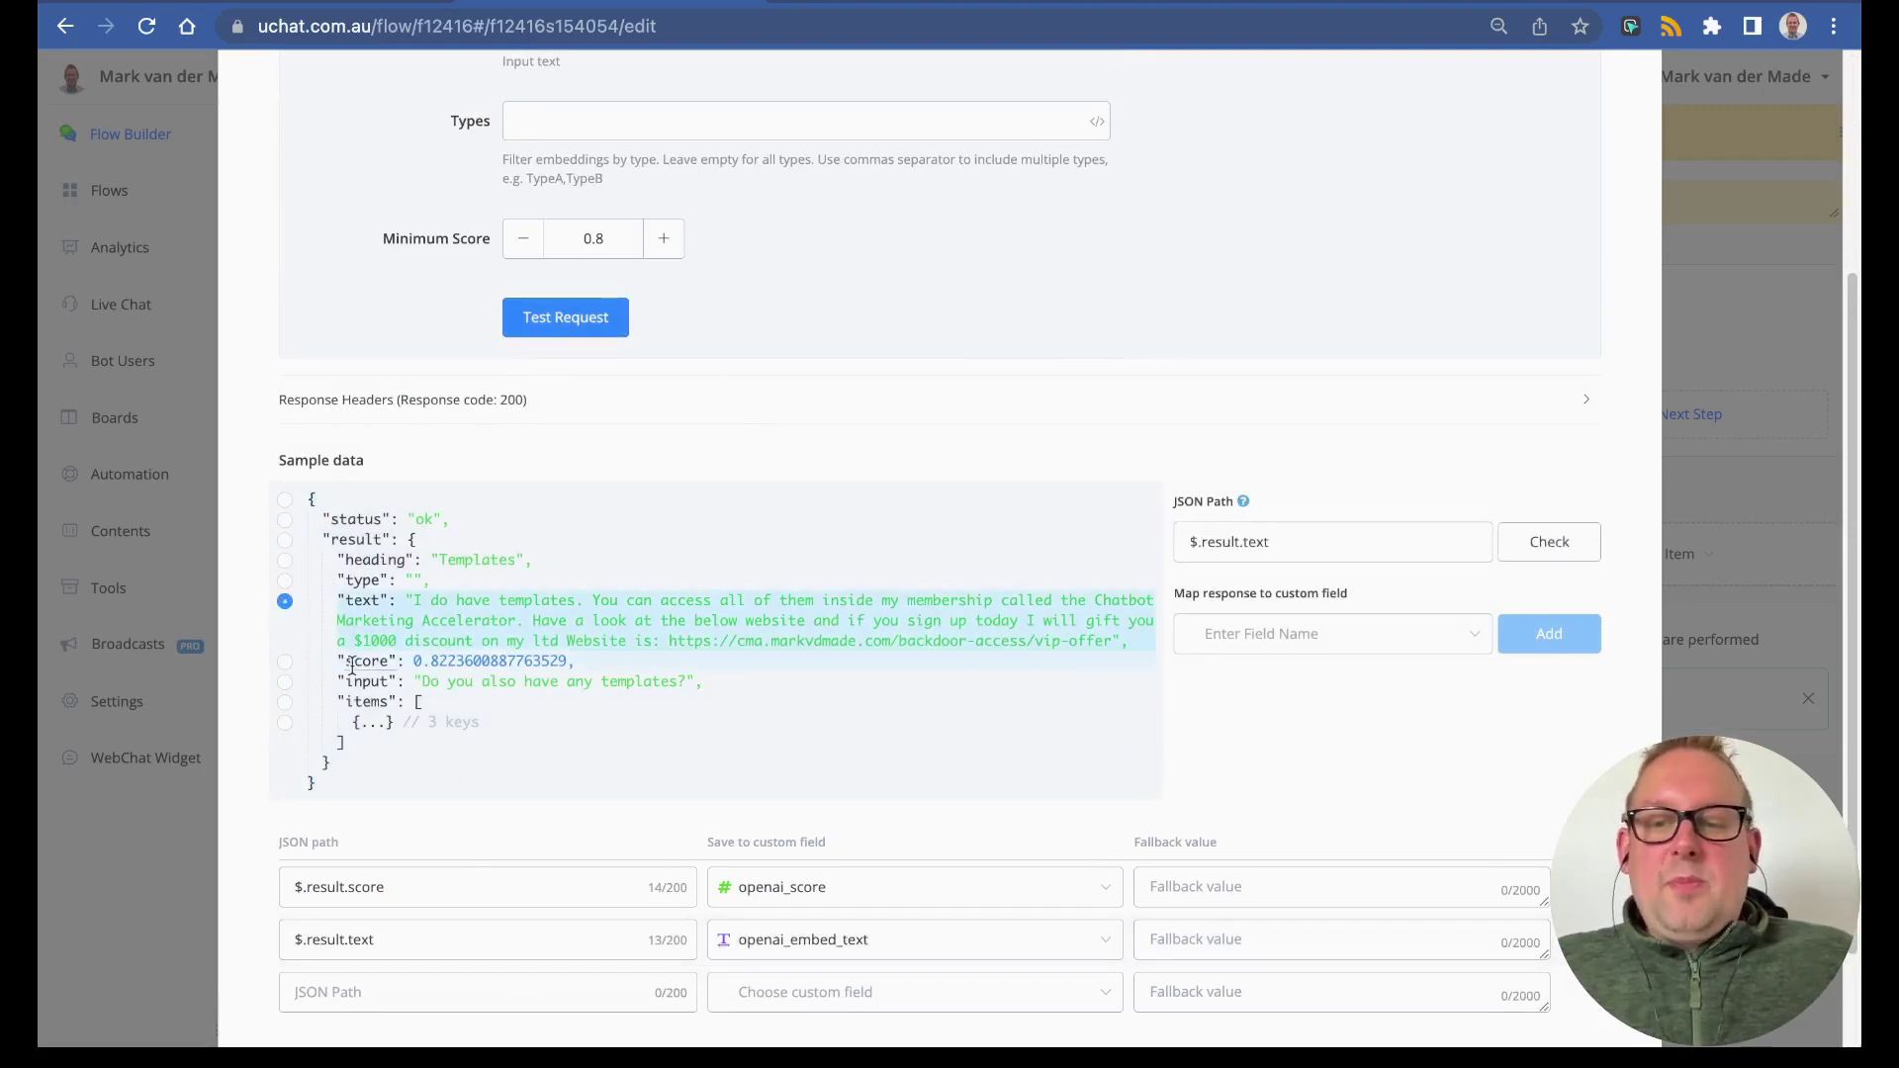
pyautogui.click(285, 663)
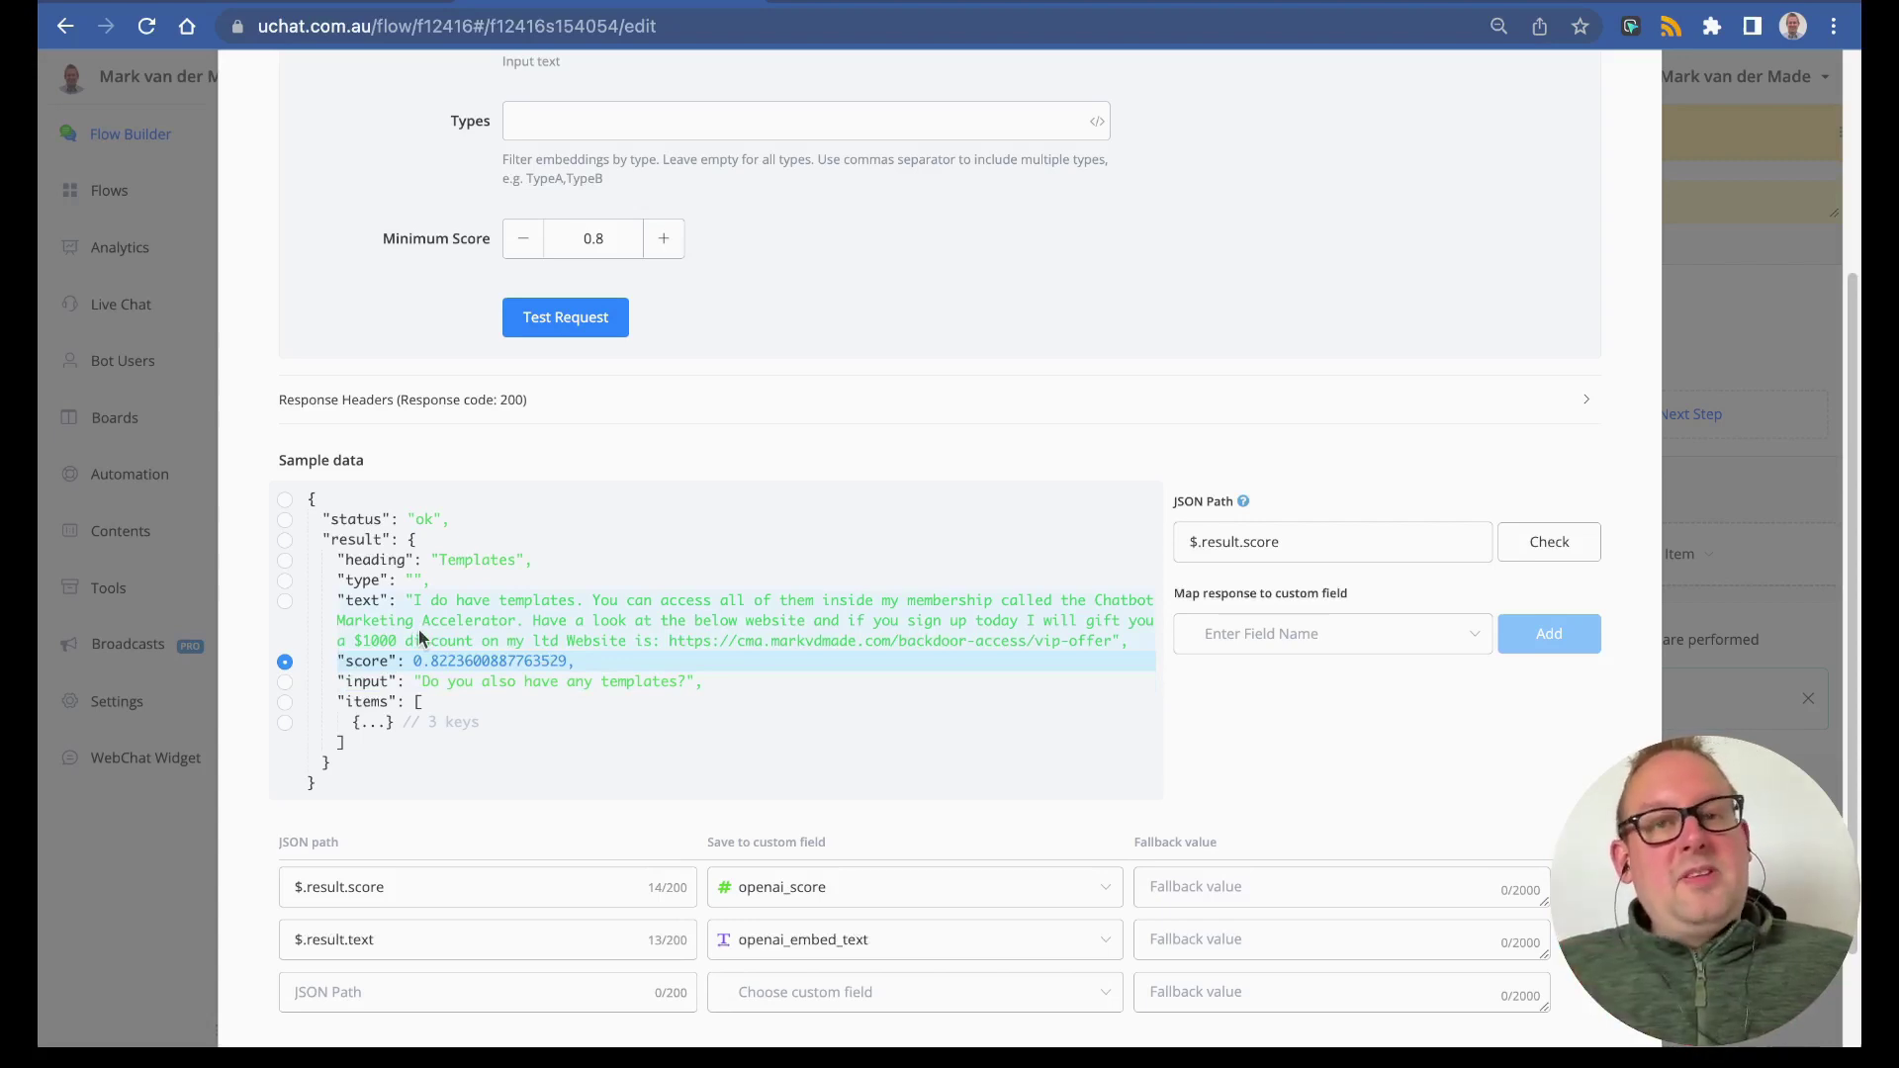
pyautogui.scroll(-2, 419, 629)
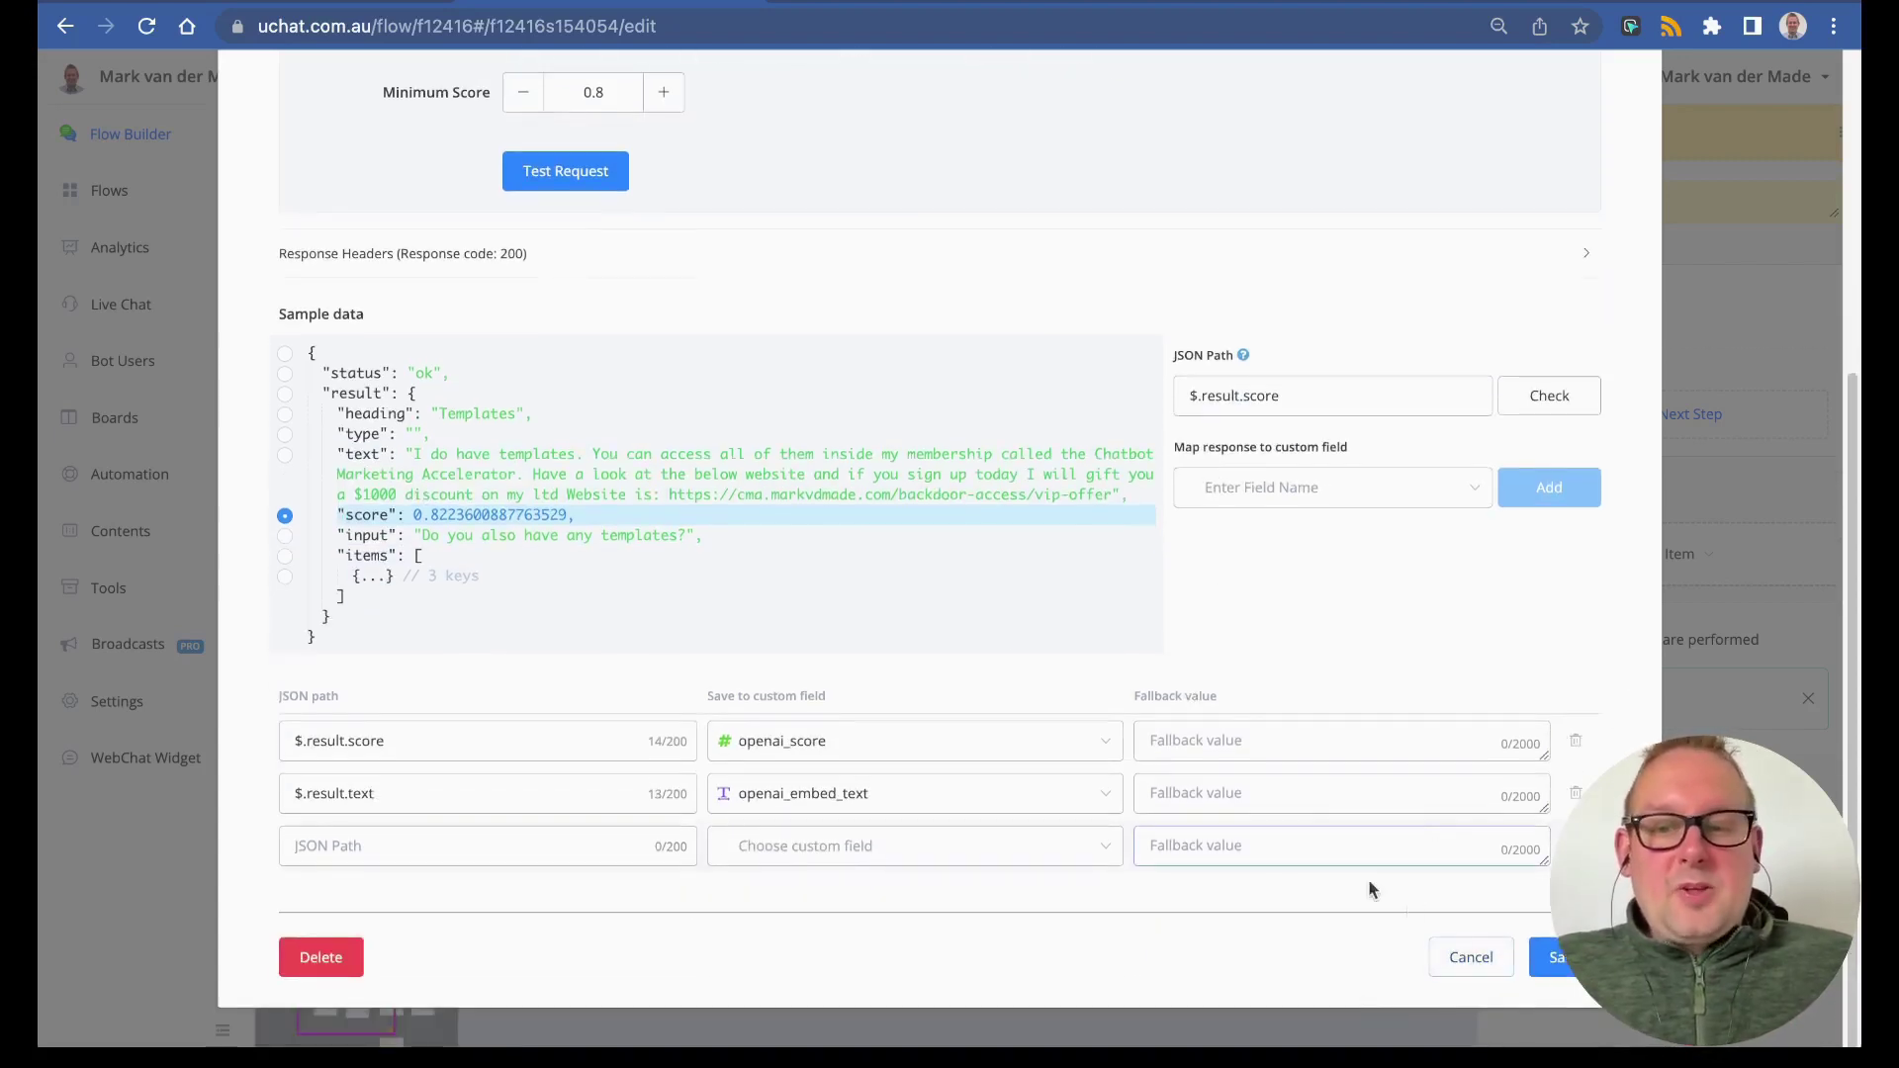
pyautogui.click(1472, 957)
pyautogui.moveTo(1190, 910); pyautogui.dragTo(591, 890)
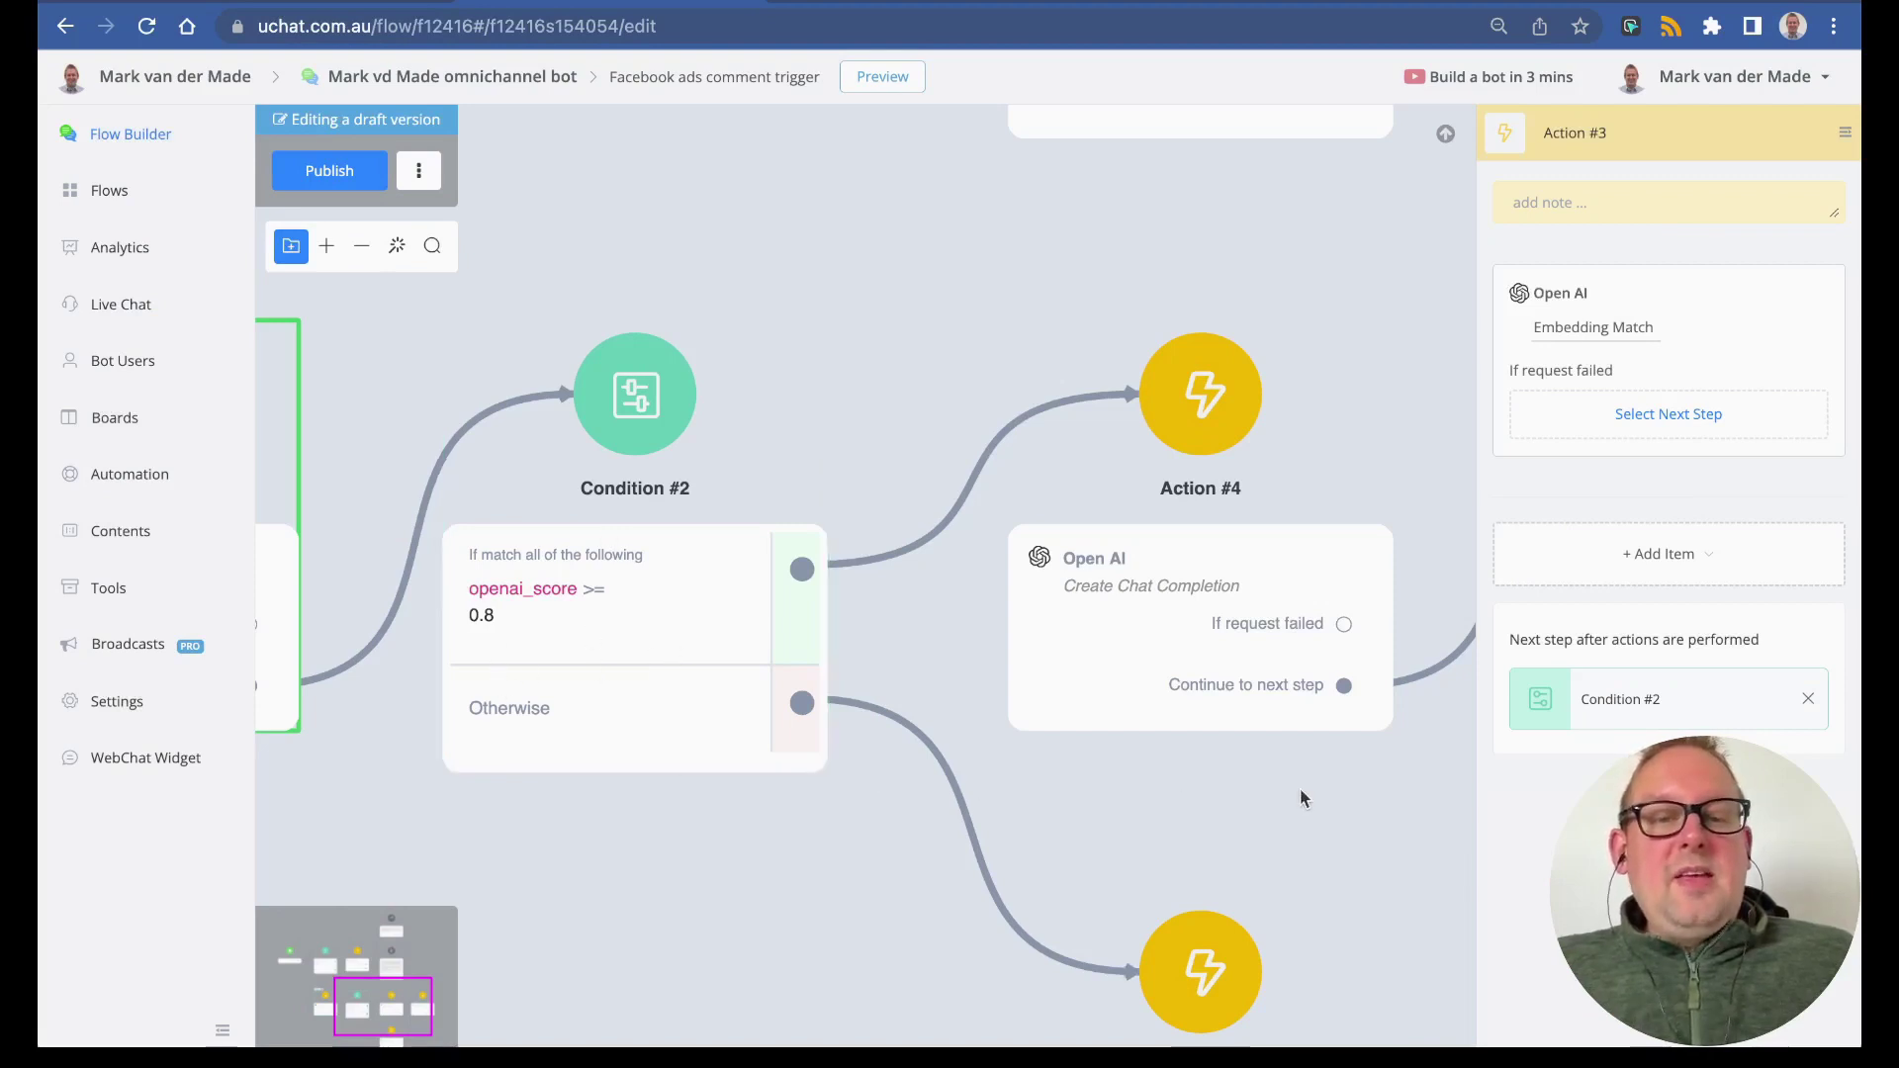
pyautogui.moveTo(1300, 788); pyautogui.dragTo(756, 806)
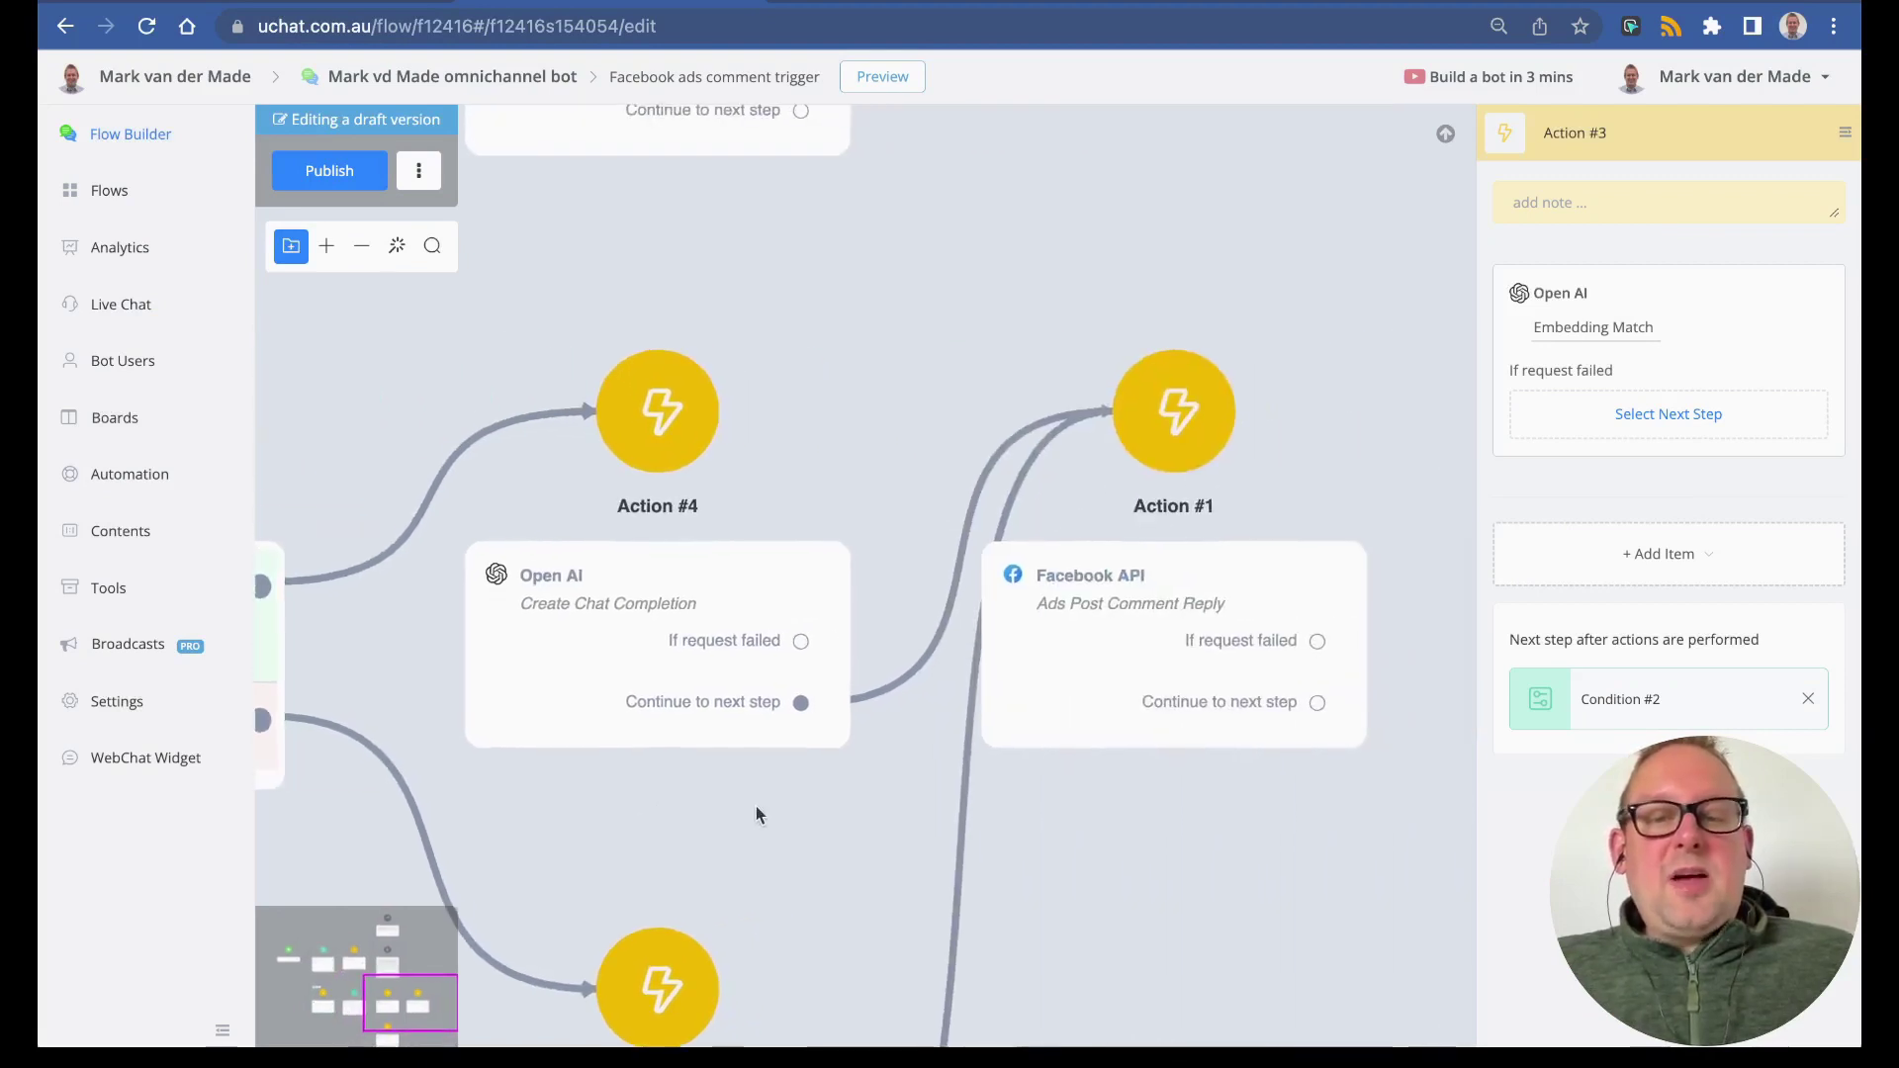
pyautogui.click(607, 604)
pyautogui.click(1609, 326)
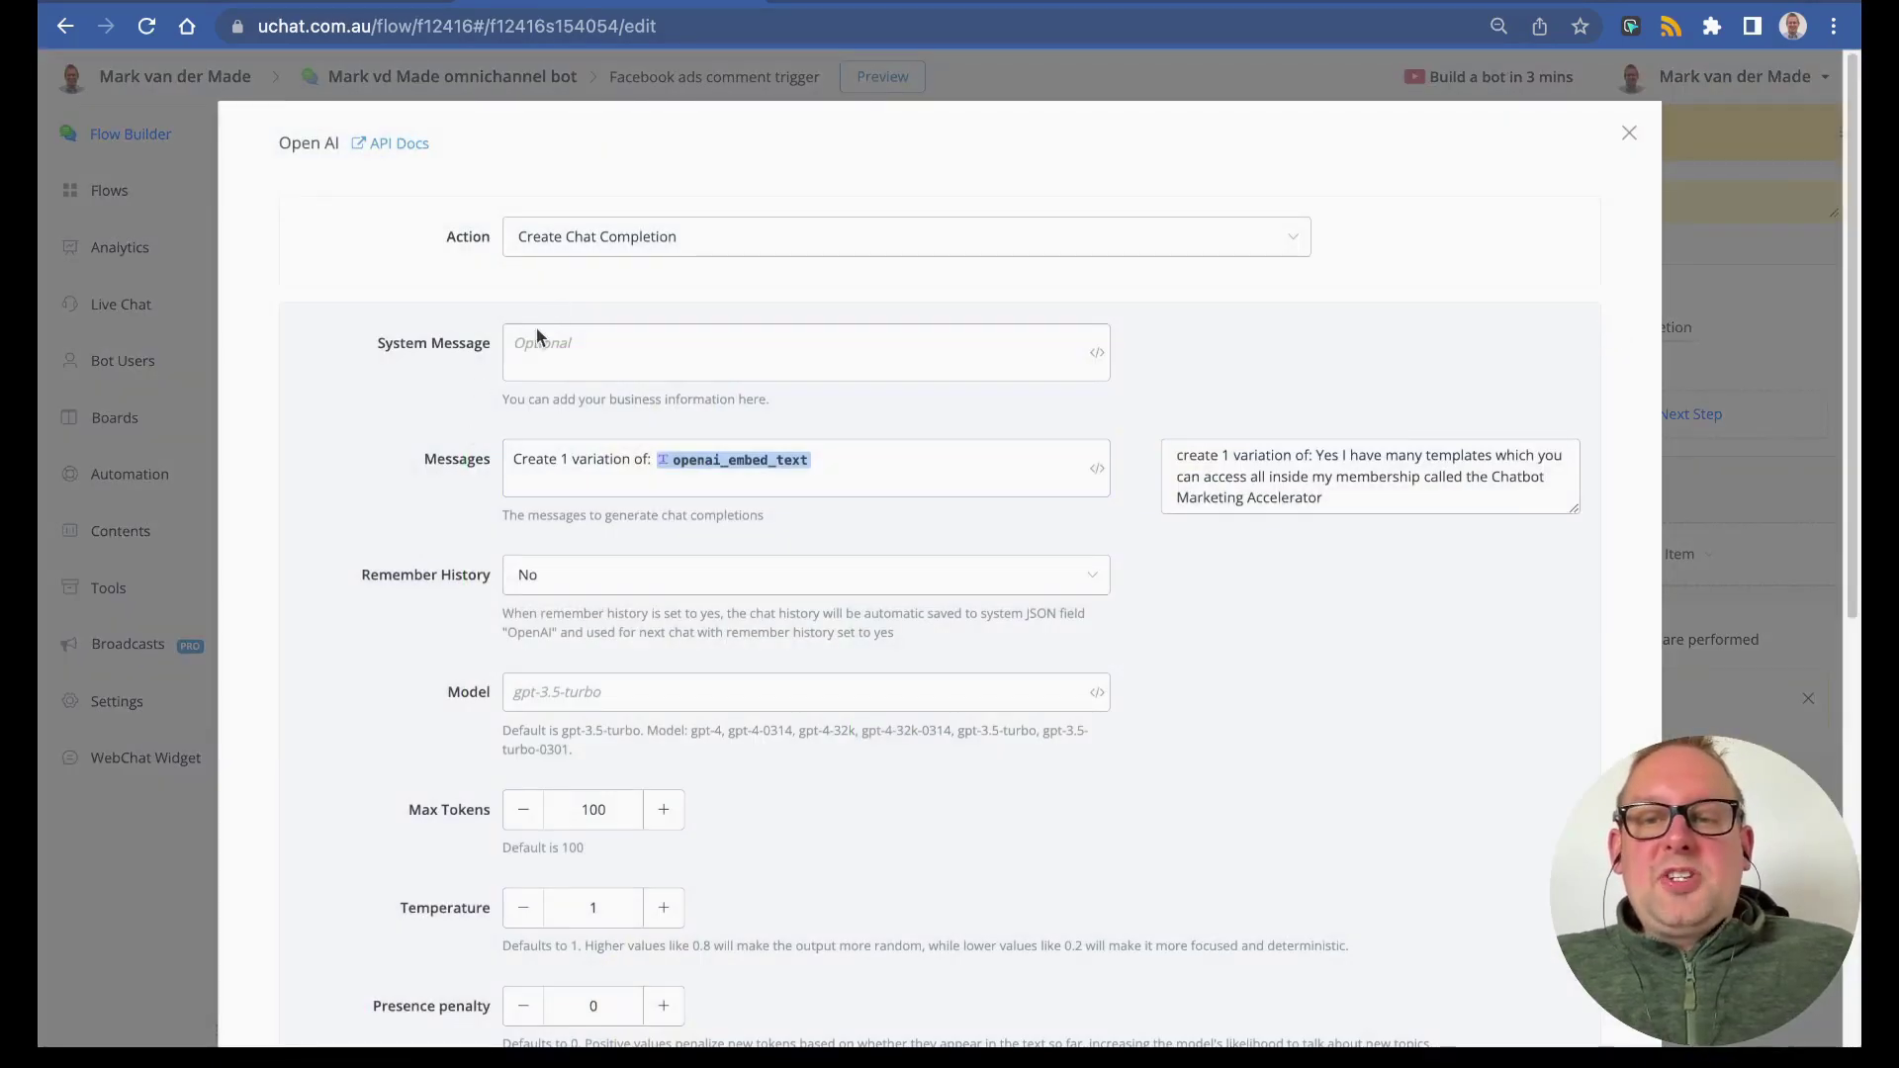
pyautogui.click(561, 363)
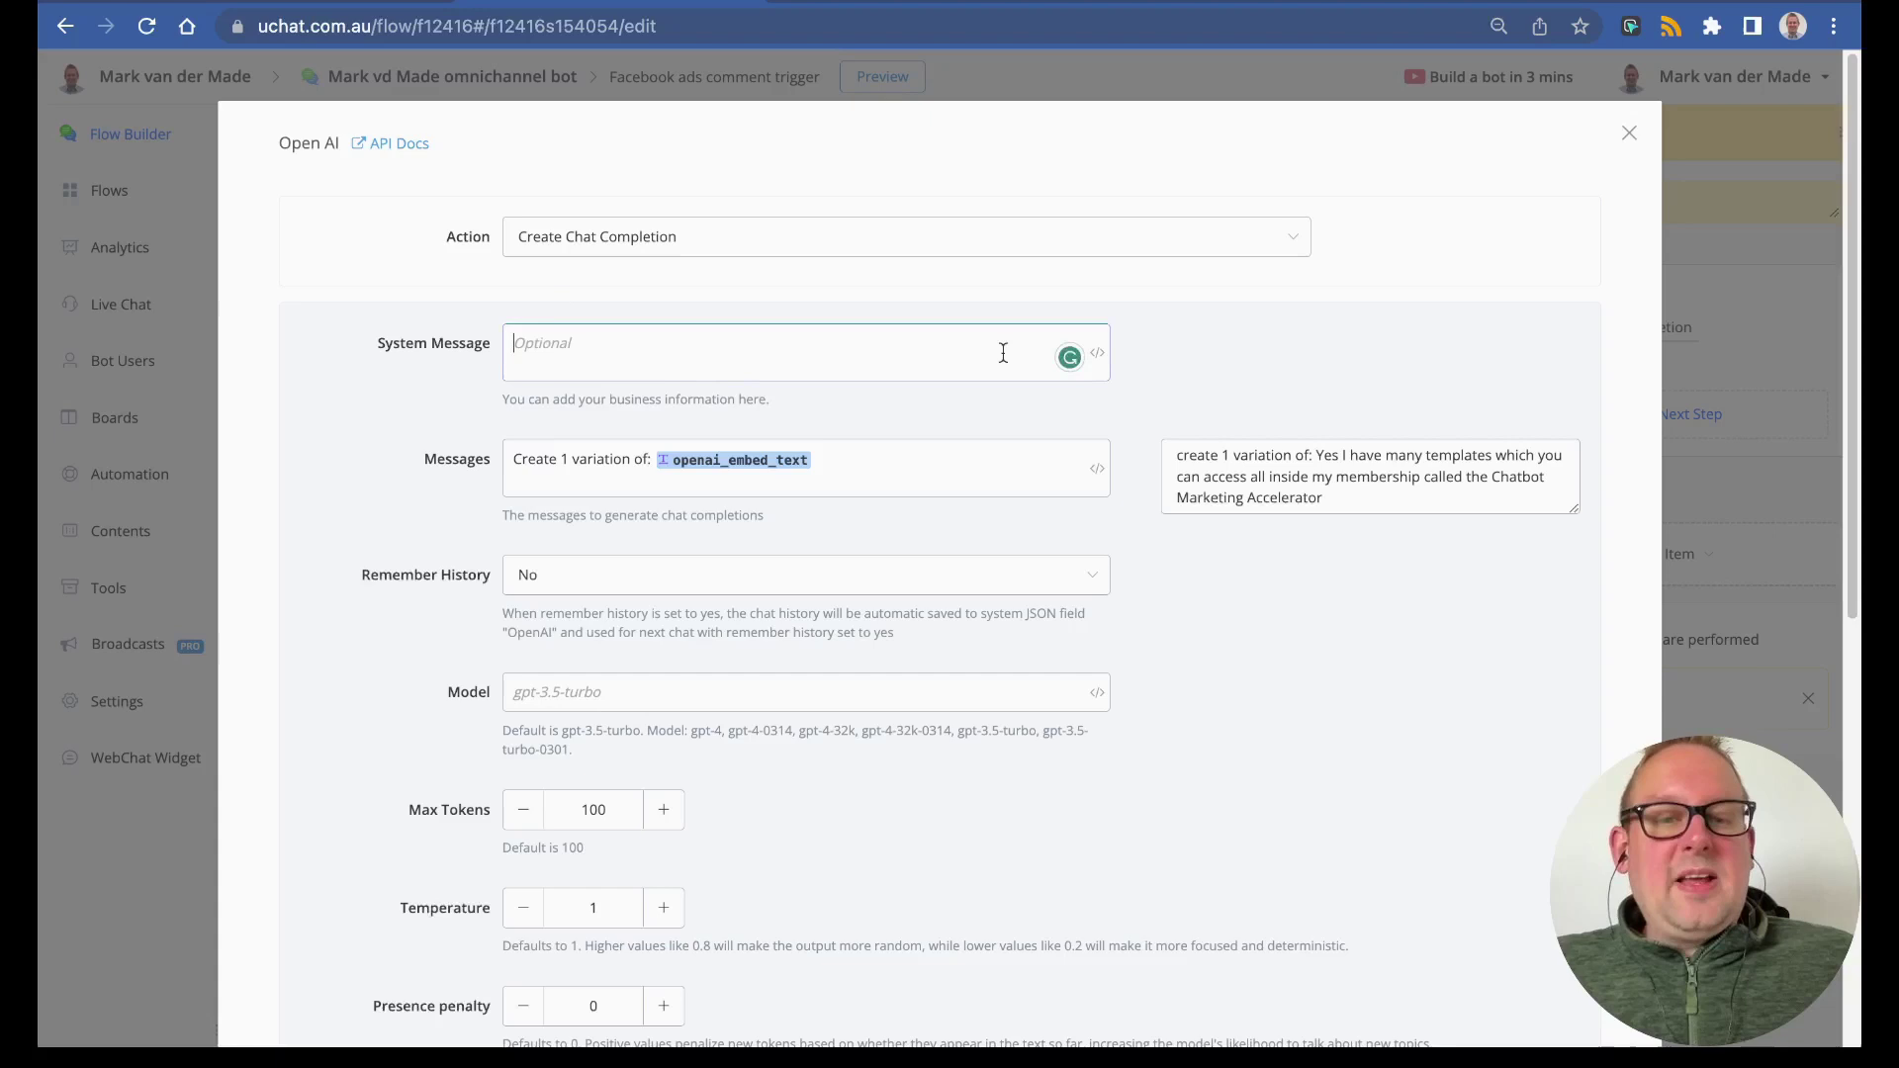
pyautogui.moveTo(1068, 354)
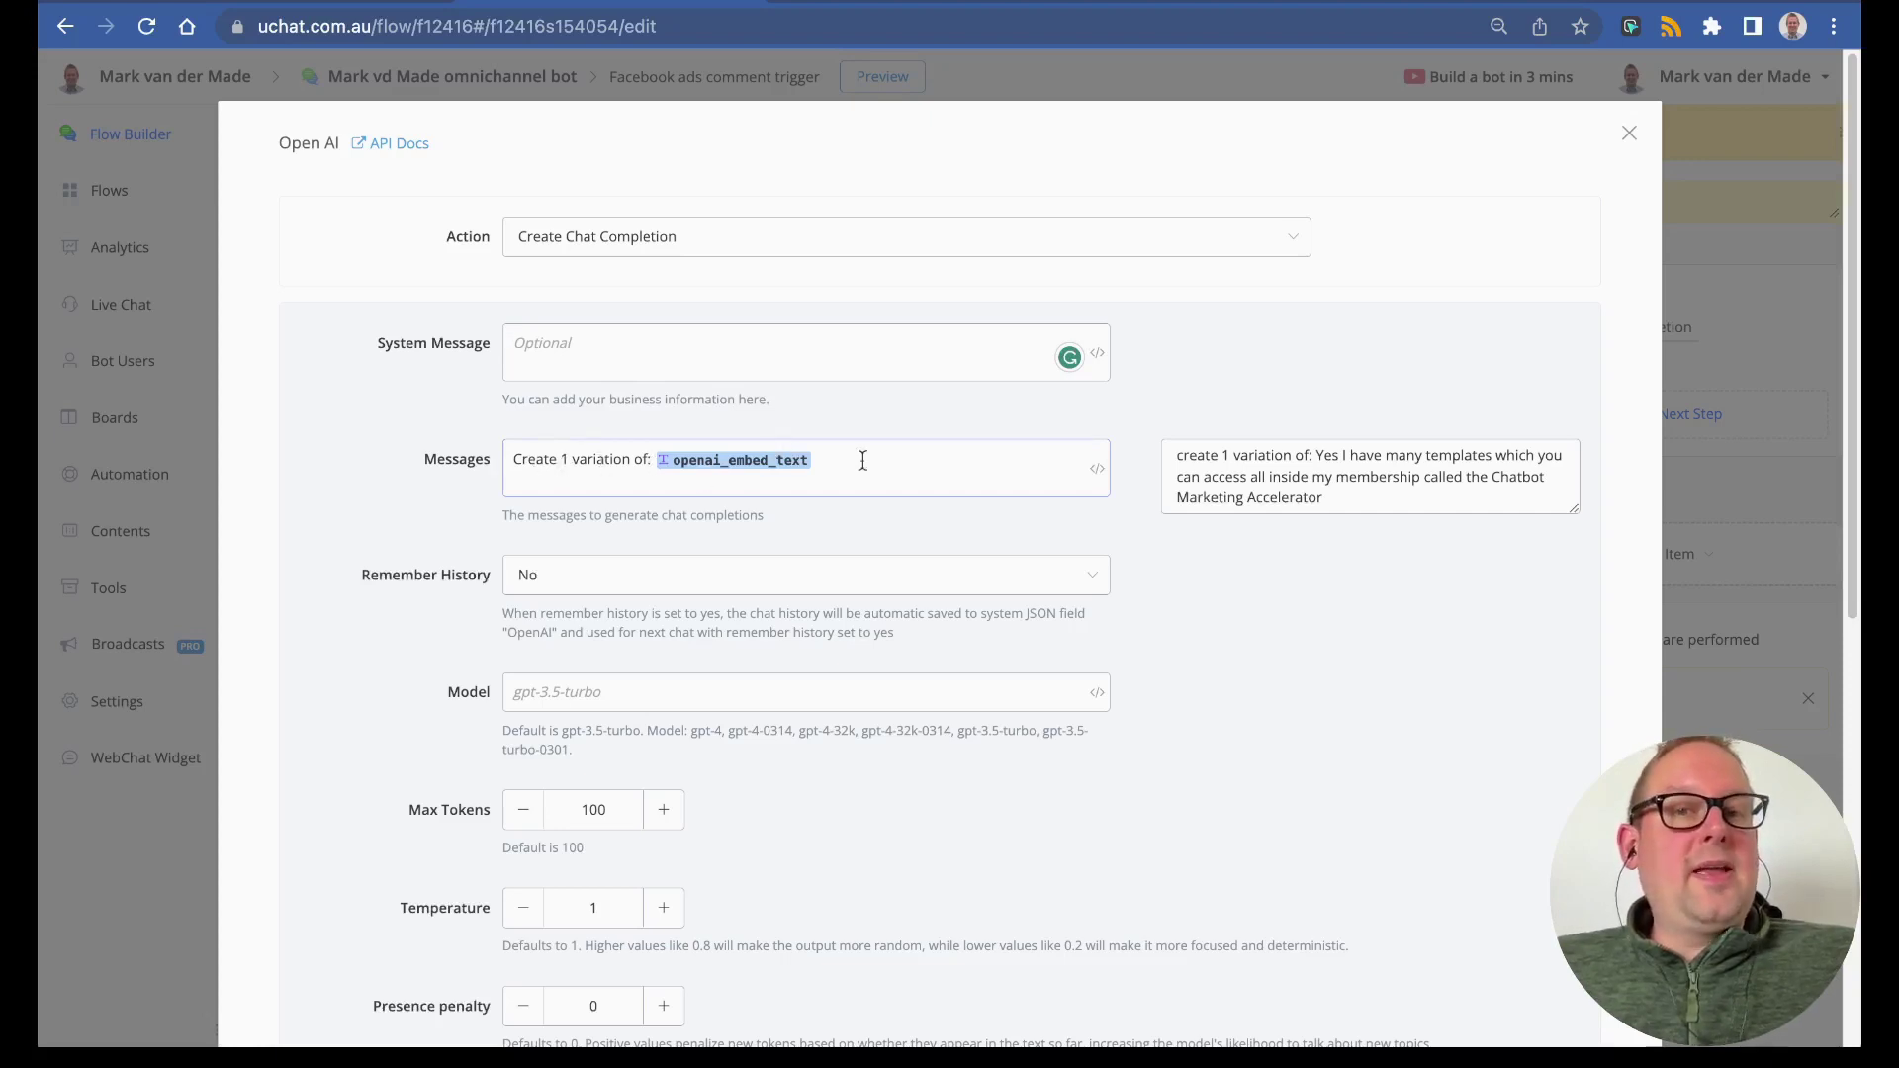
pyautogui.scroll(-3, 948, 450)
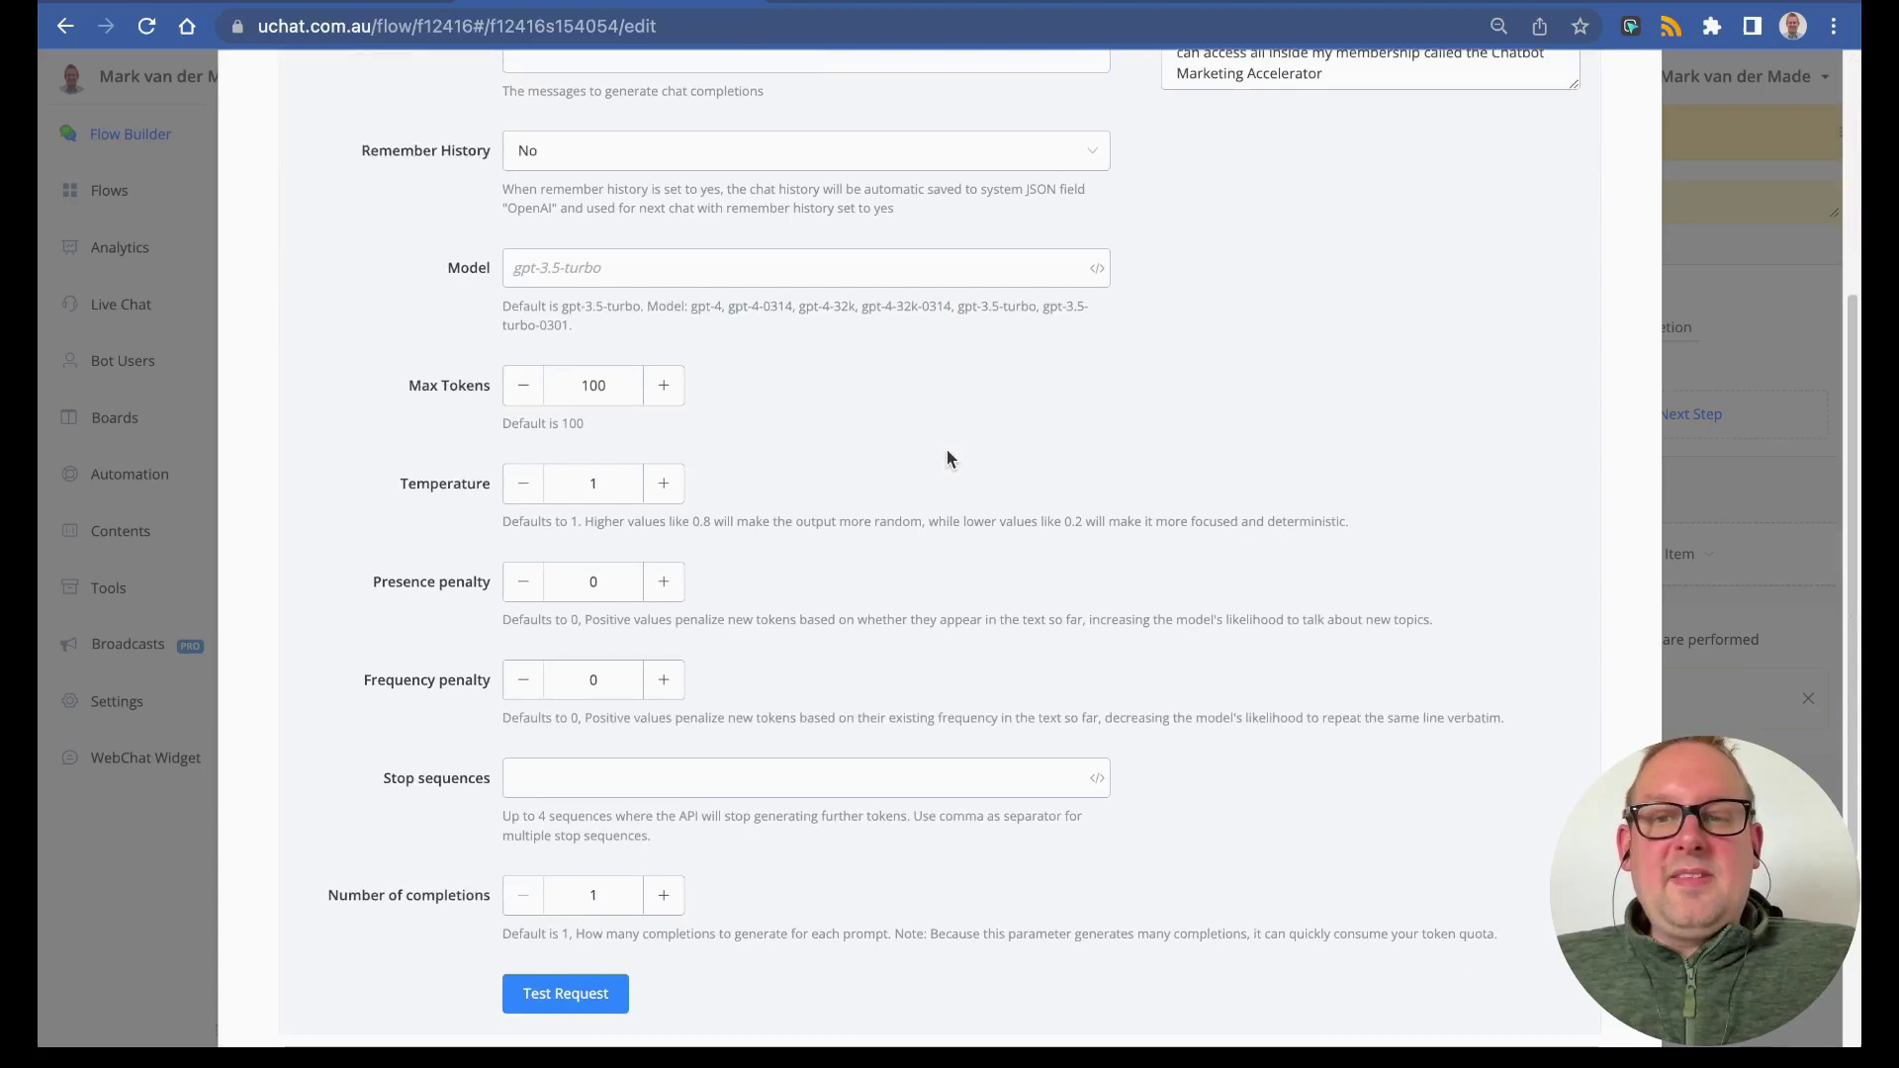
pyautogui.scroll(-5, 946, 459)
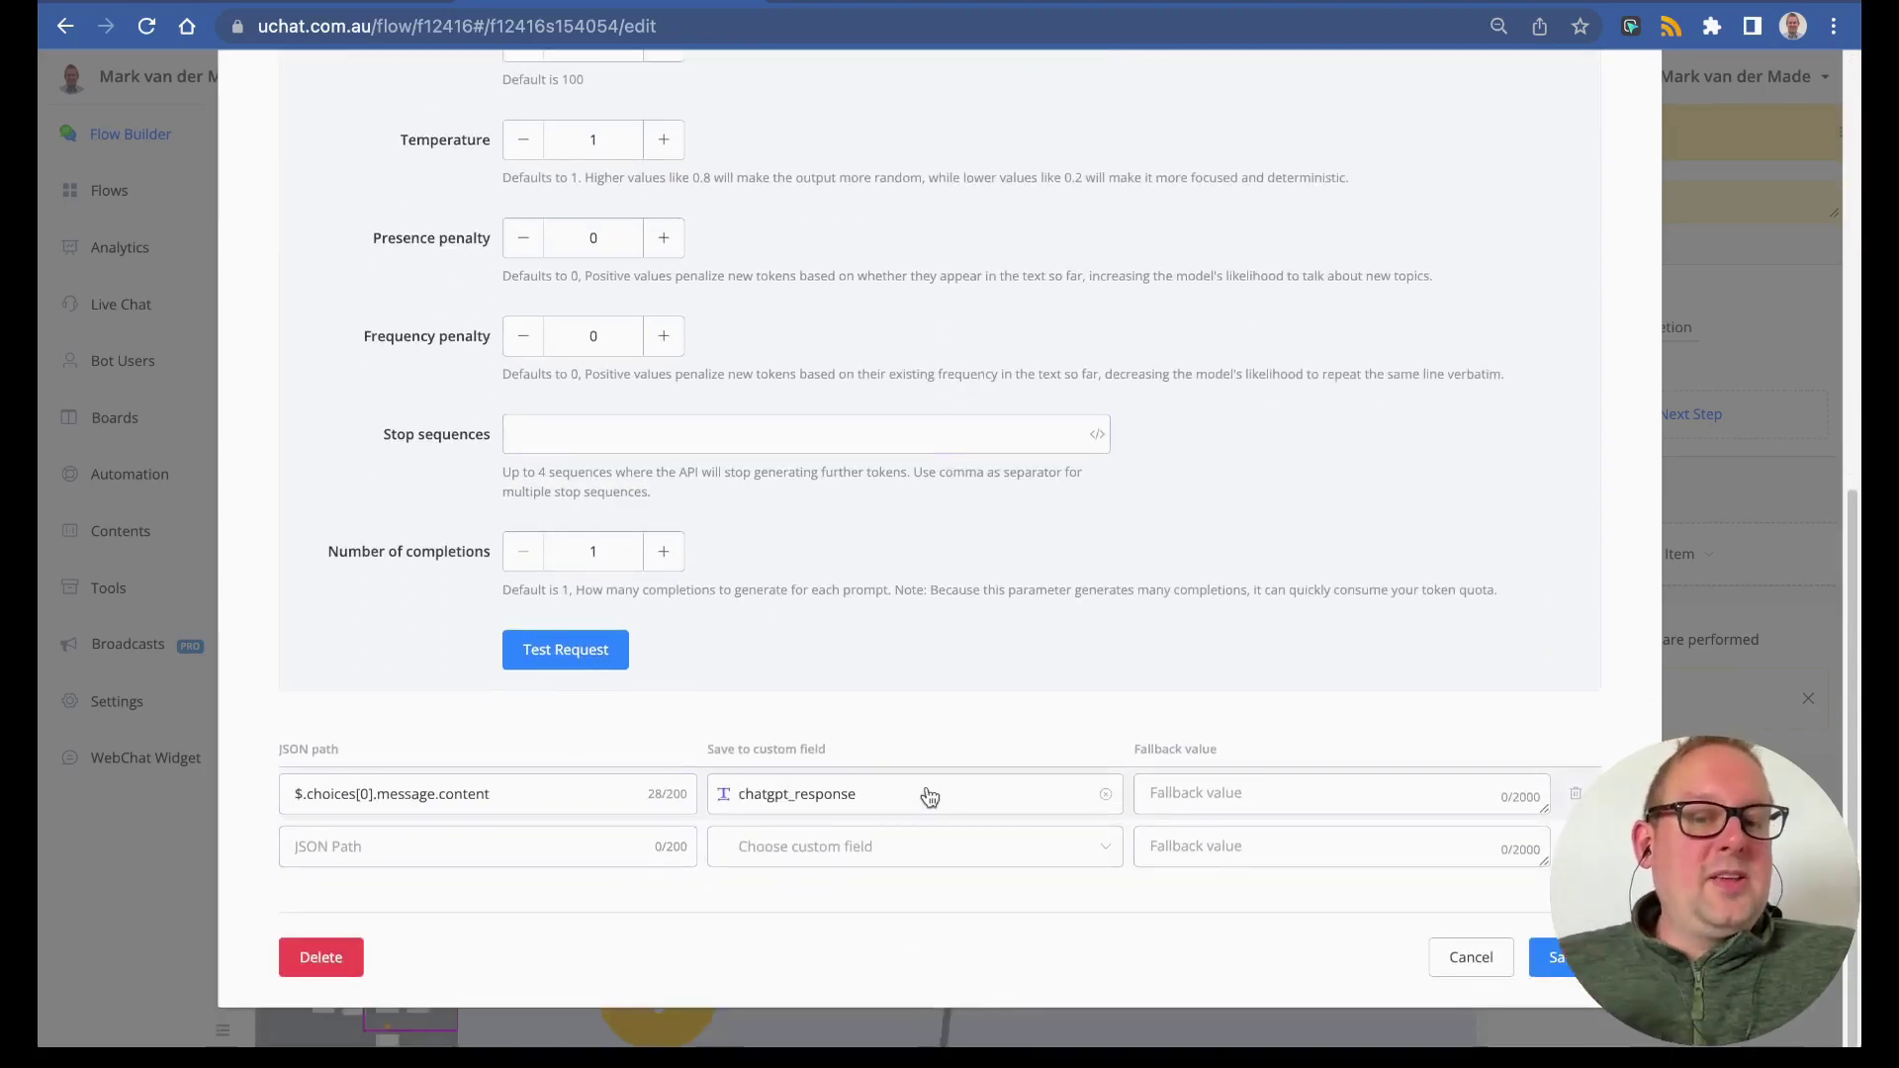
pyautogui.click(1468, 957)
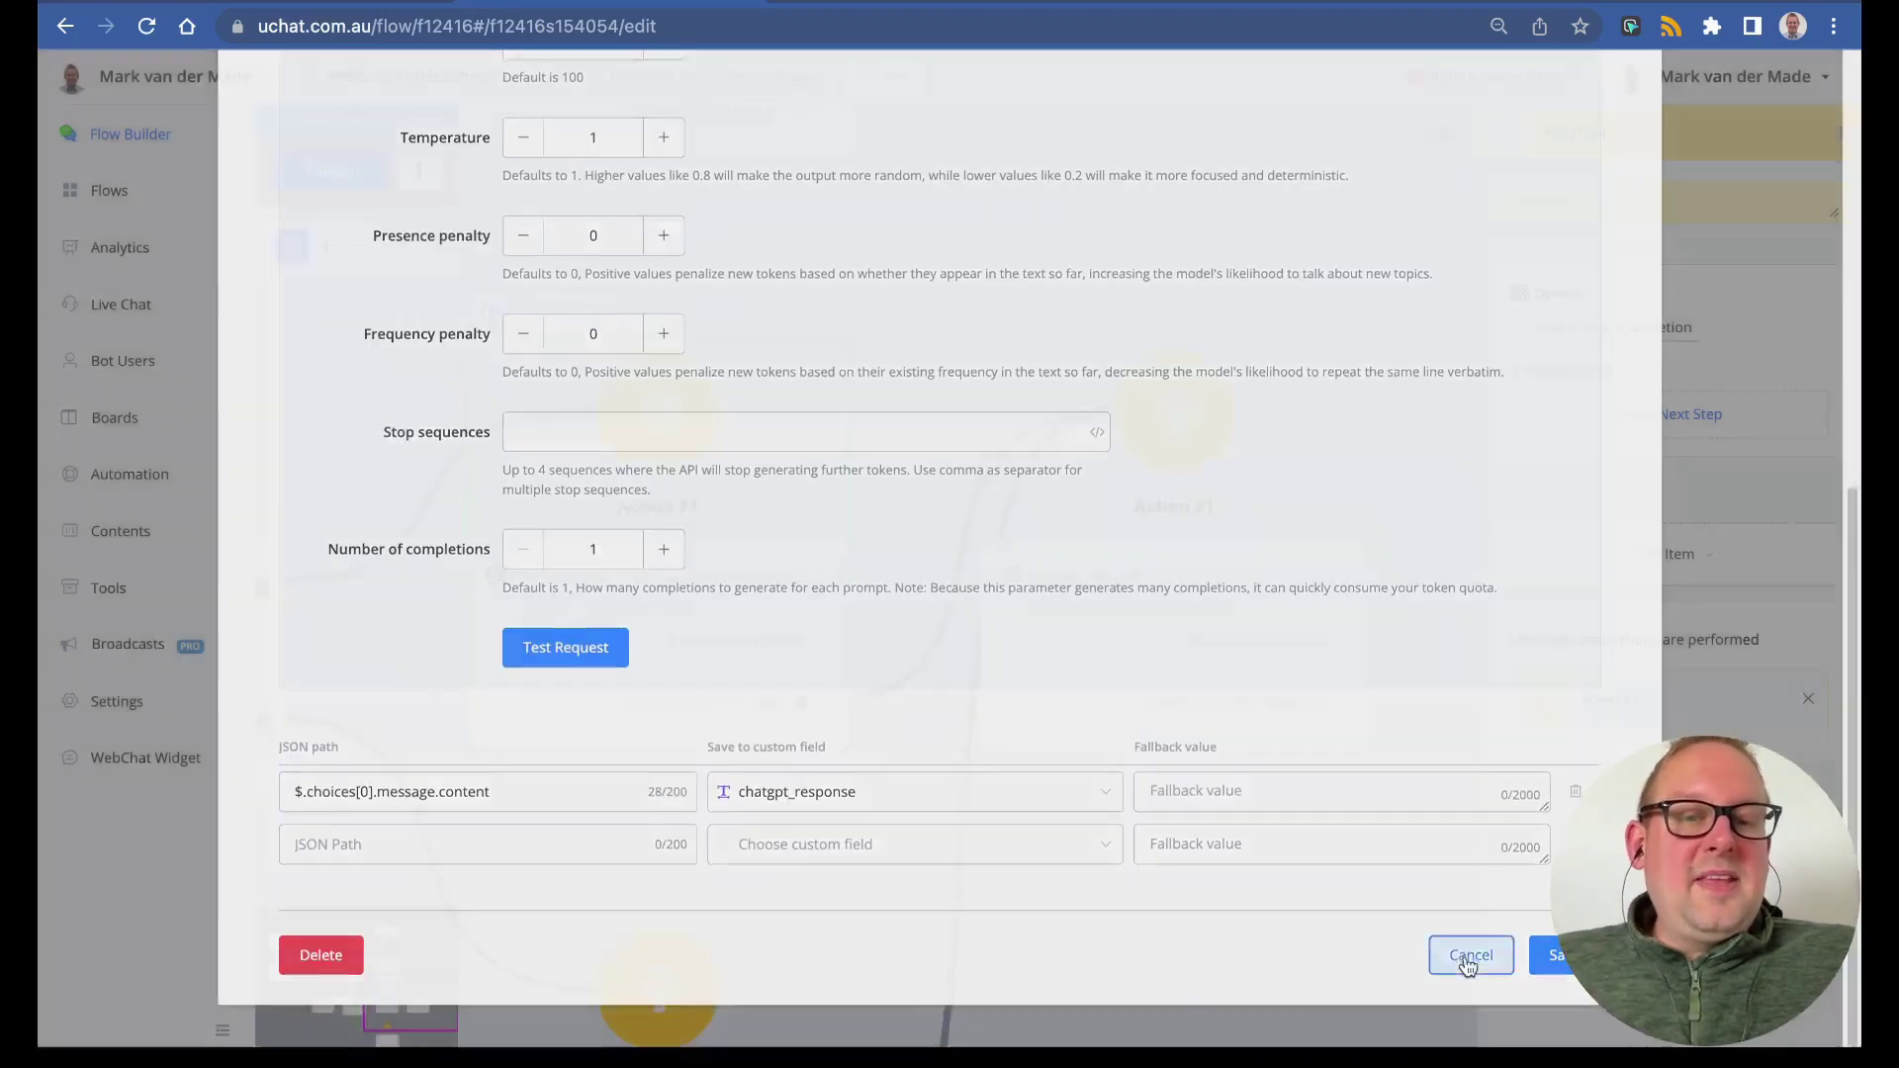
pyautogui.click(1243, 605)
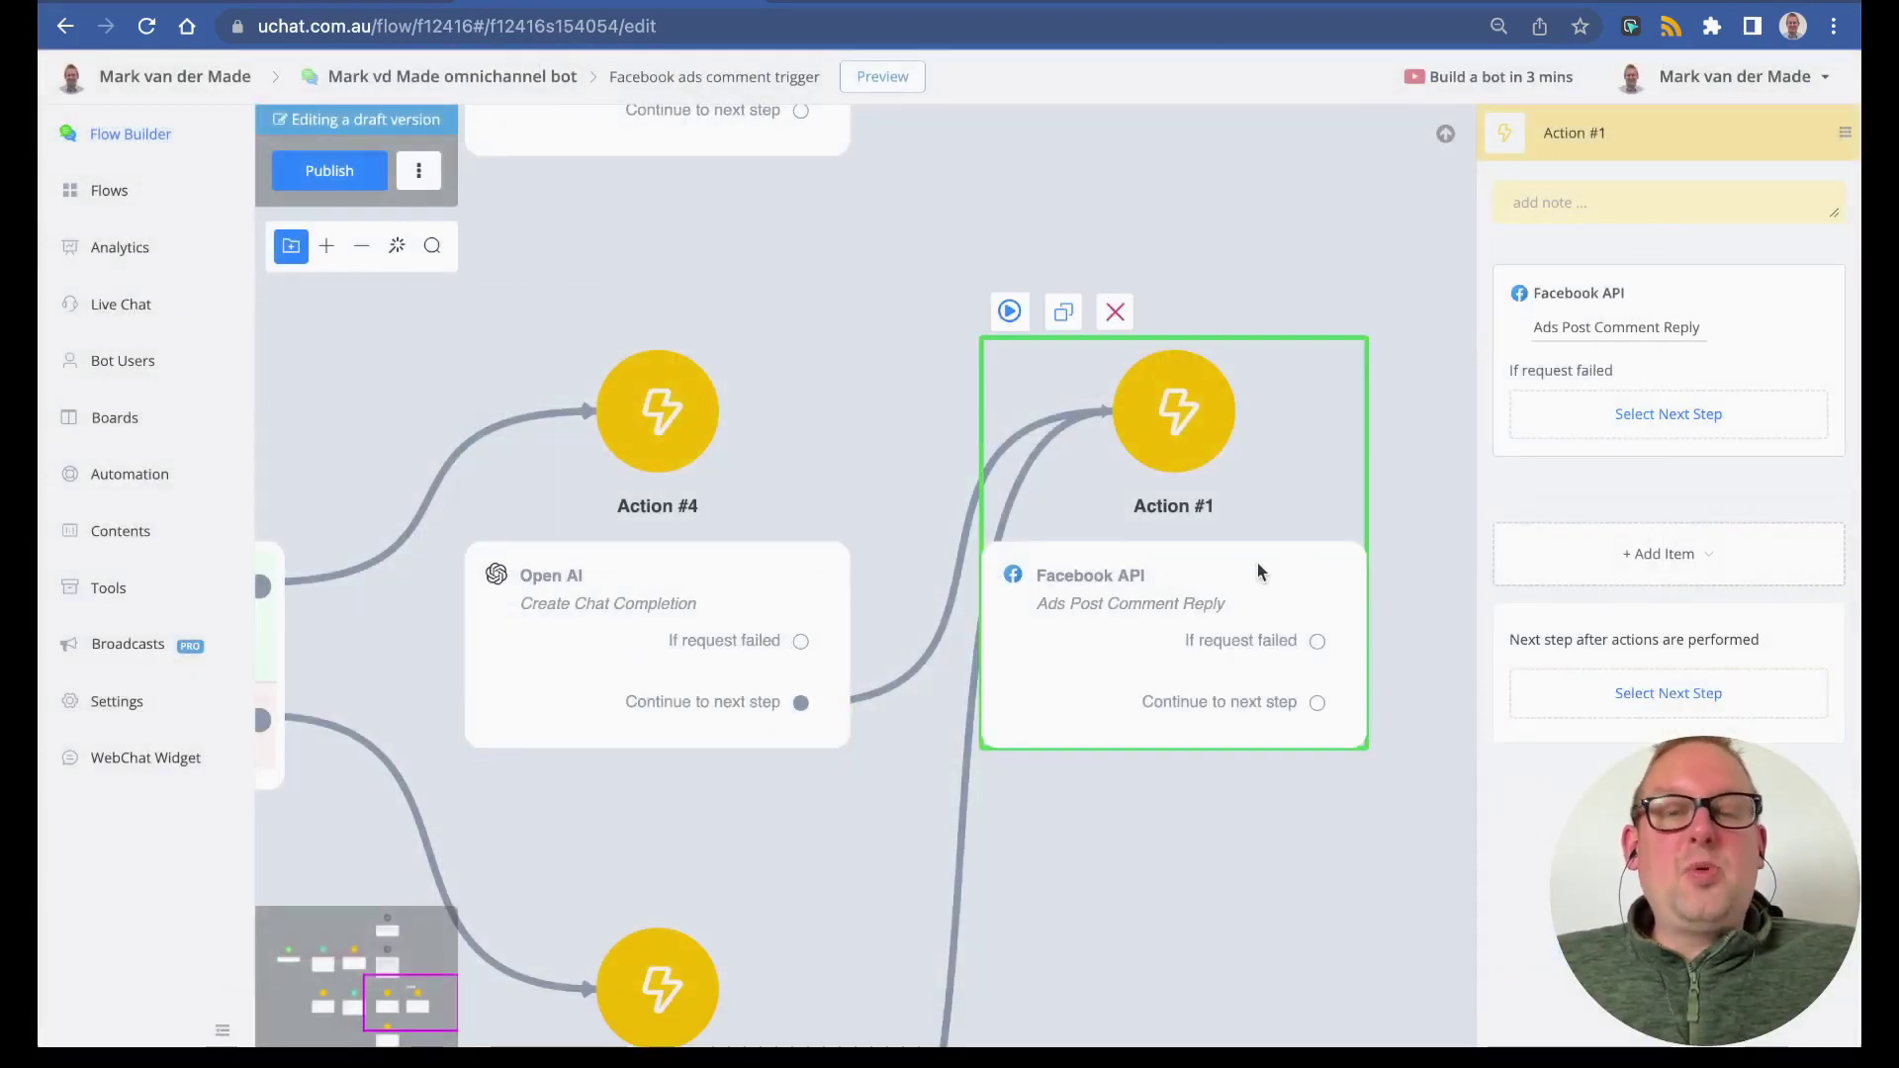
pyautogui.click(1588, 319)
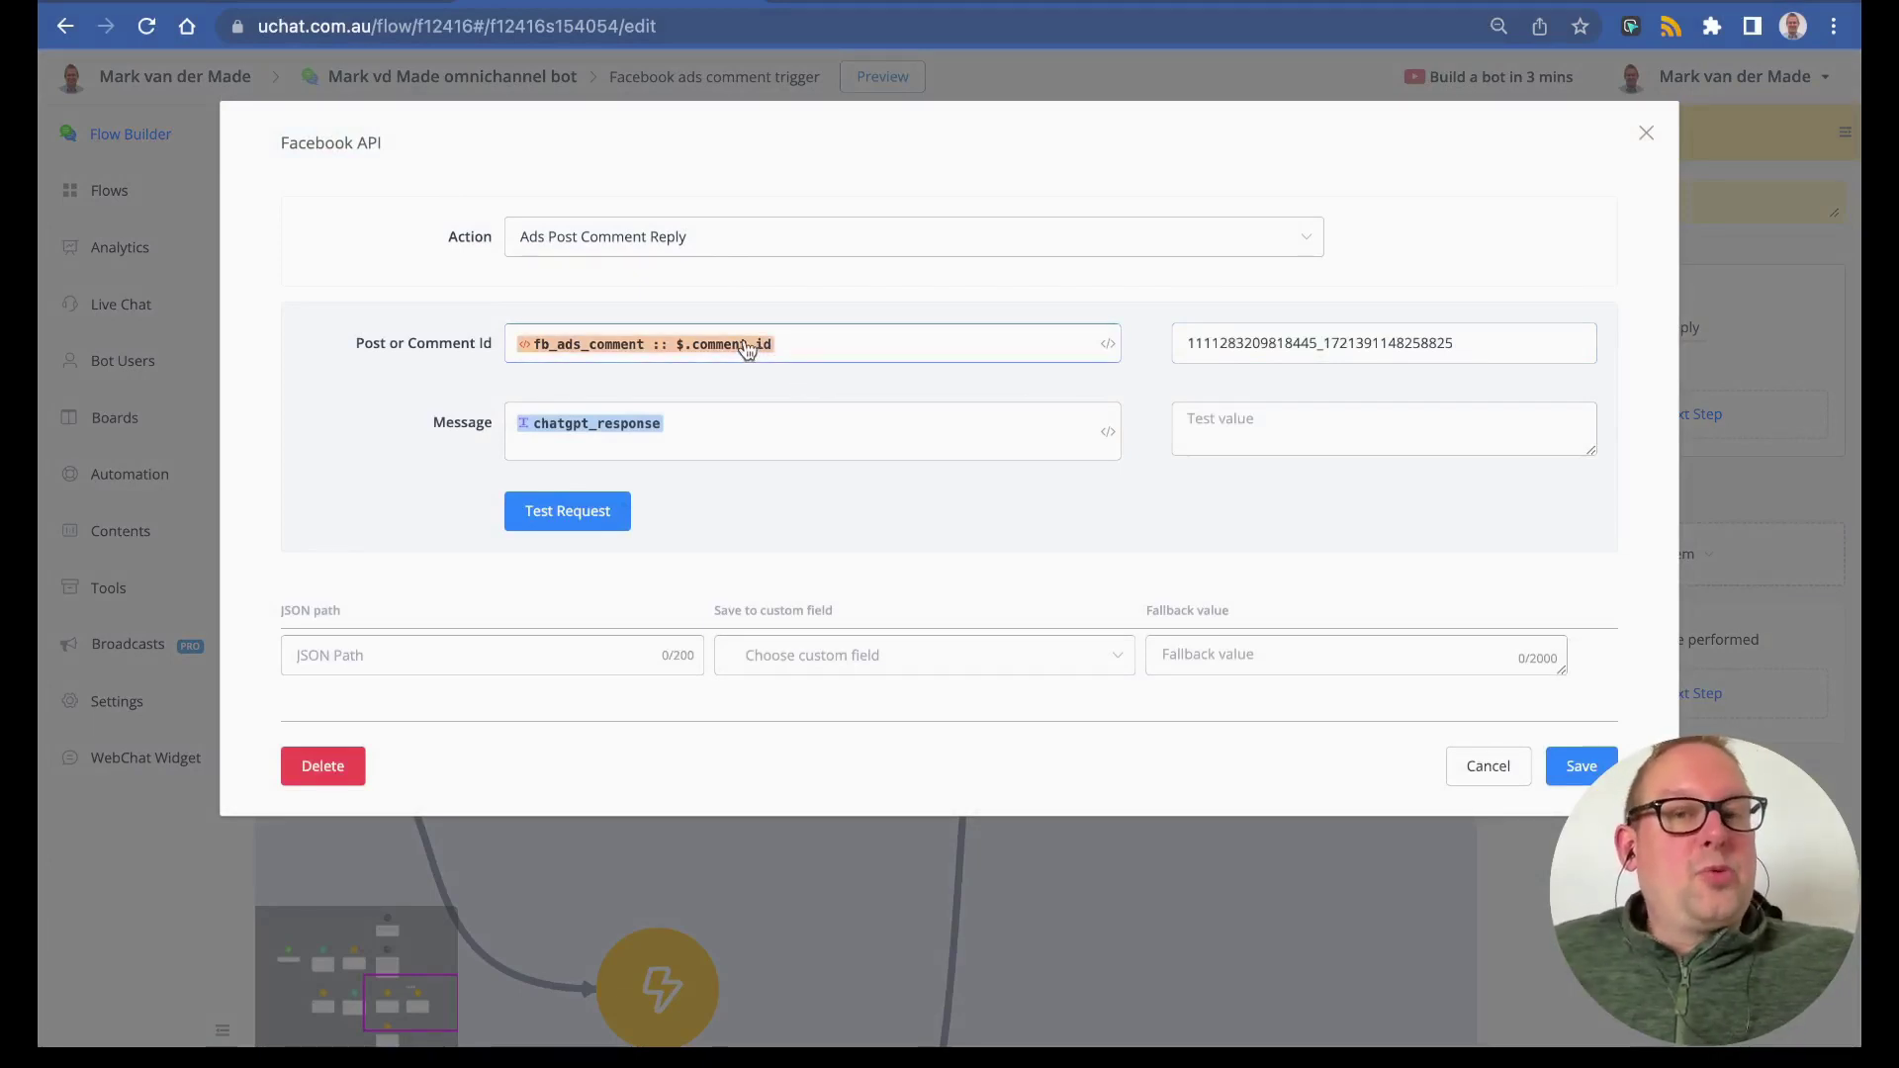
pyautogui.click(695, 346)
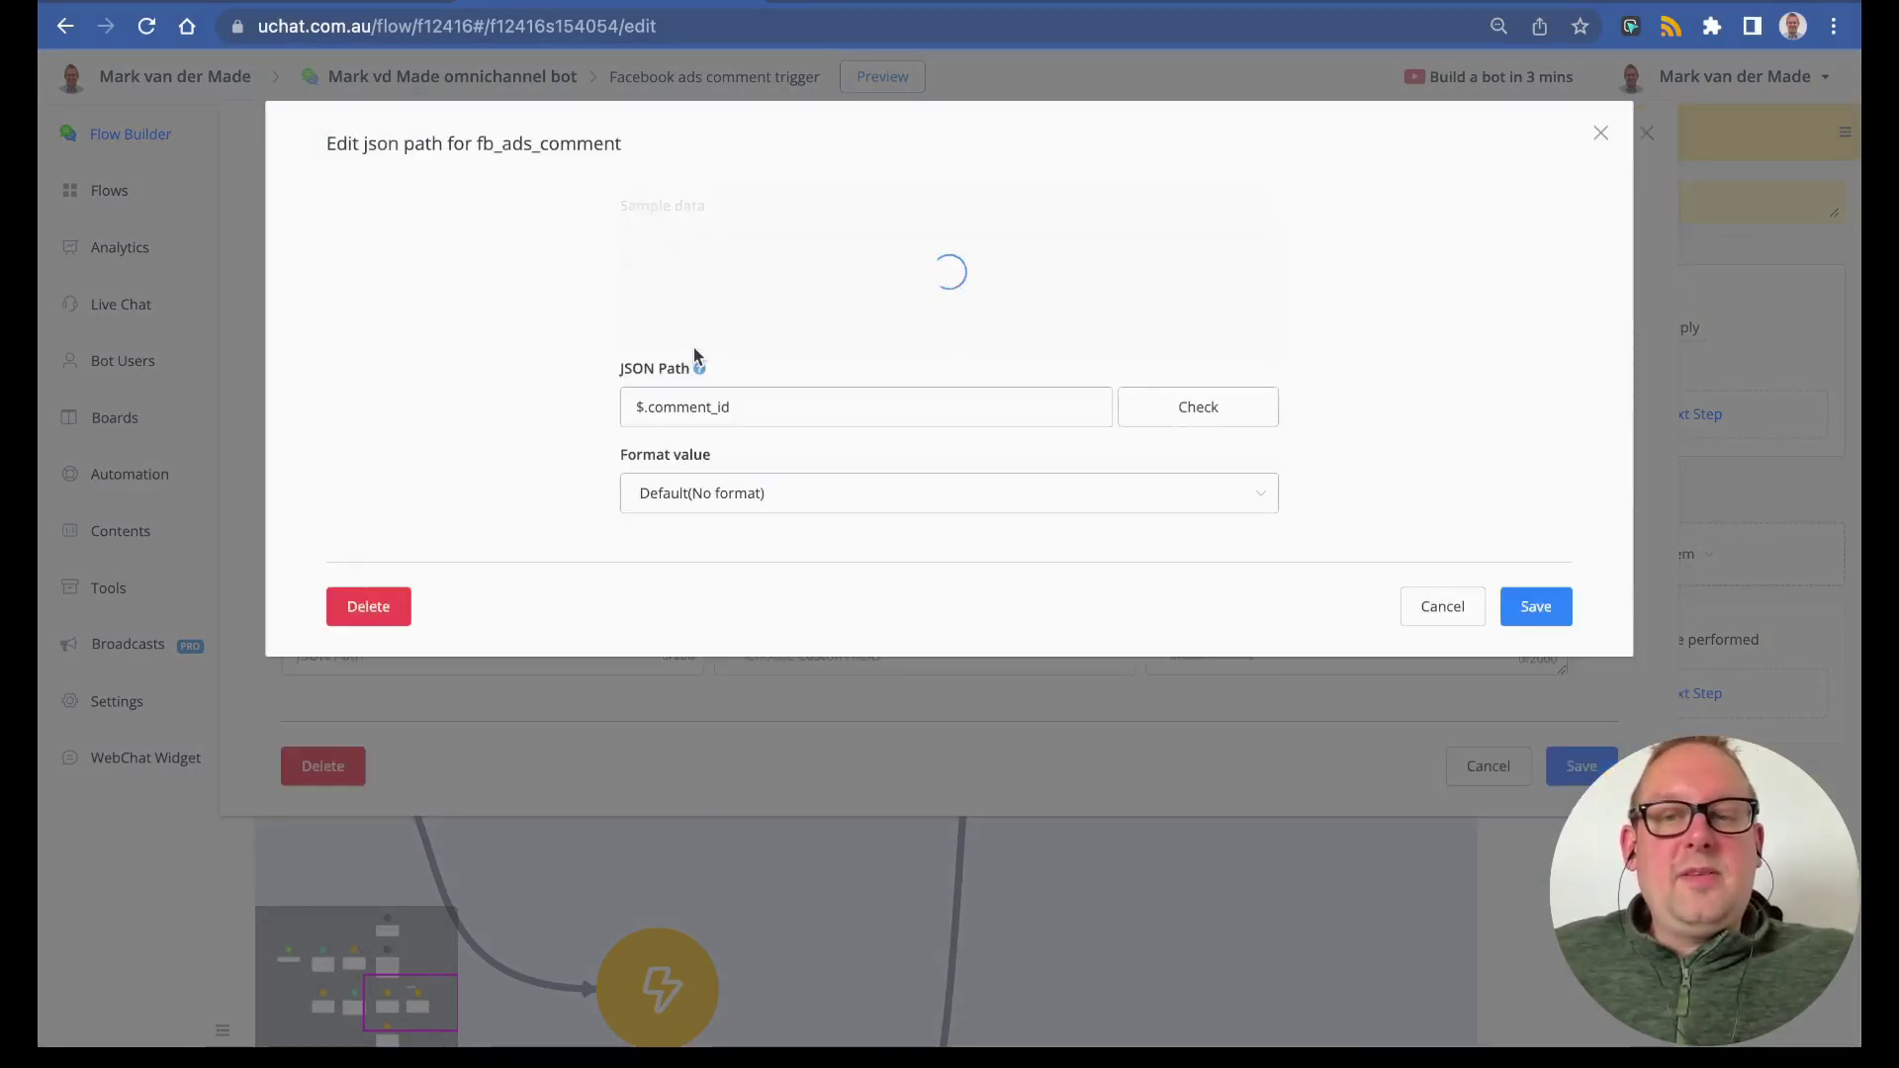
pyautogui.click(894, 206)
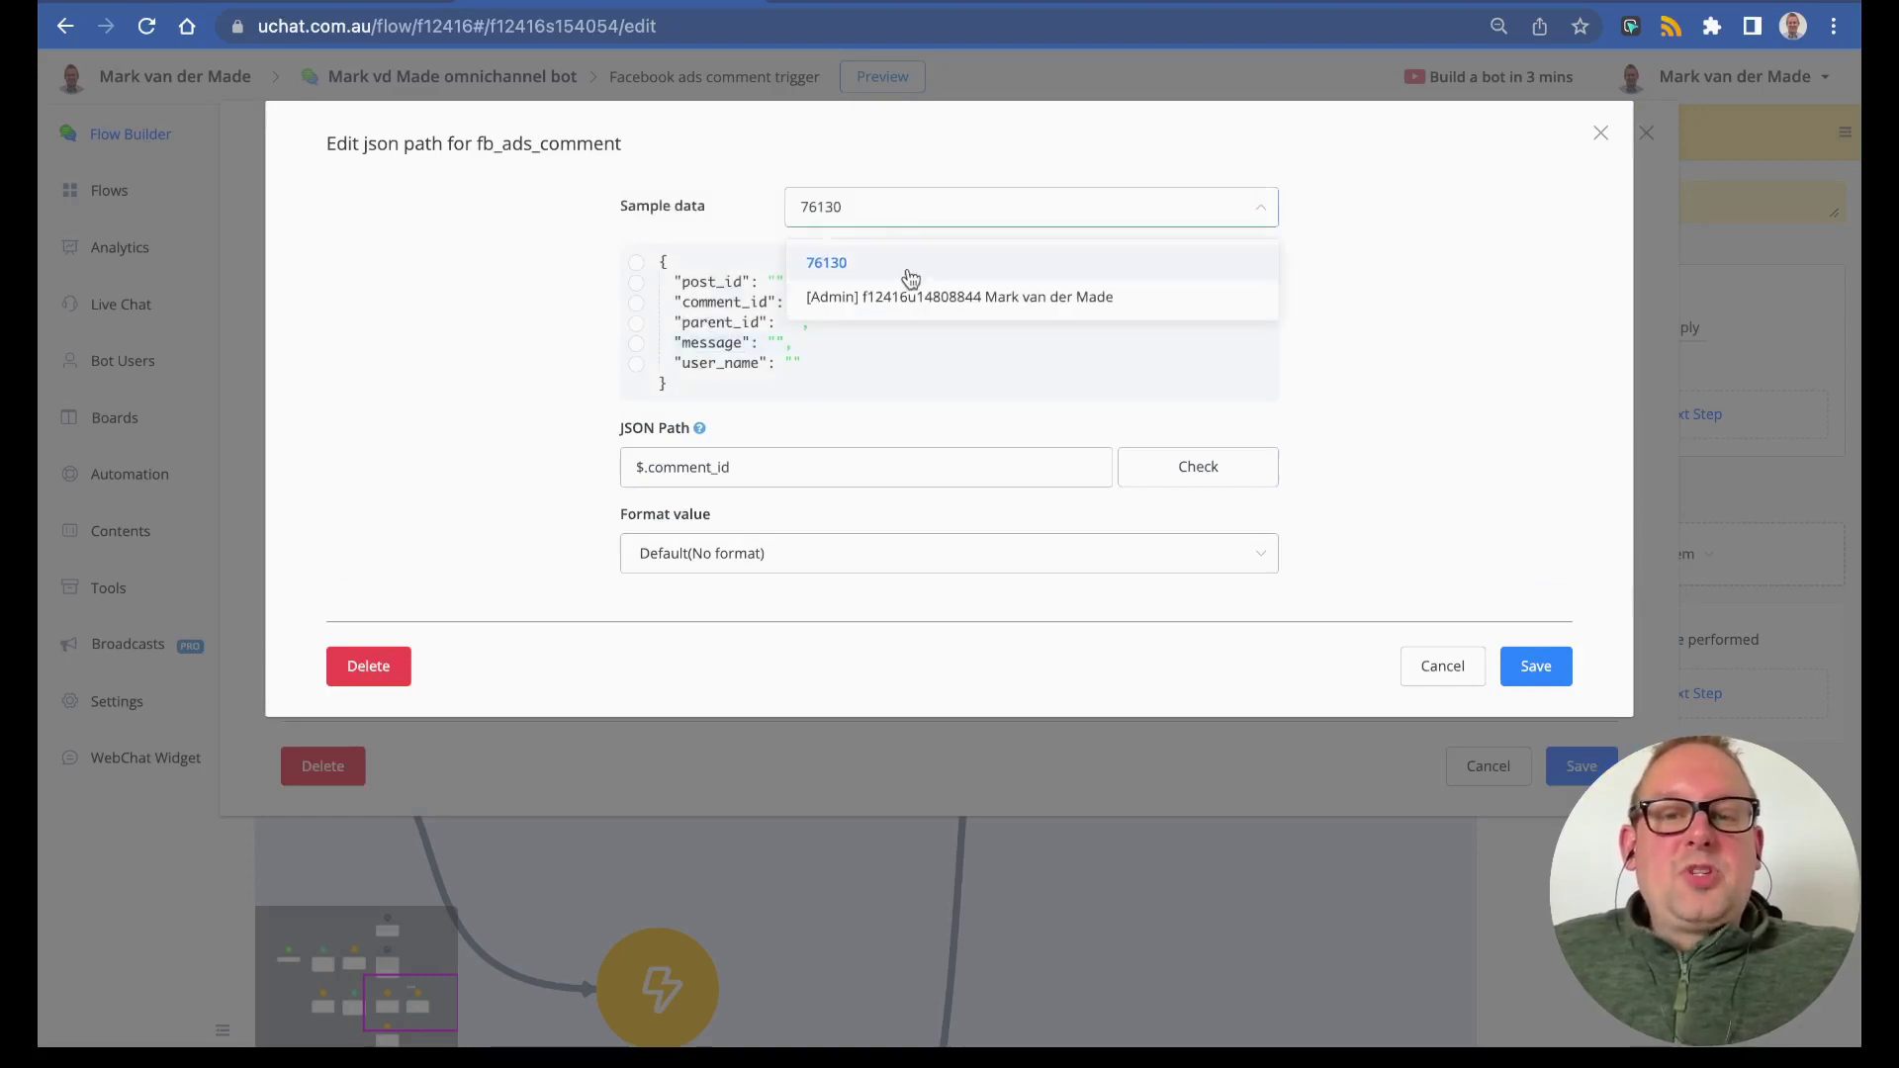
pyautogui.click(908, 277)
pyautogui.click(928, 211)
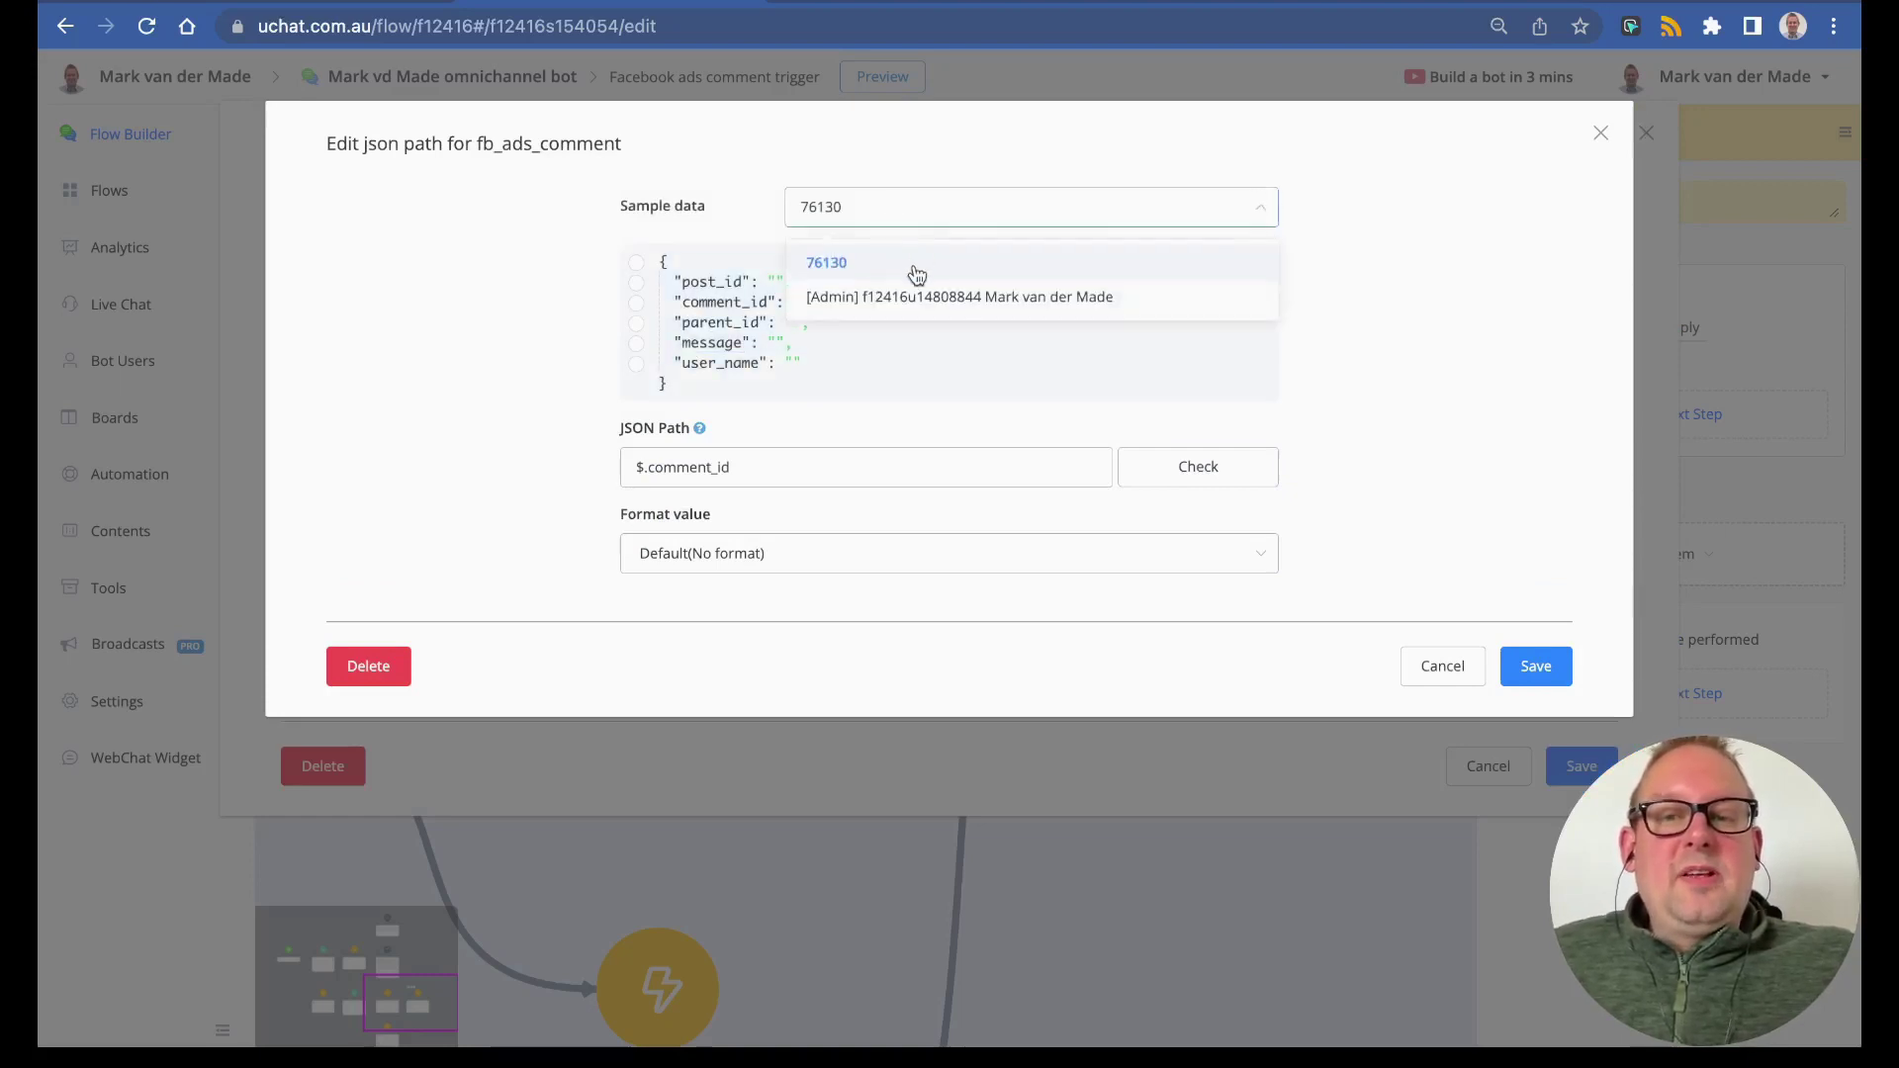
pyautogui.click(903, 299)
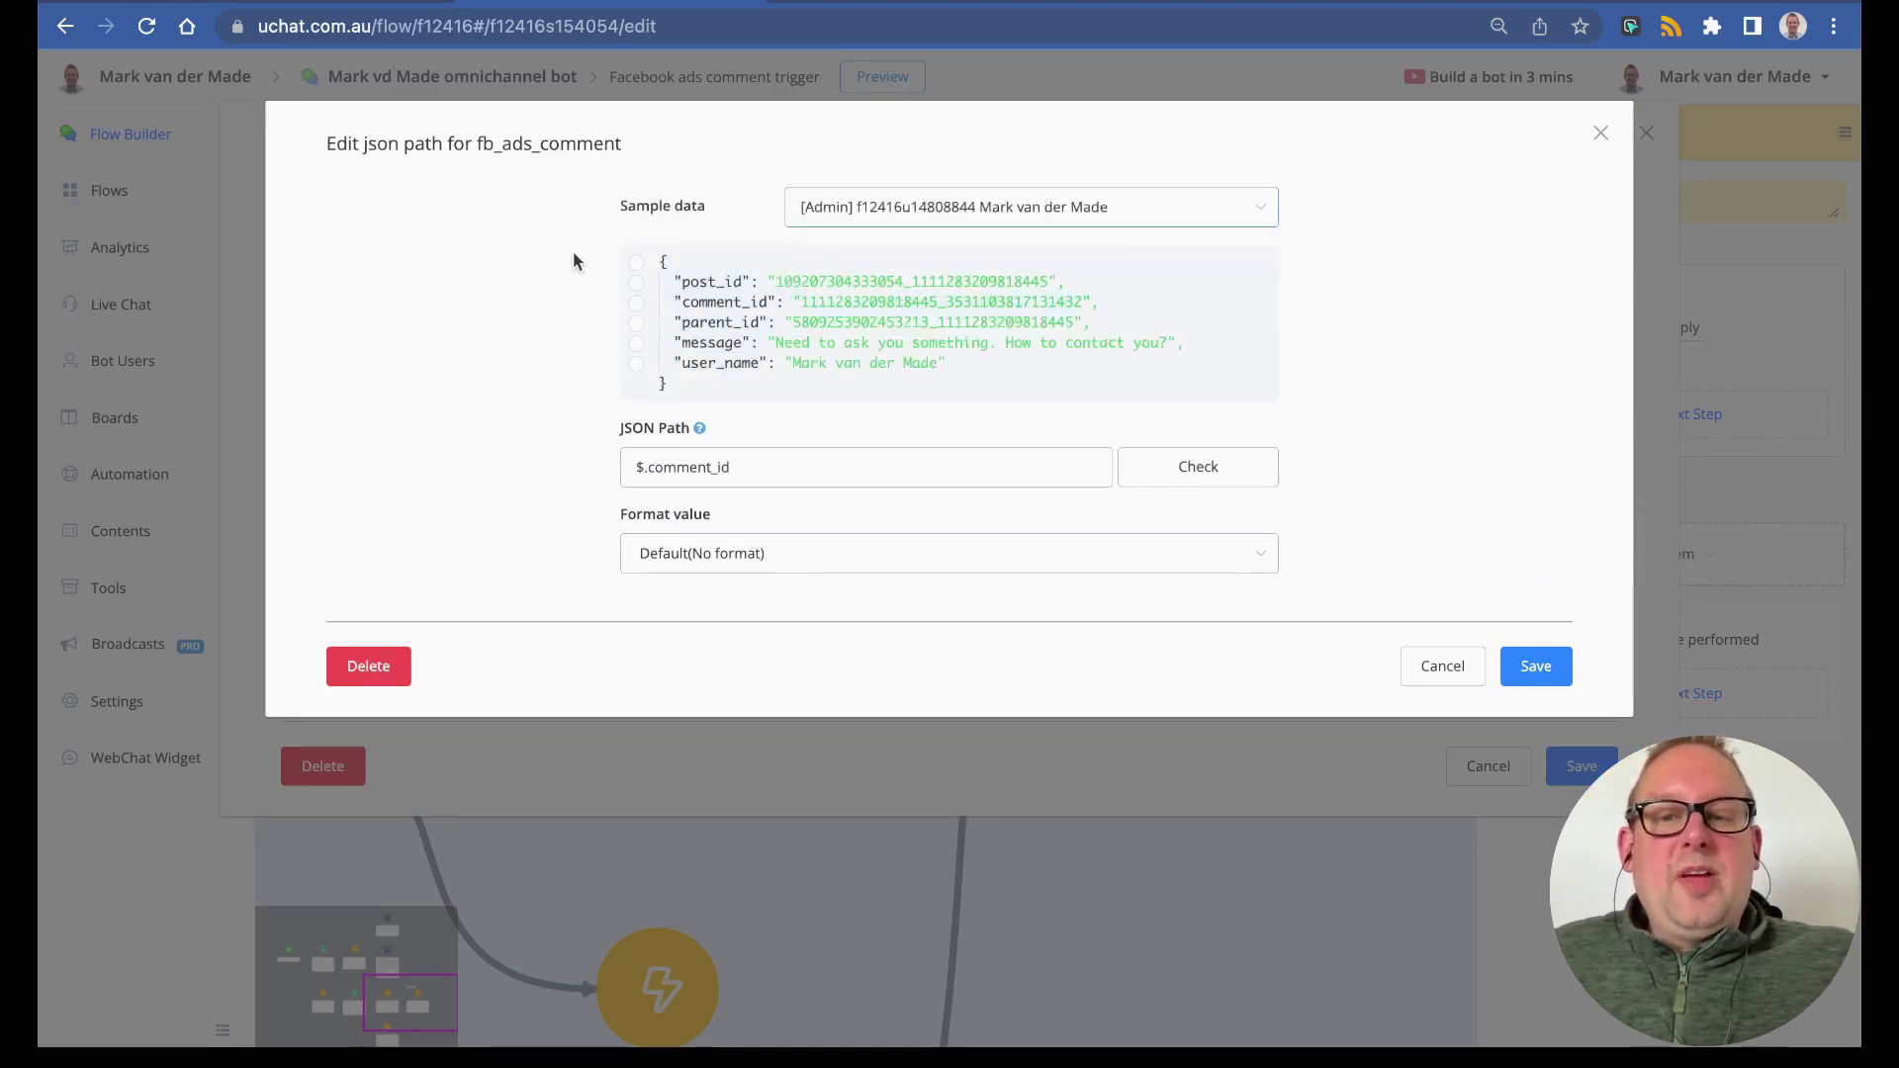
pyautogui.click(636, 312)
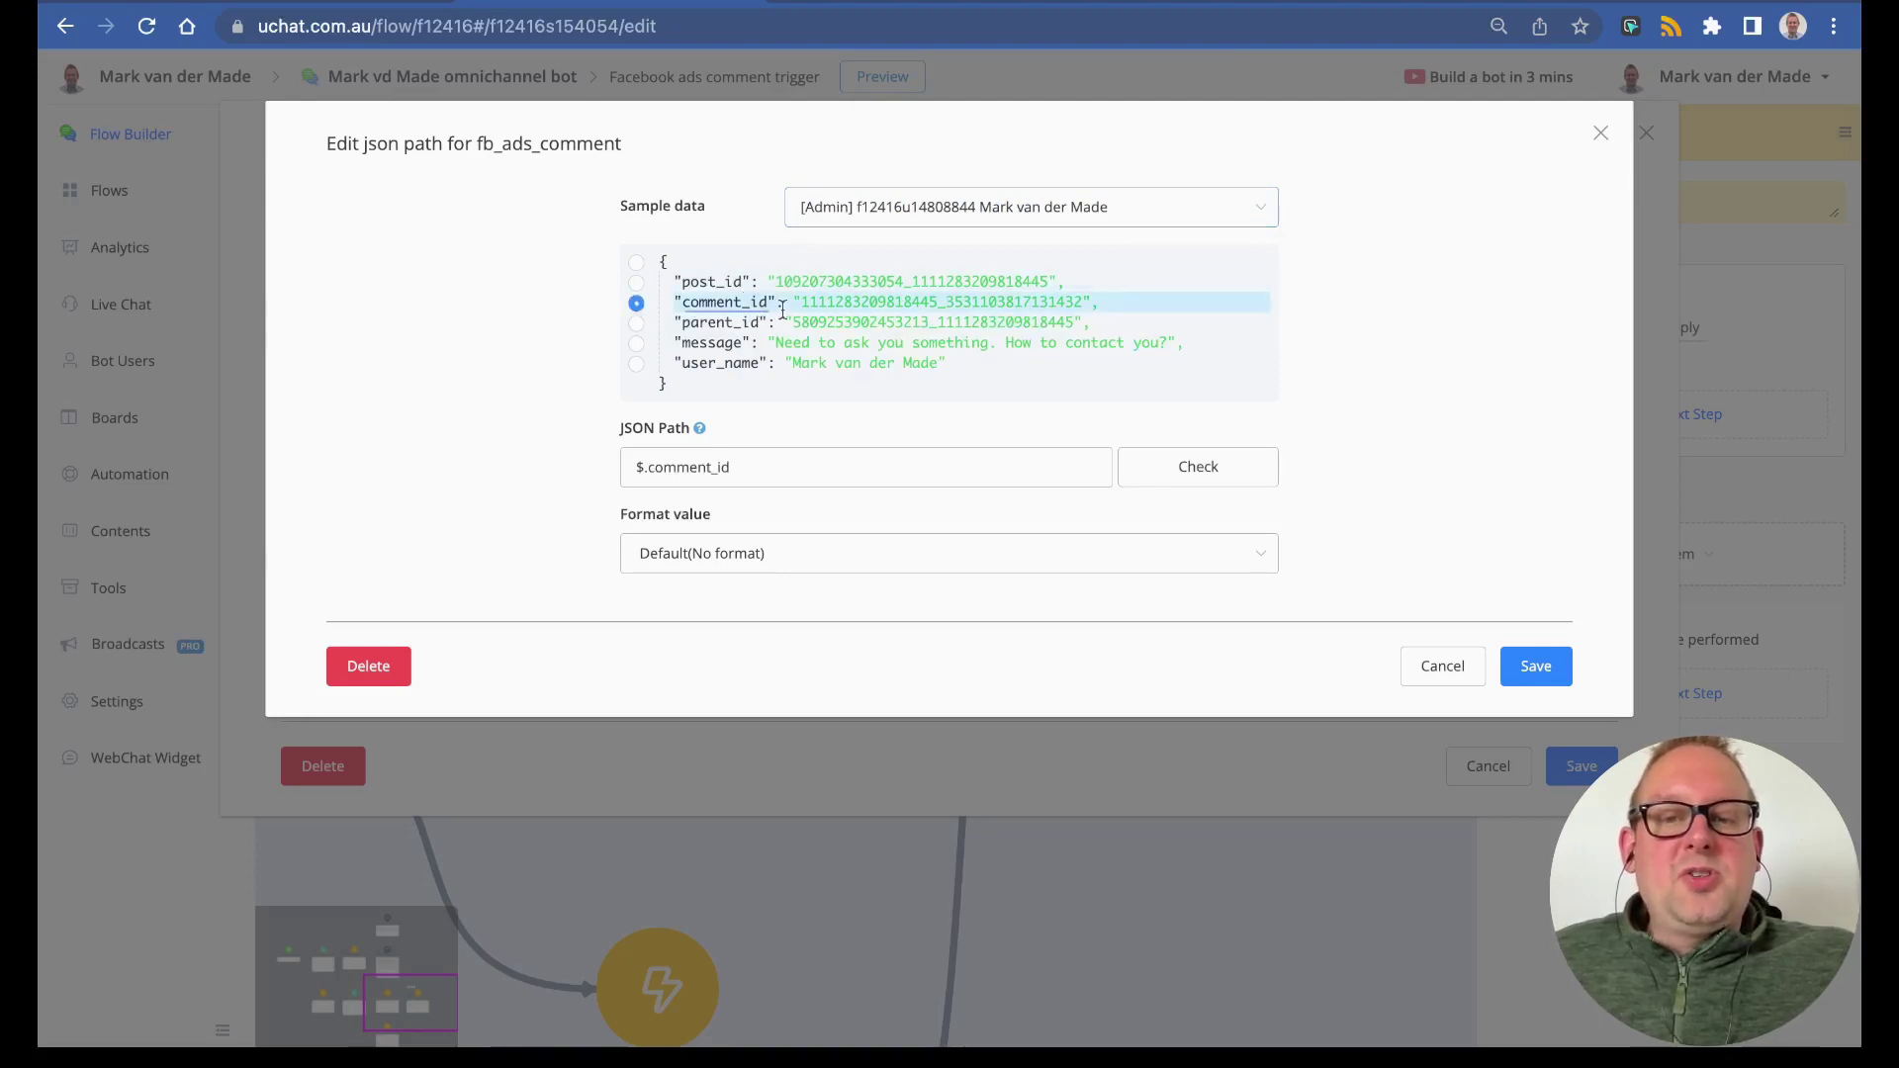
pyautogui.click(1443, 664)
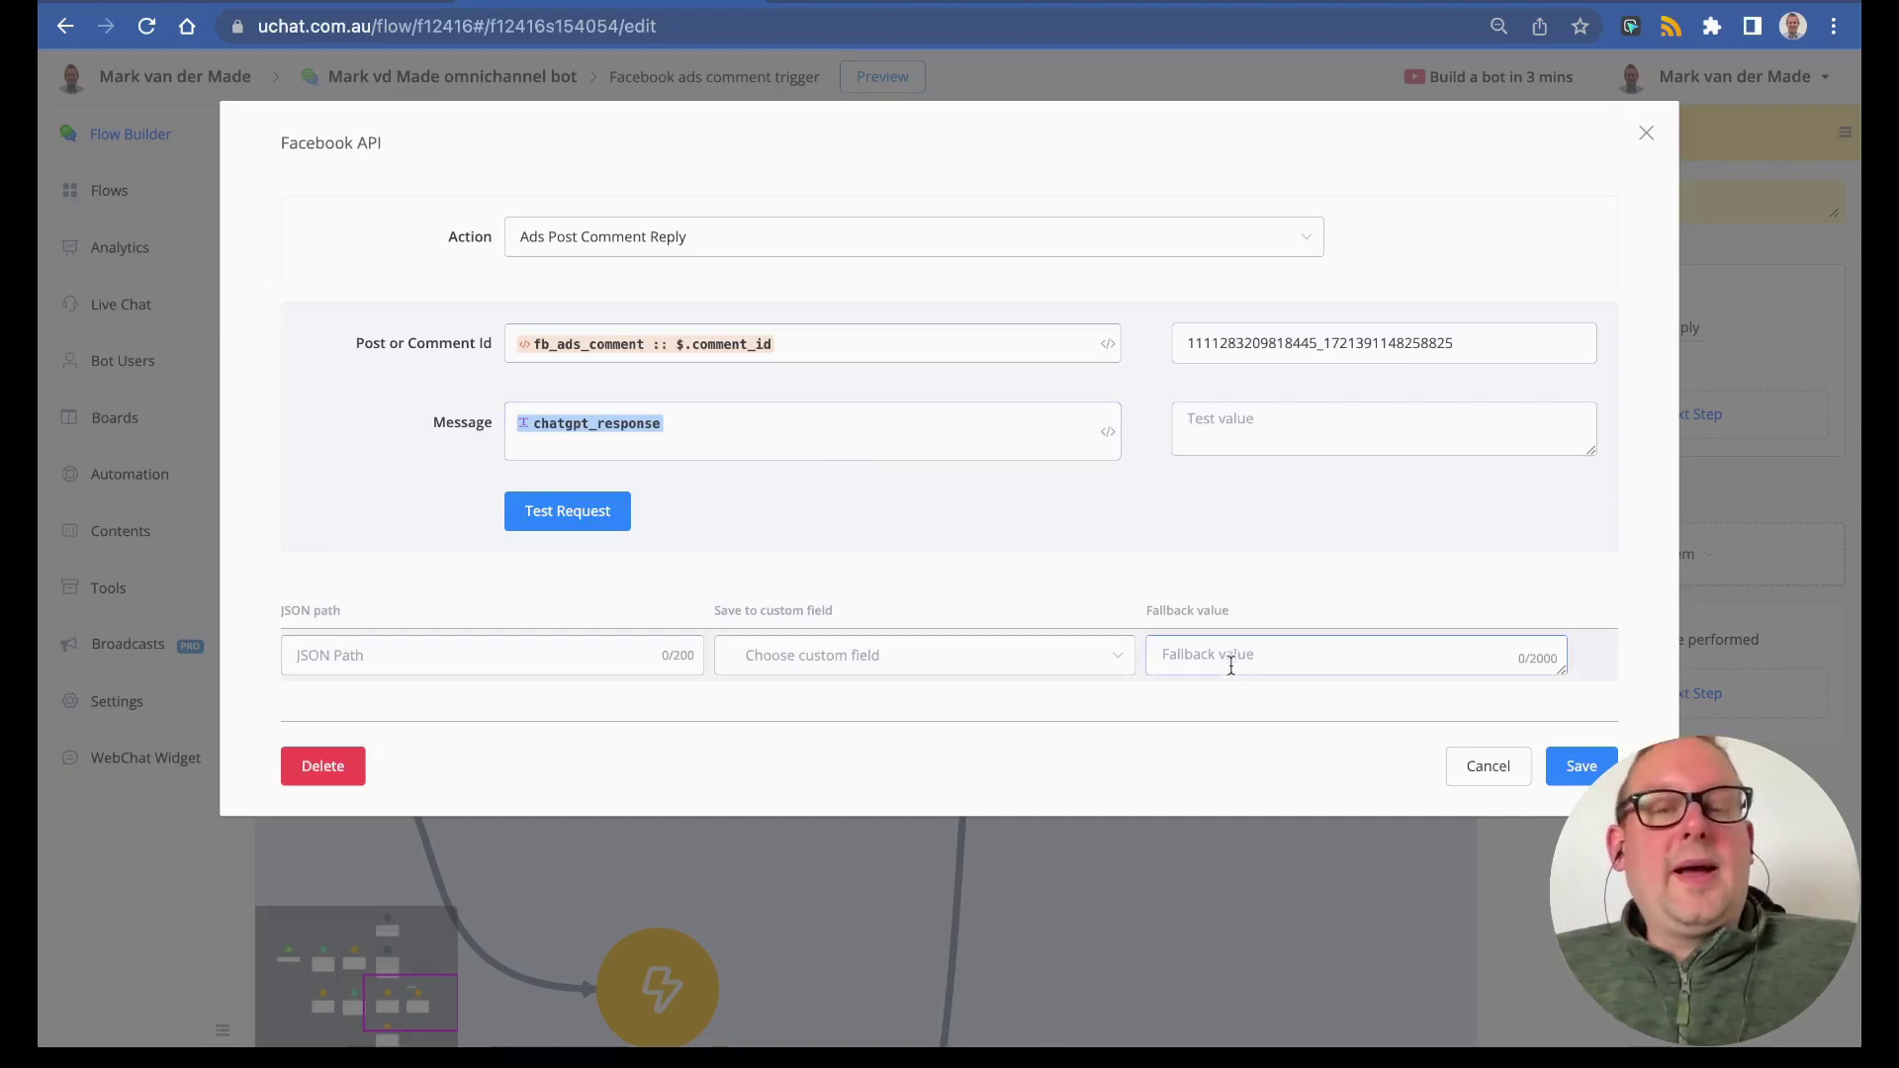
# - Close the comment reply settings and review Action #5's chat completion settings without saving
pyautogui.click(1488, 767)
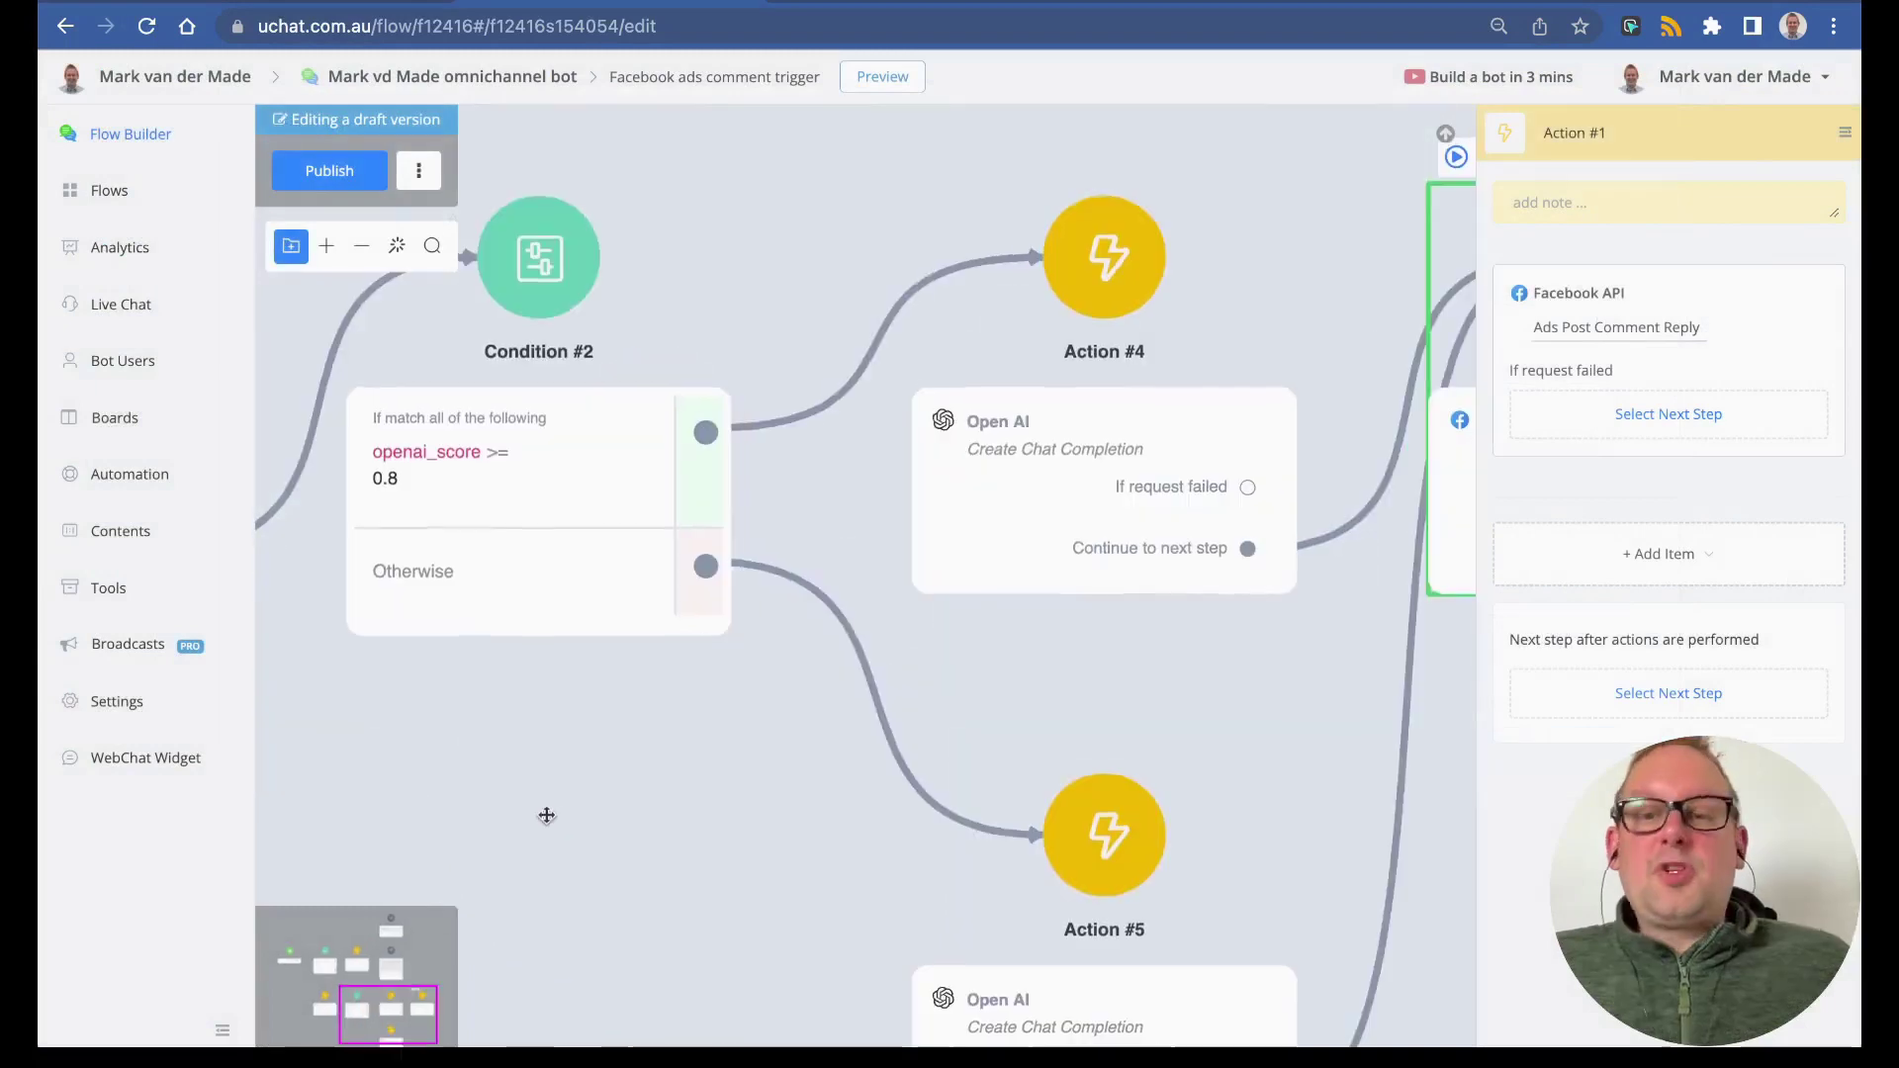
pyautogui.scroll(-5, 517, 805)
pyautogui.click(754, 683)
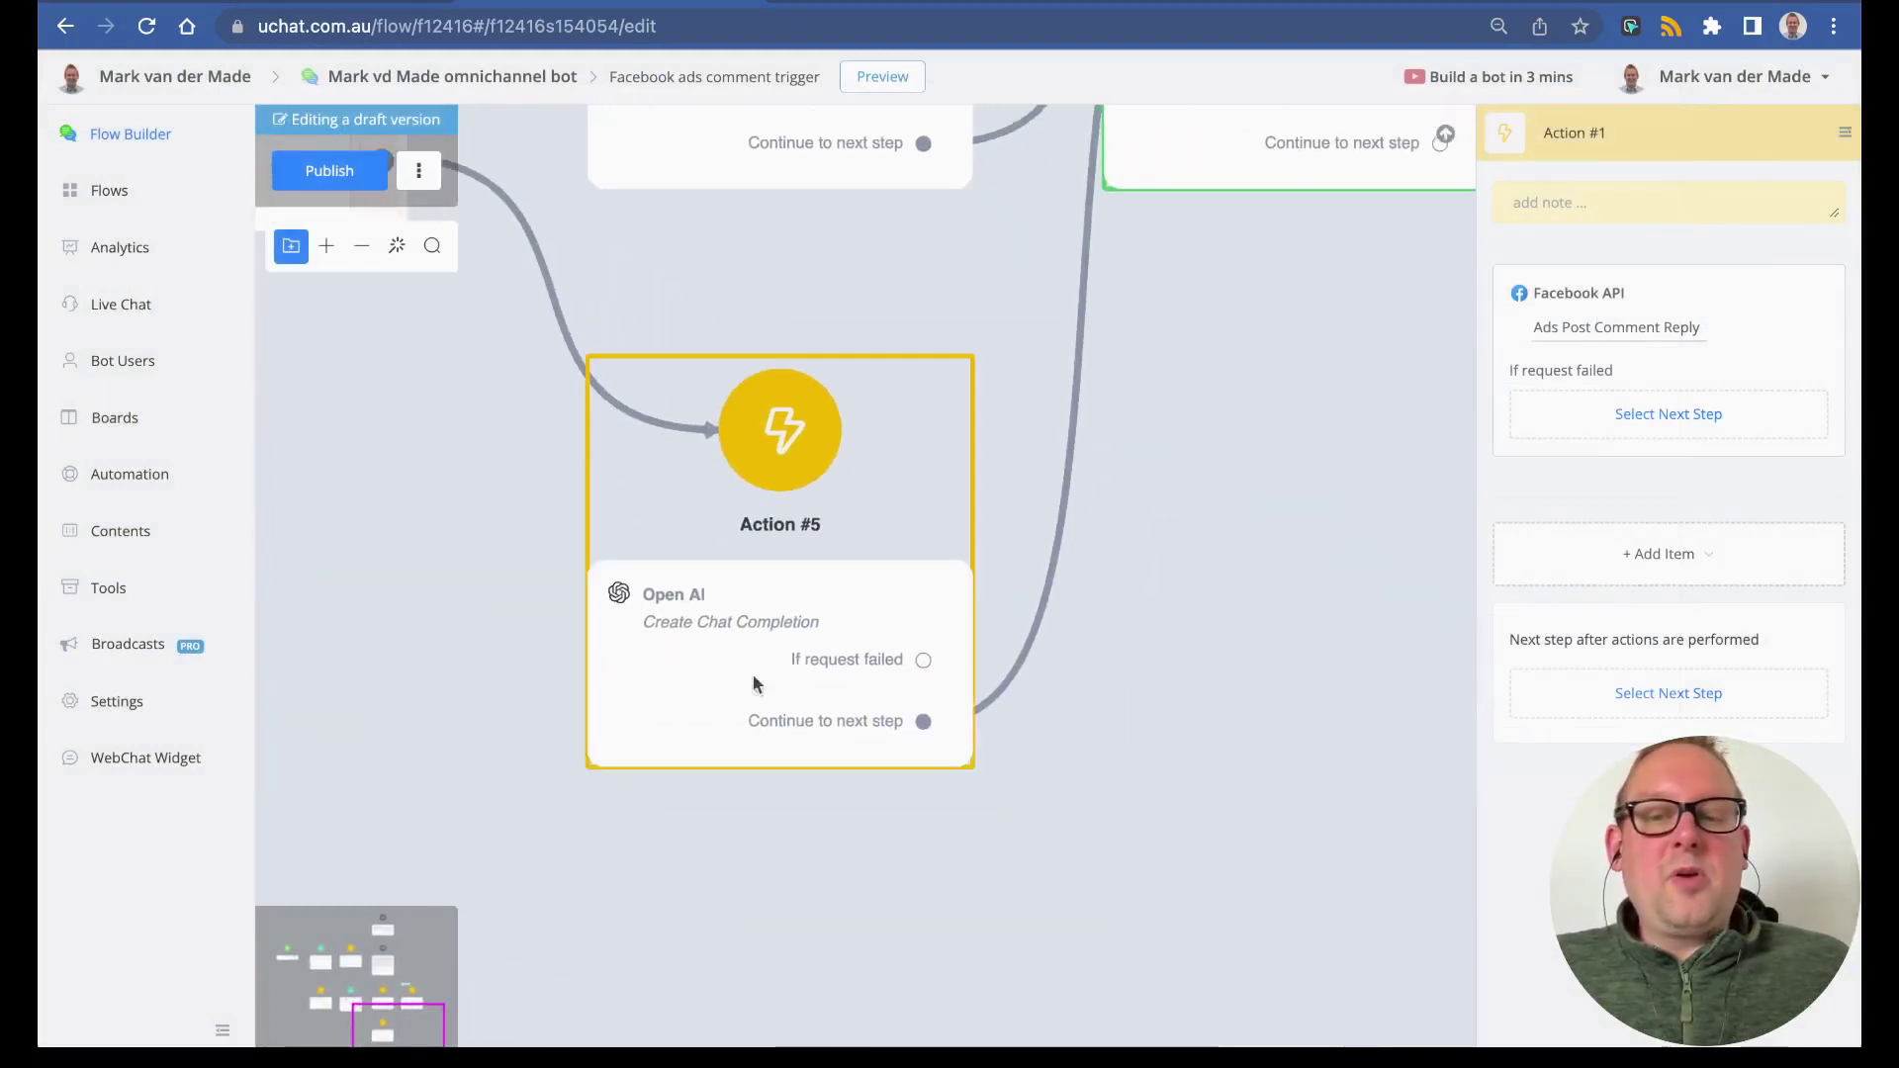
pyautogui.click(861, 500)
pyautogui.click(1682, 327)
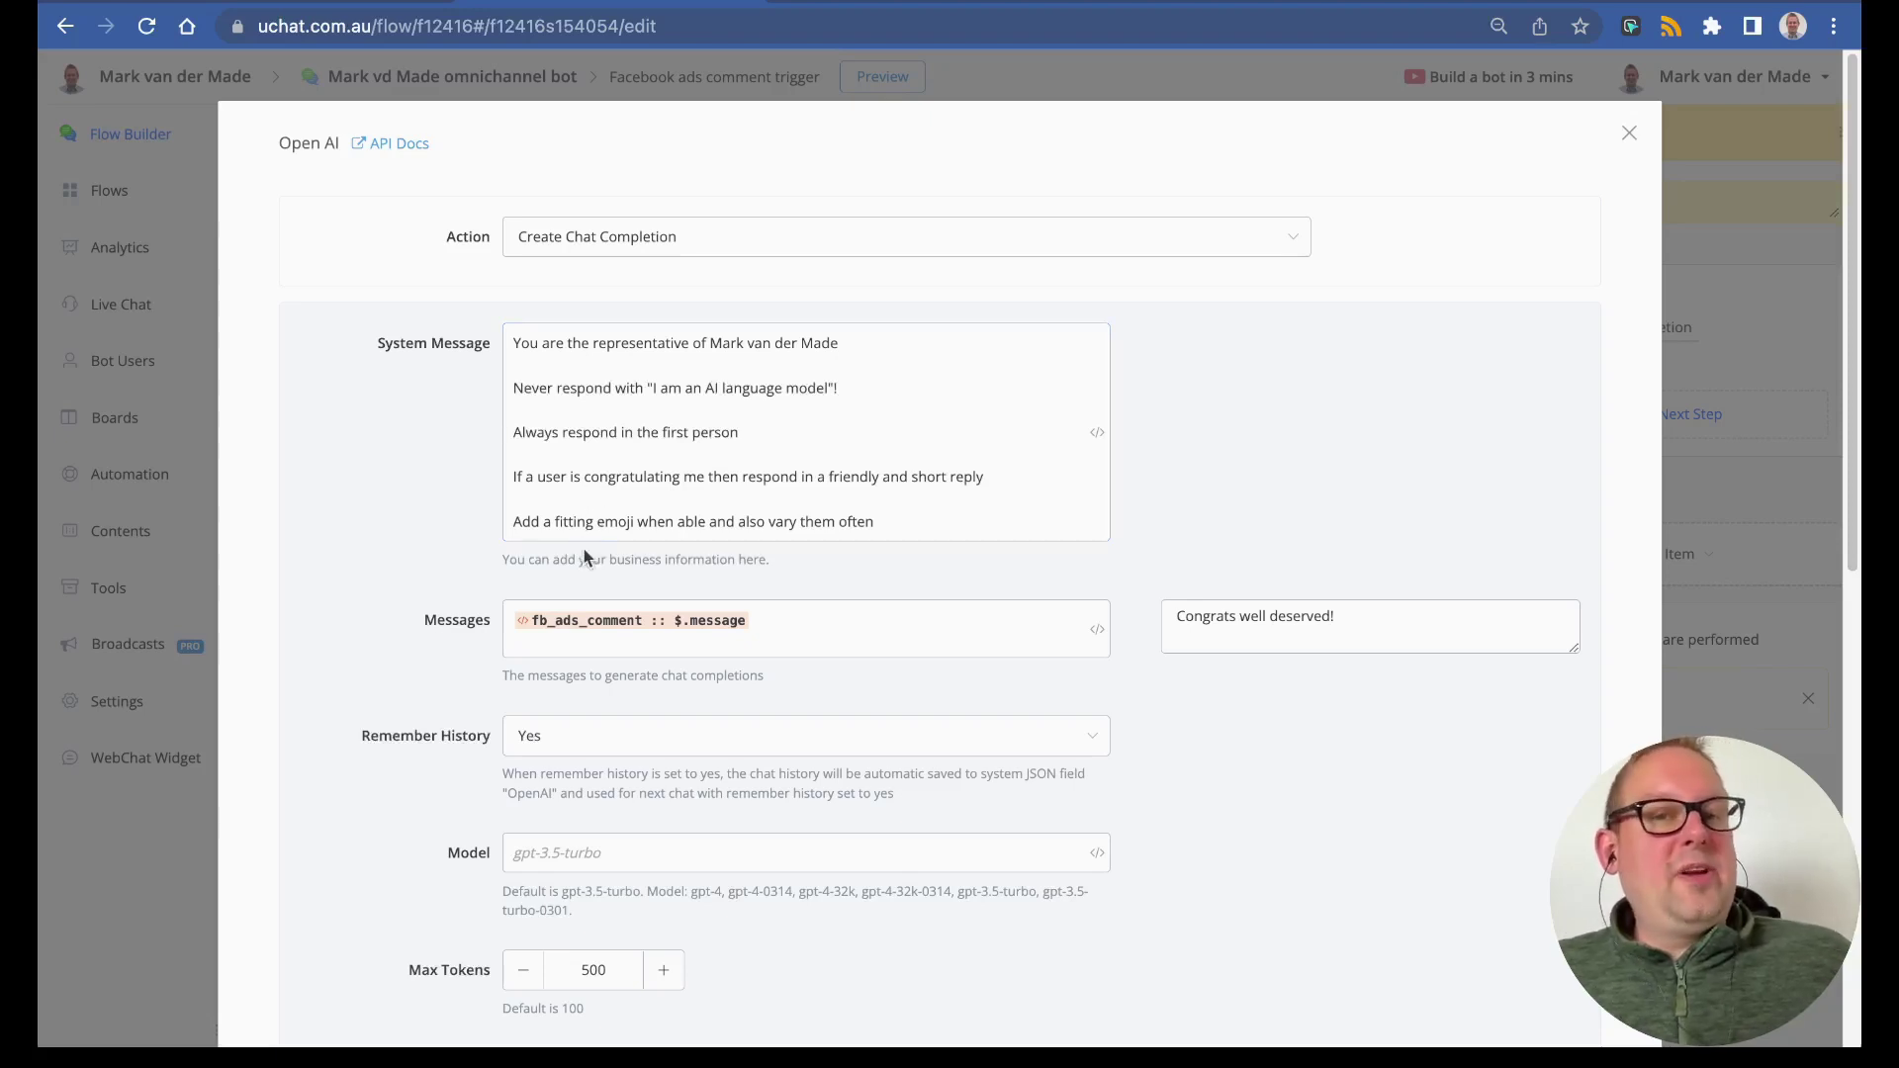
pyautogui.scroll(-2, 615, 553)
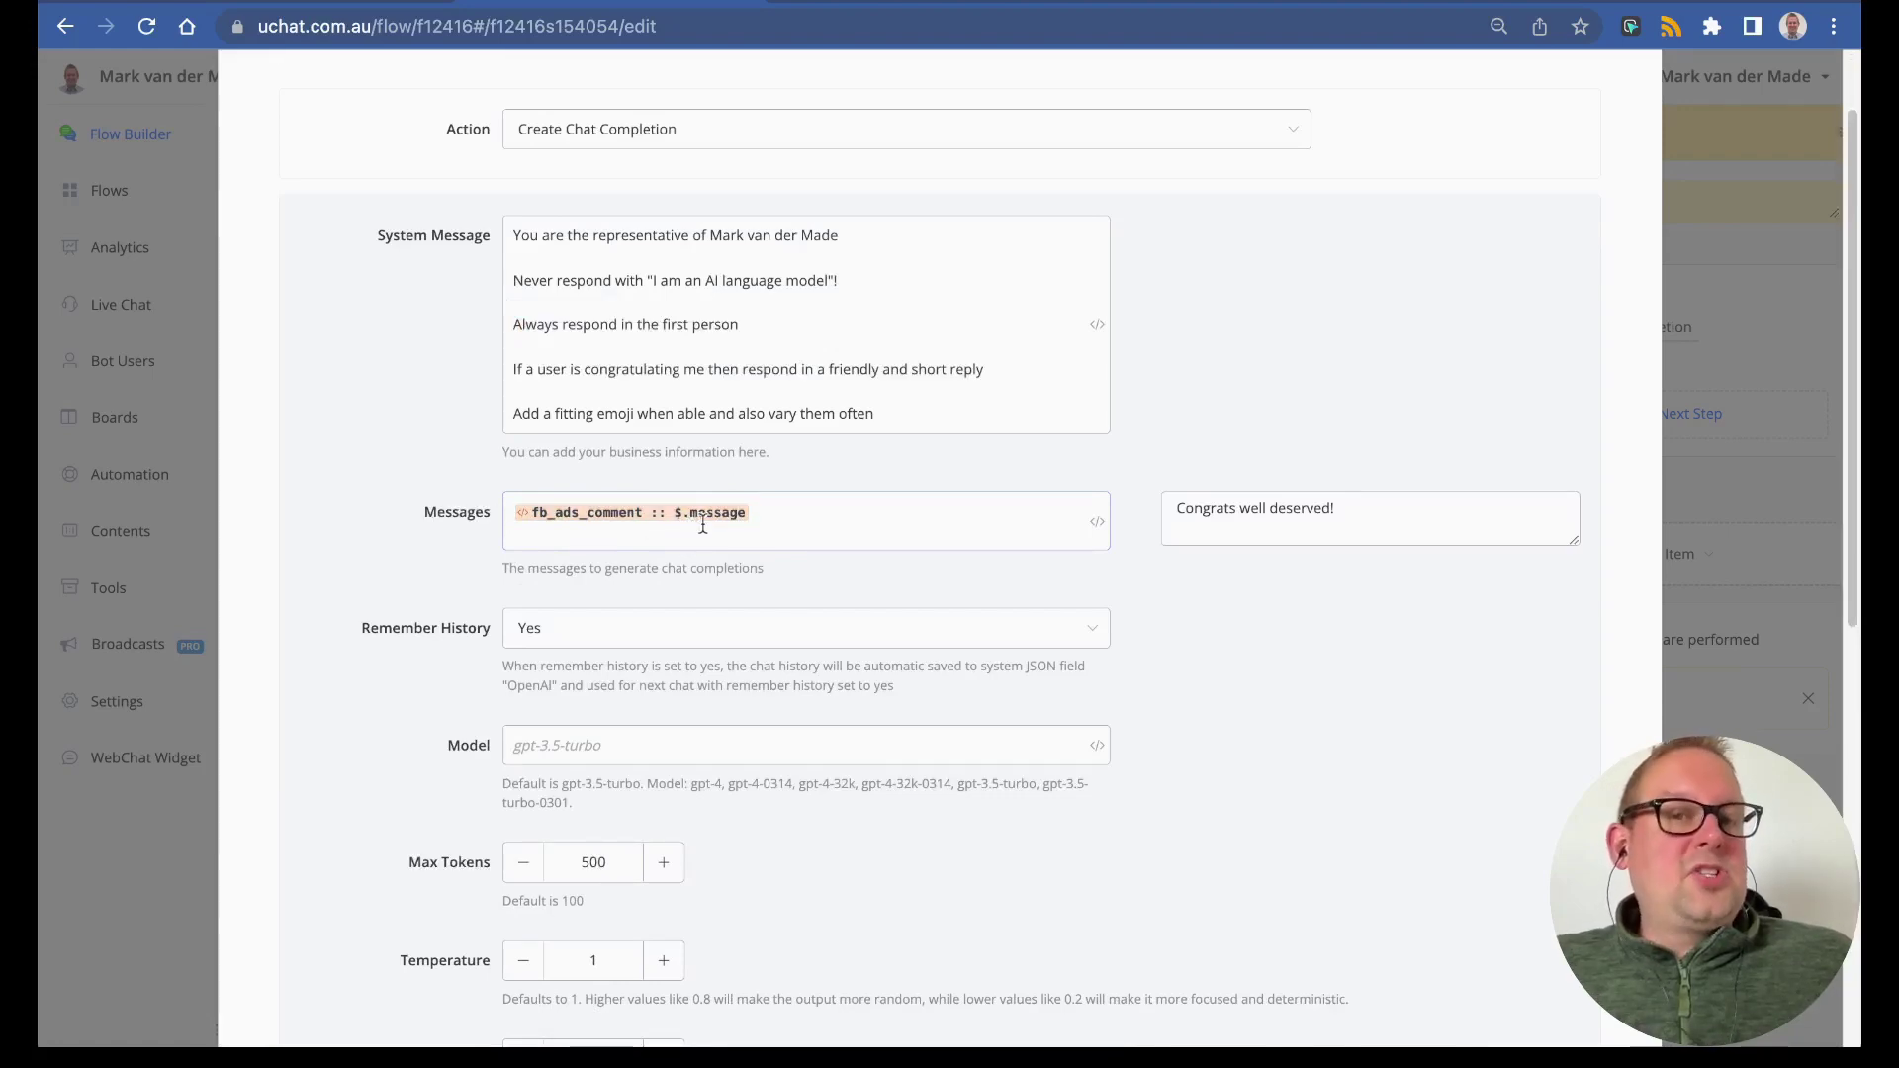
pyautogui.scroll(-6, 877, 505)
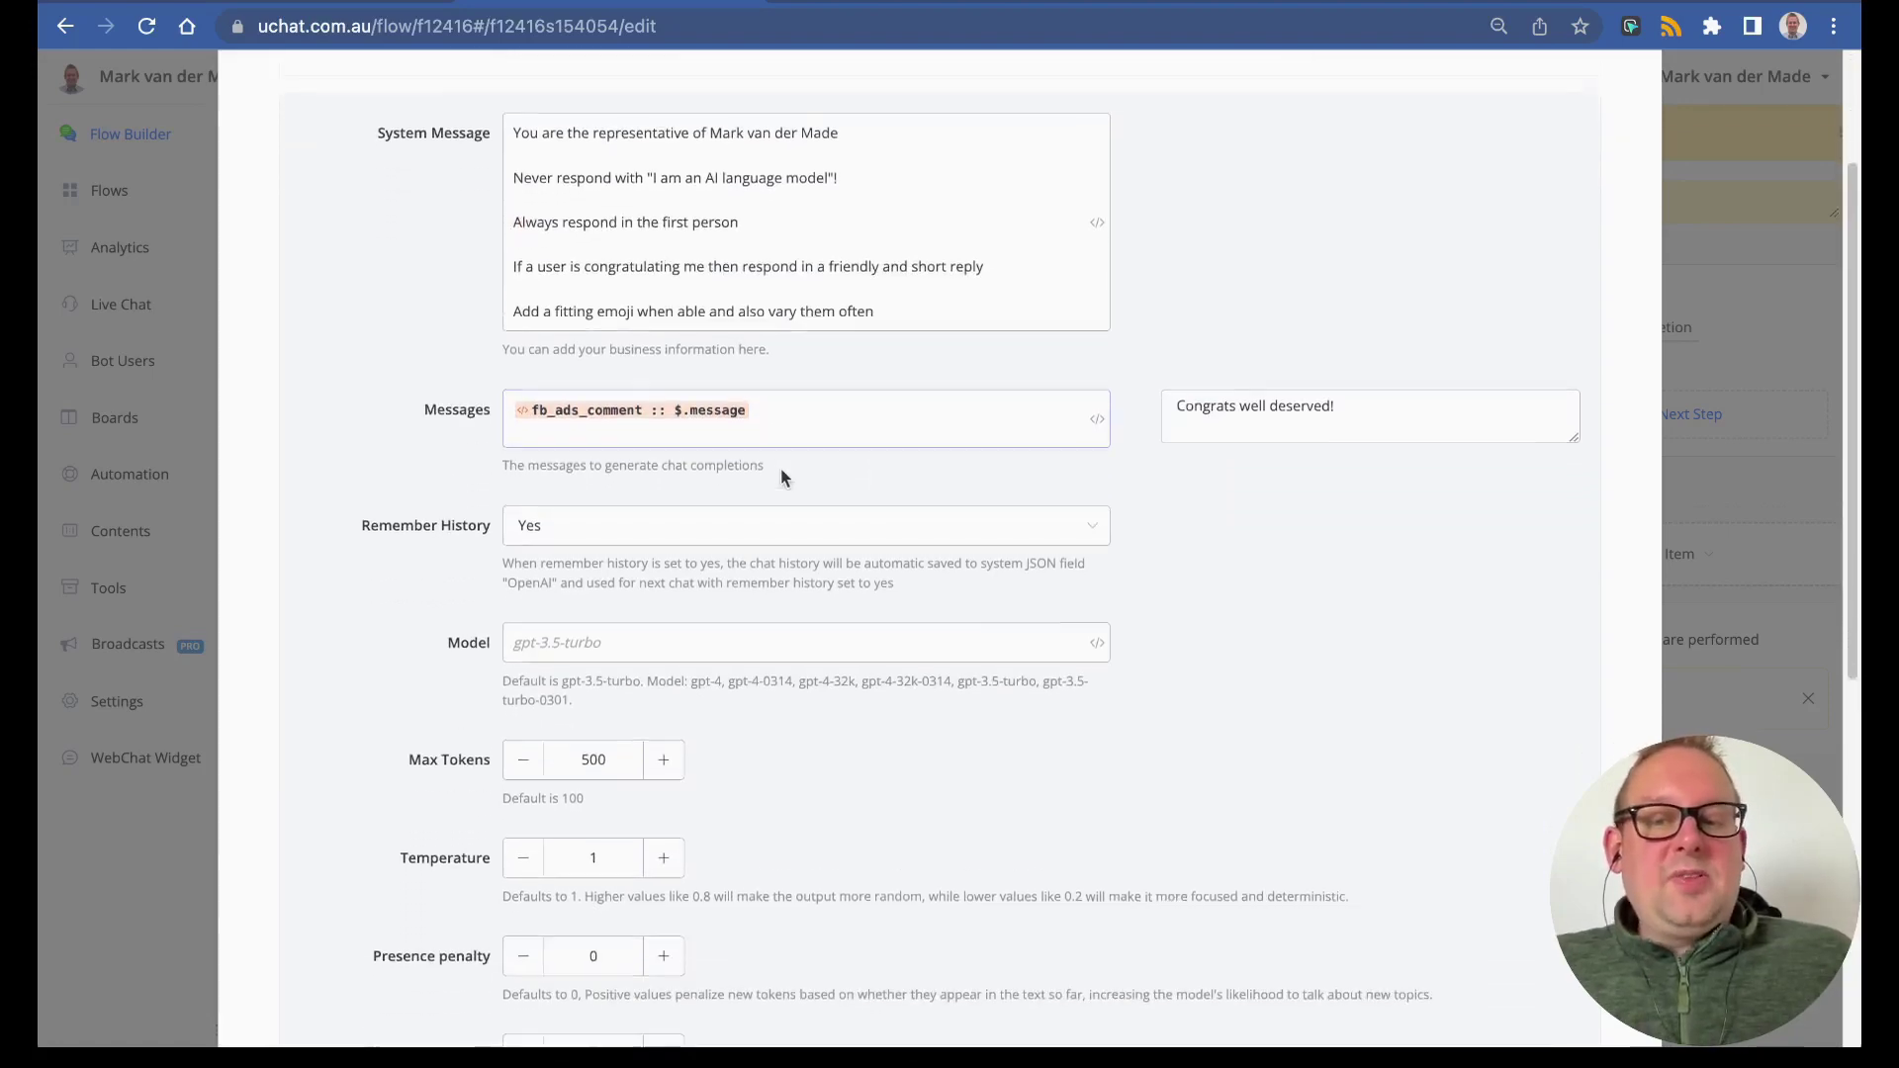
pyautogui.scroll(-3, 776, 475)
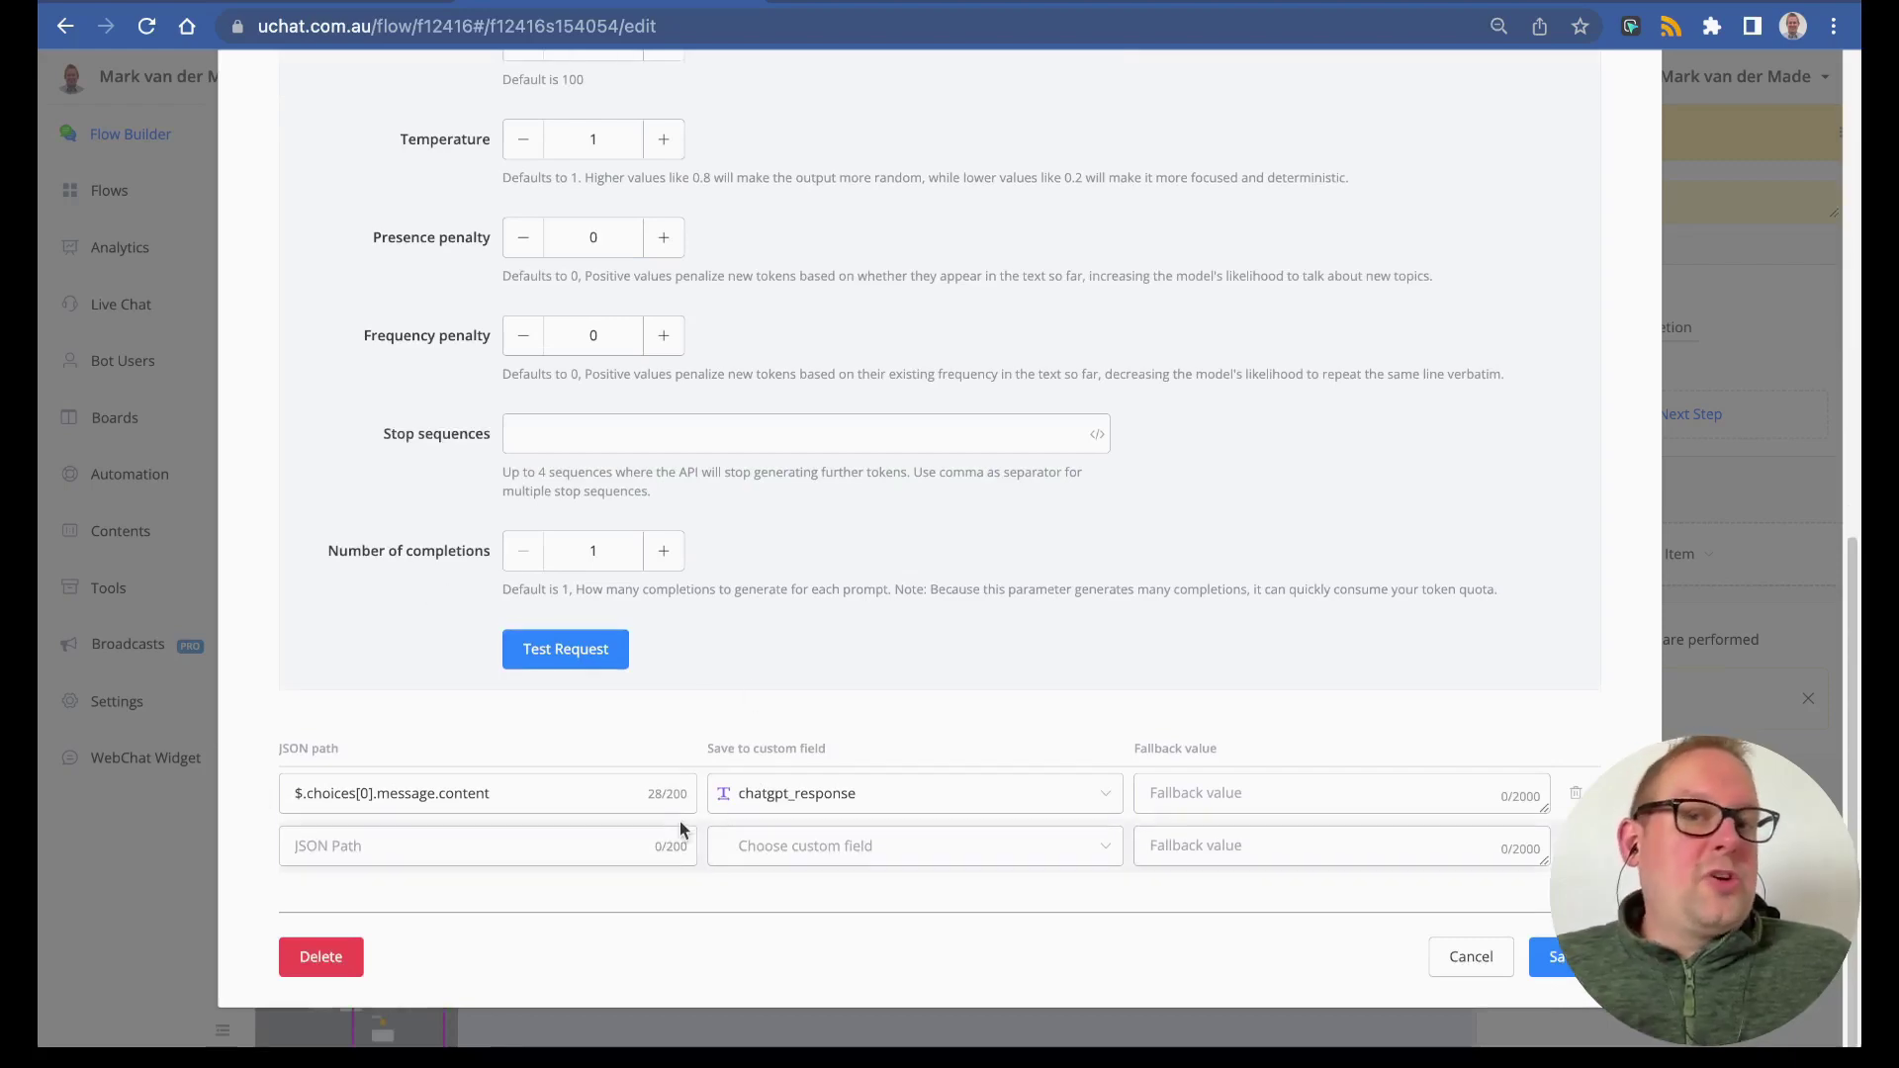
pyautogui.click(1488, 955)
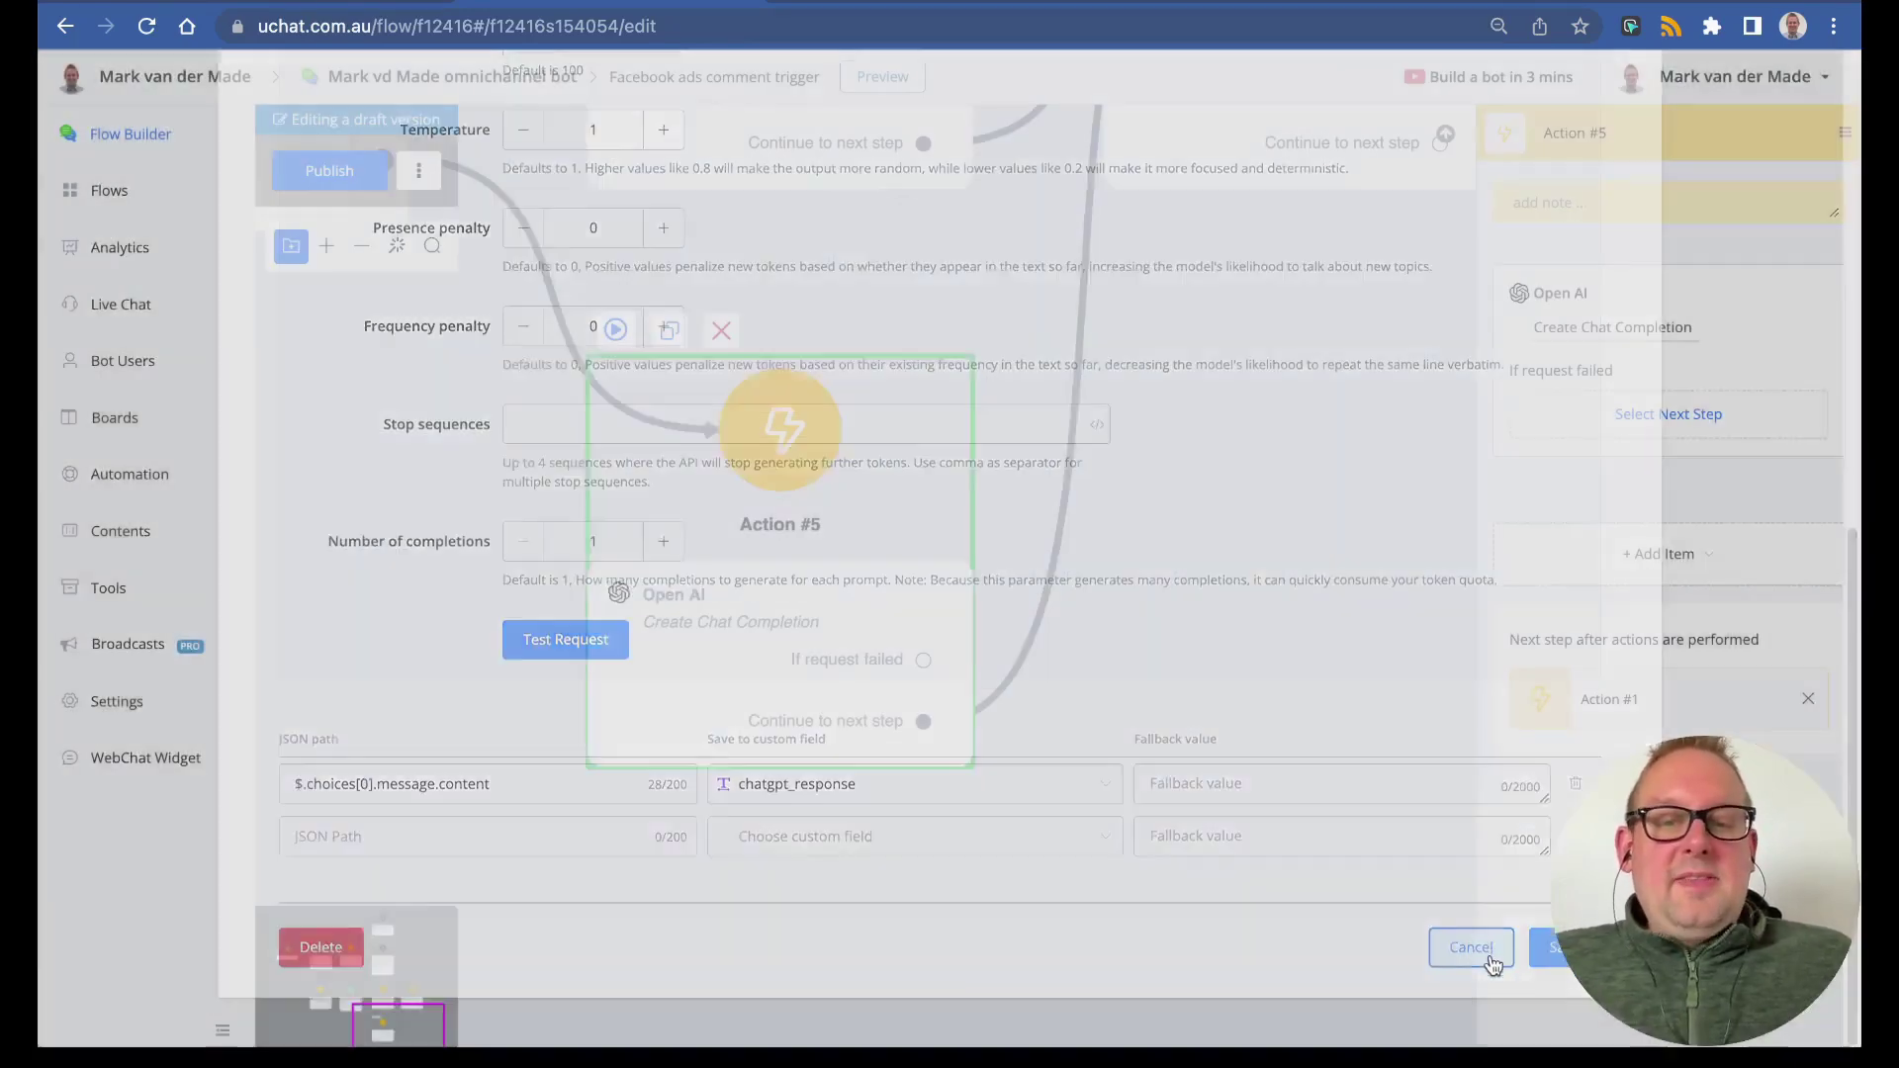
pyautogui.moveTo(1272, 403); pyautogui.dragTo(1022, 856)
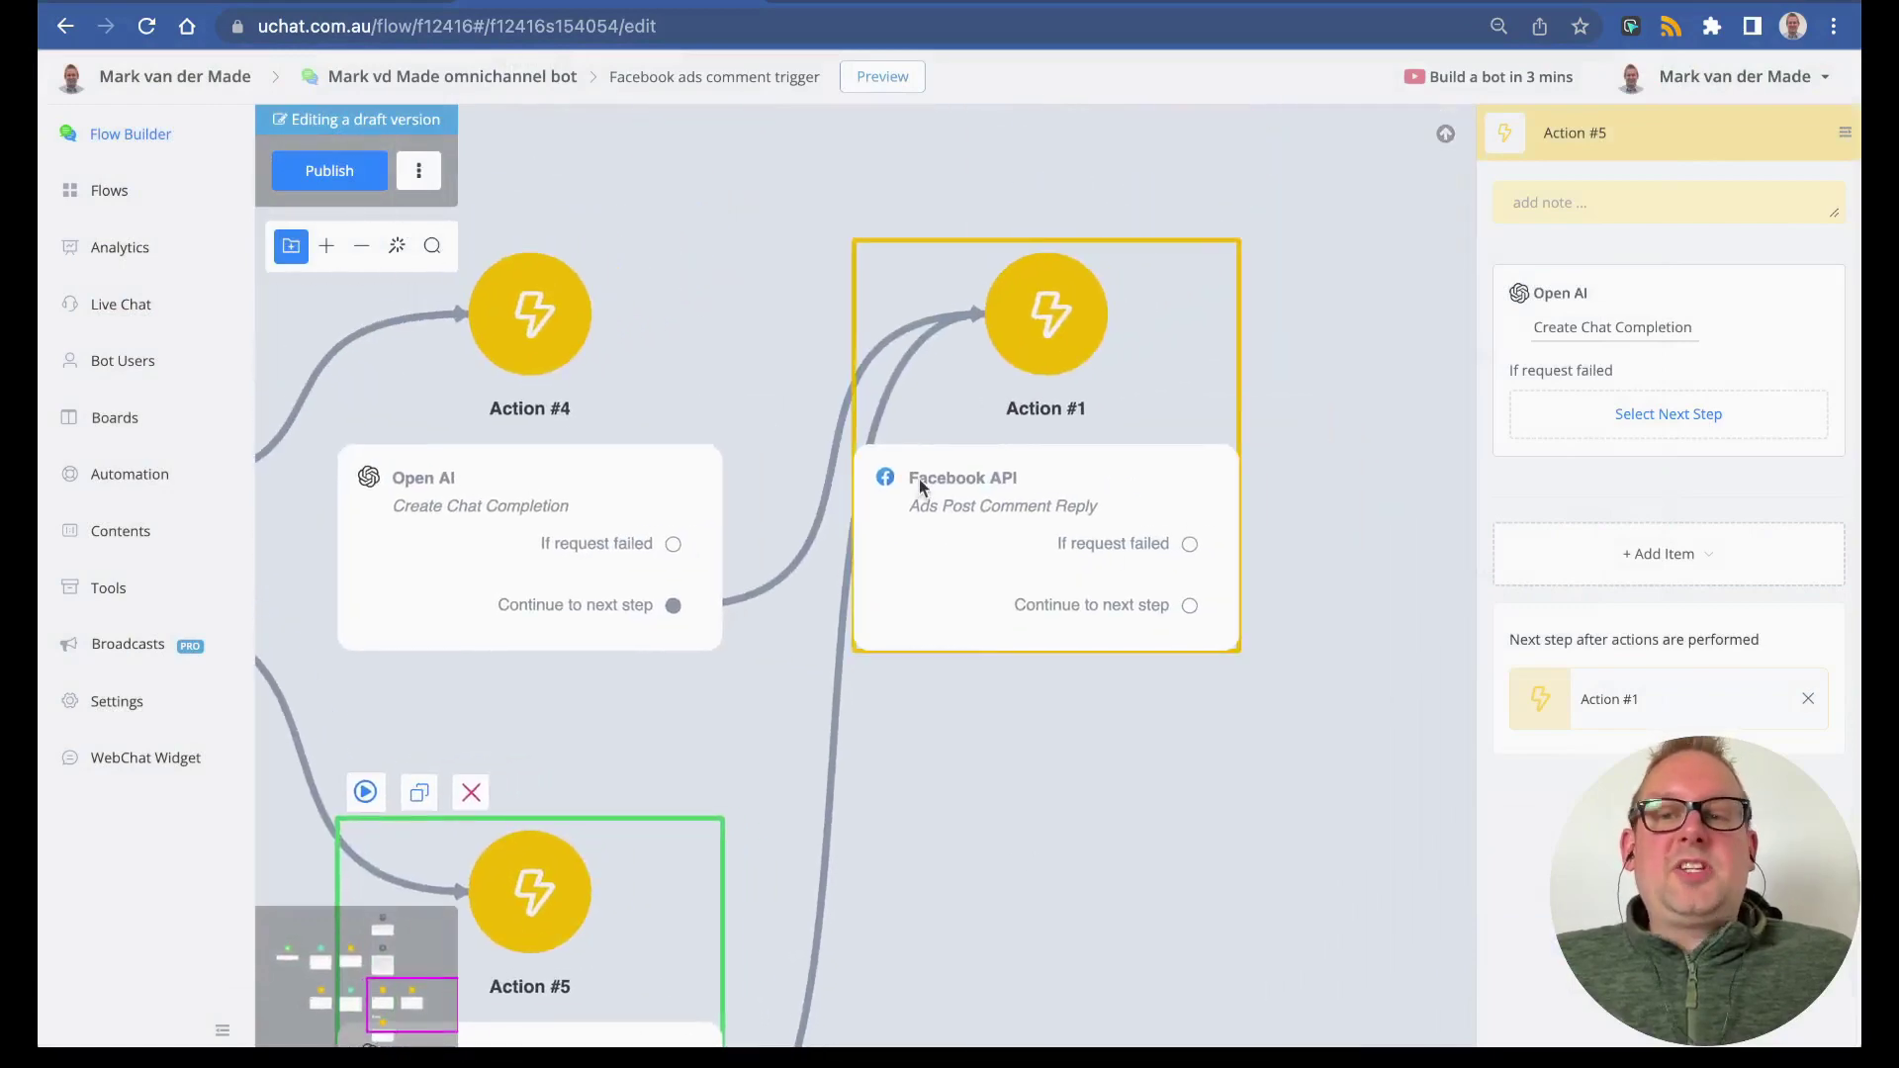
# - Publish the flow and preview the demo ad as a Facebook Post with Comments
pyautogui.click(330, 170)
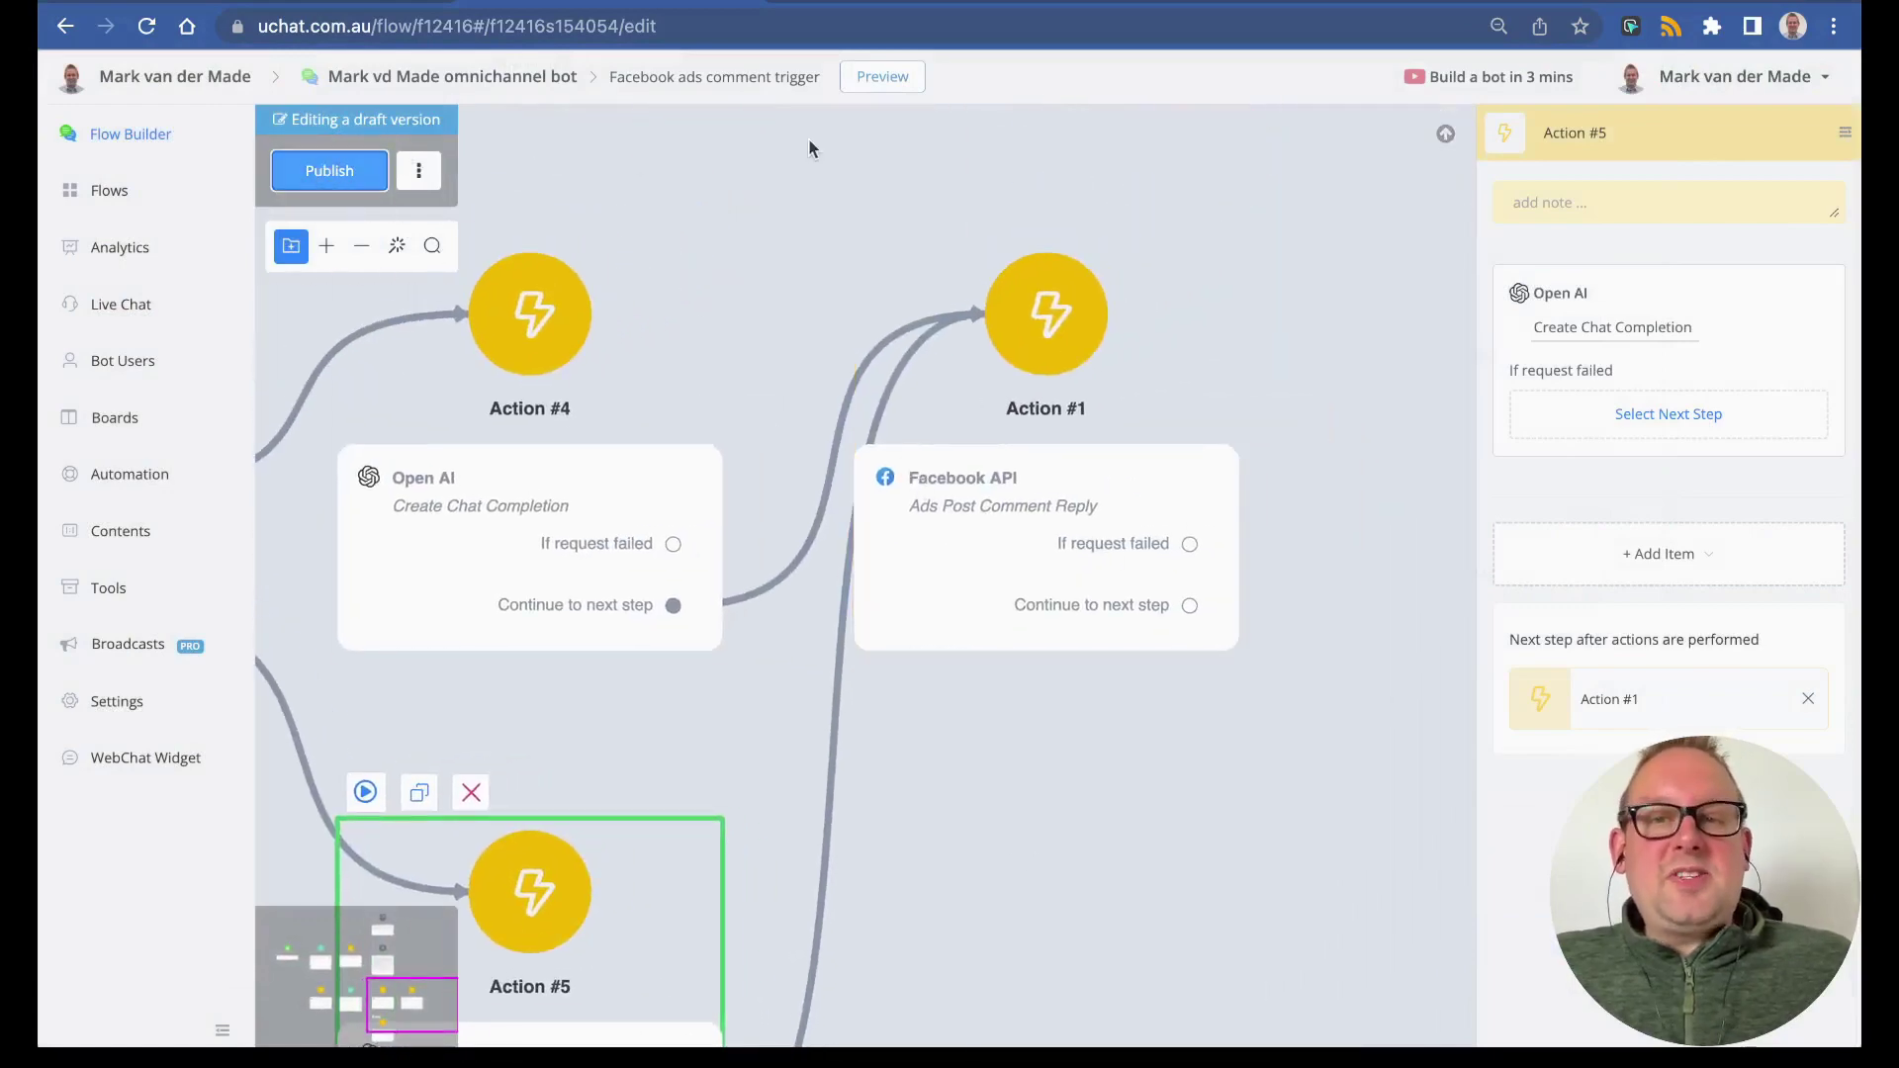
pyautogui.click(438, 2)
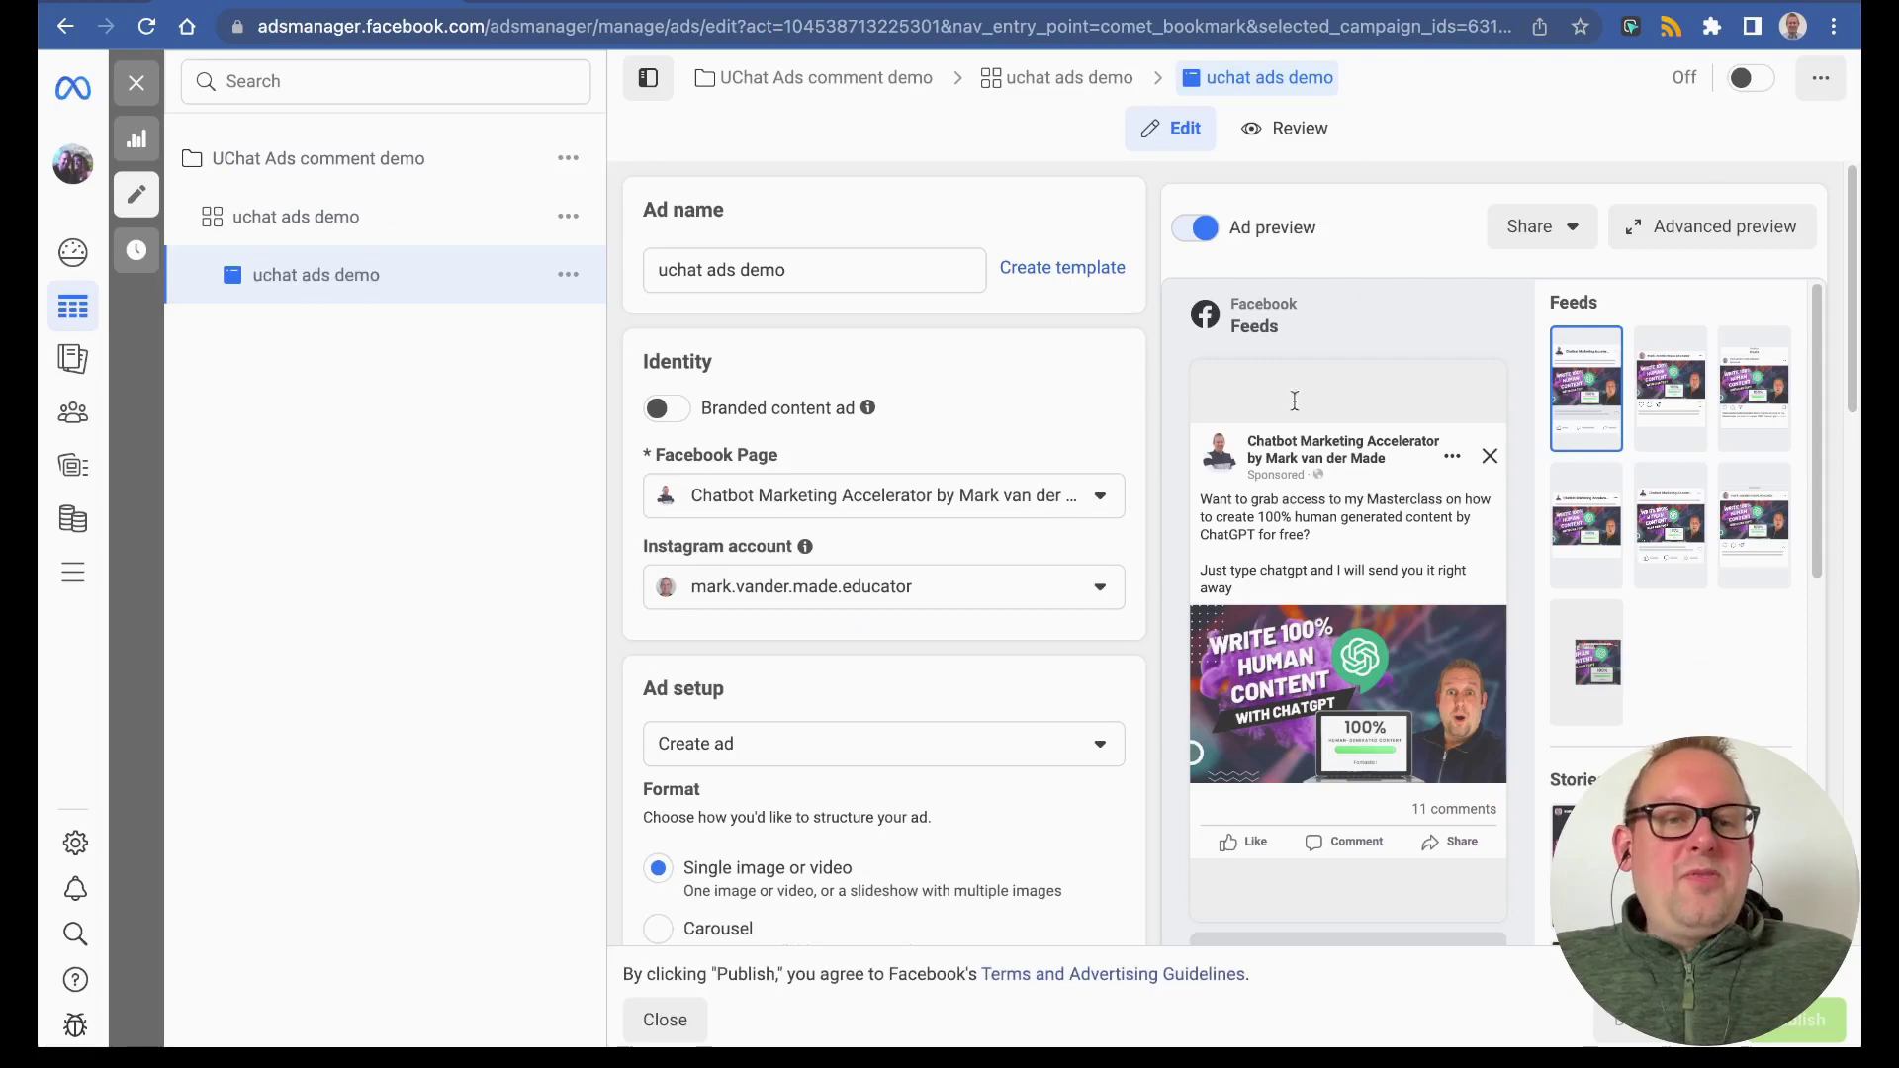
pyautogui.click(1545, 226)
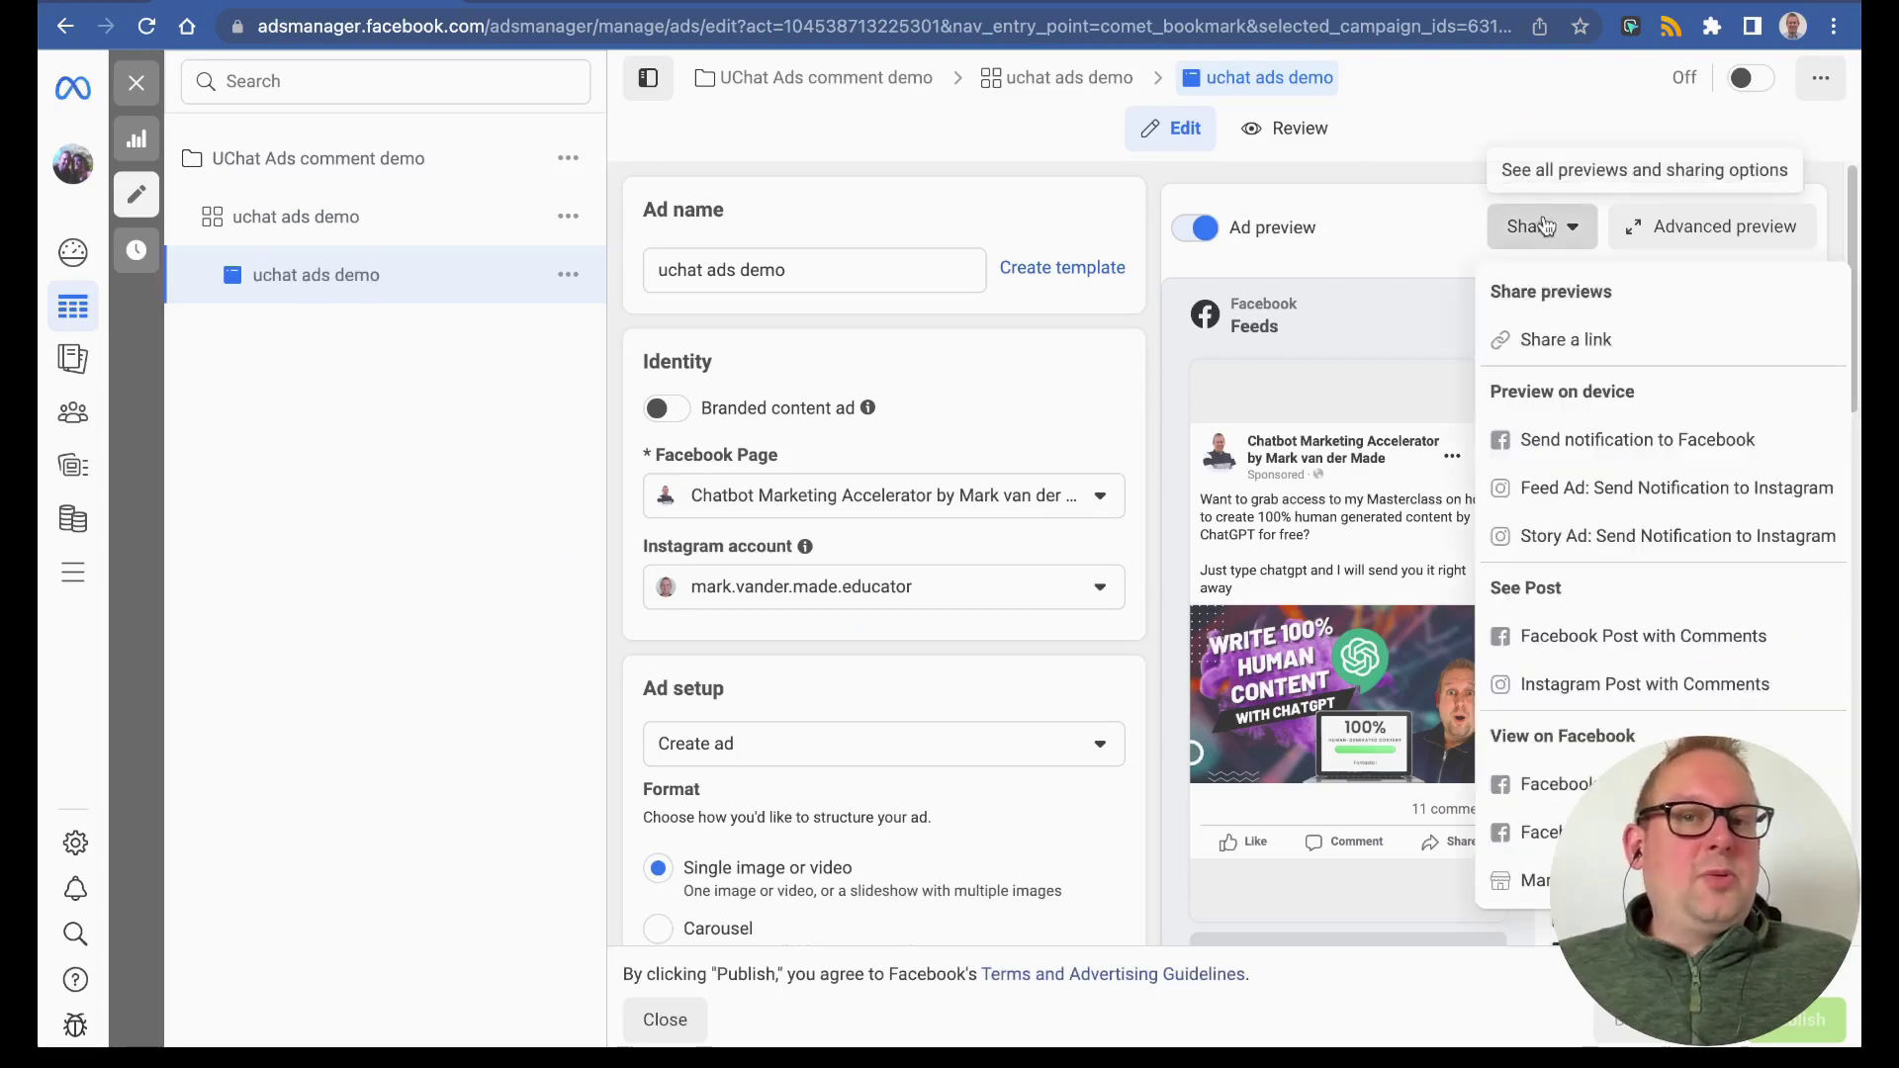
pyautogui.click(1555, 784)
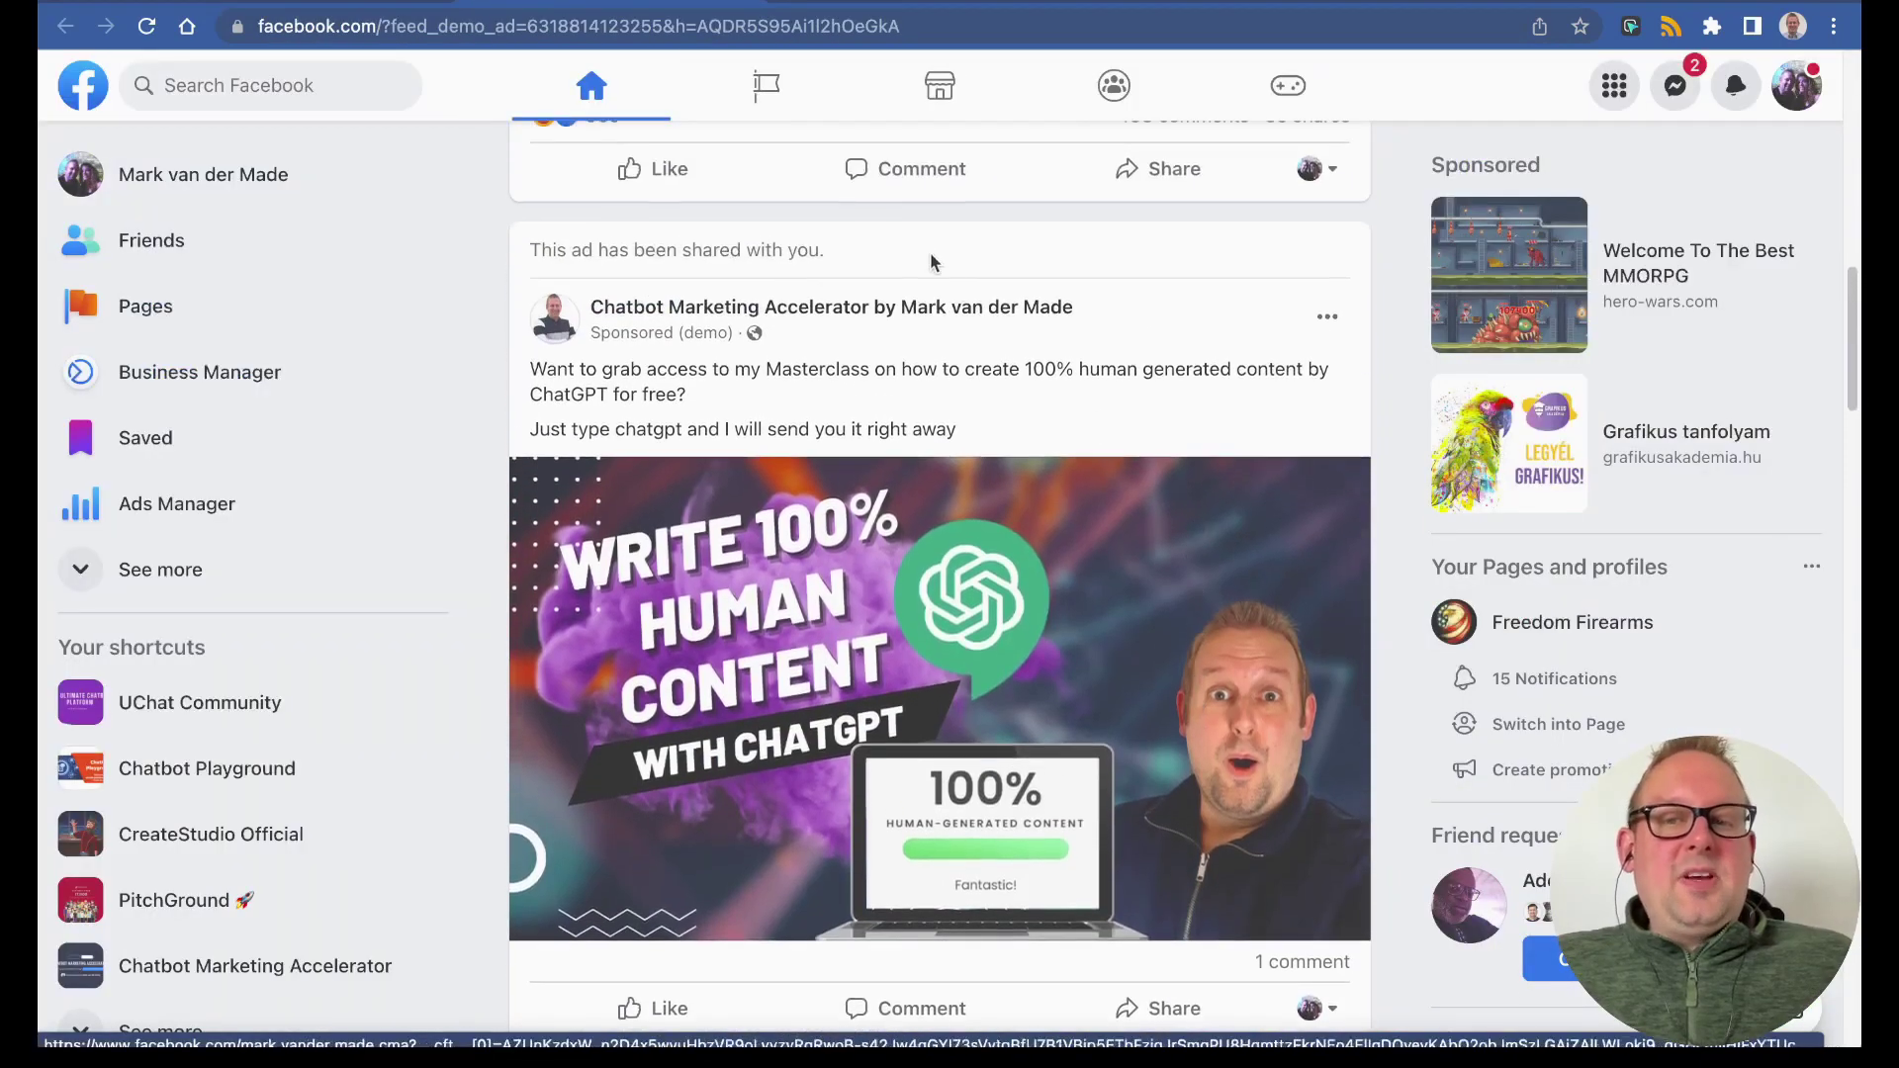
# - Comment 'chatgpt' on the demo ad, then follow the new notification back to the ad post
pyautogui.scroll(-2, 808, 420)
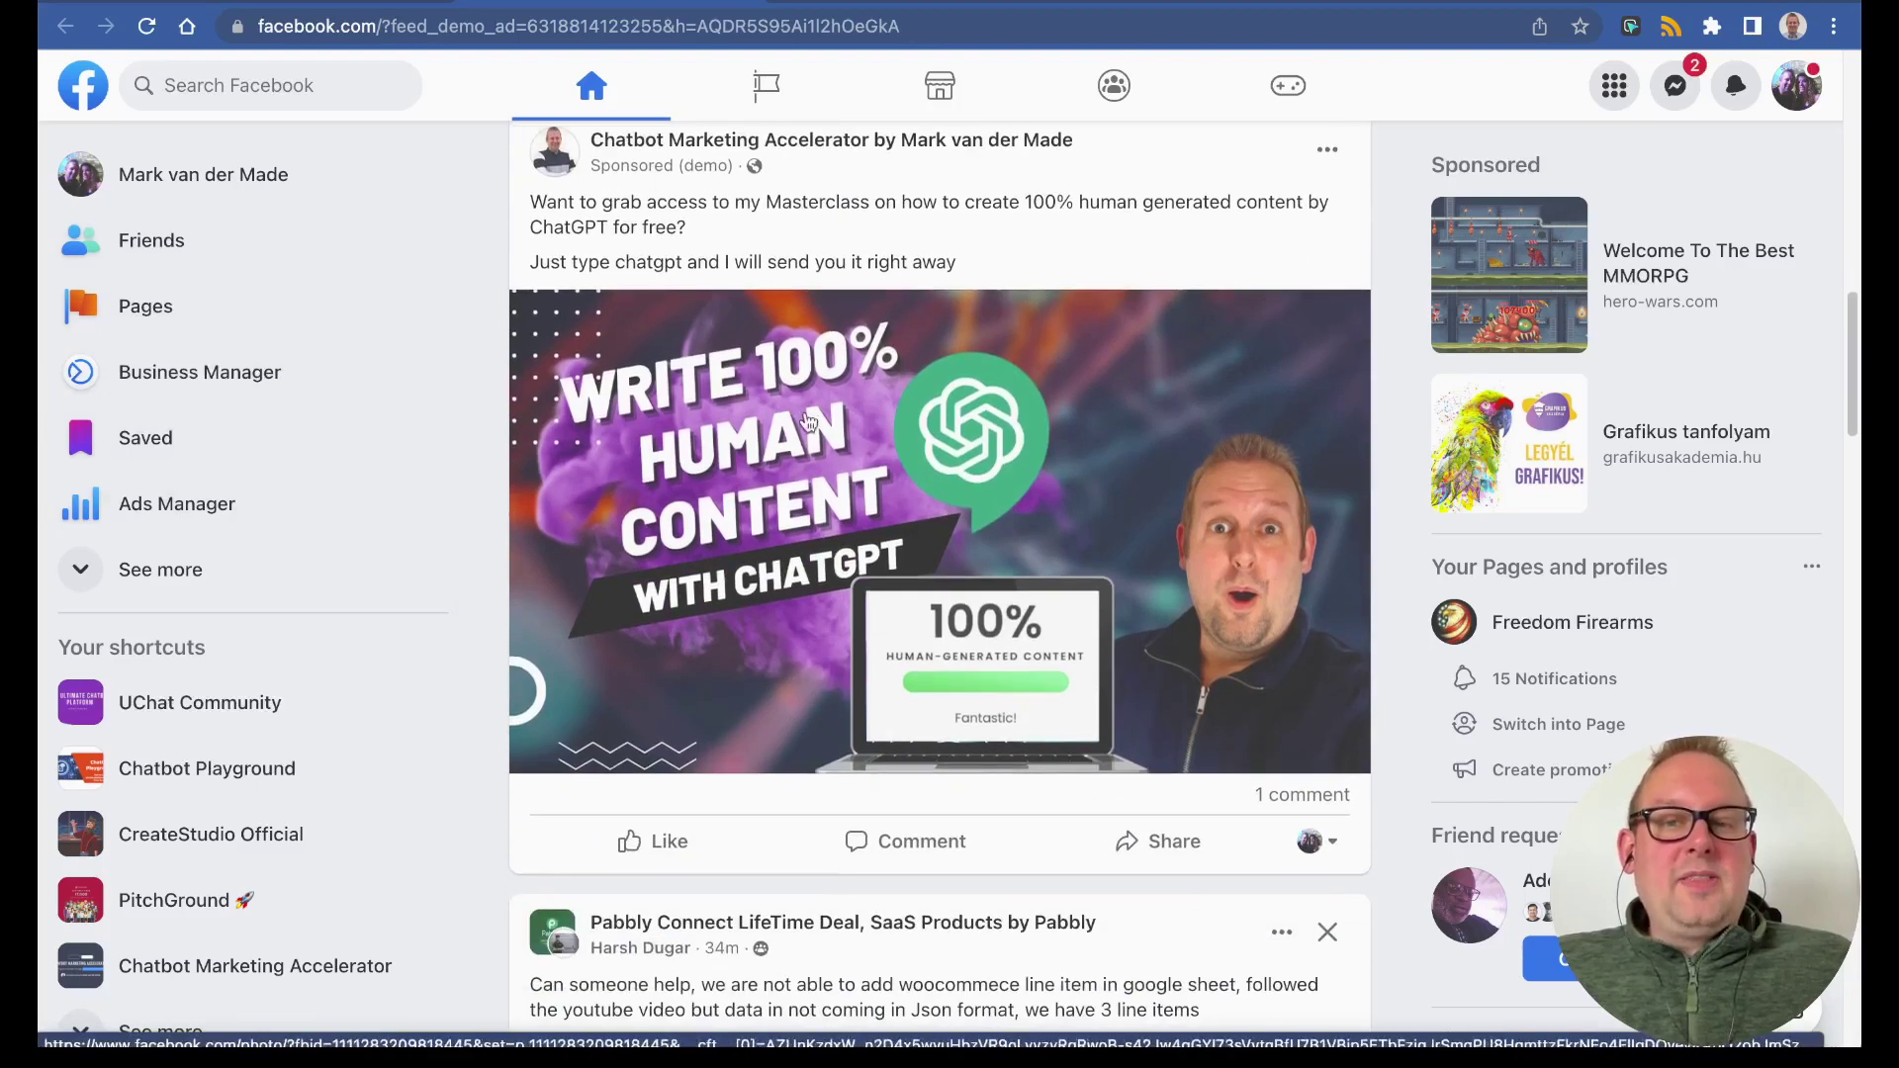
pyautogui.scroll(1, 807, 420)
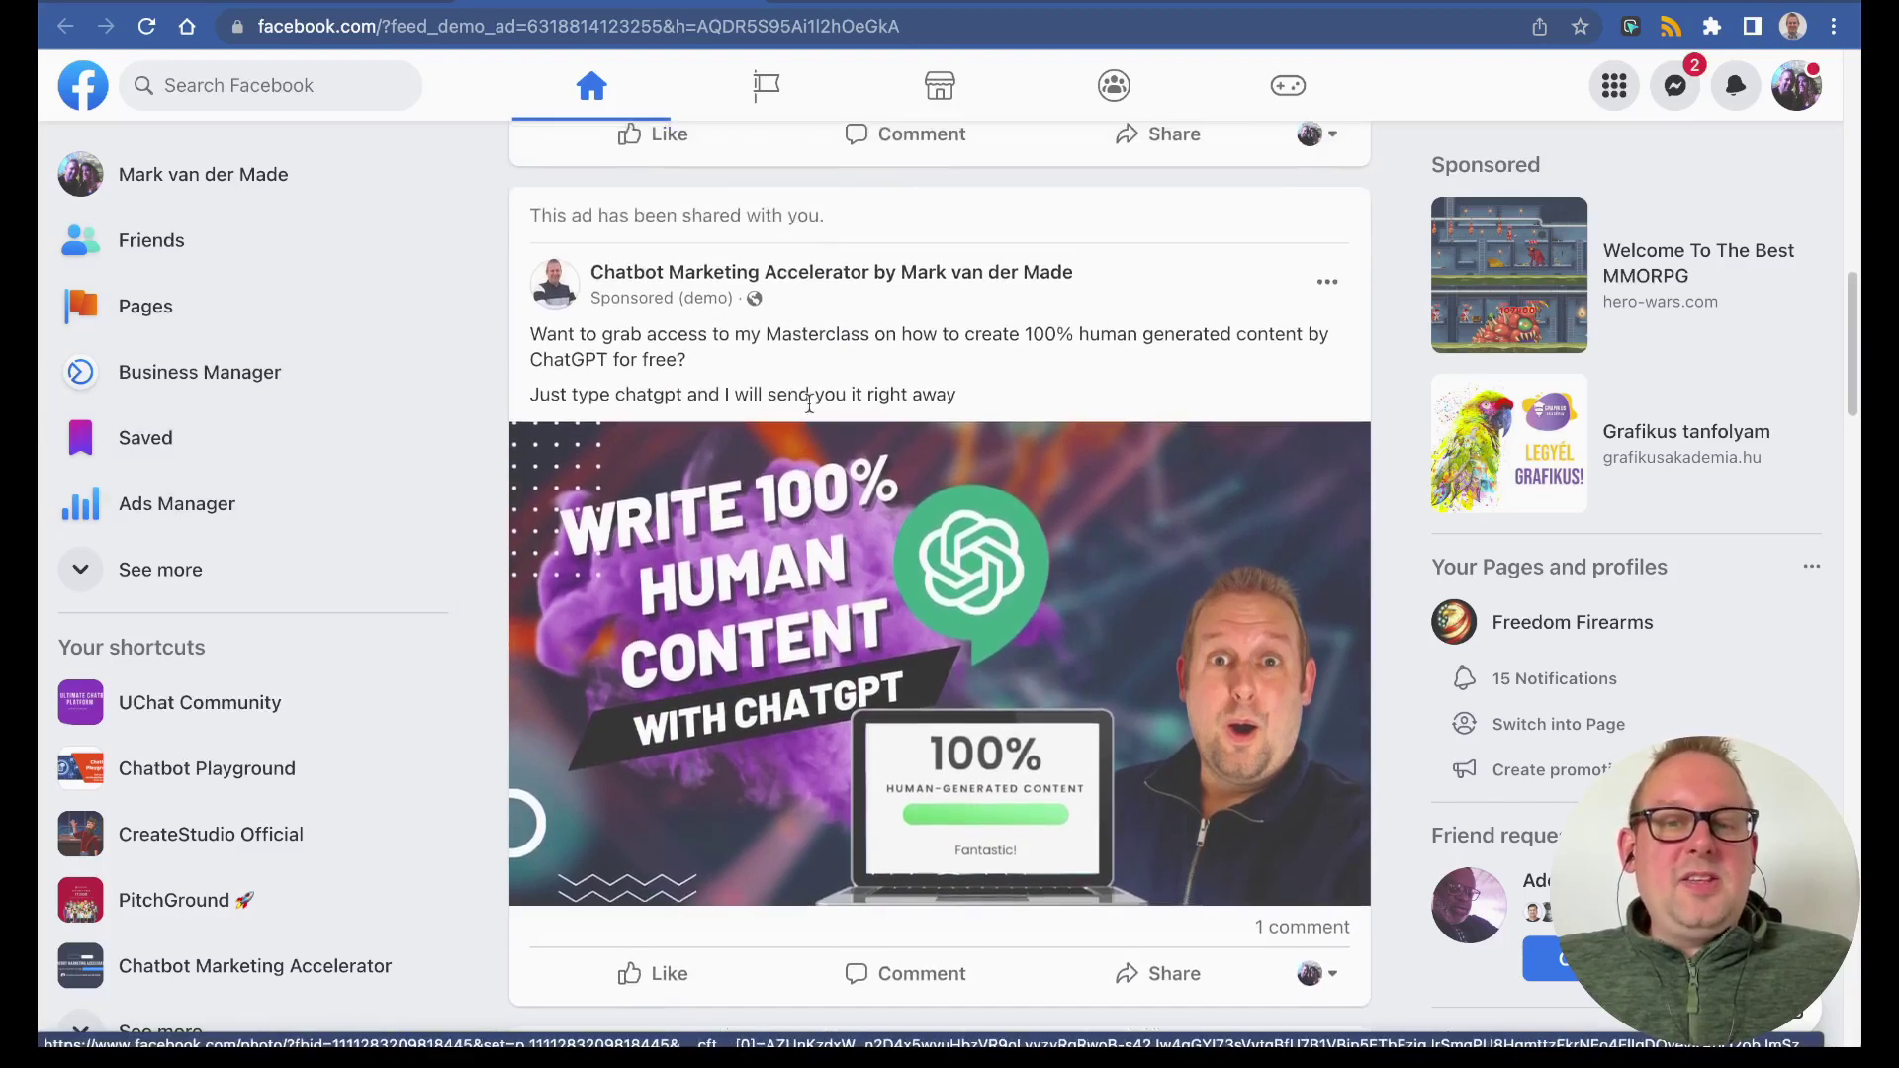
pyautogui.click(1318, 926)
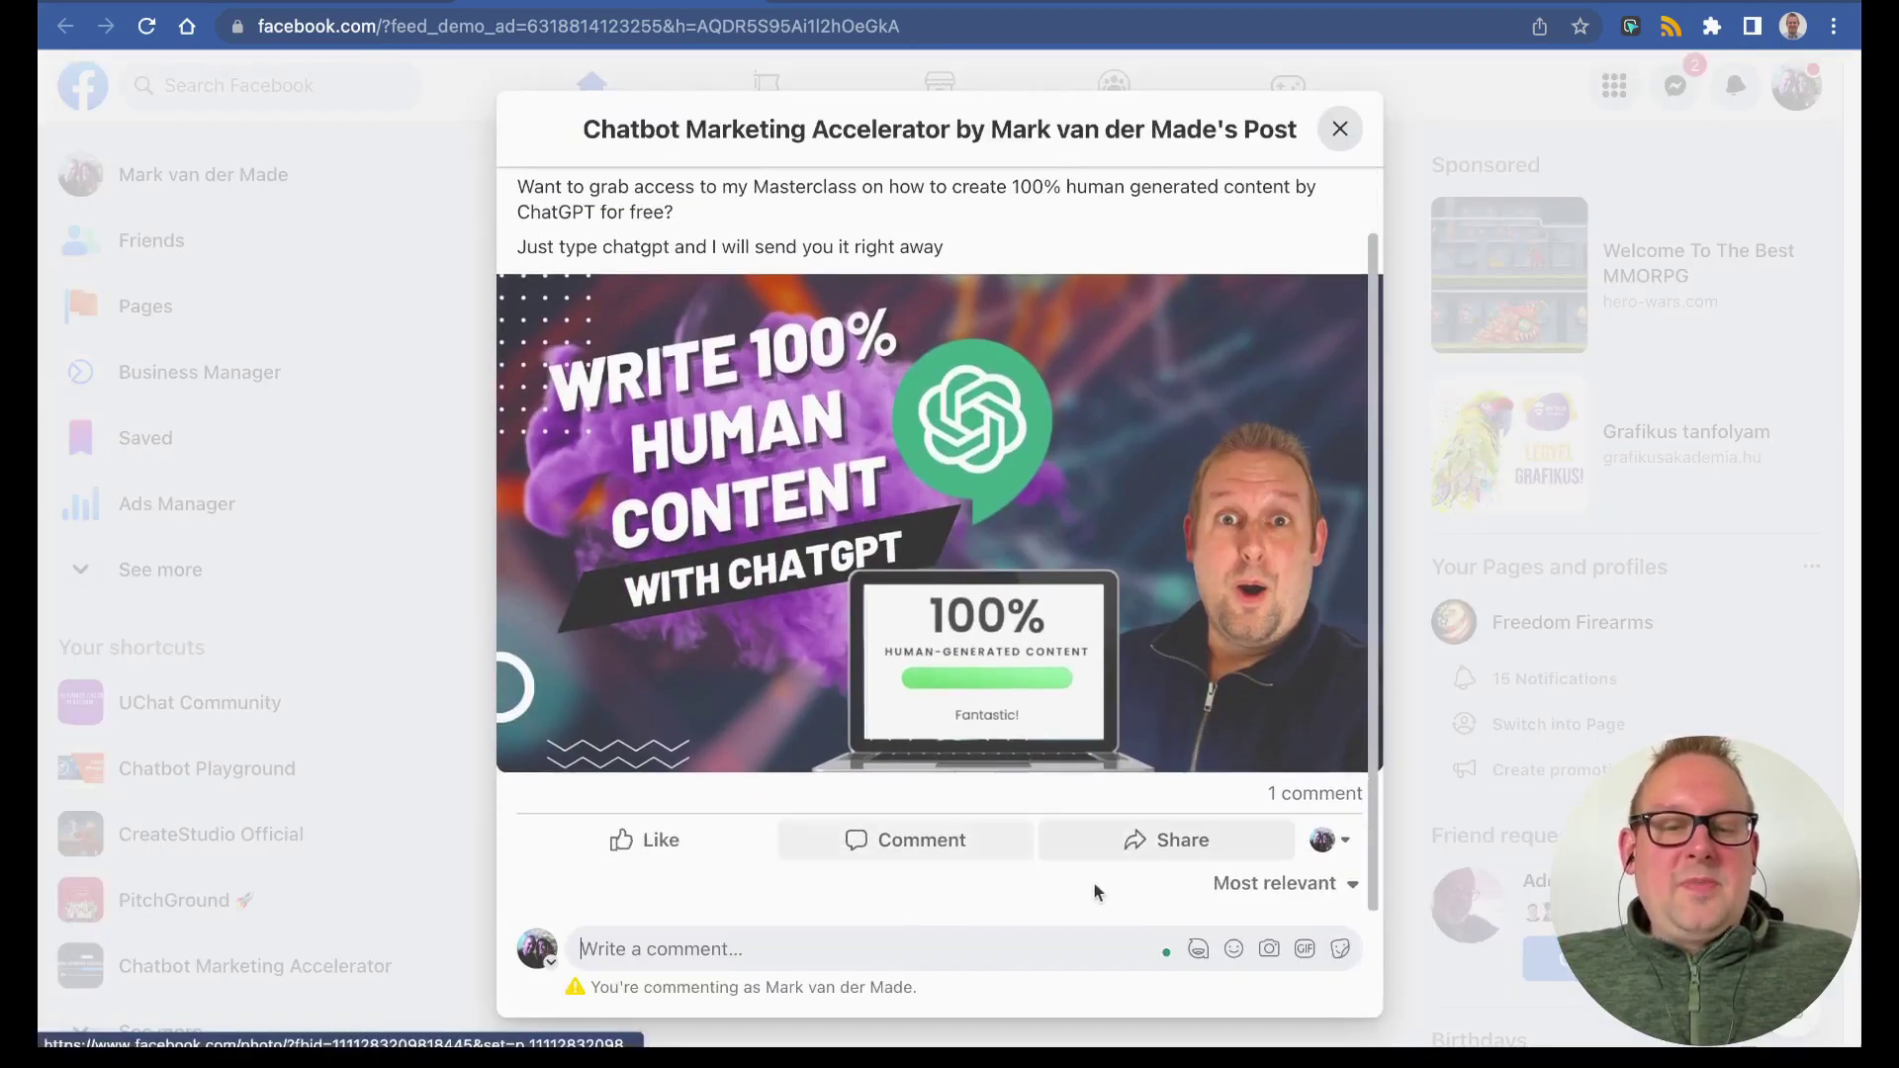
pyautogui.click(831, 952)
pyautogui.write('chatgpt')
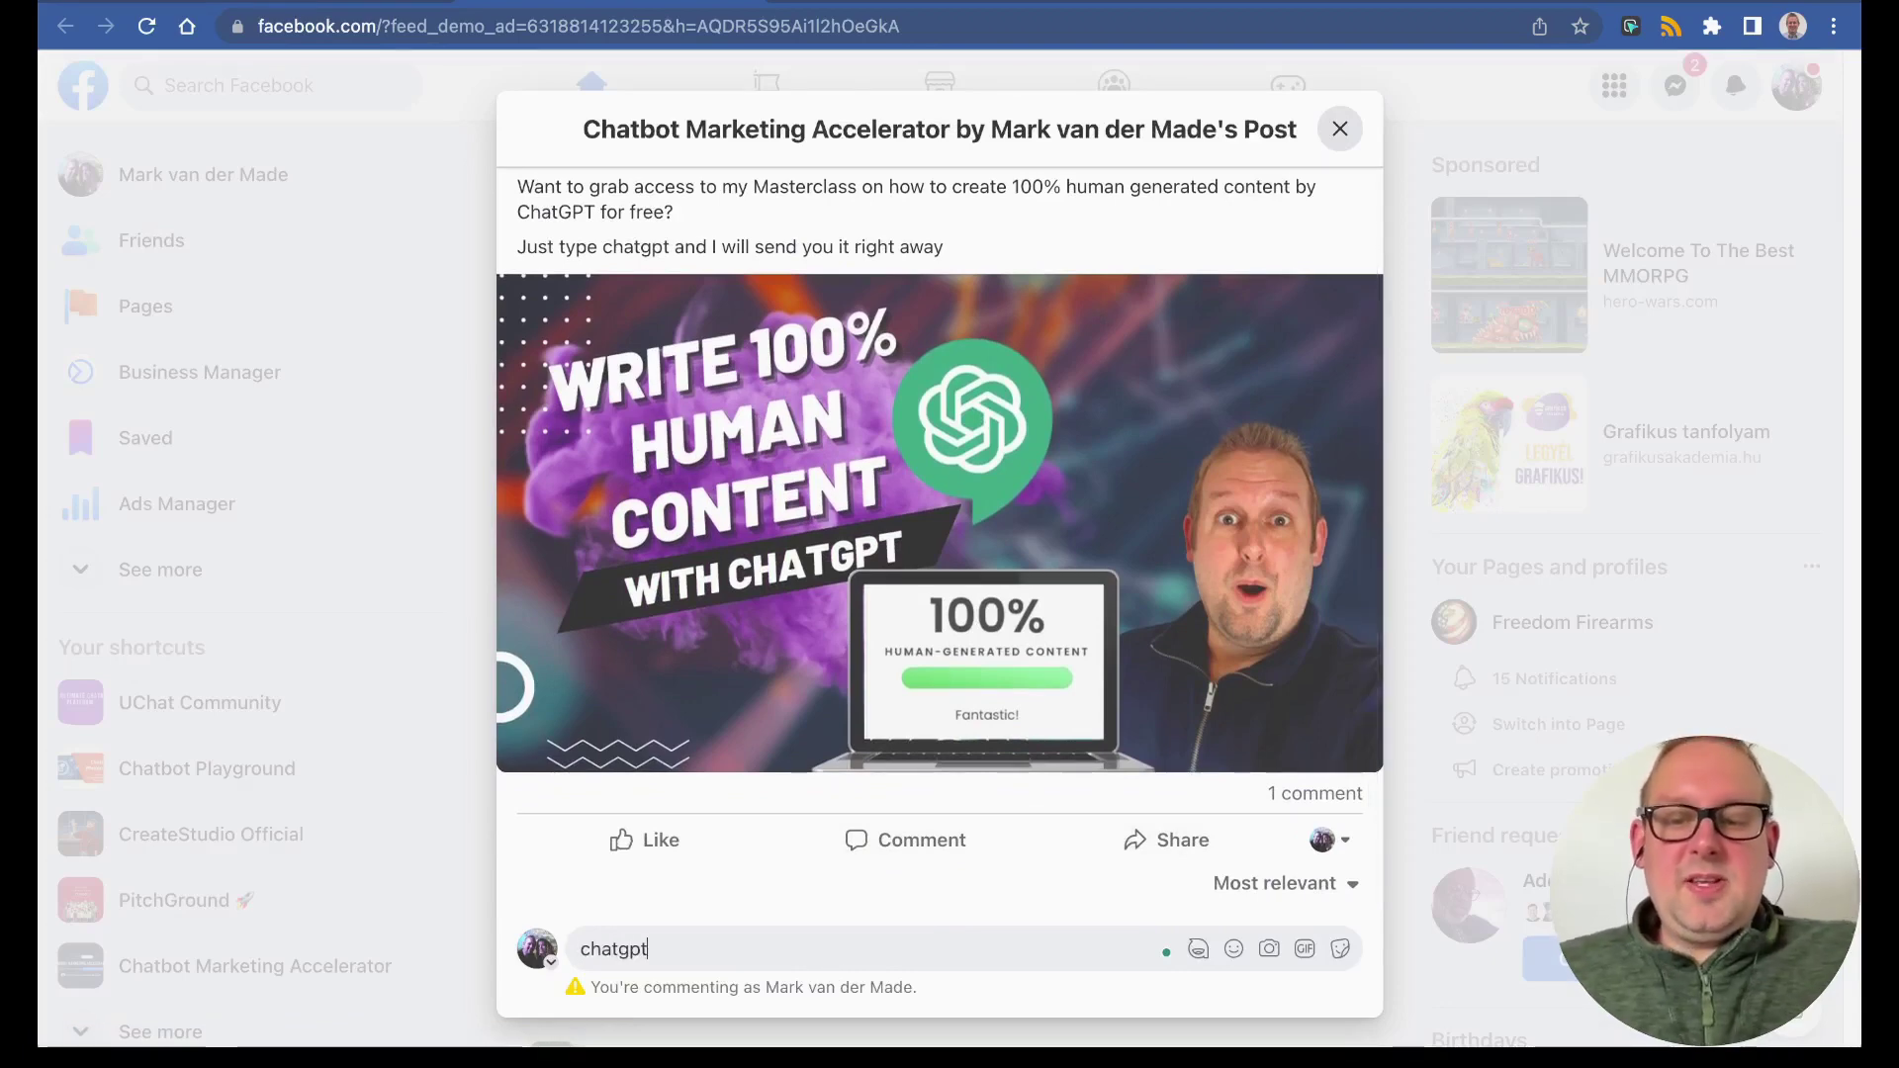
pyautogui.press('Return')
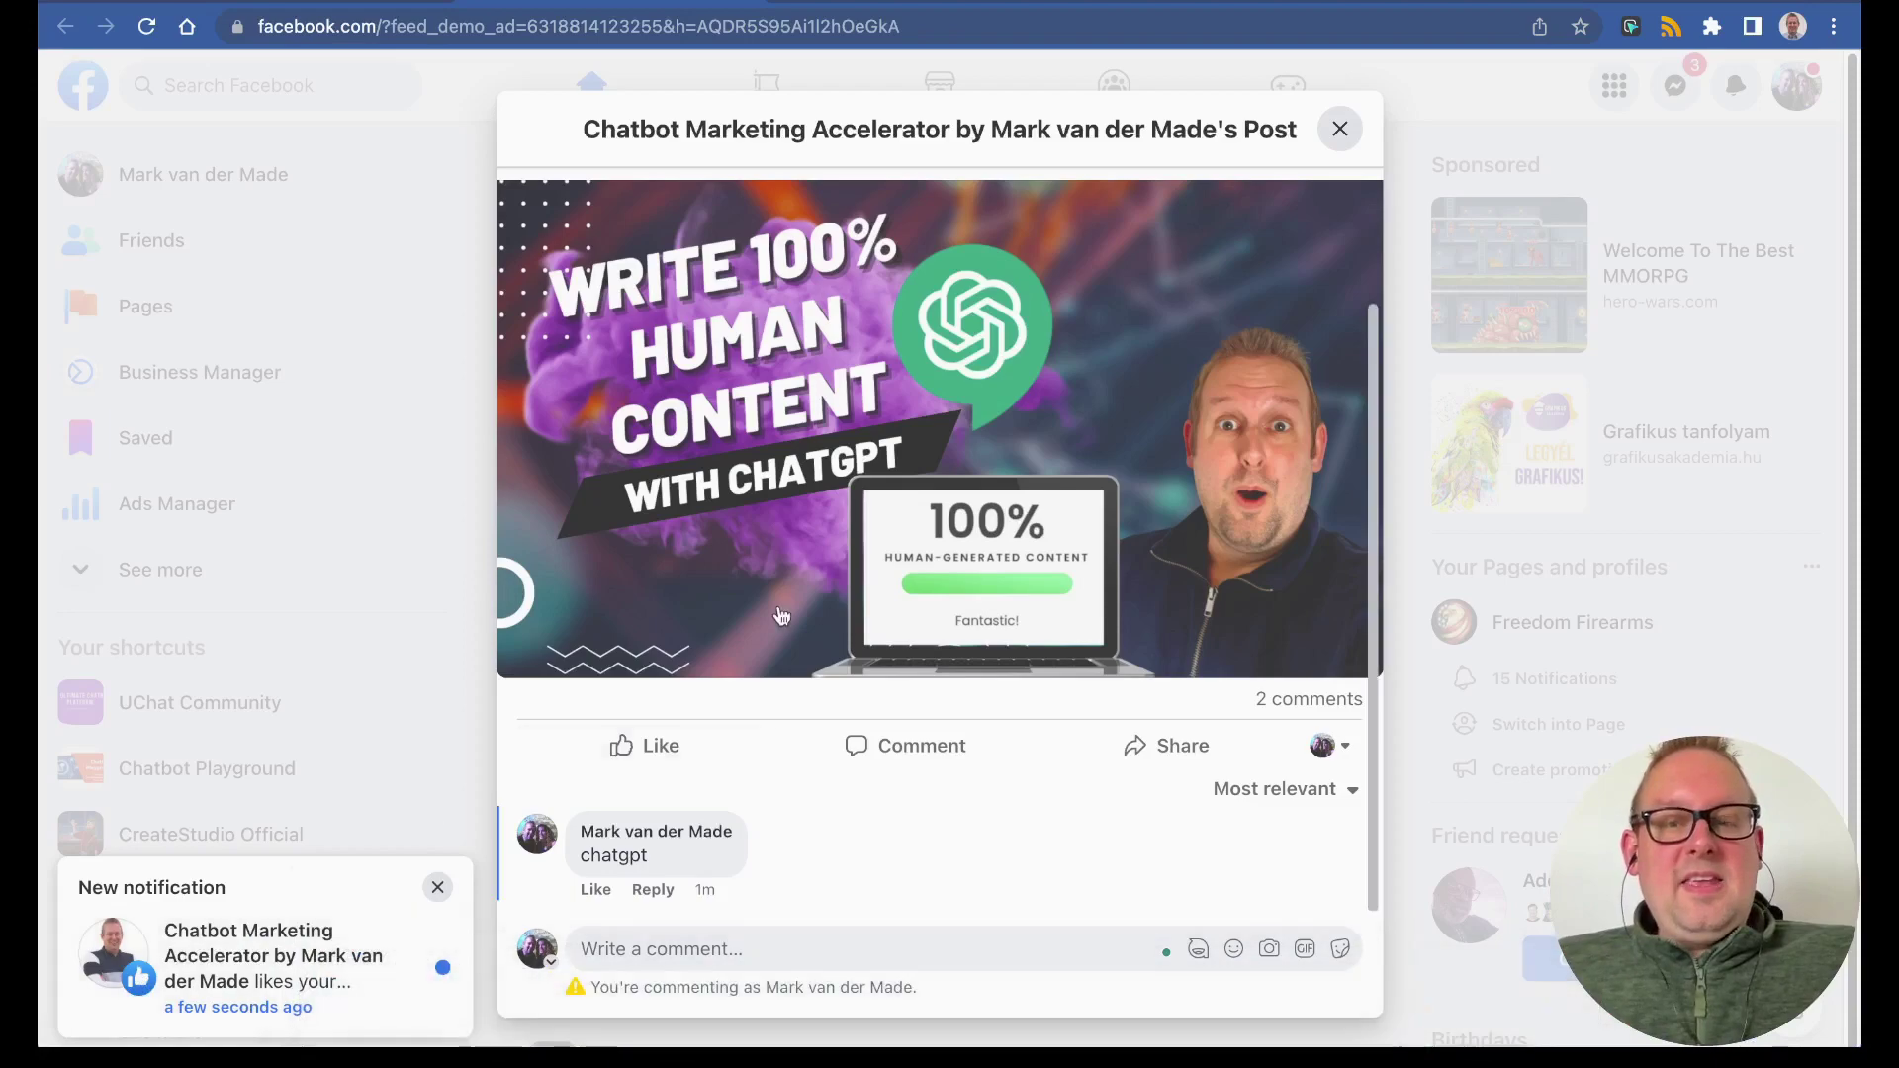
pyautogui.click(1340, 129)
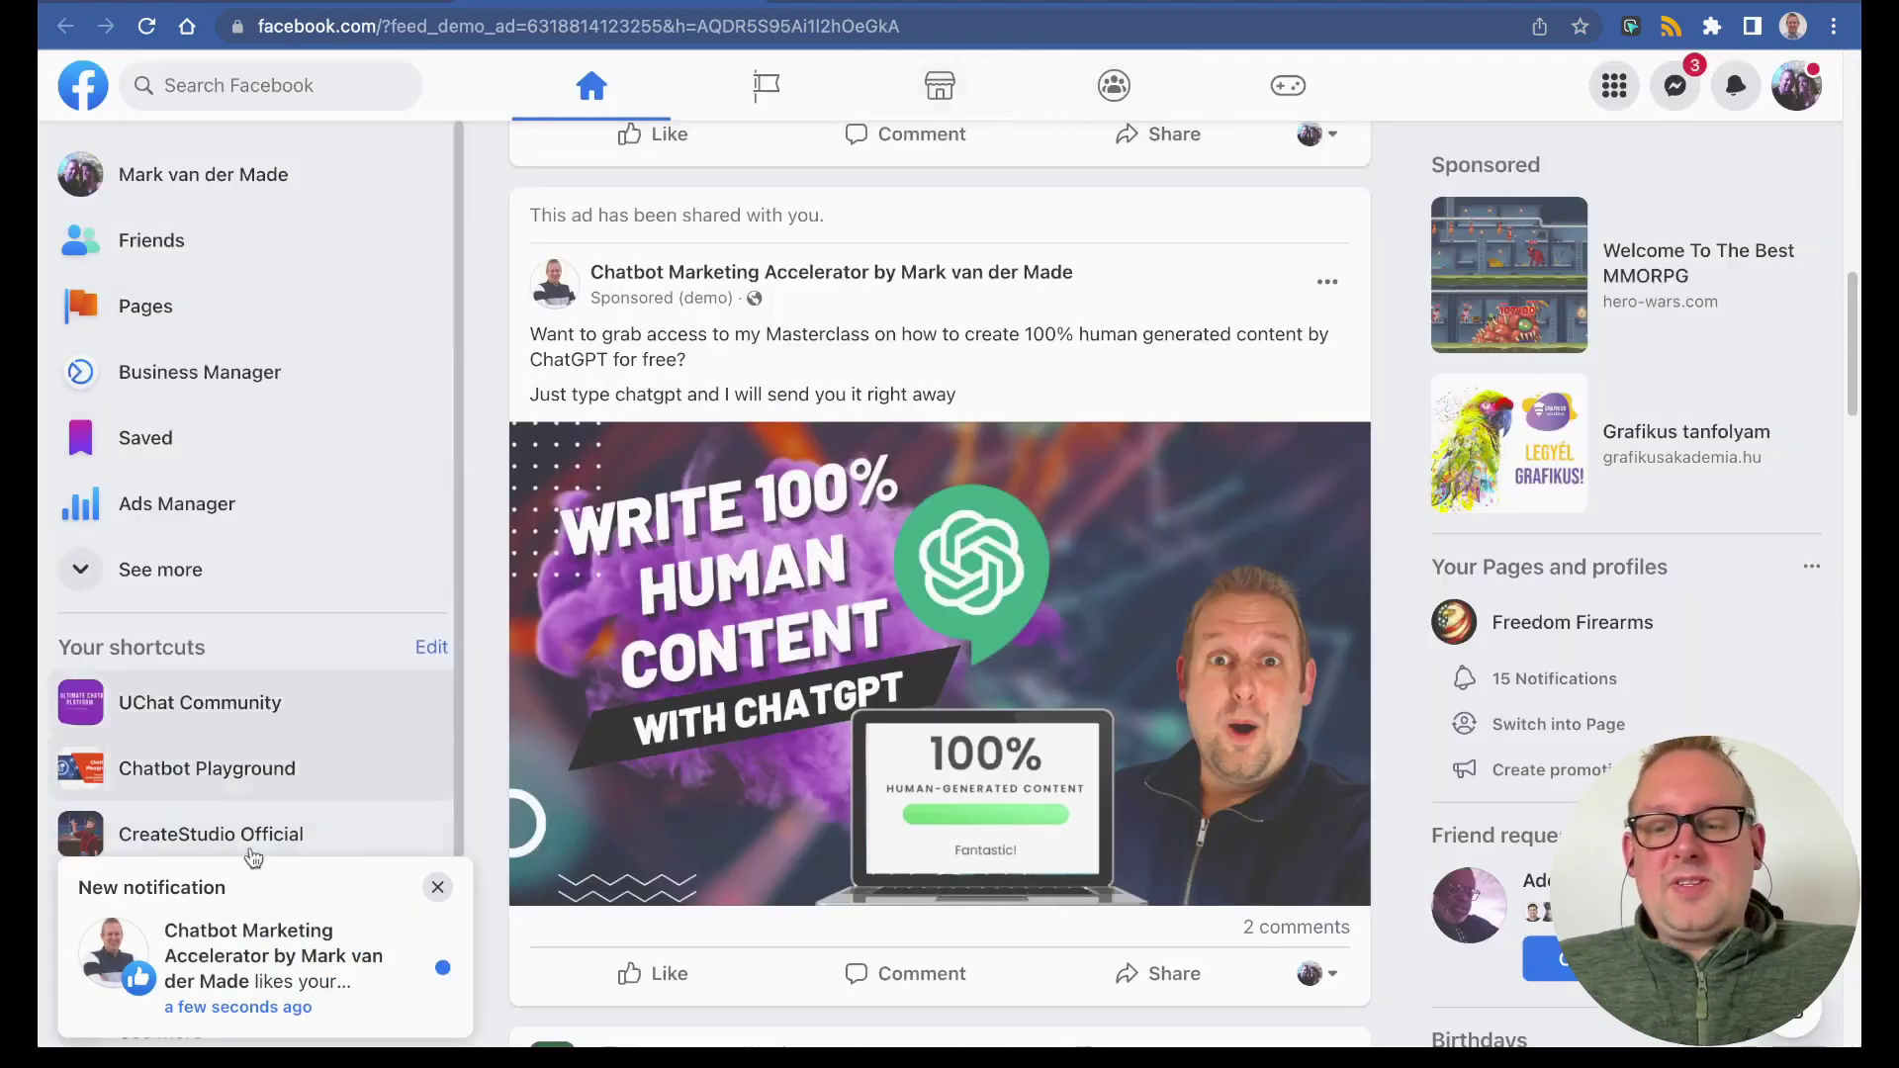
pyautogui.click(253, 994)
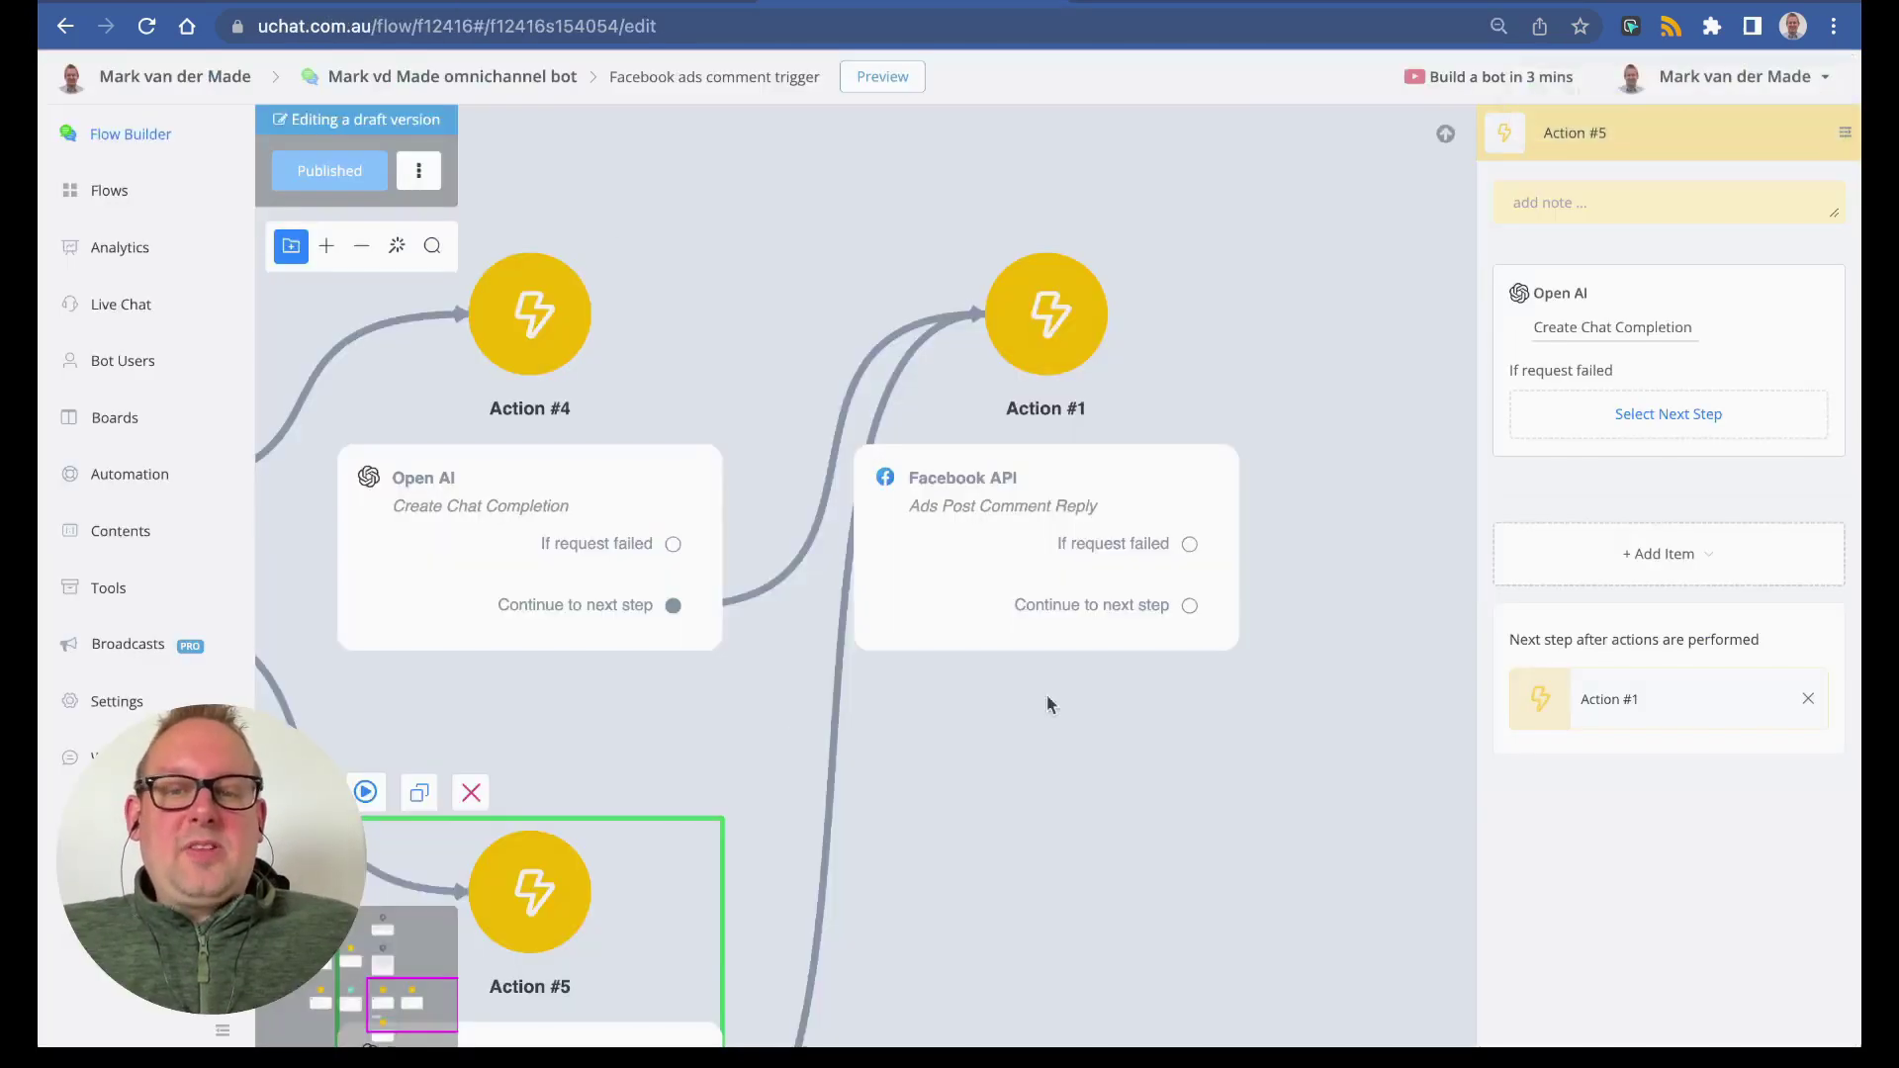
# - Glance over the UChat condition and message nodes, then close the Messenger chat on Facebook
pyautogui.scroll(-5, 1050, 704)
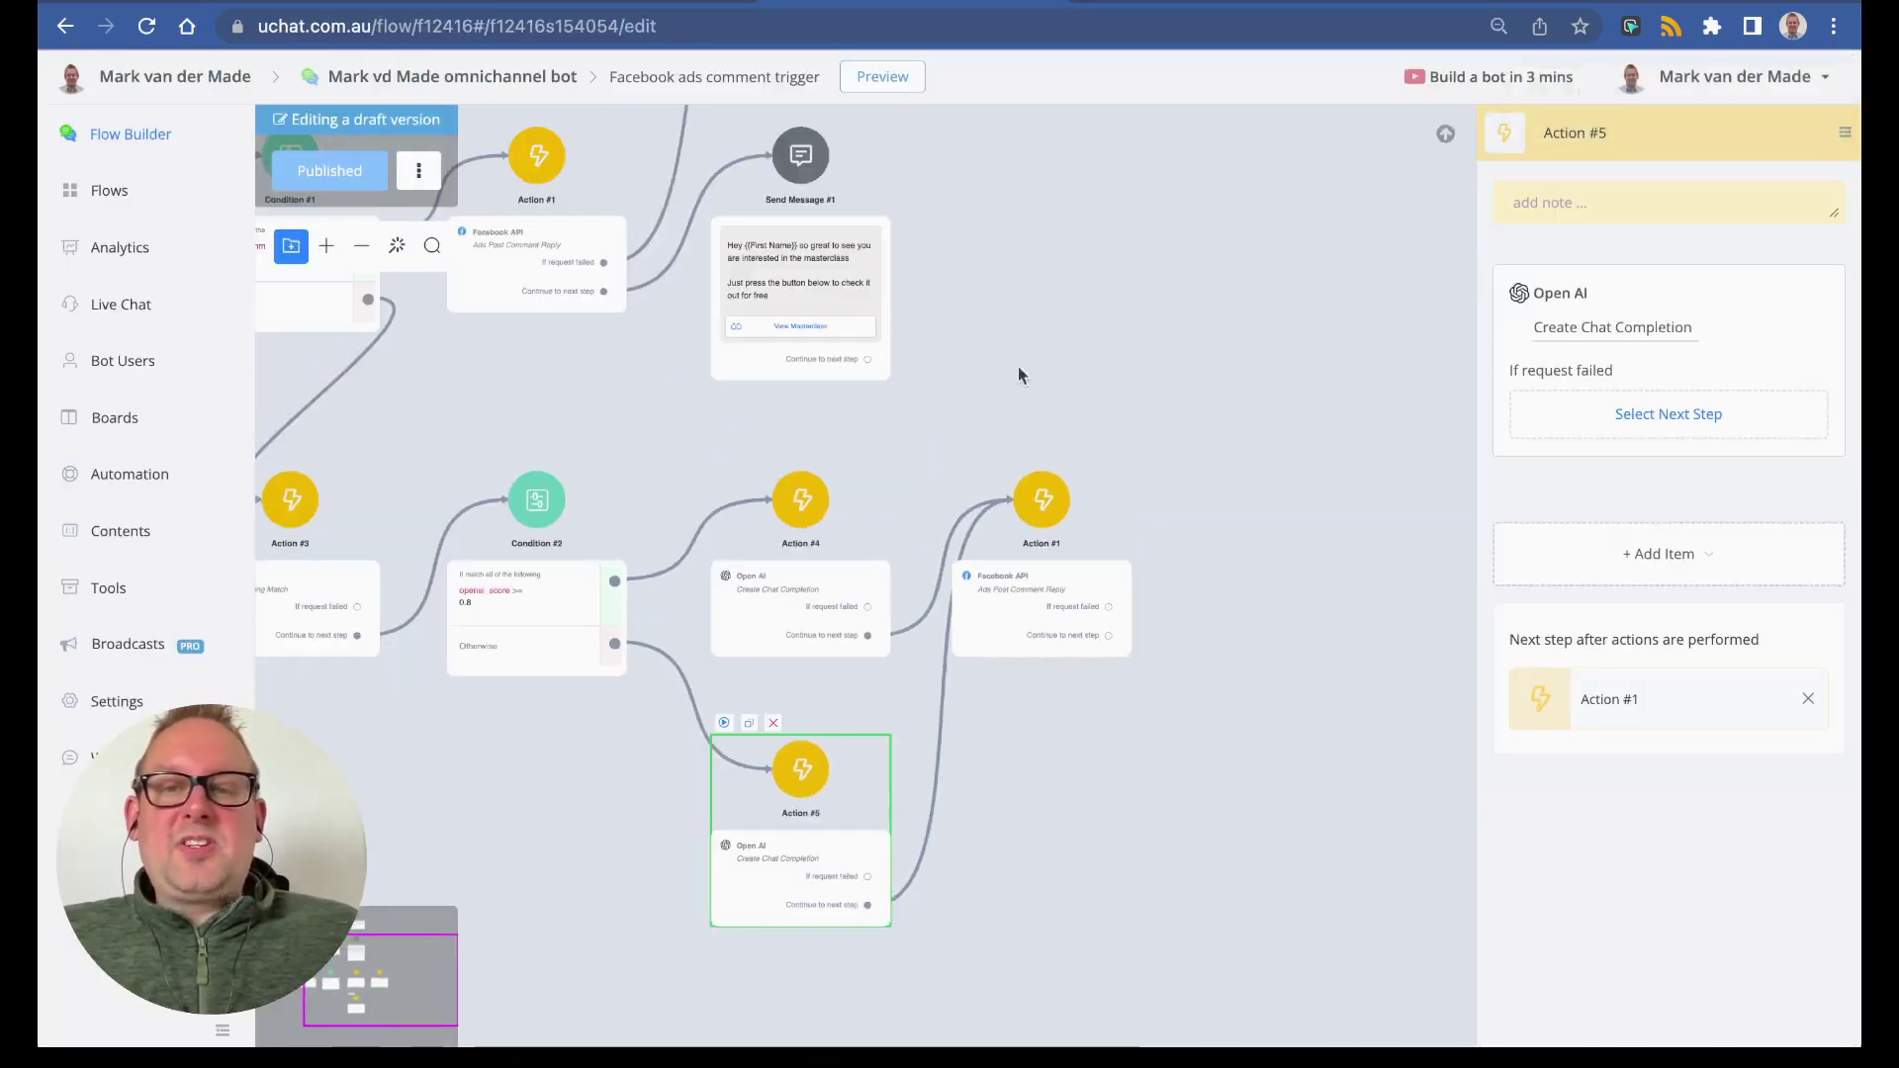
pyautogui.moveTo(1018, 372); pyautogui.dragTo(1213, 590)
pyautogui.scroll(3, 542, 615)
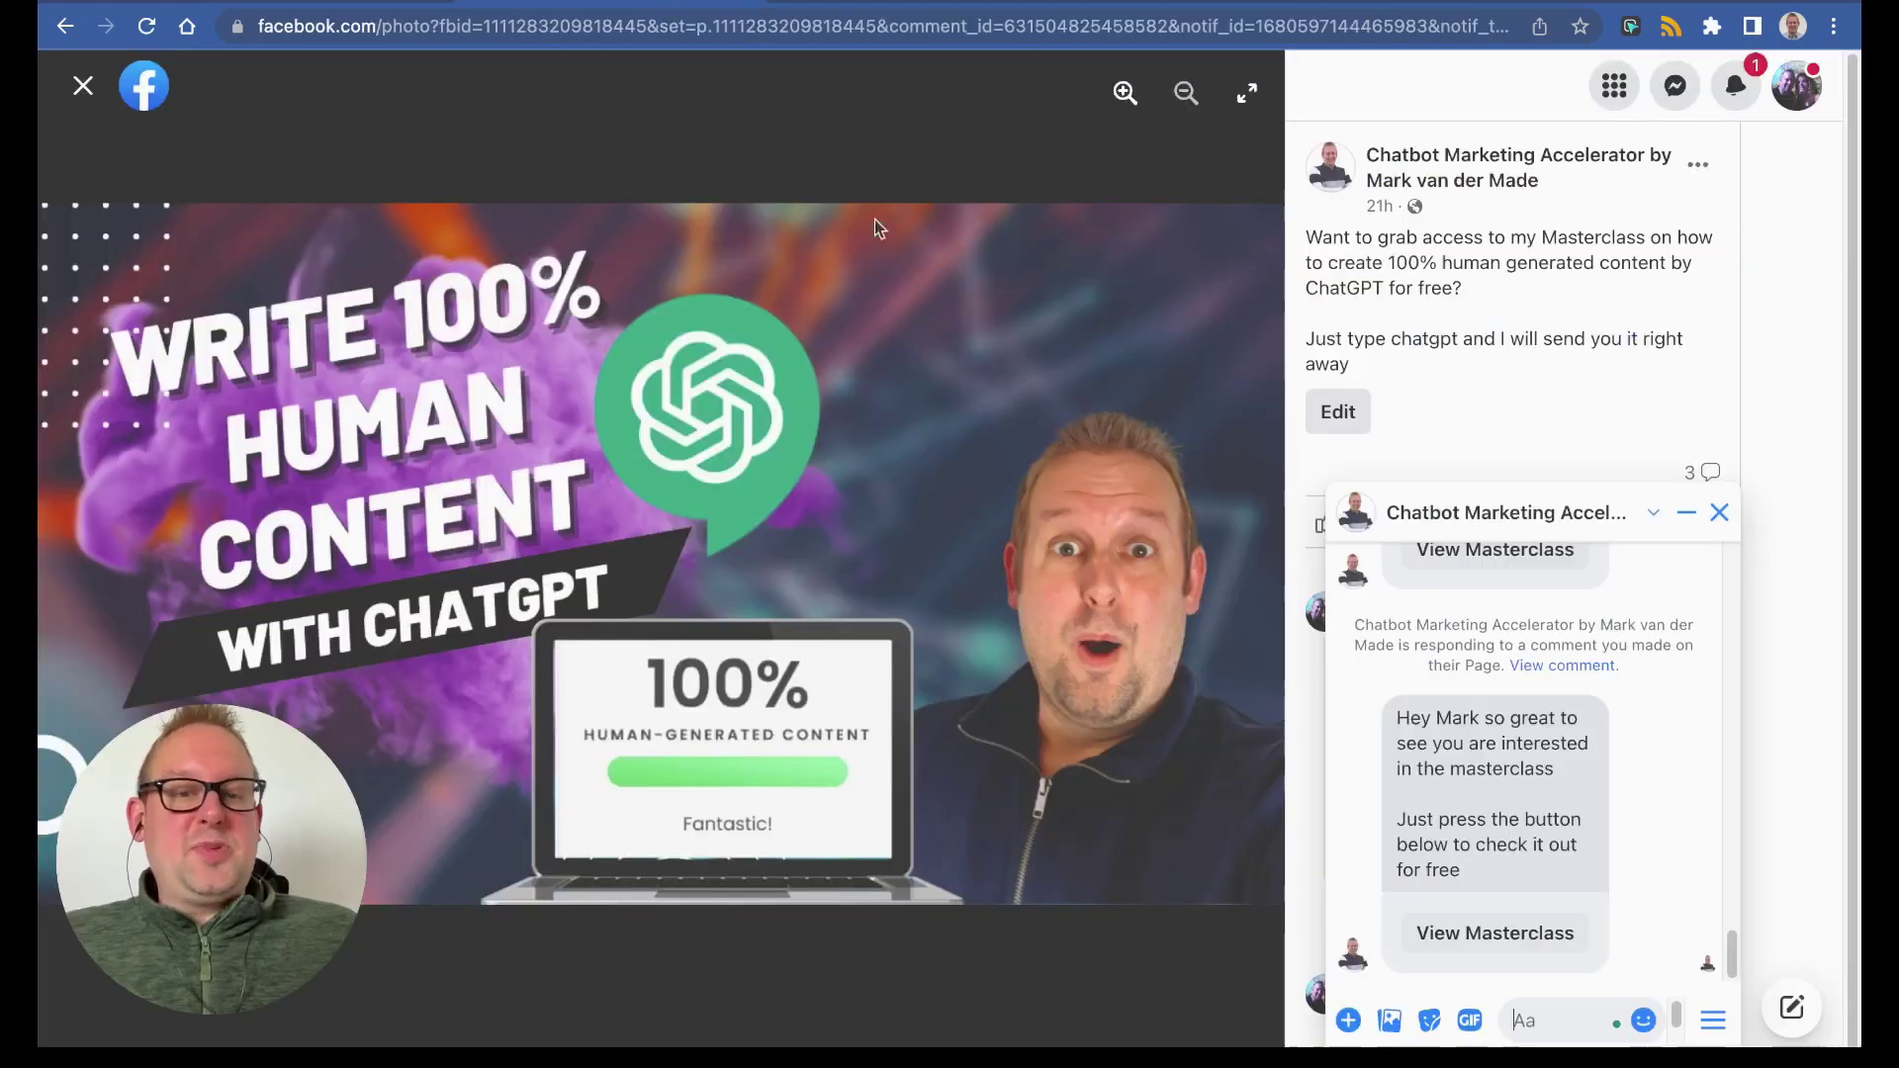
pyautogui.click(1719, 512)
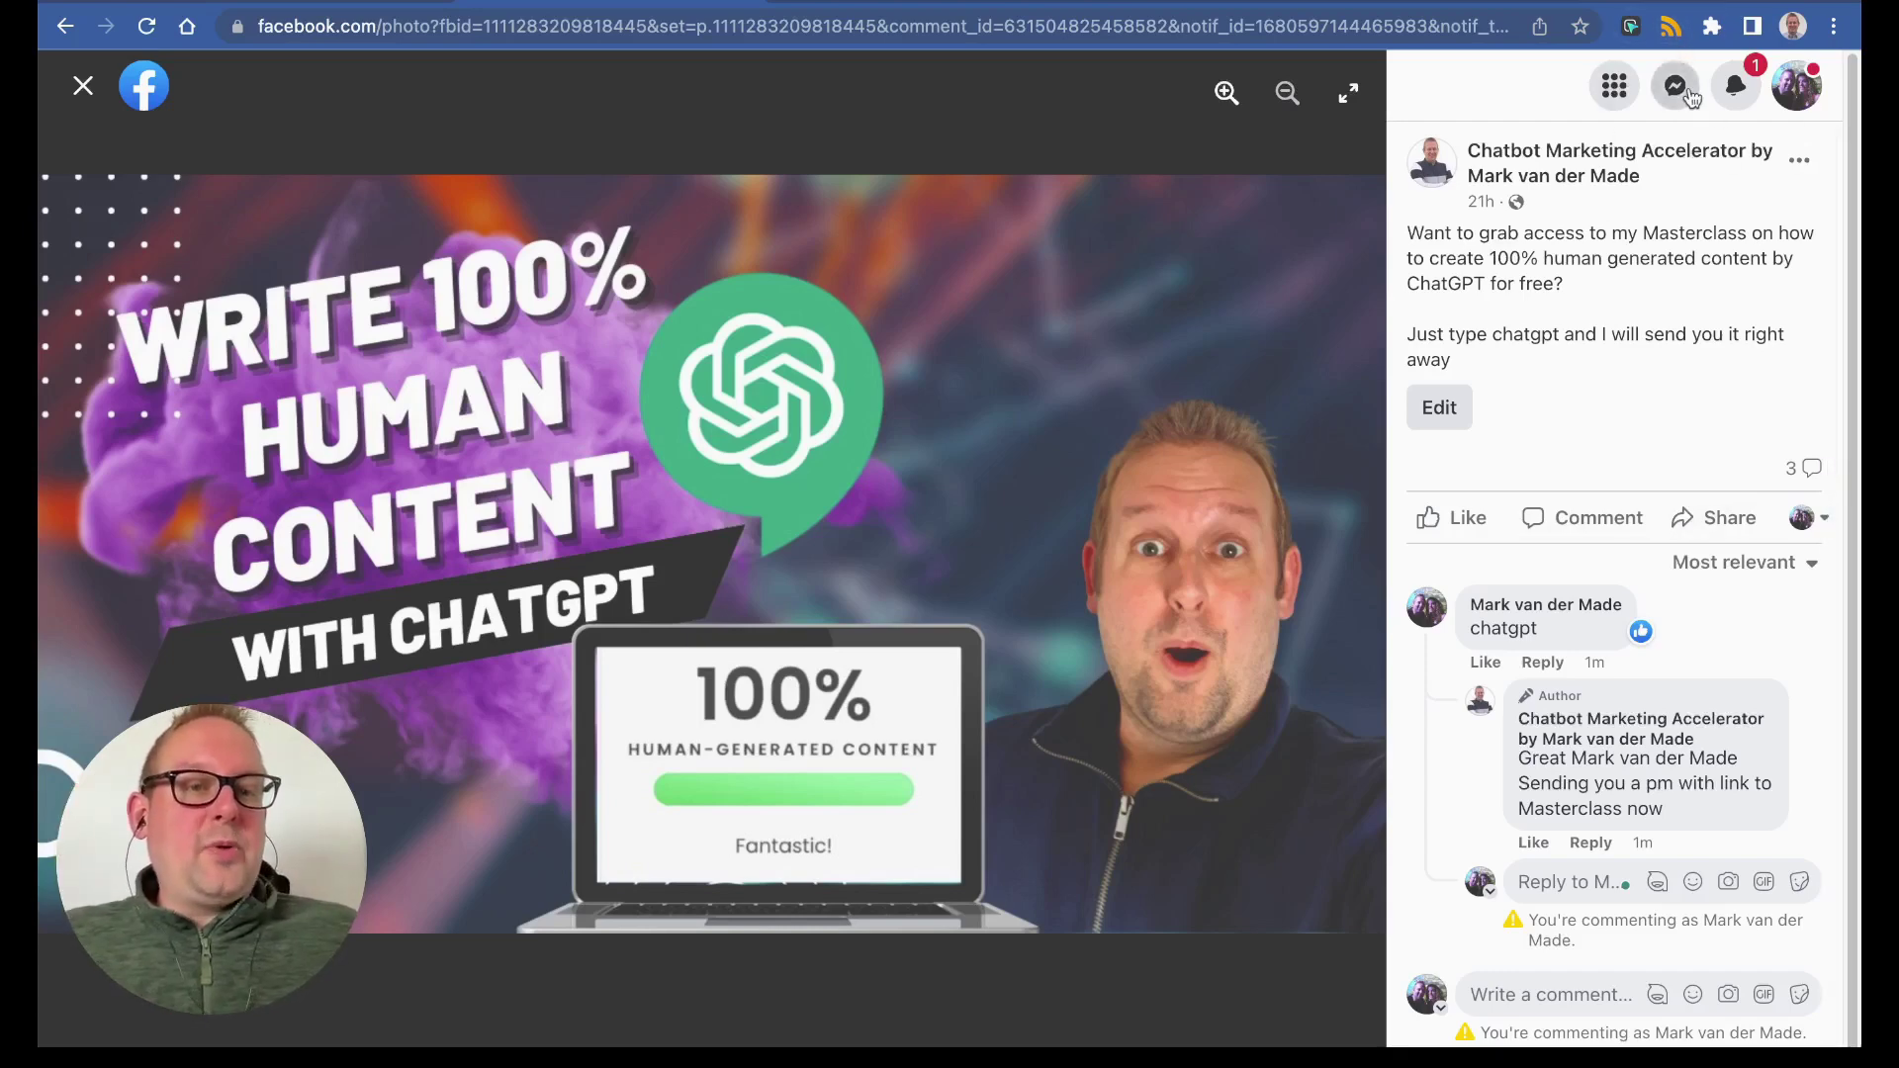
pyautogui.click(1675, 87)
pyautogui.click(1583, 337)
pyautogui.click(1498, 939)
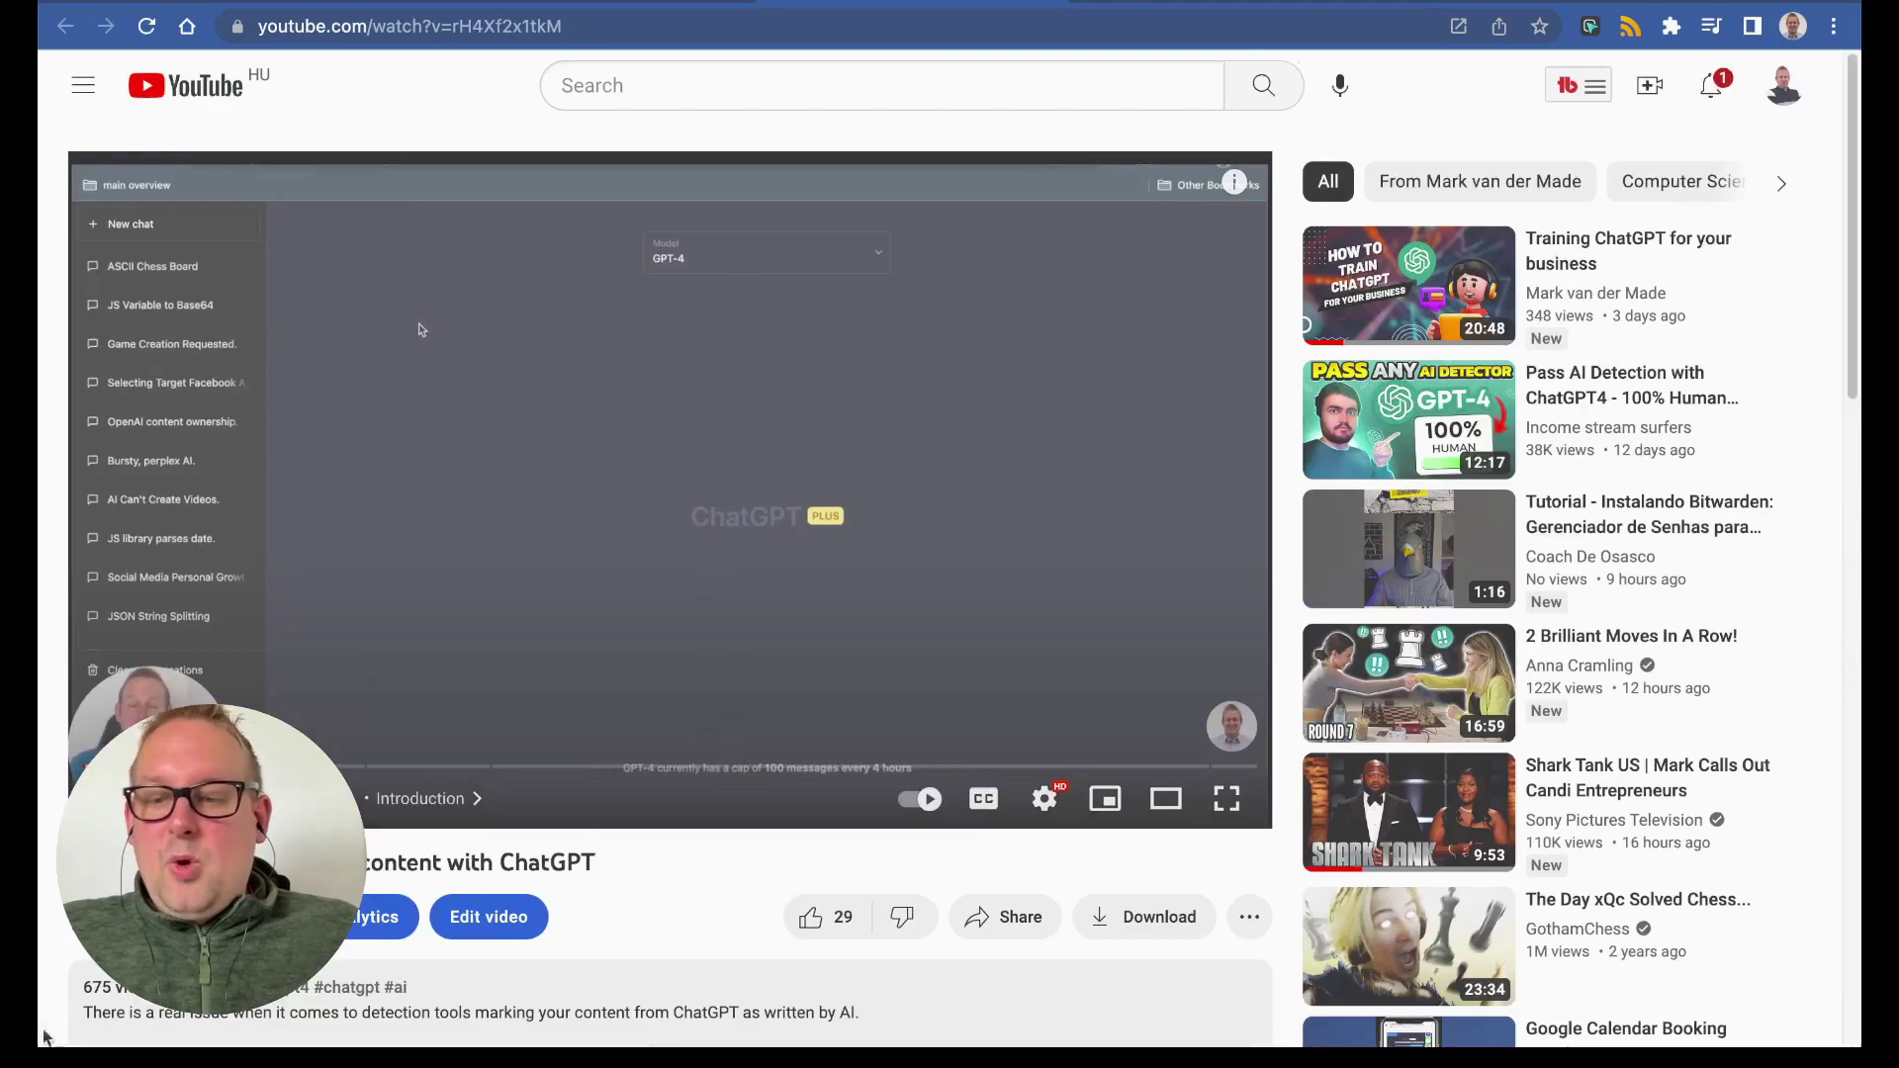
pyautogui.scroll(-2, 415, 653)
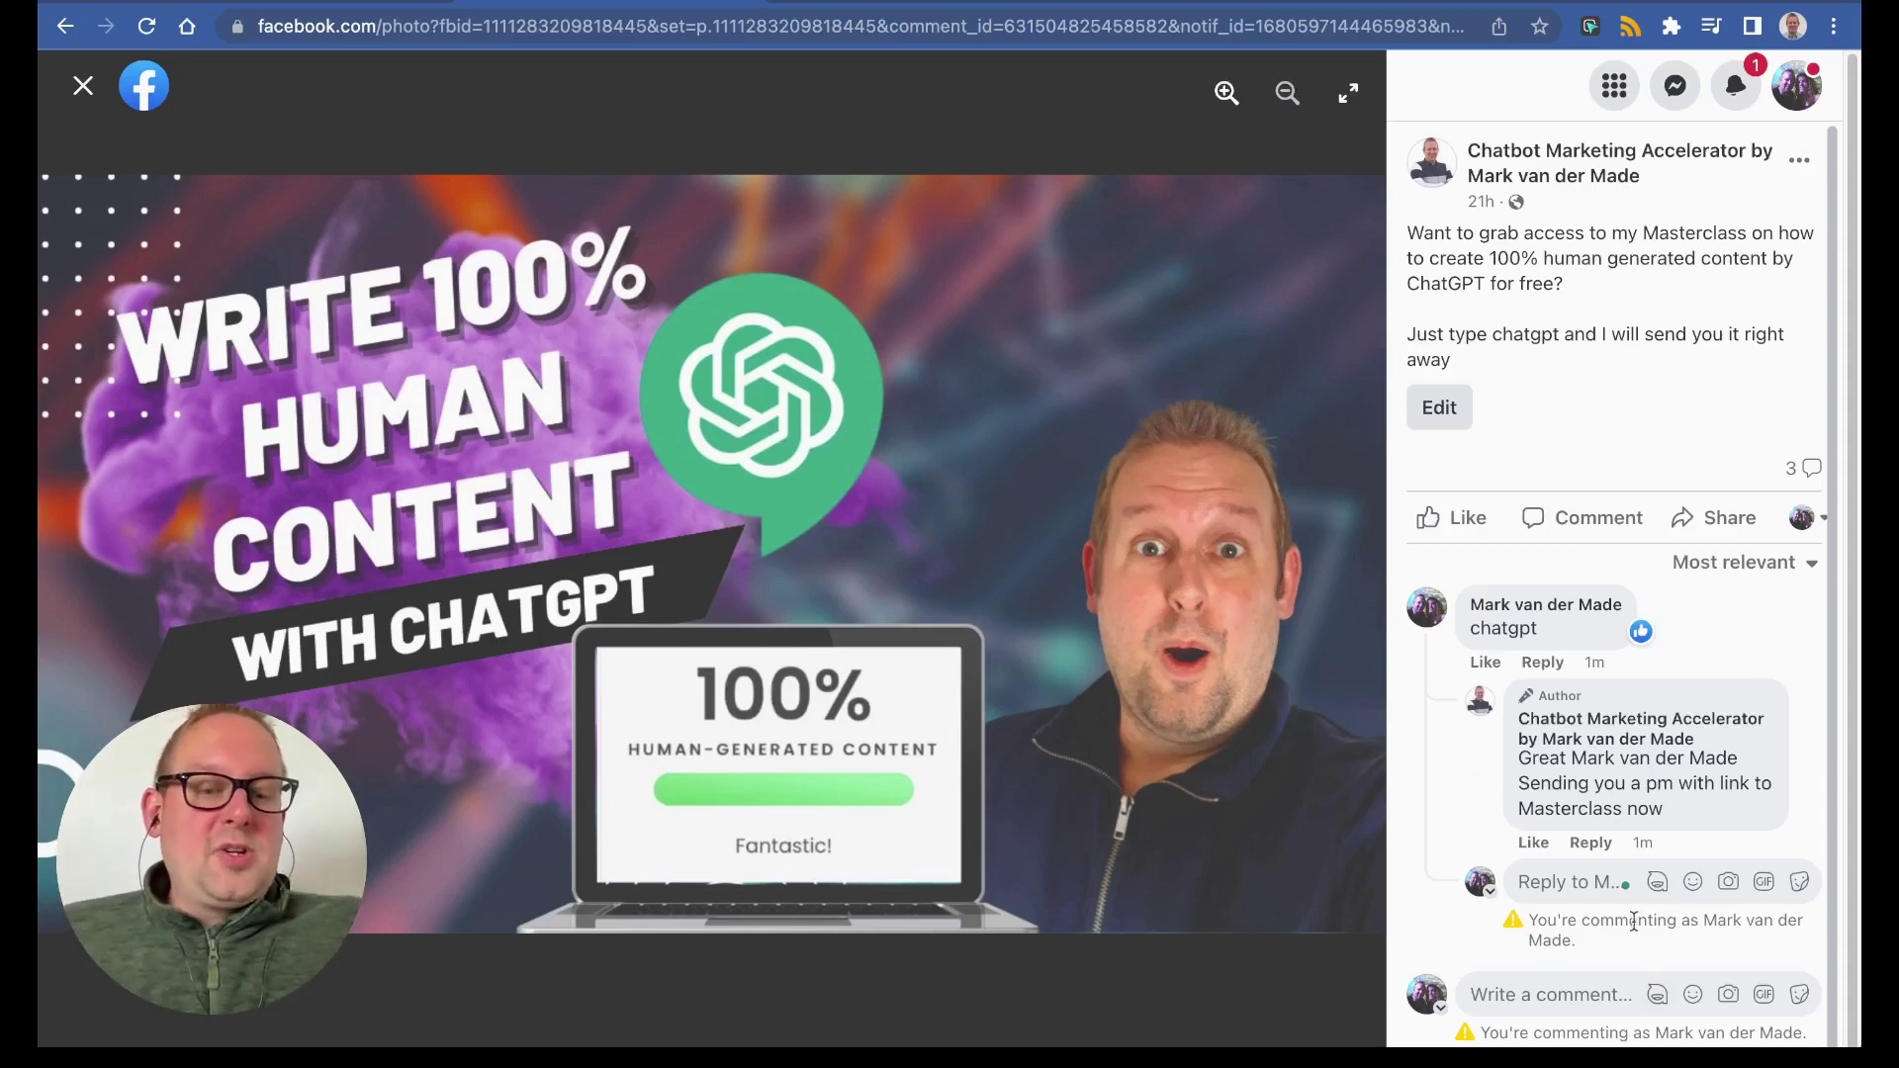
# - Comment 'How to best contact you?' on the ad, reload, and scroll to the page's contact reply
pyautogui.click(1514, 995)
pyautogui.write('How to ')
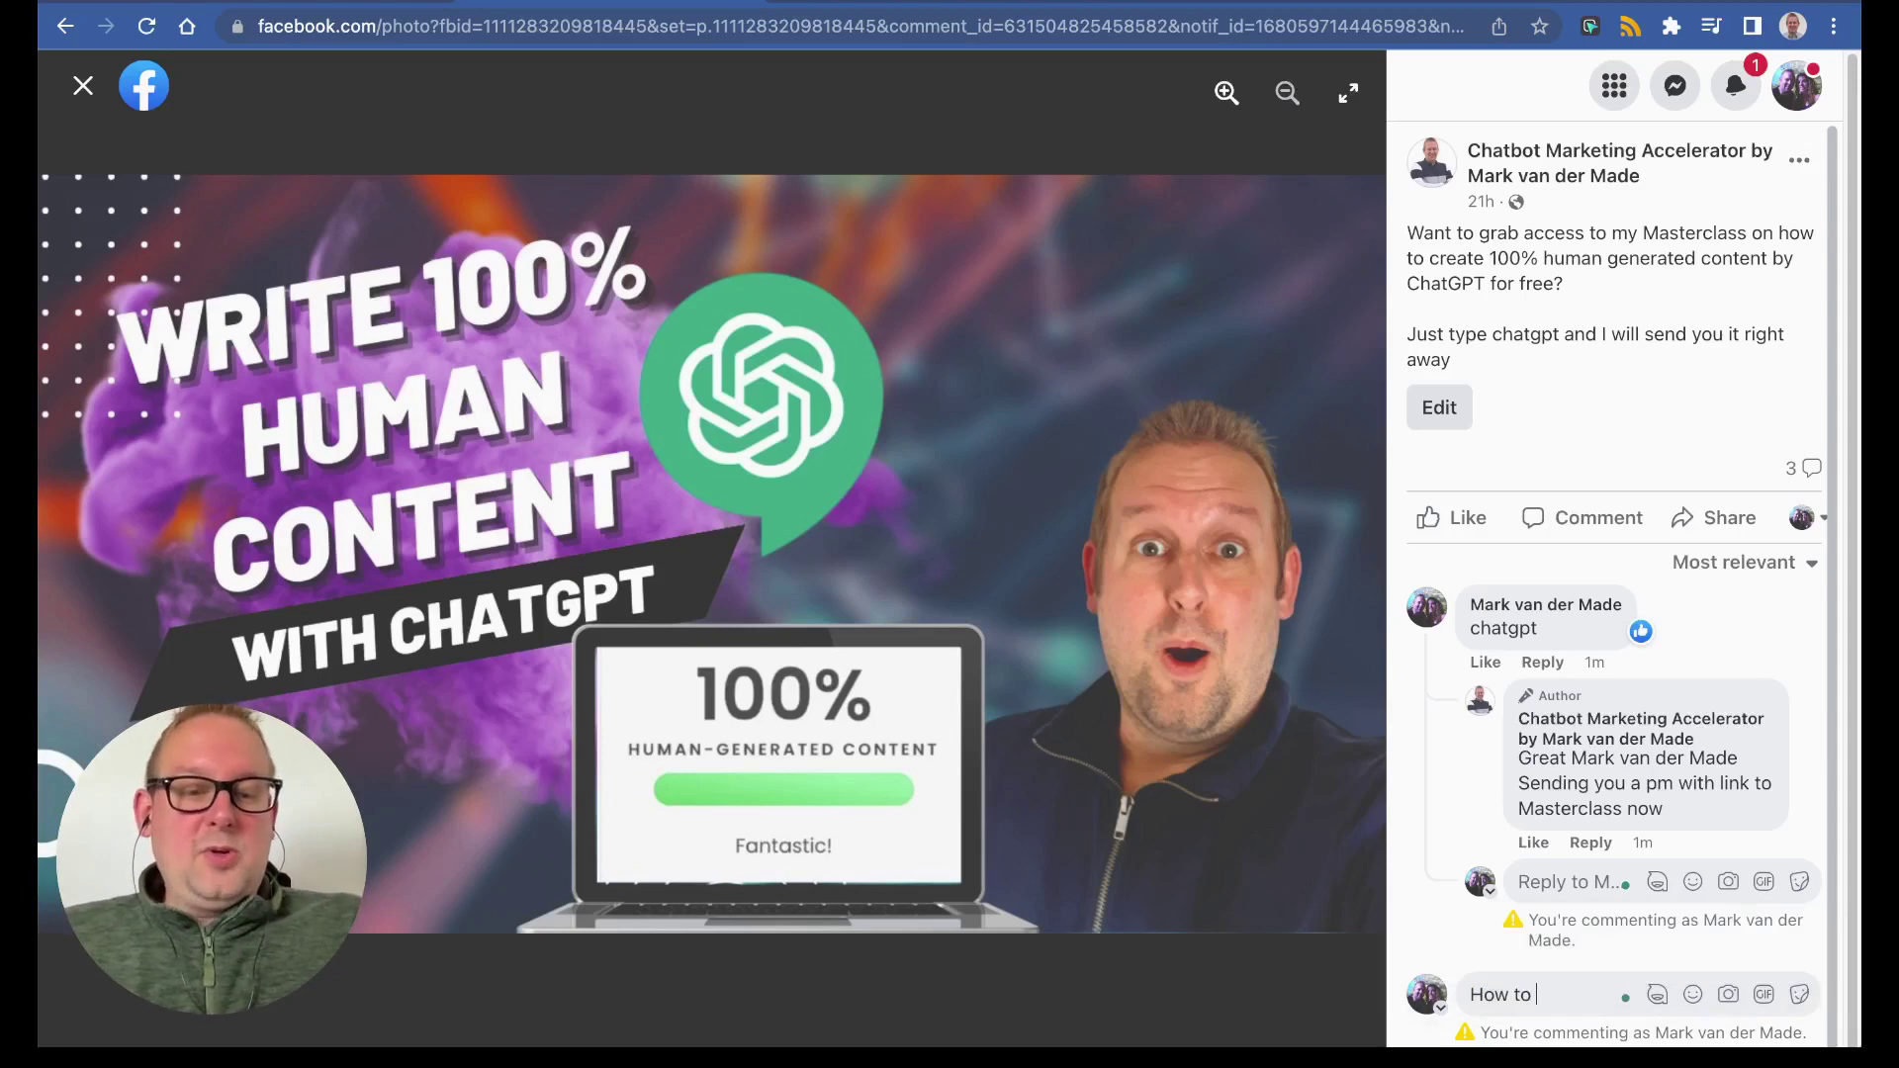
pyautogui.write('best contact you?')
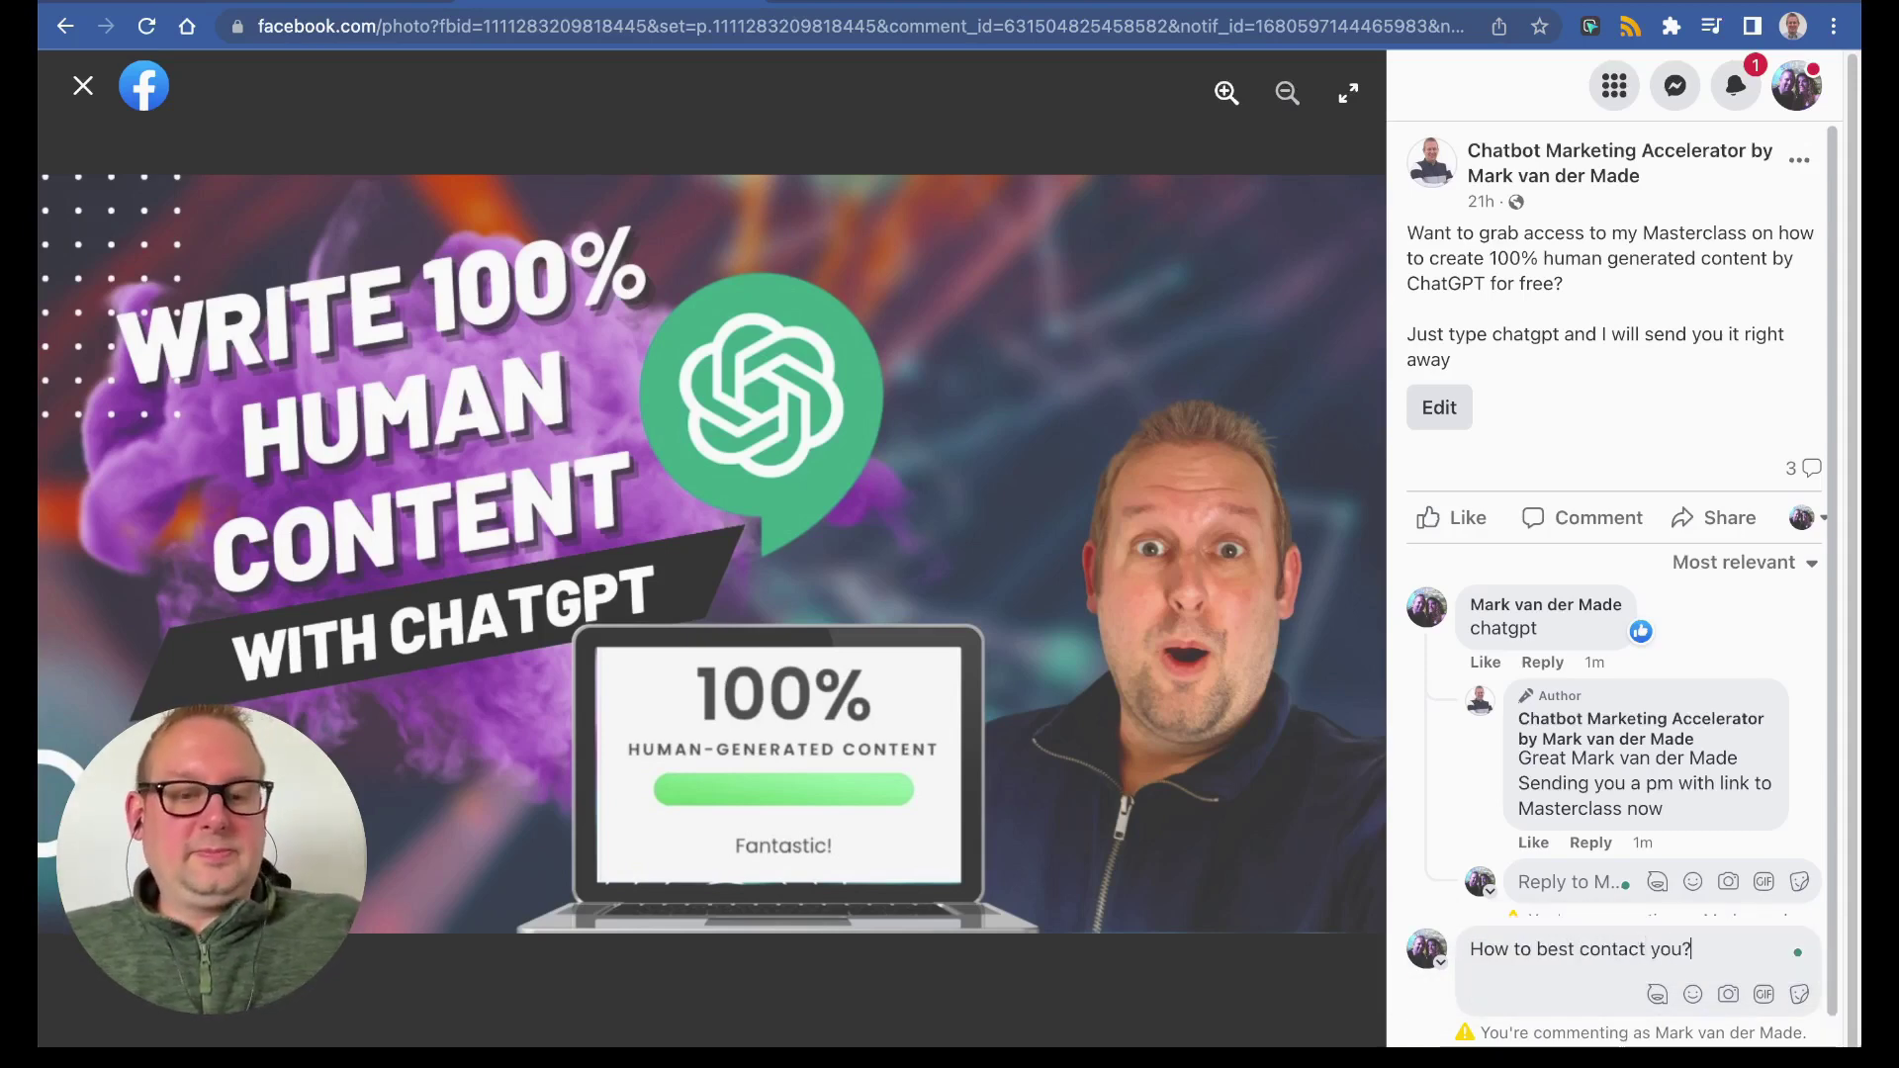
pyautogui.press('Return')
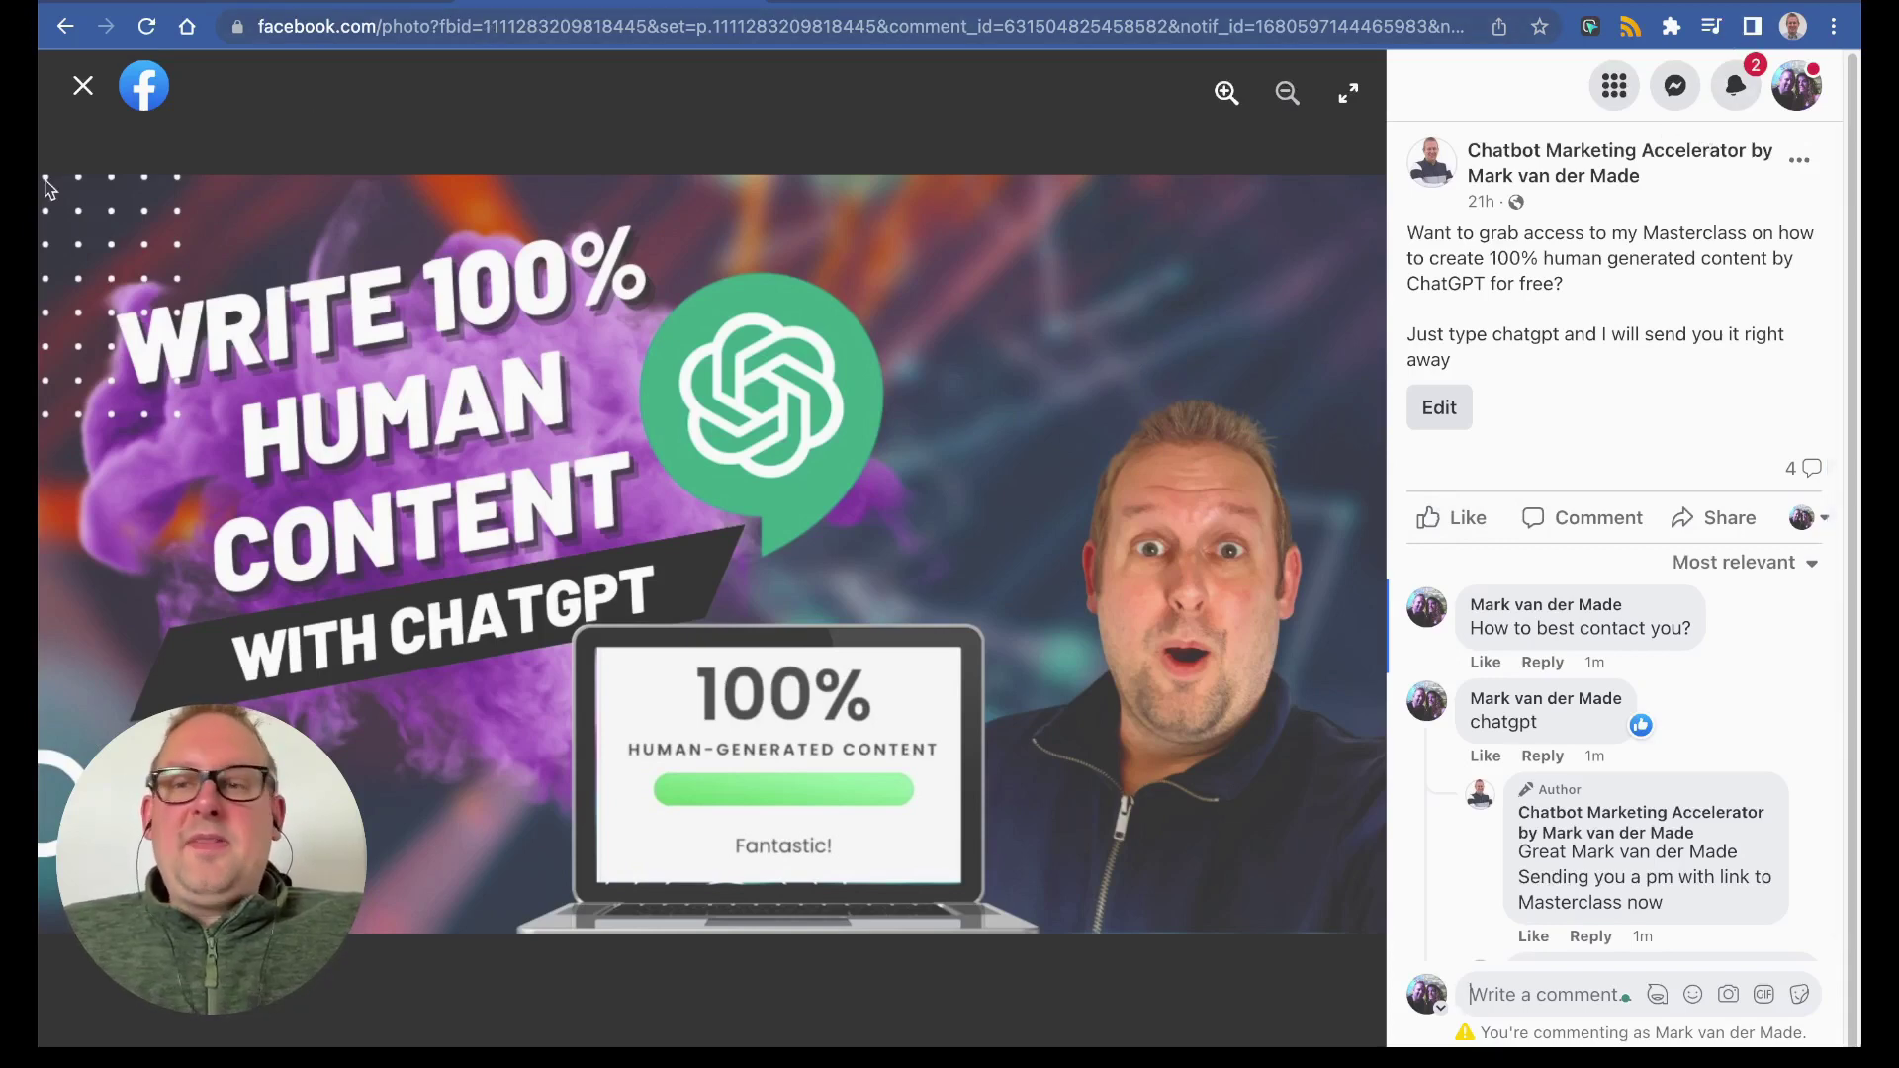
pyautogui.click(145, 28)
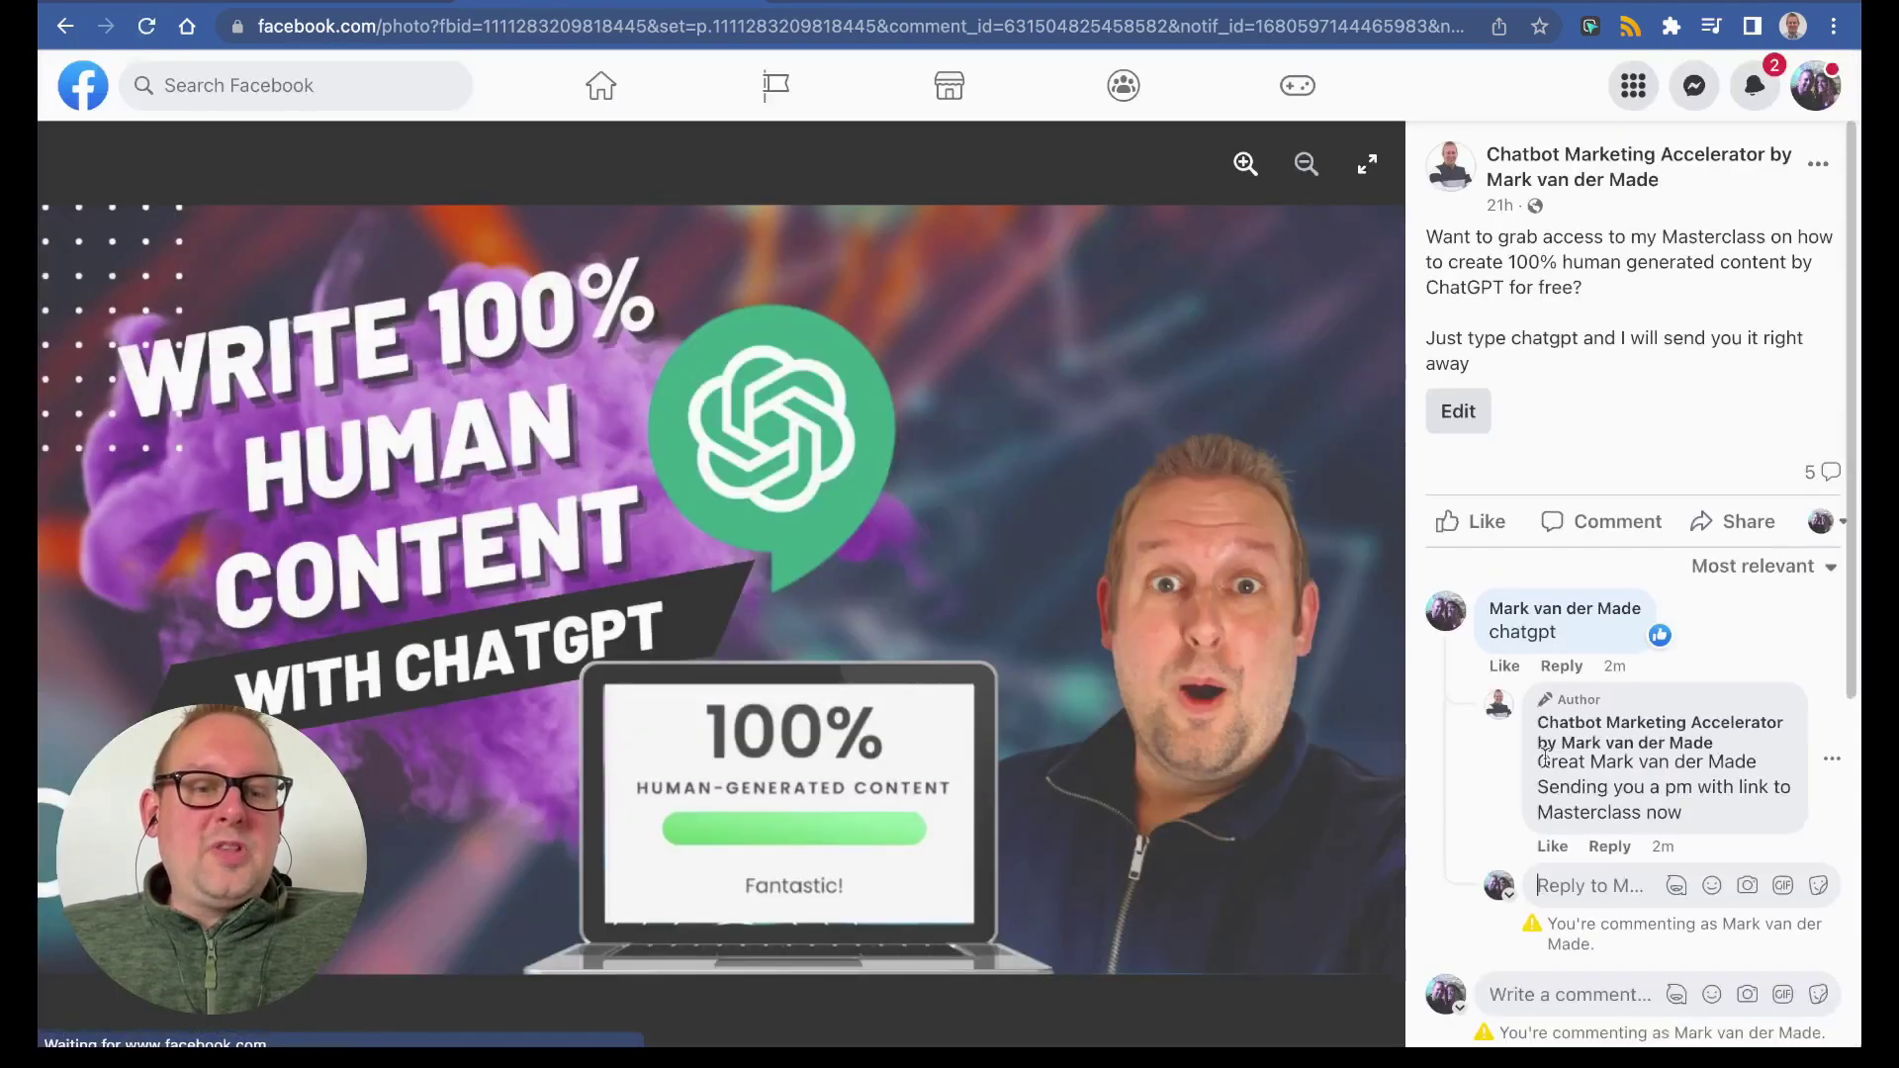
pyautogui.scroll(-3, 1563, 811)
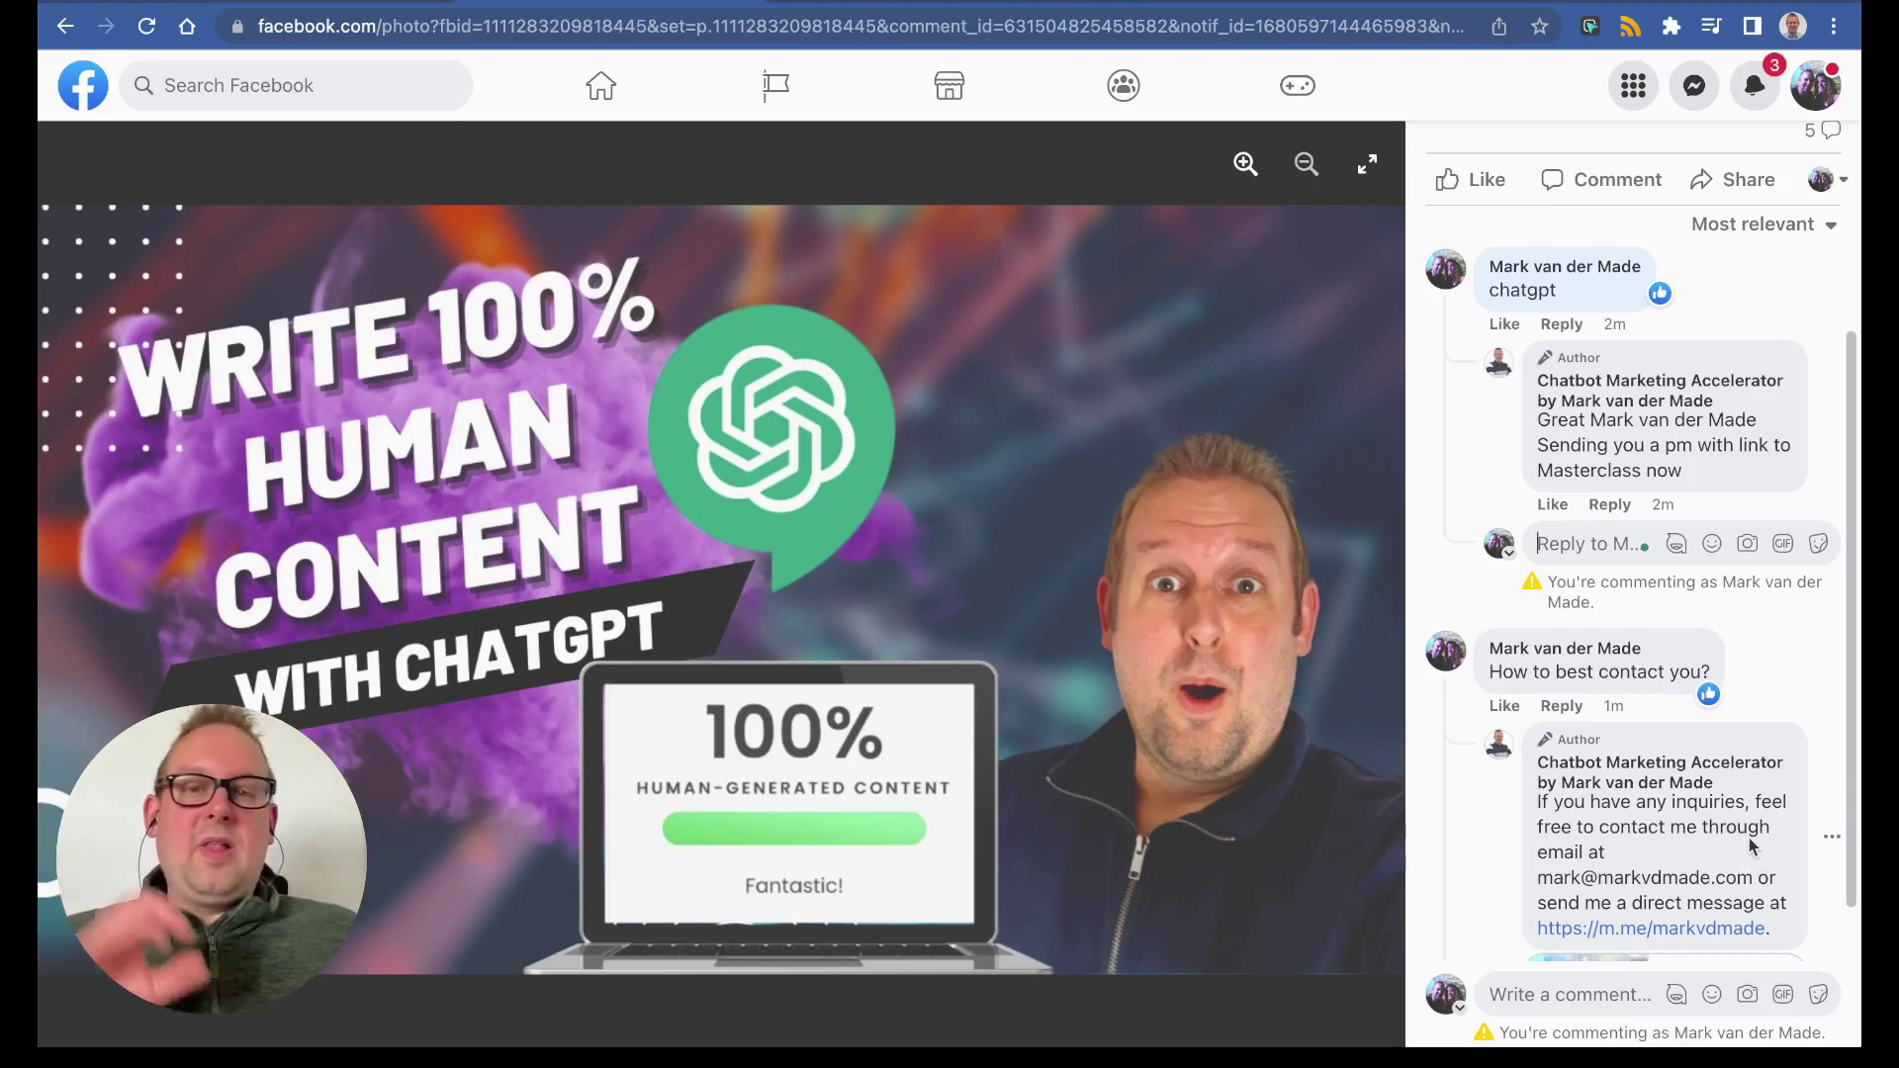
pyautogui.scroll(-1, 1749, 841)
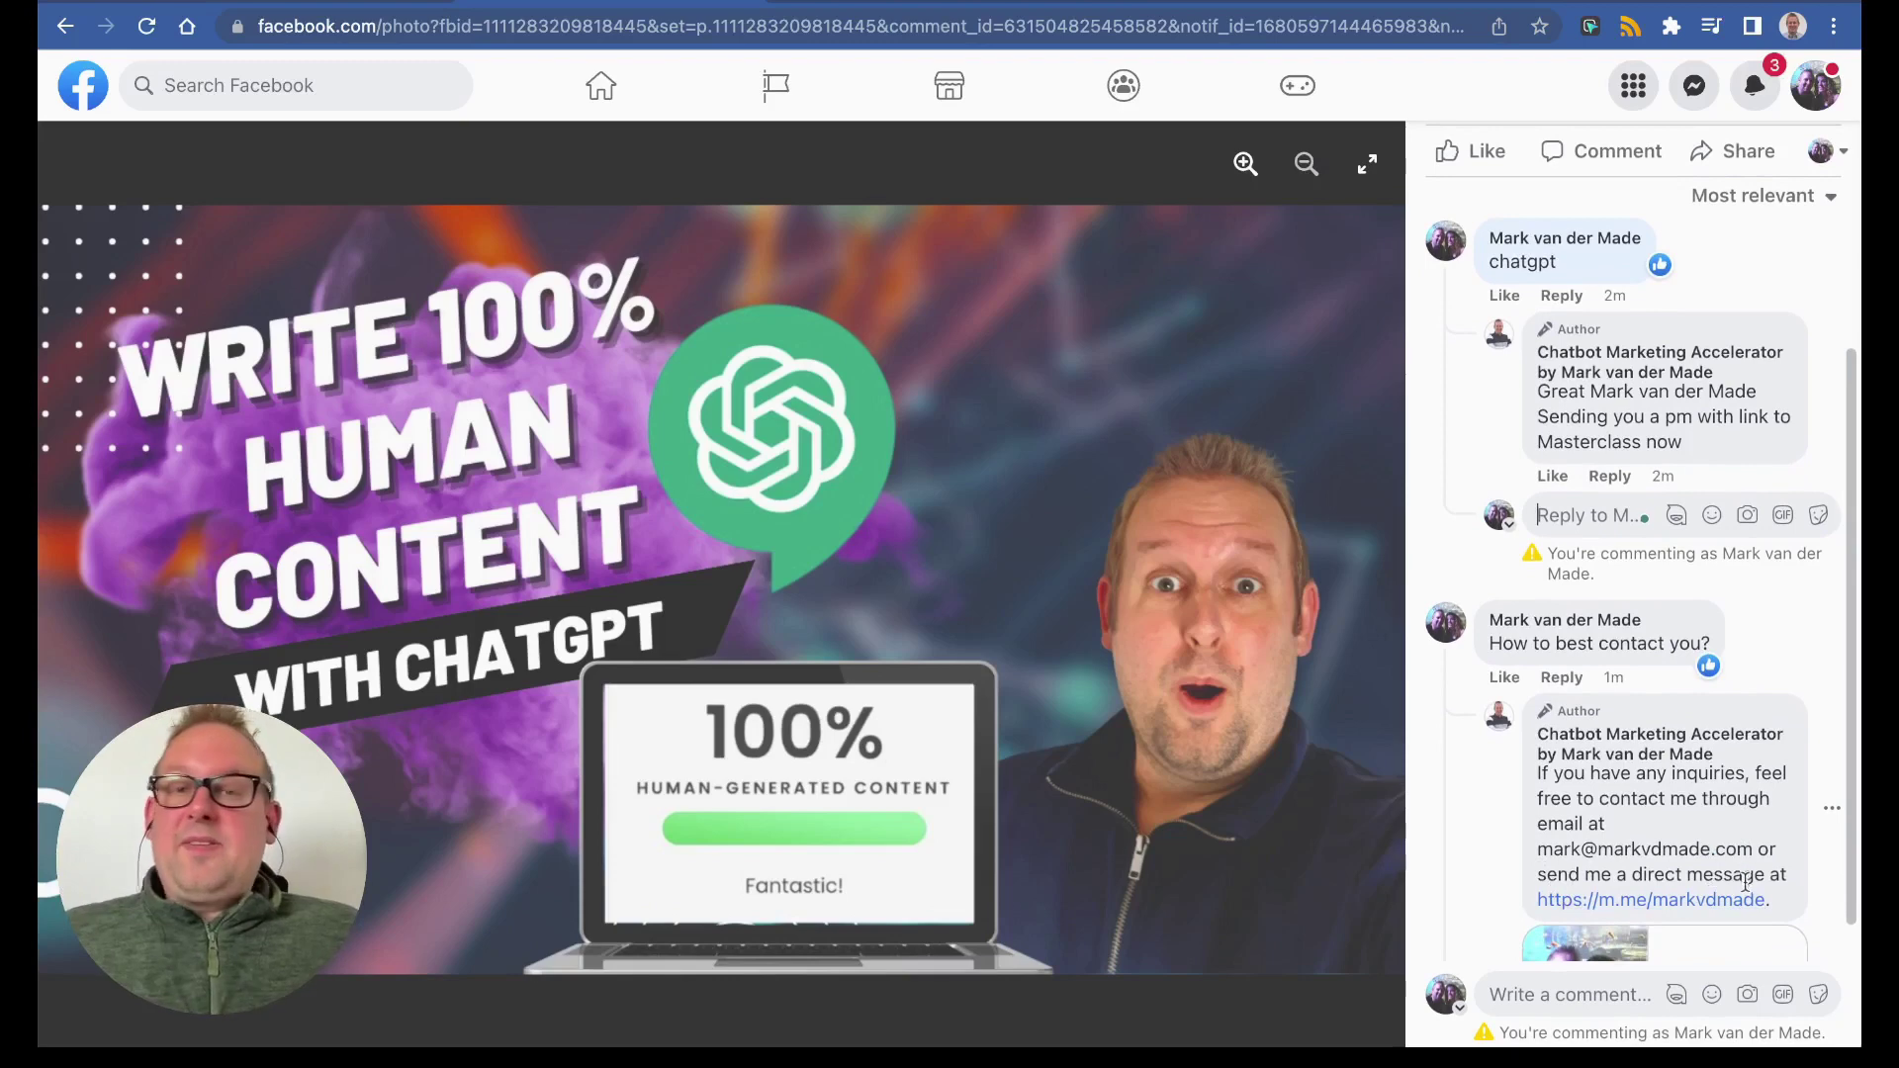
pyautogui.scroll(-3, 1744, 869)
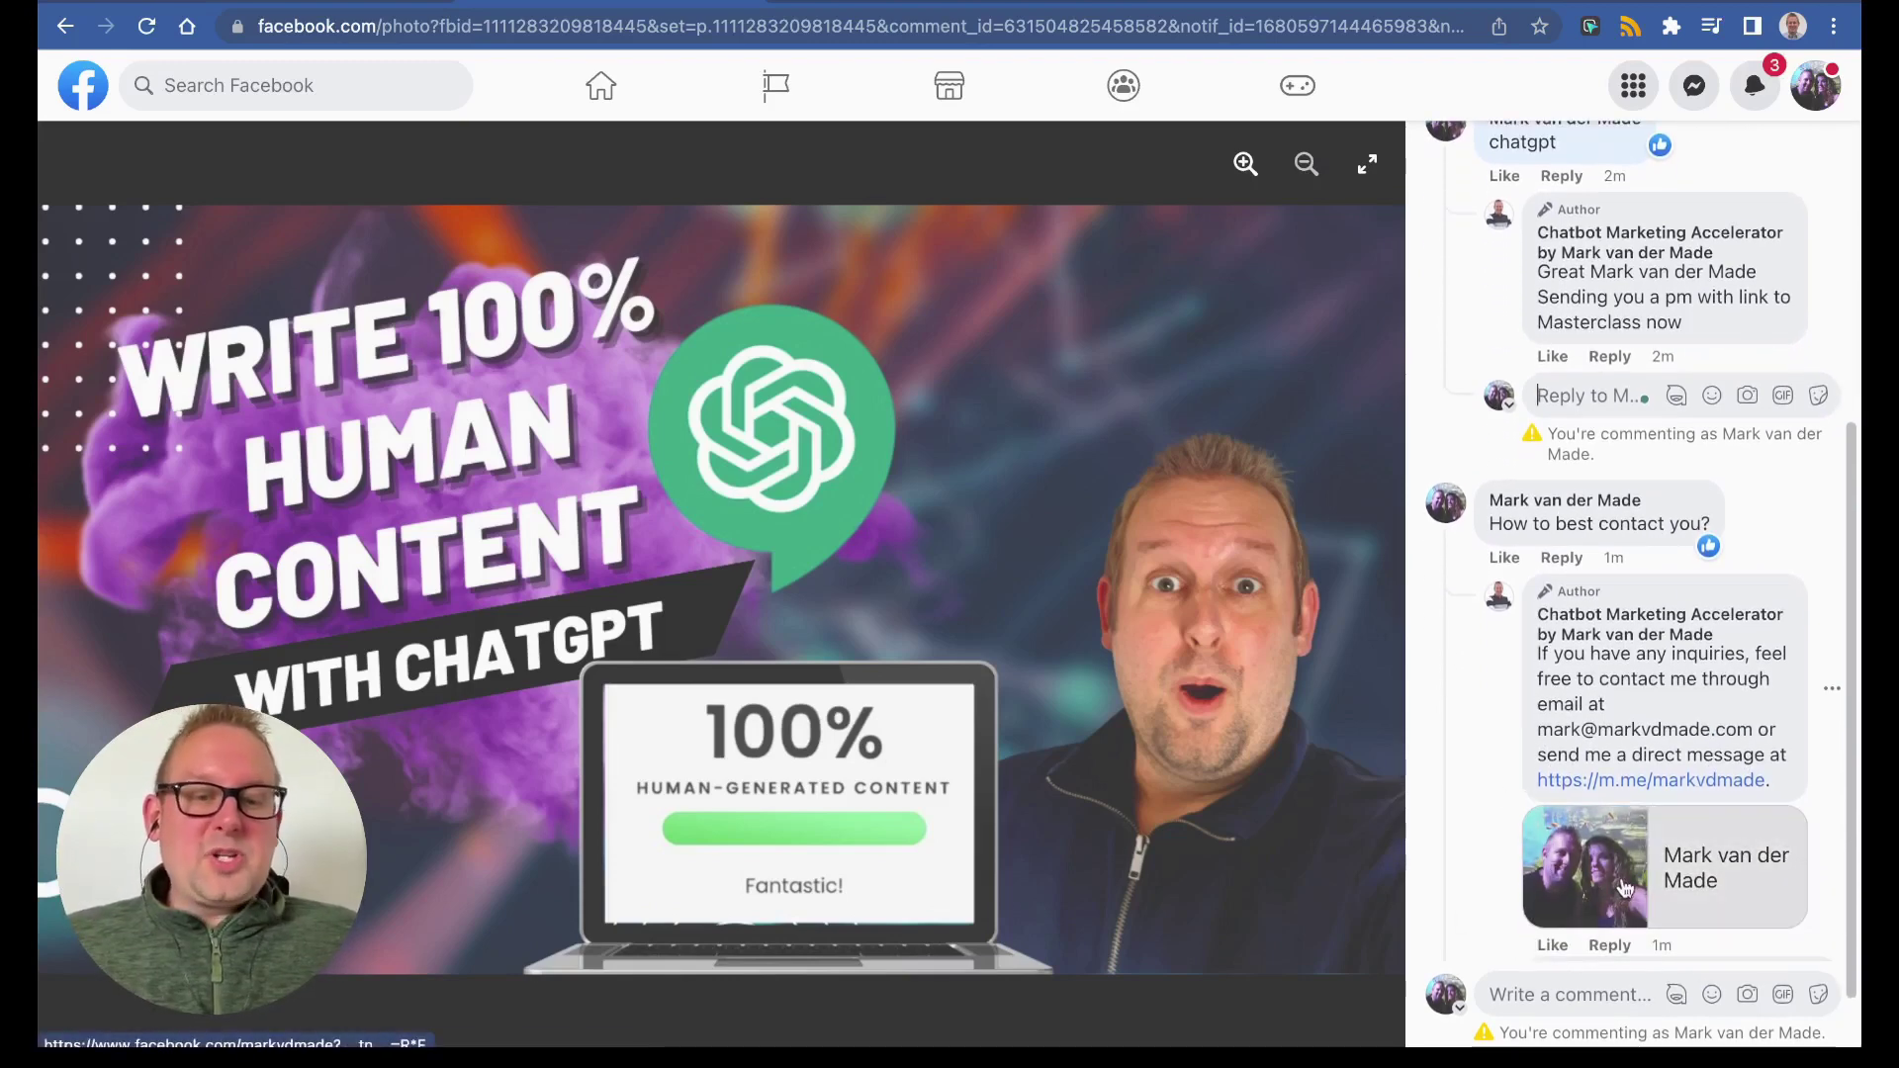
# - Comment 'What is the best chatbot platform to build an automation on?' on the ad
pyautogui.click(1610, 946)
pyautogui.click(1565, 994)
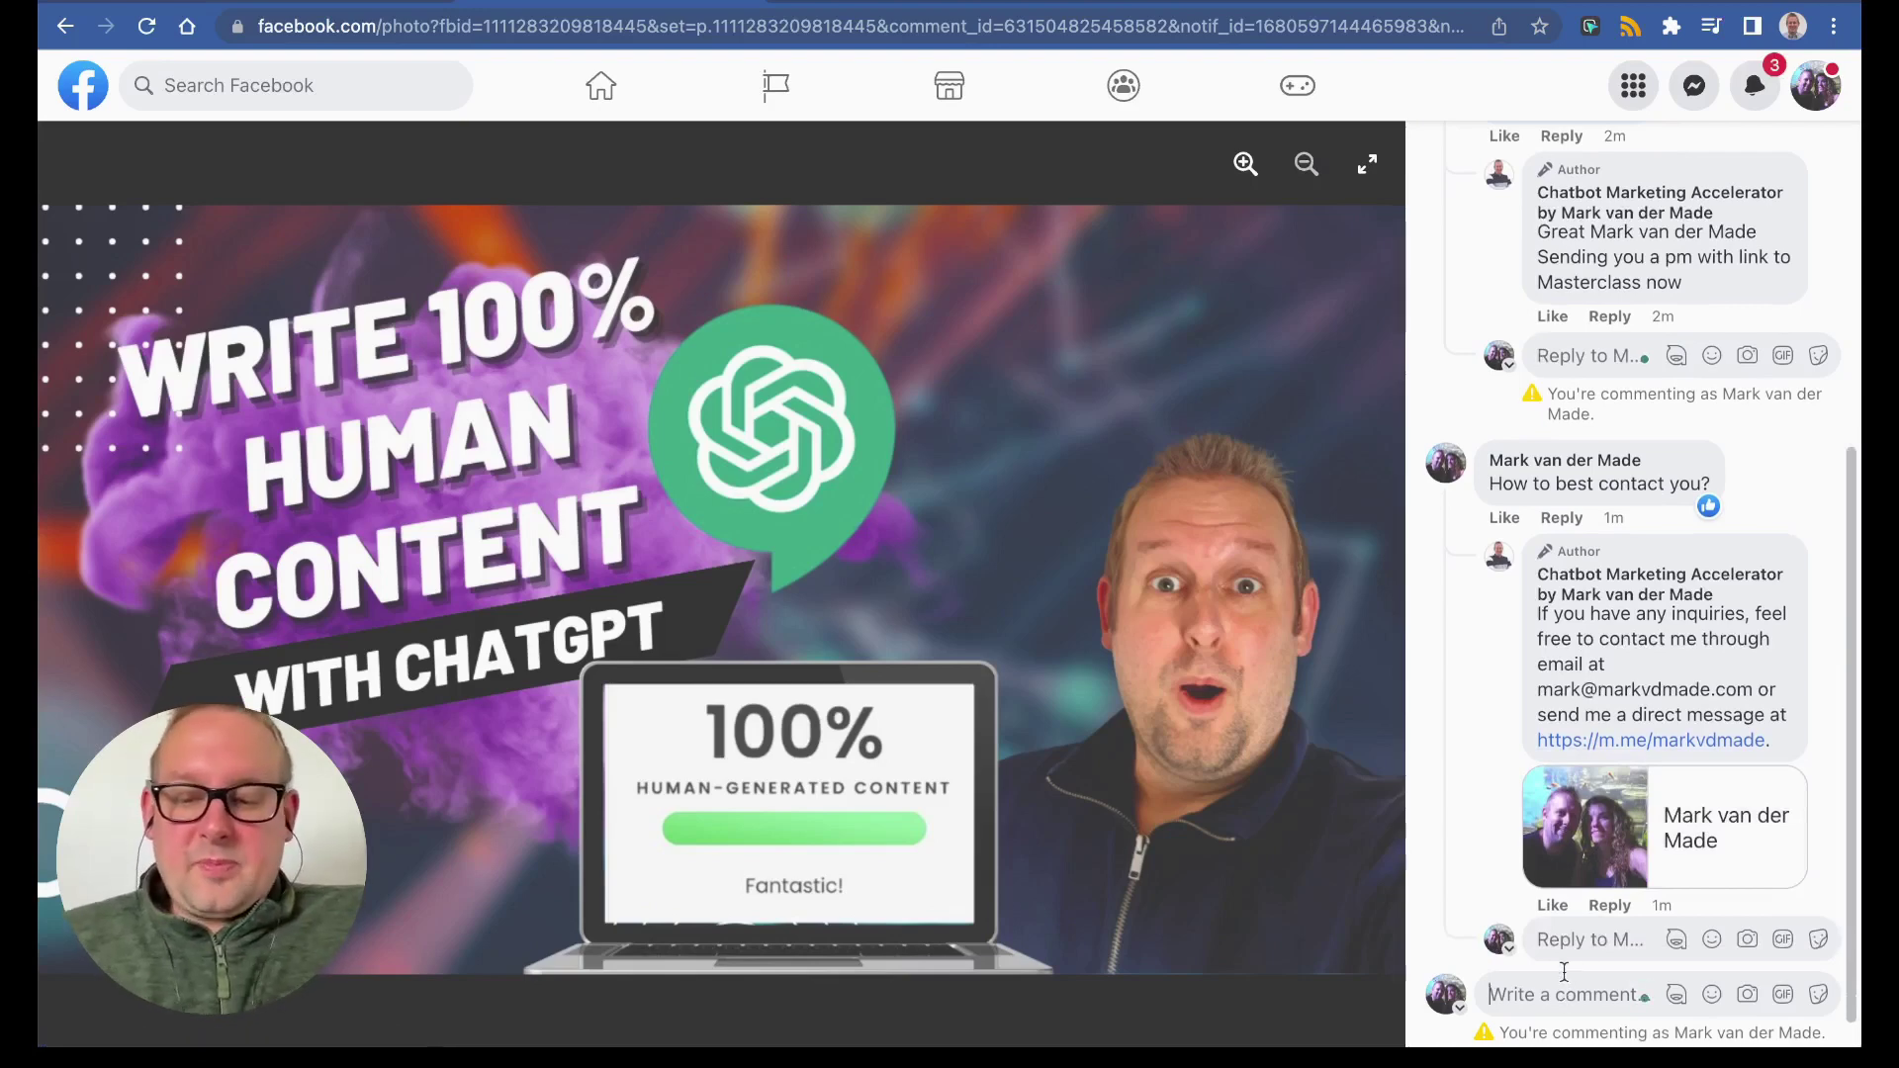
pyautogui.write('What is the bes')
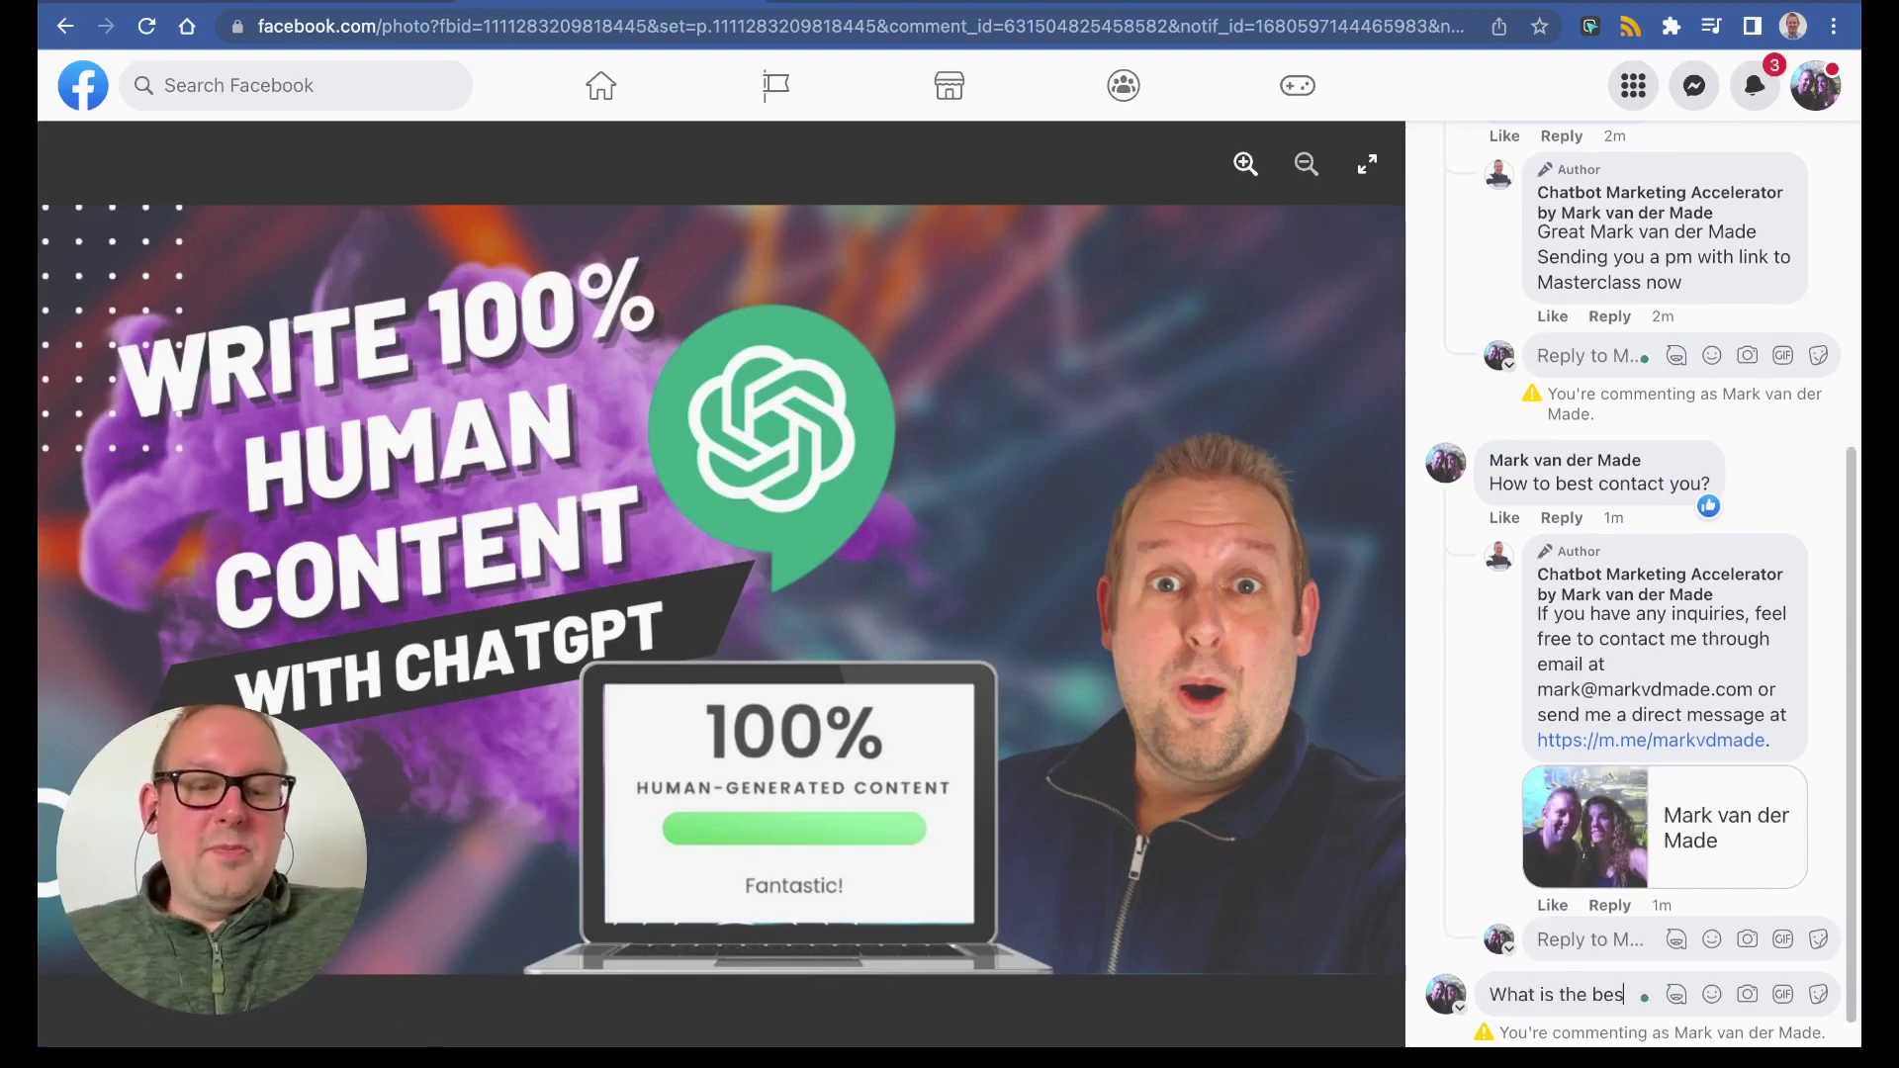
pyautogui.write('t chatbot platform')
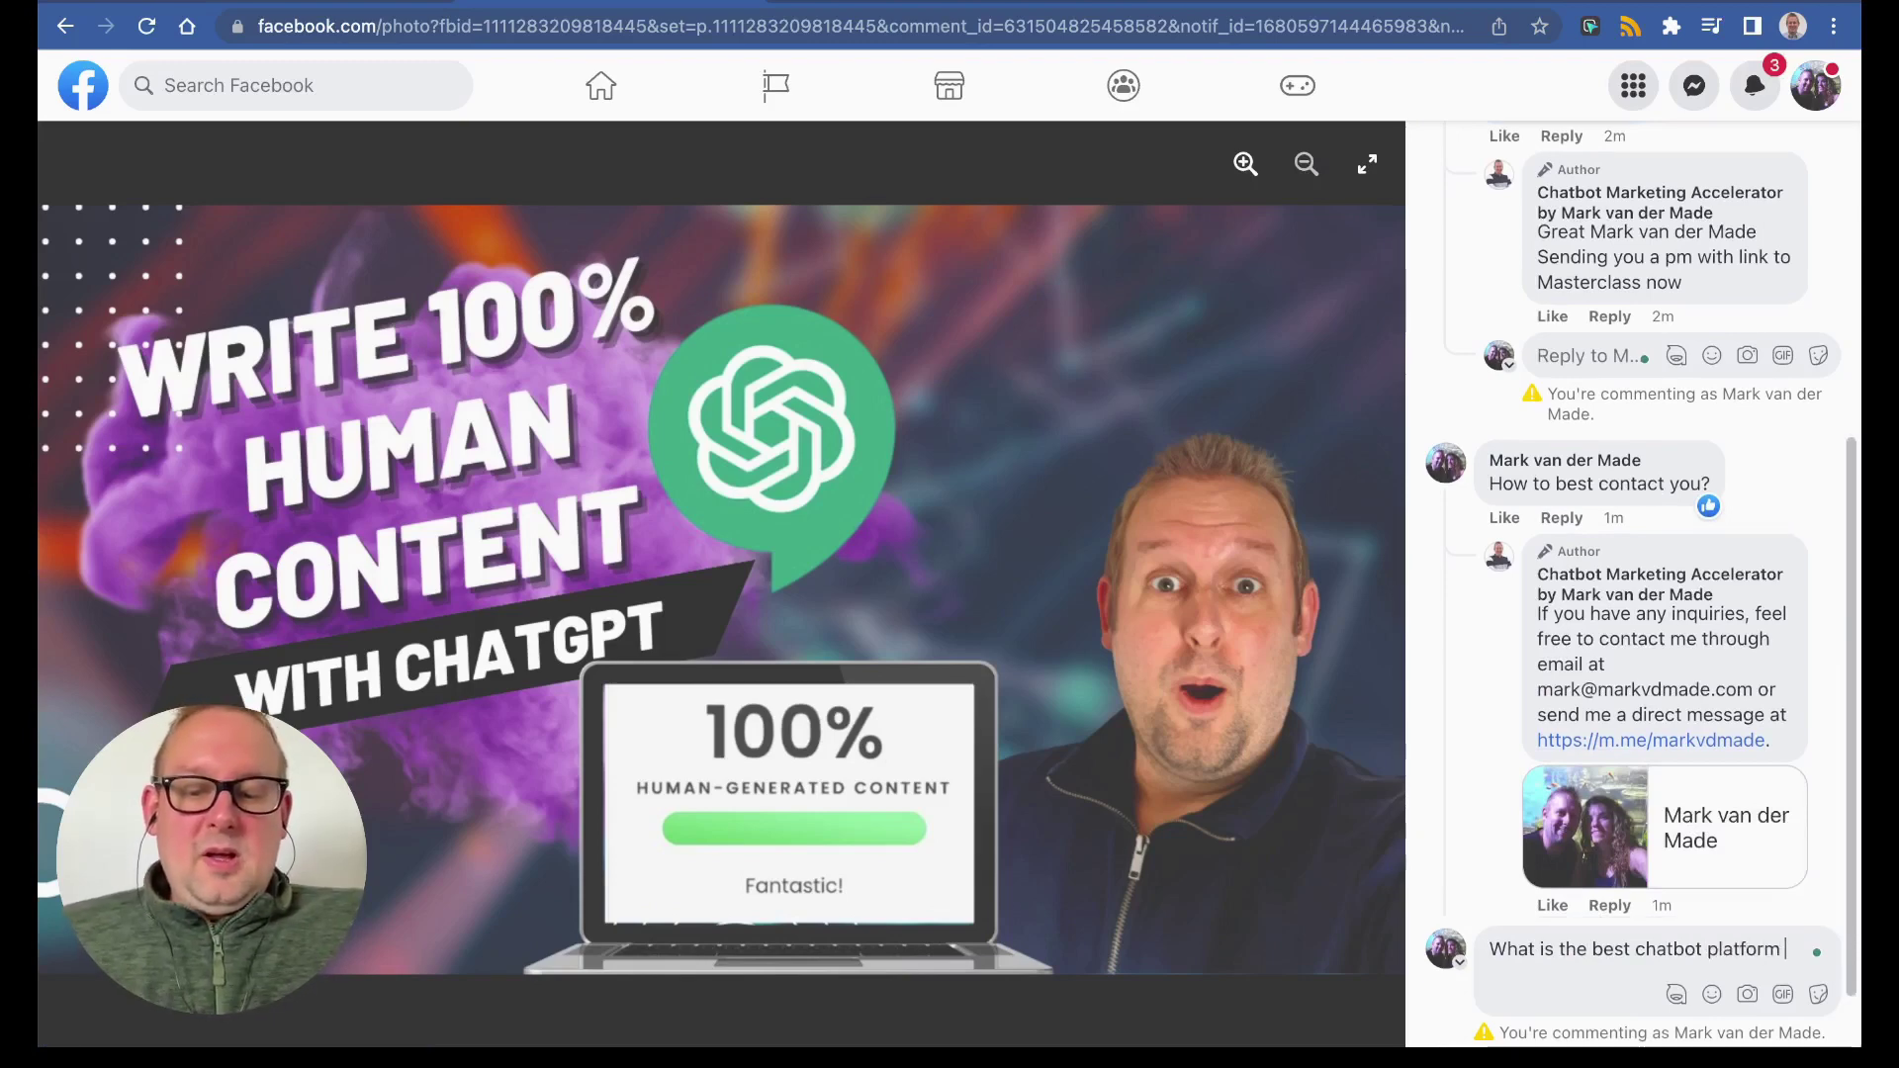
pyautogui.write(' to bui')
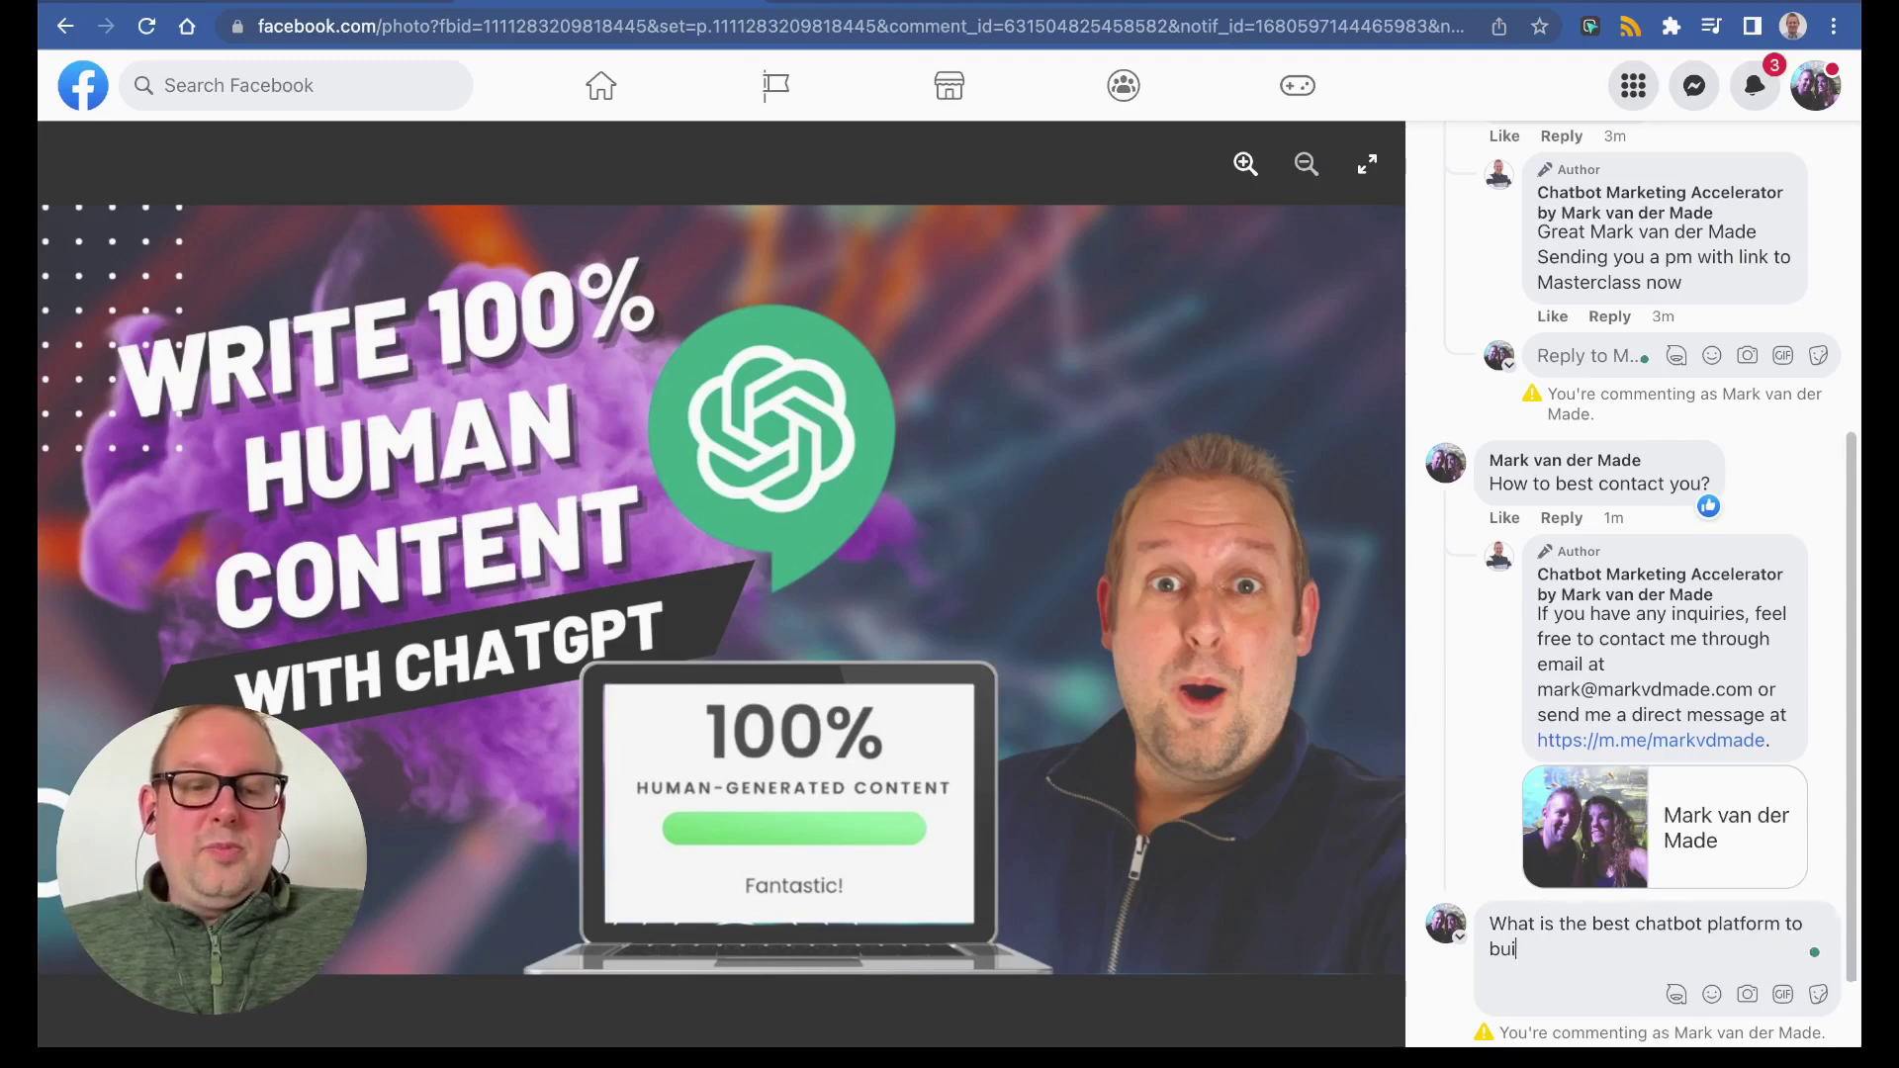
pyautogui.write('ld an auto')
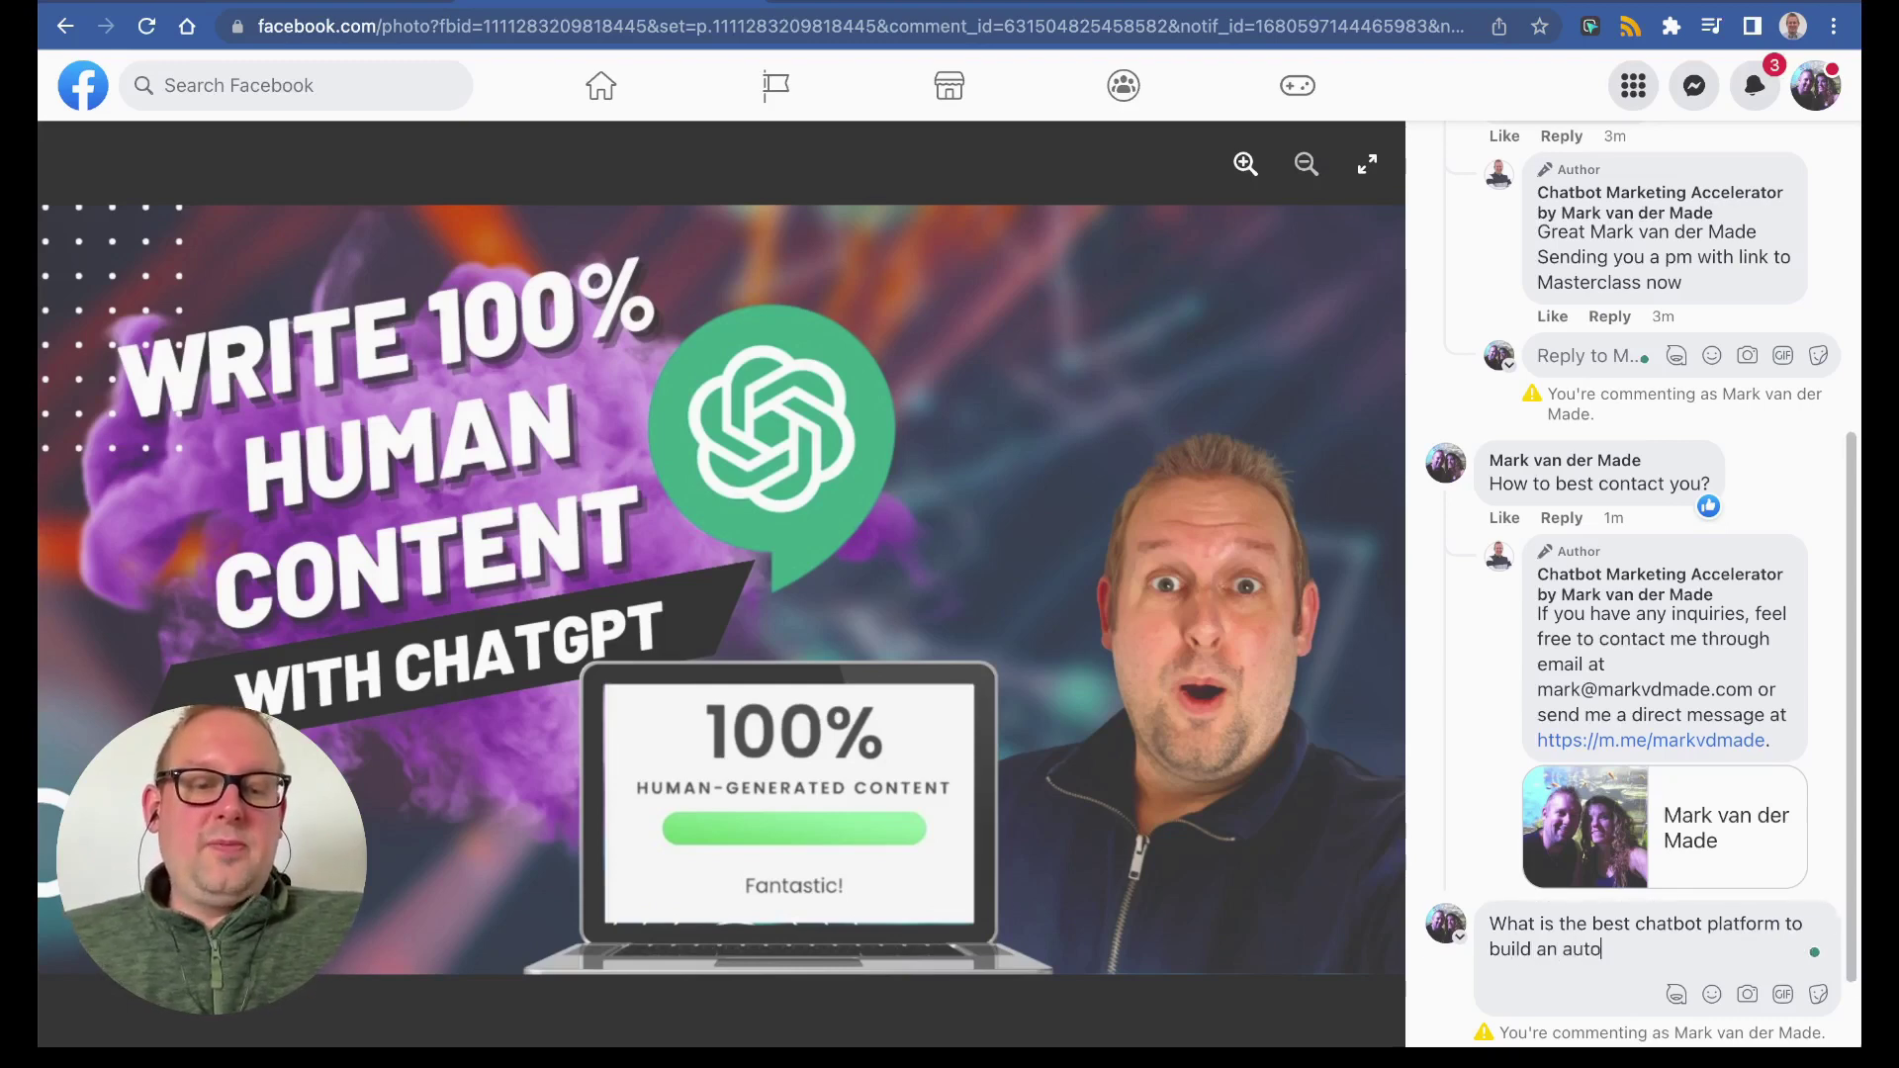
pyautogui.write('mation on')
pyautogui.press('Return')
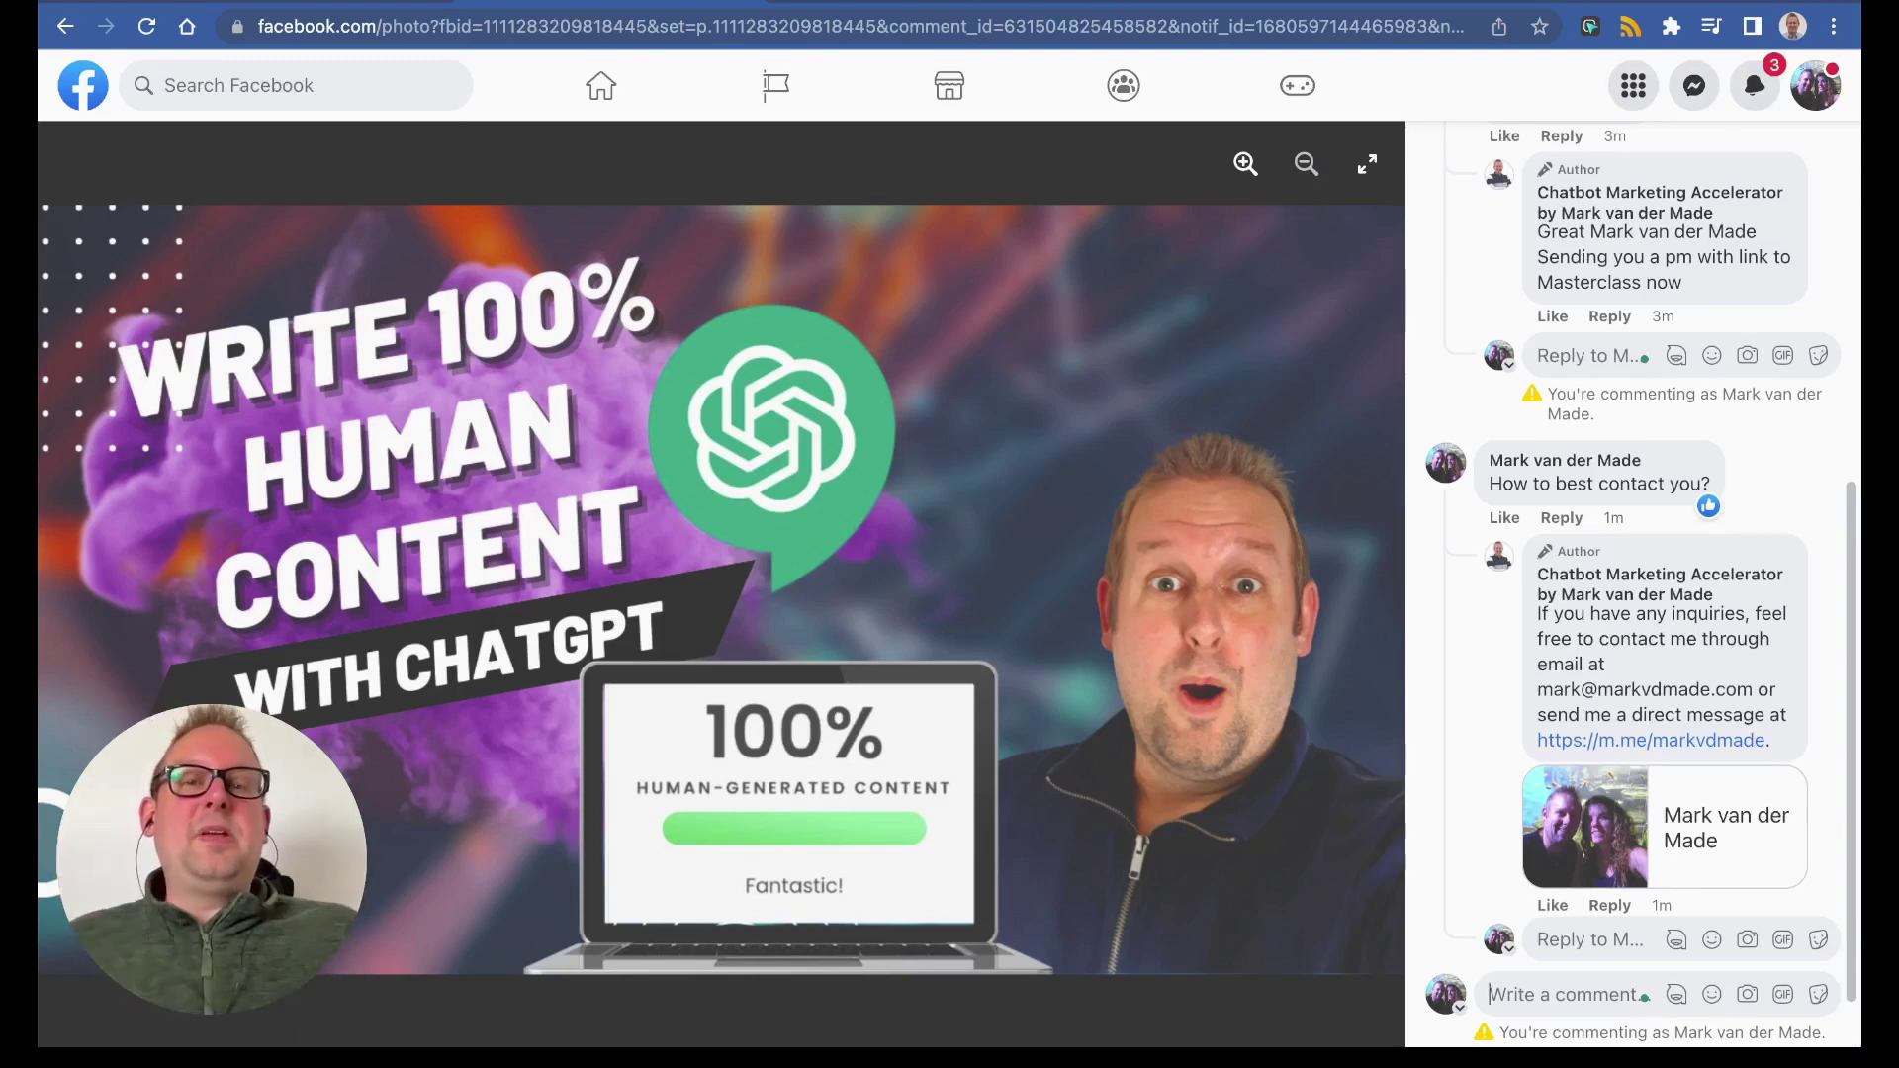
pyautogui.scroll(3, 1632, 544)
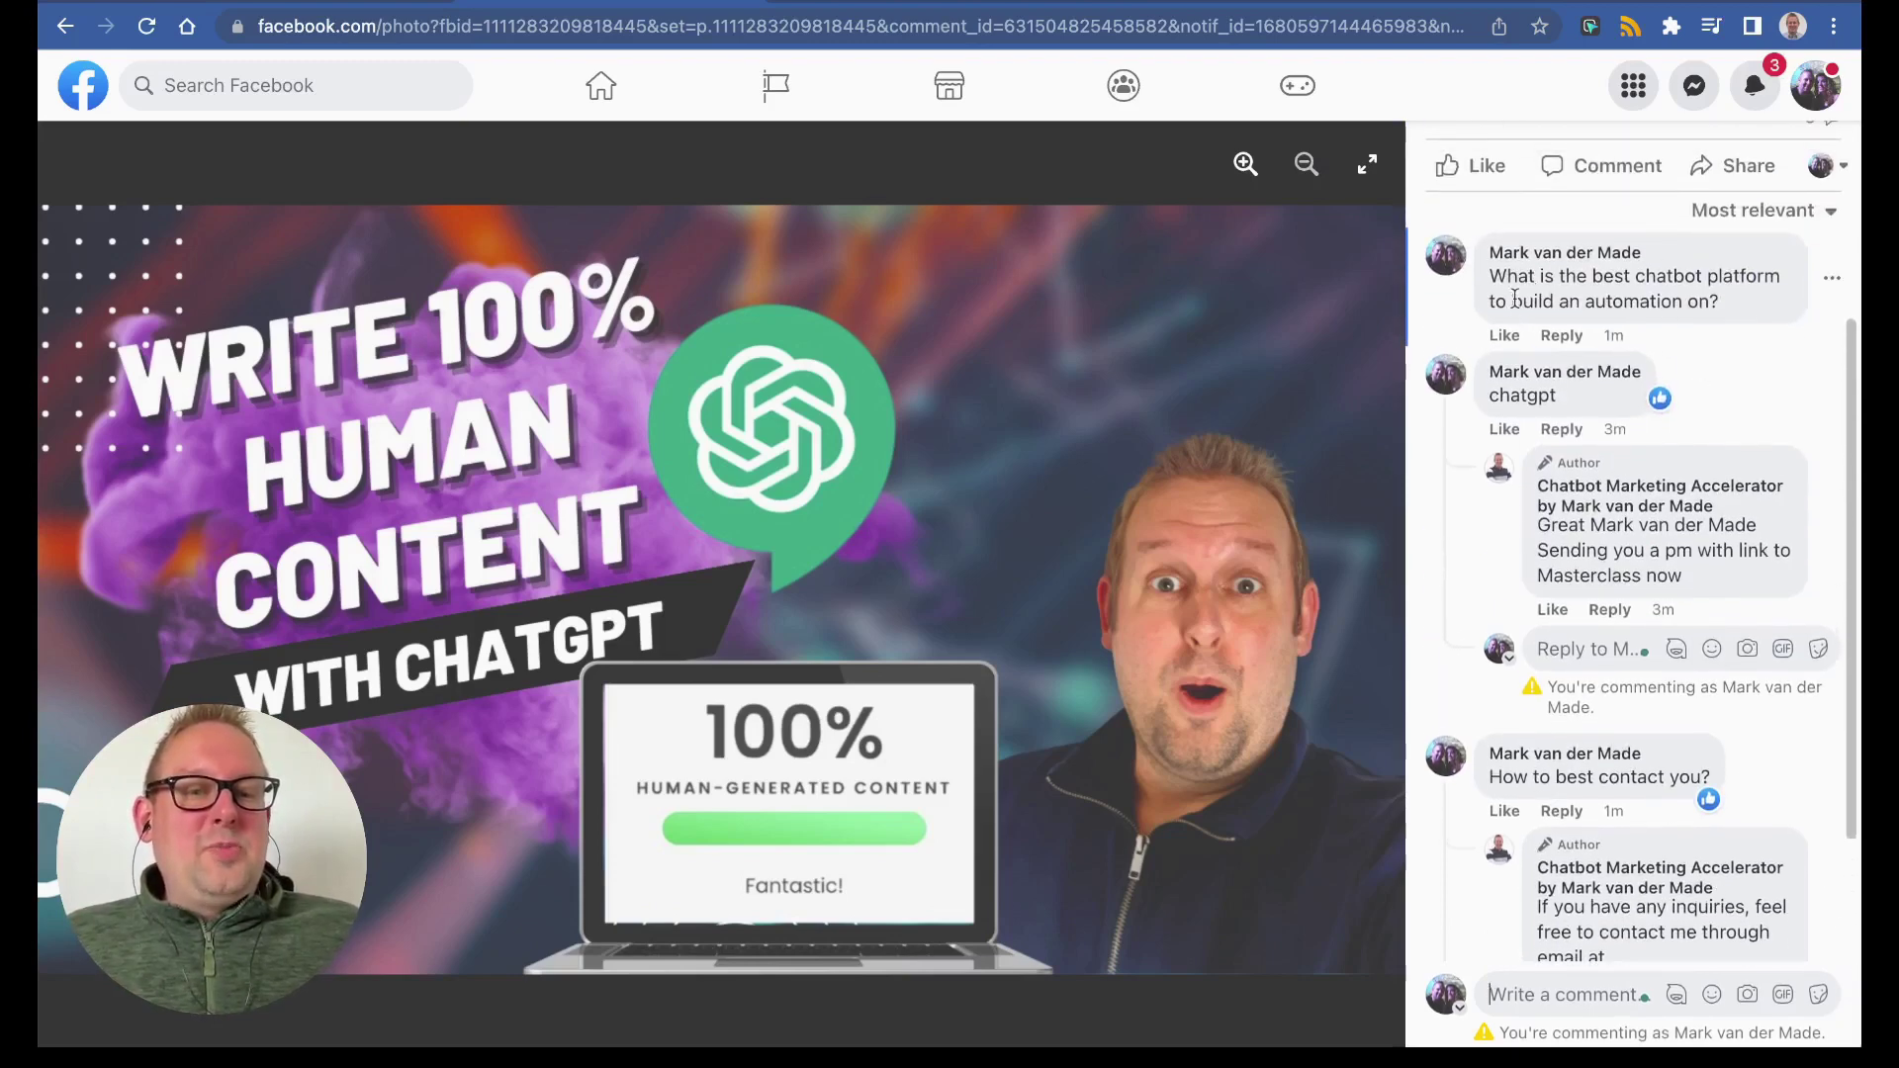
# - Reload the ad page and expand the author's reply with See more
pyautogui.click(147, 26)
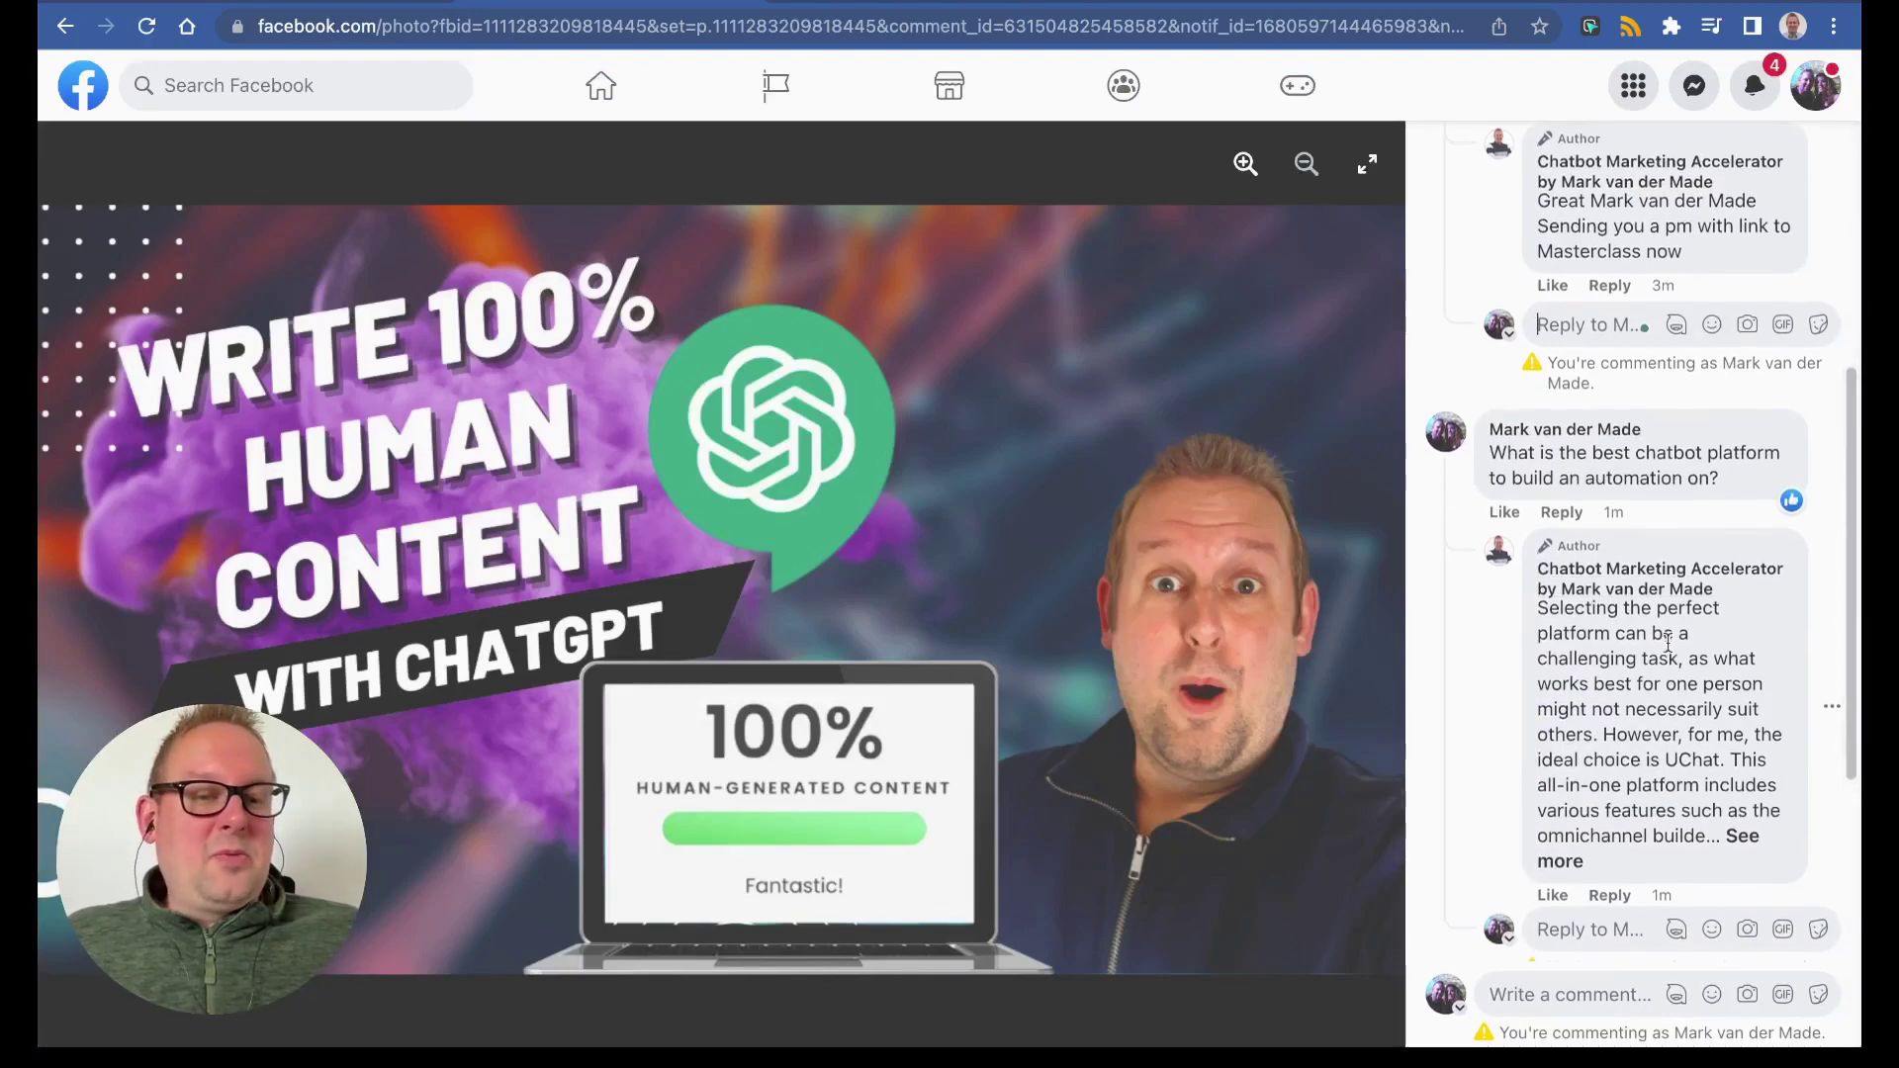
pyautogui.scroll(-1, 1580, 574)
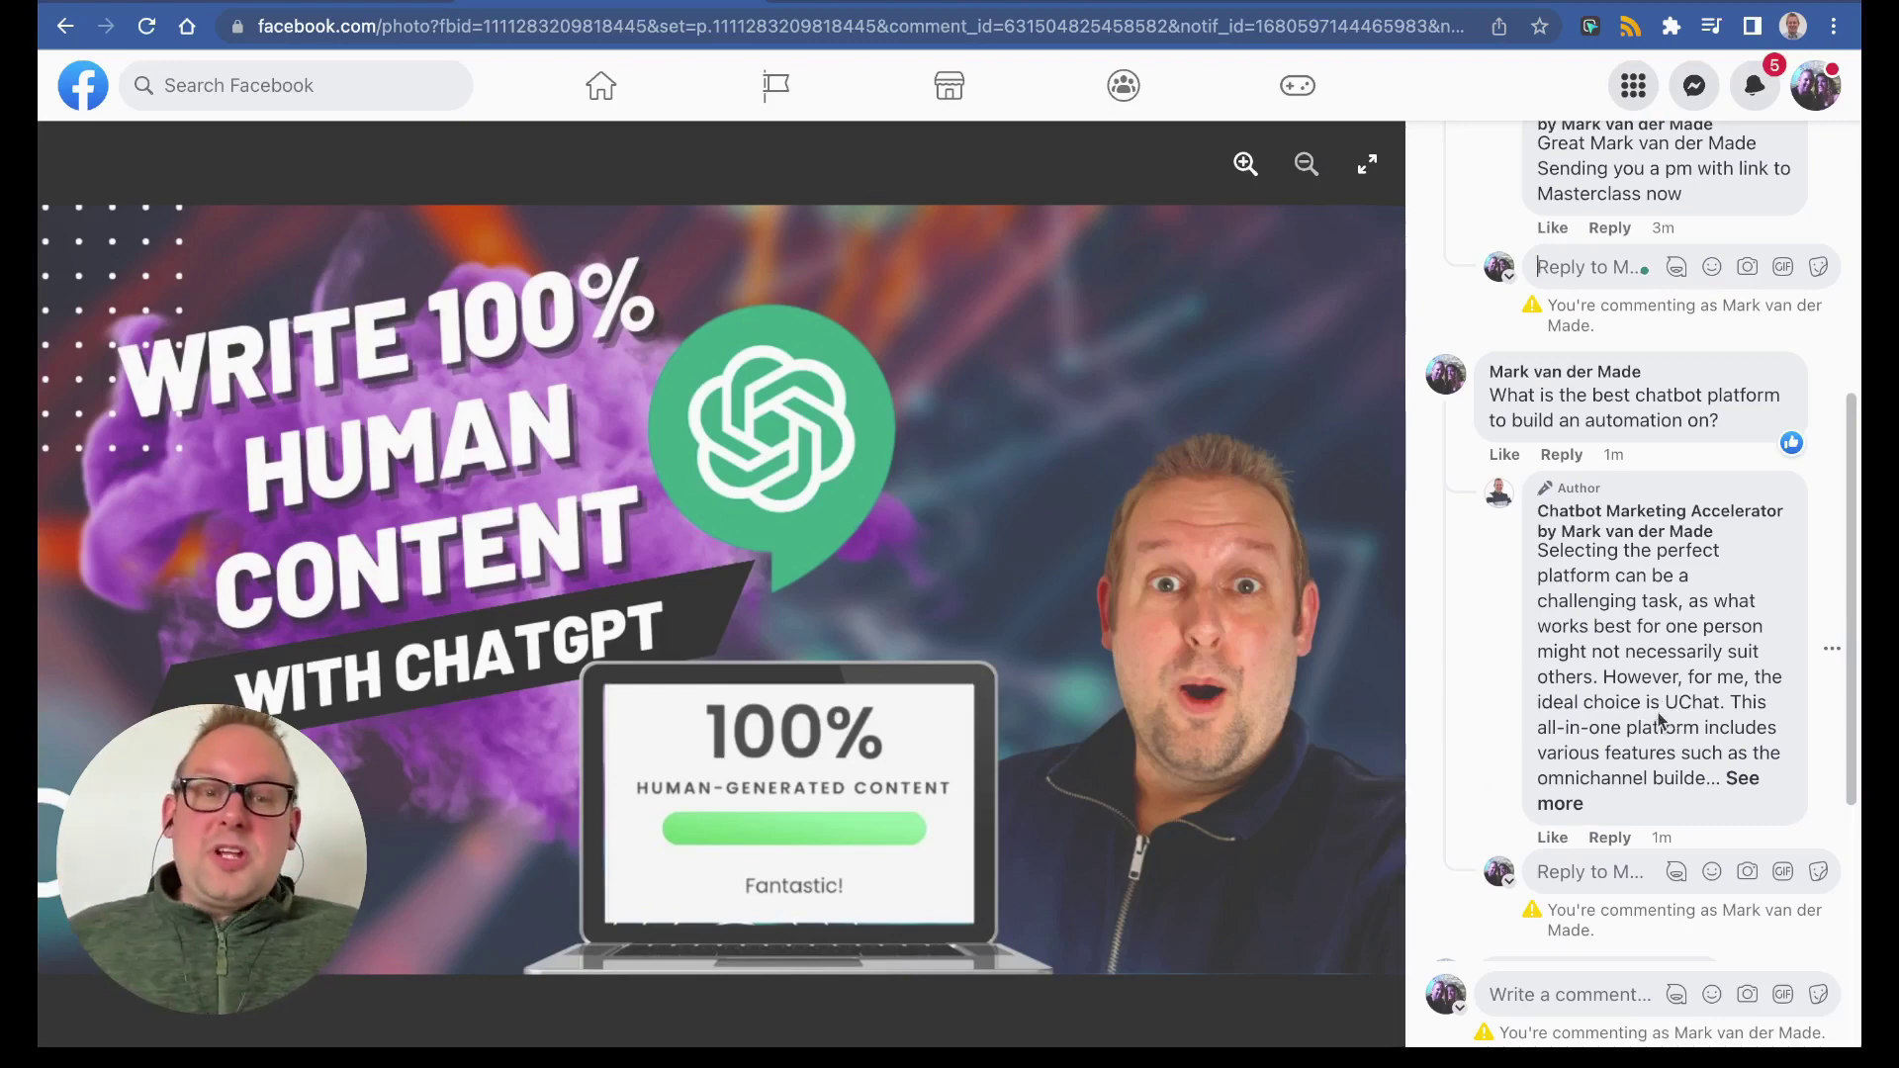
pyautogui.click(1745, 781)
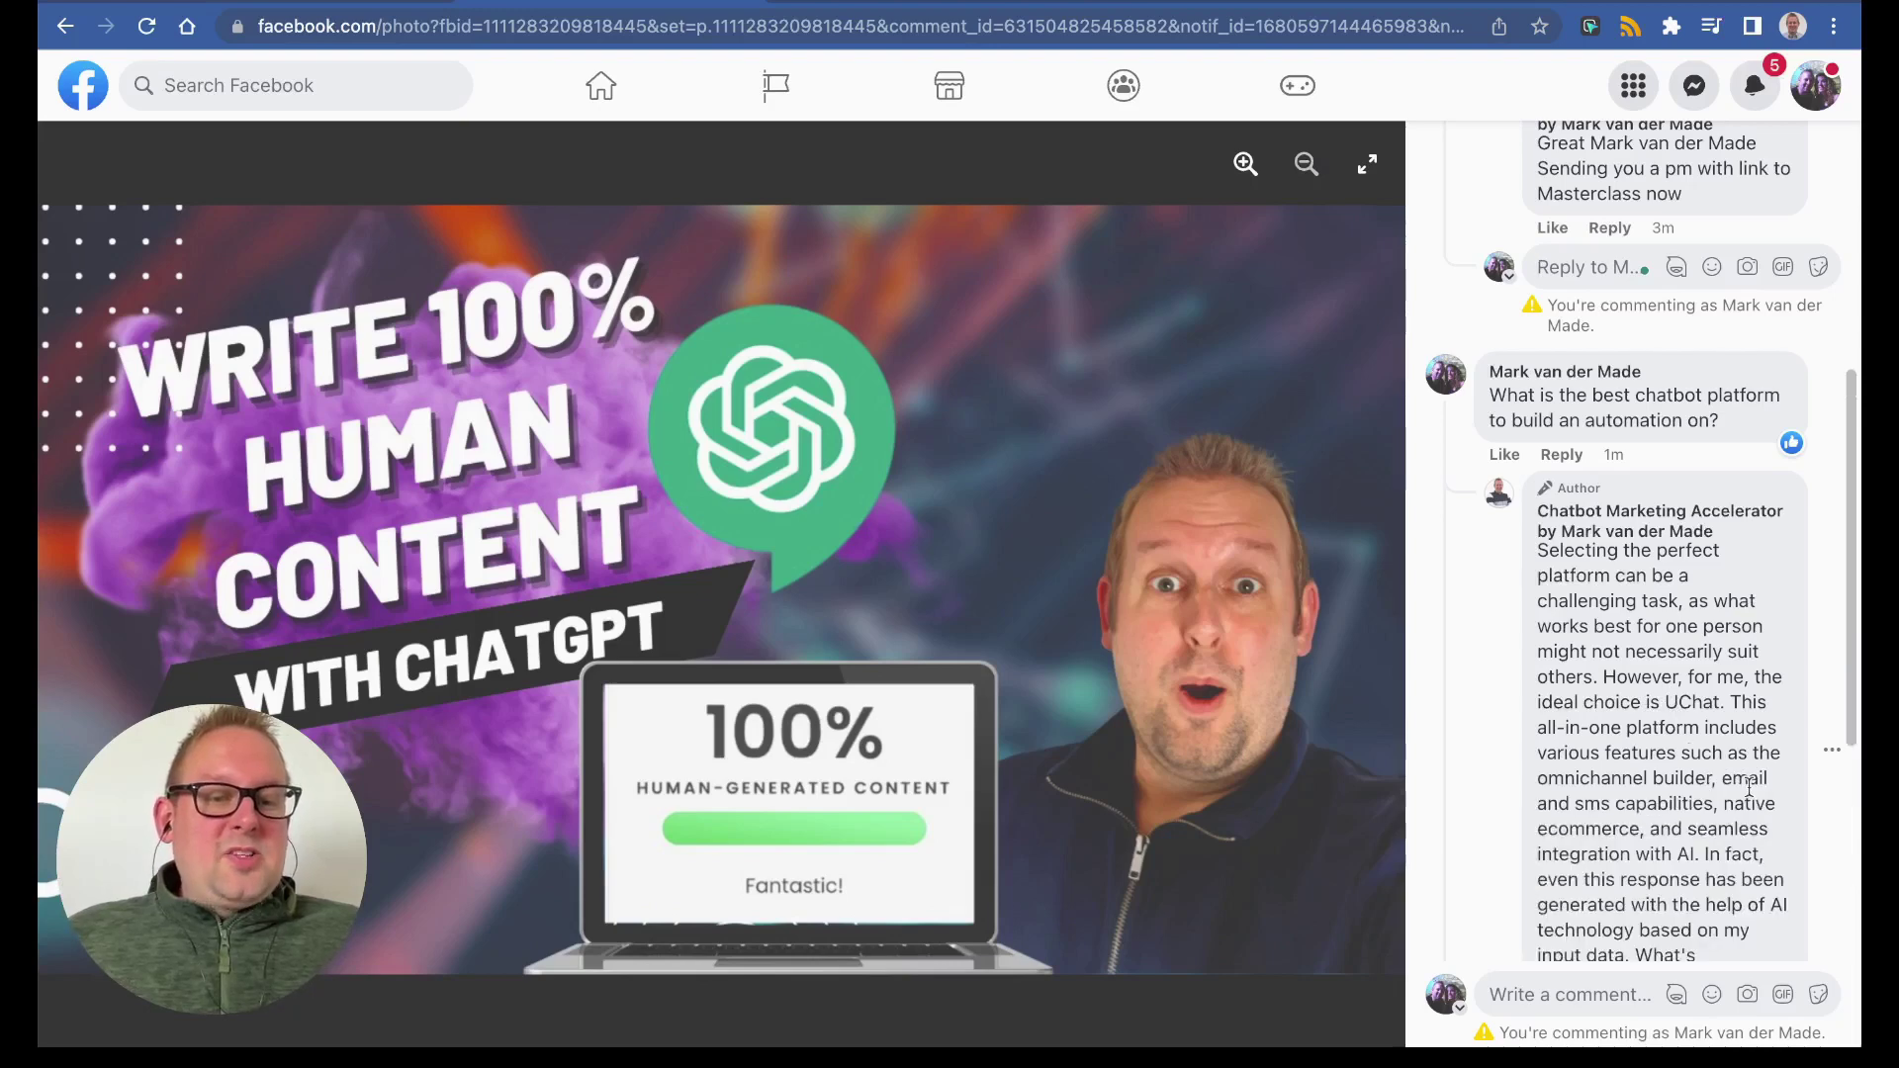
# - Read through the full UChat recommendation, highlighting the part about input data
pyautogui.scroll(-2, 1707, 799)
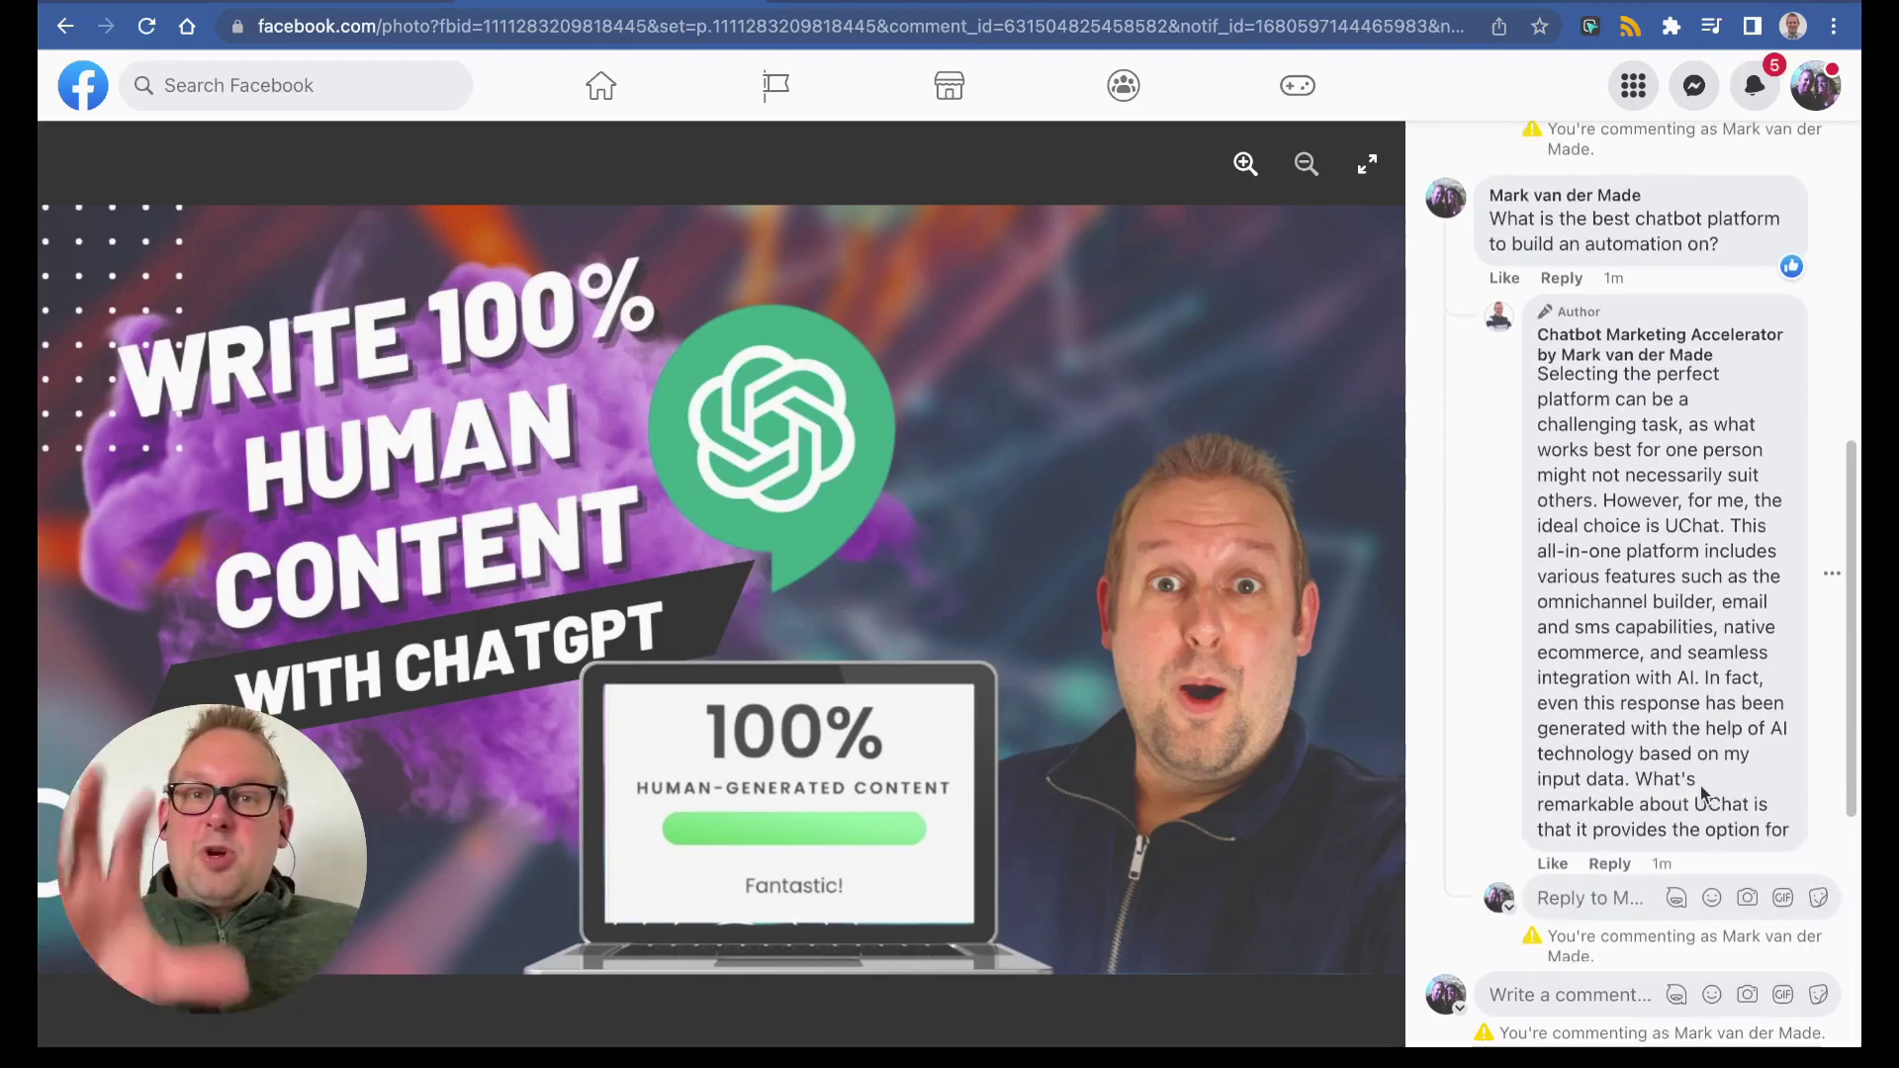
pyautogui.scroll(-1, 1694, 777)
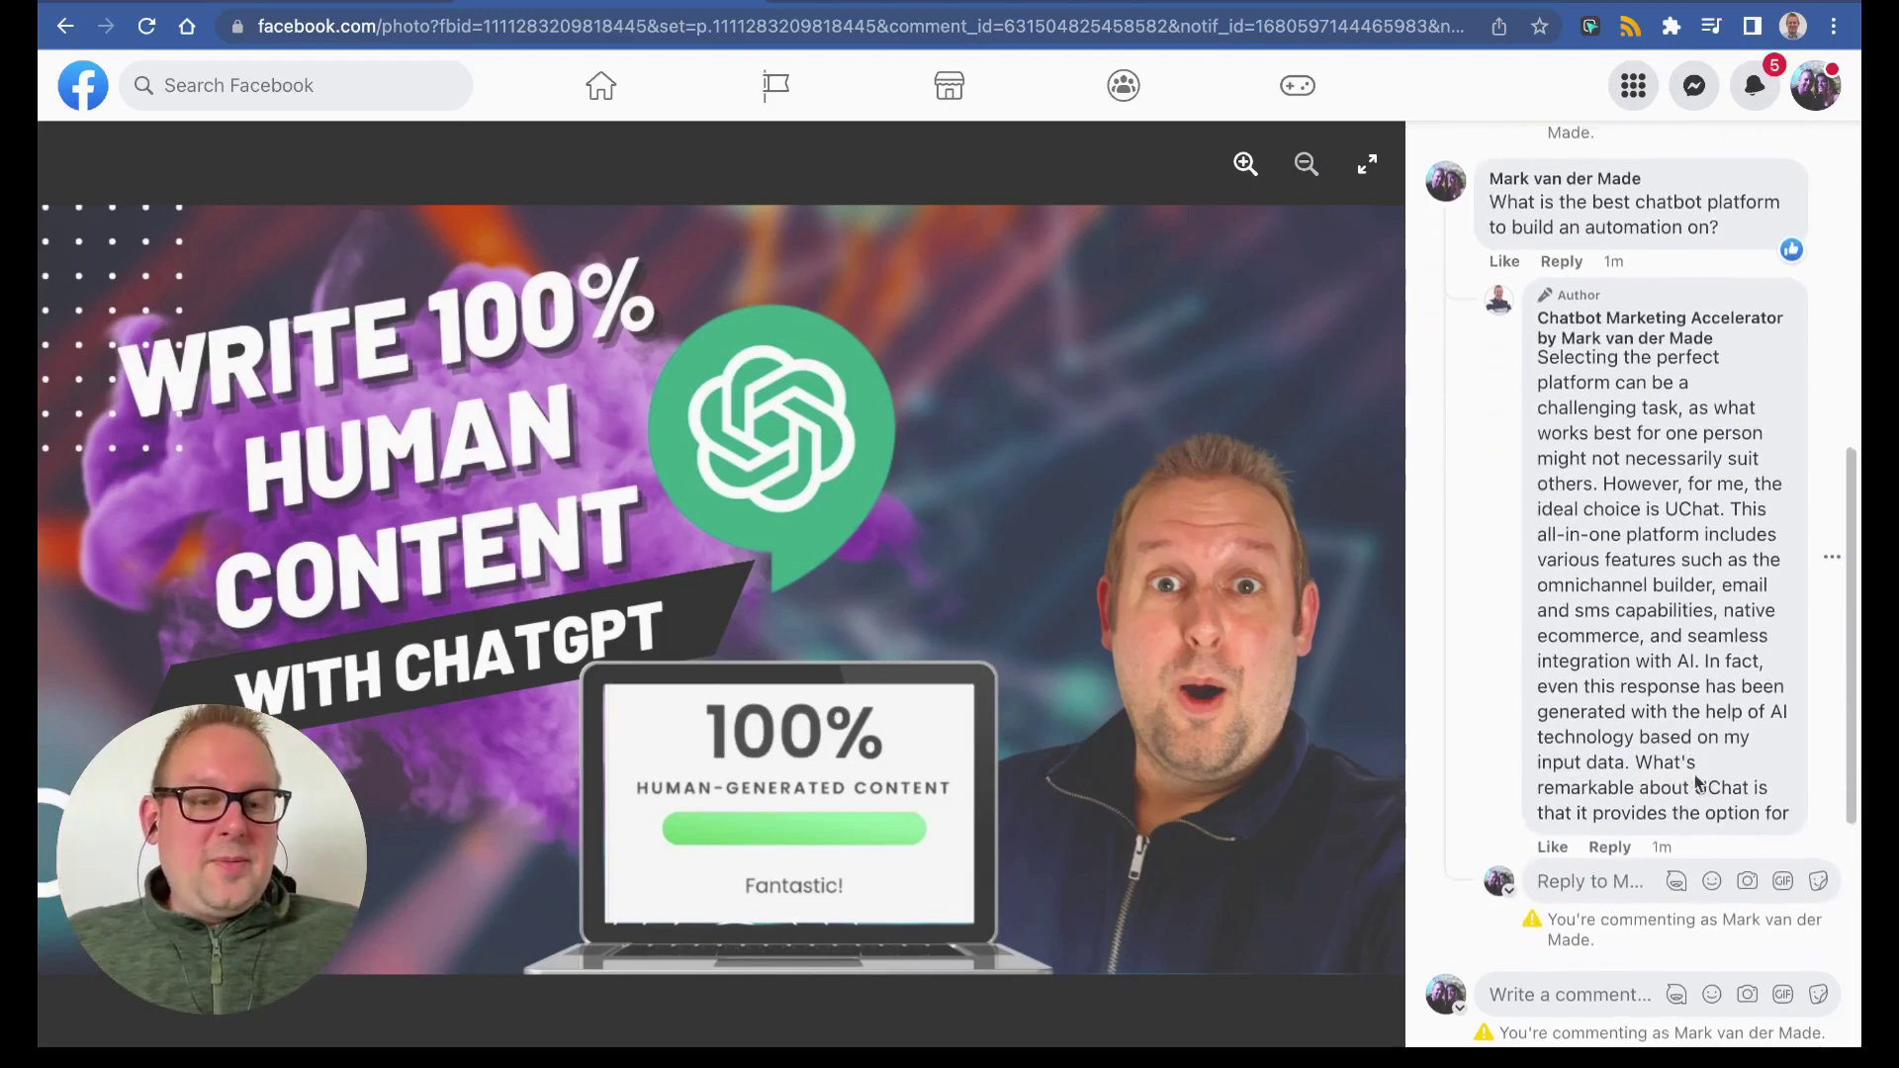
pyautogui.scroll(-1, 1689, 775)
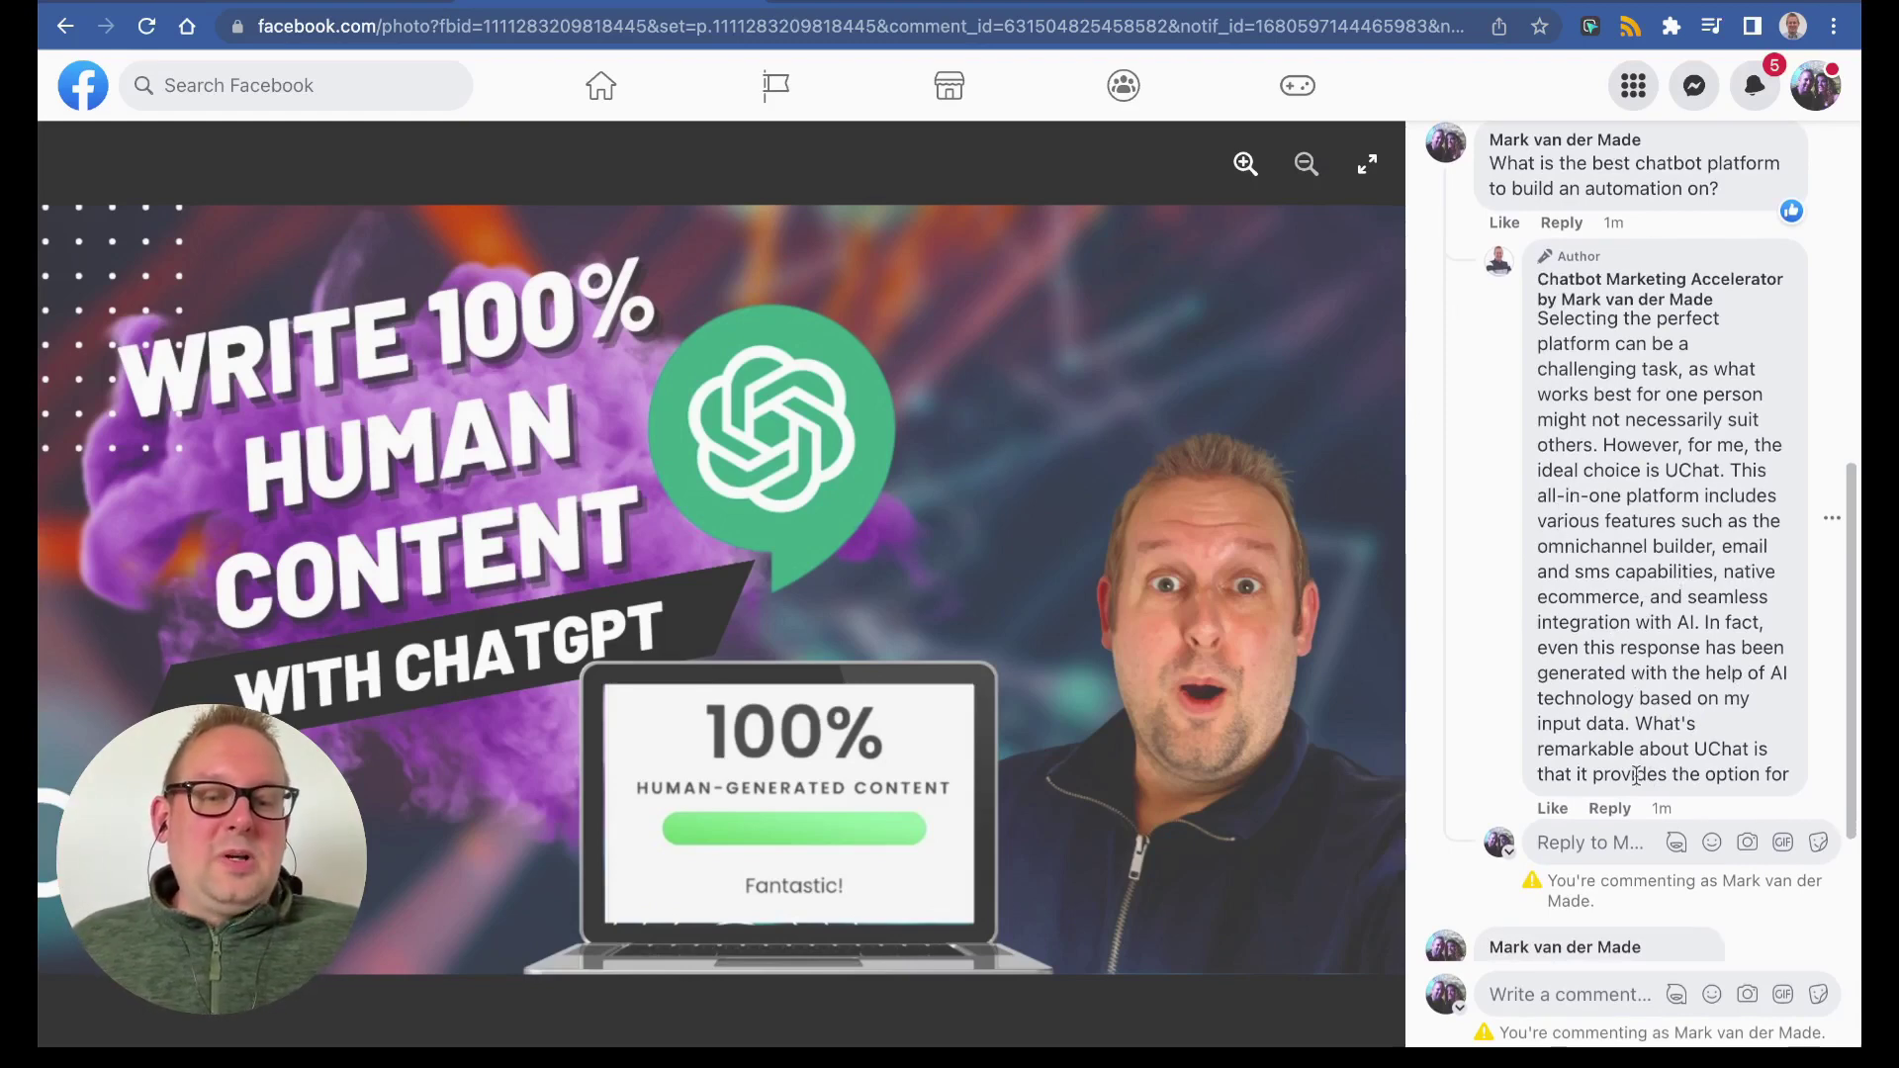
pyautogui.moveTo(1636, 699); pyautogui.dragTo(1789, 778)
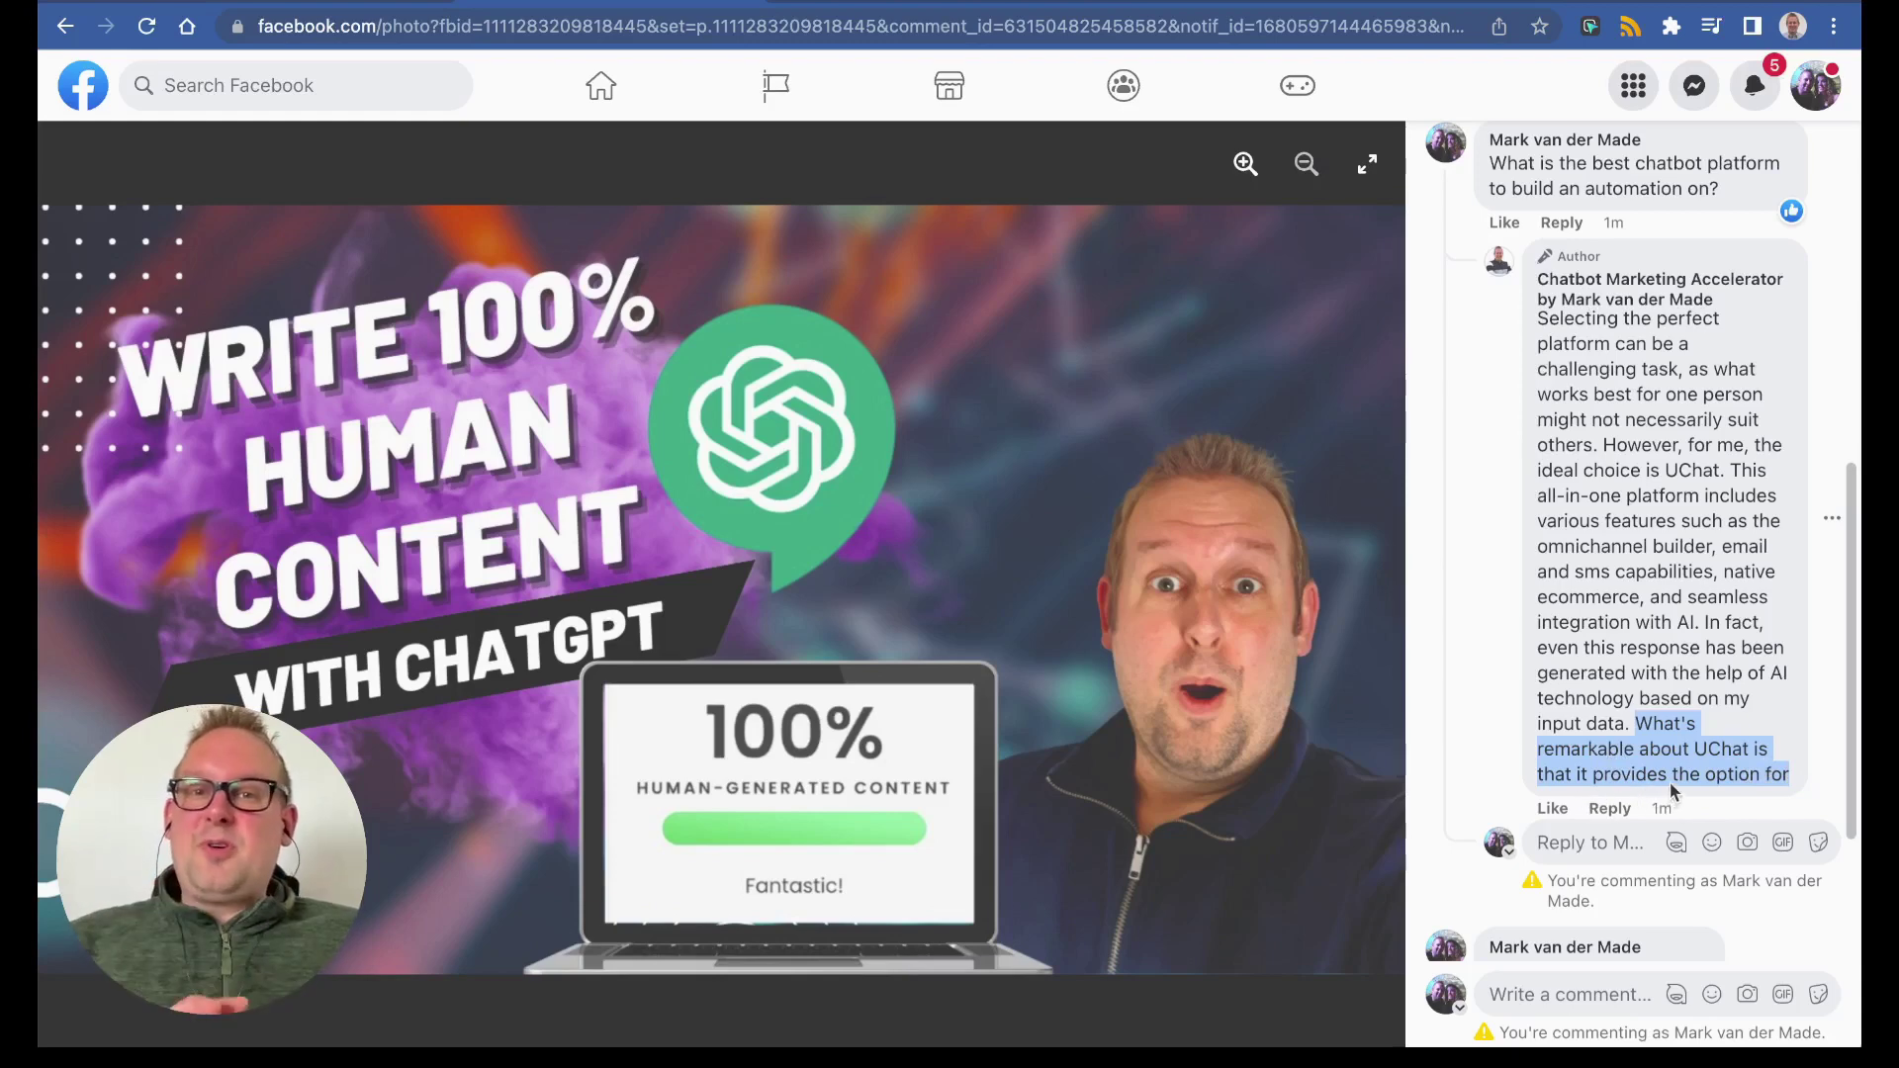
pyautogui.click(1670, 752)
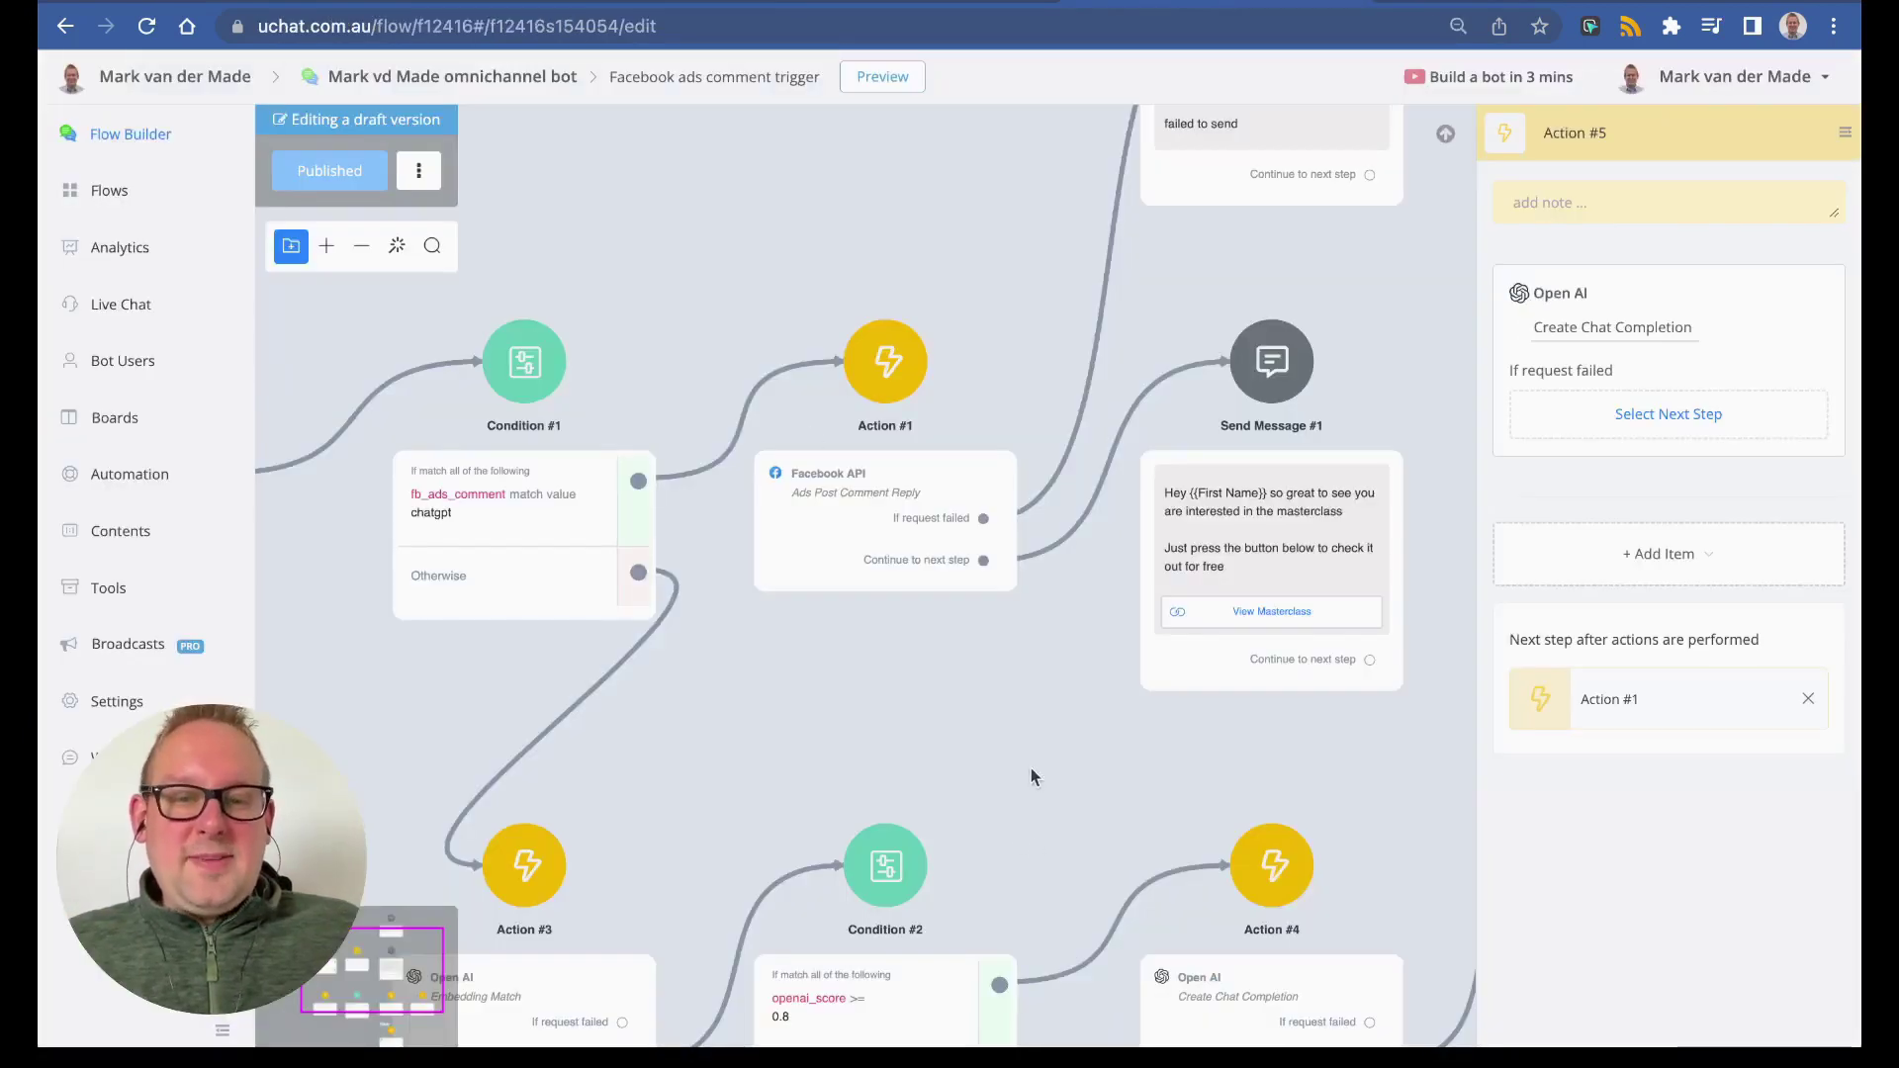
# - Change Action #4's OpenAI chat completion Max Tokens from 100 to 500 and save
pyautogui.scroll(-5, 1031, 768)
pyautogui.click(828, 568)
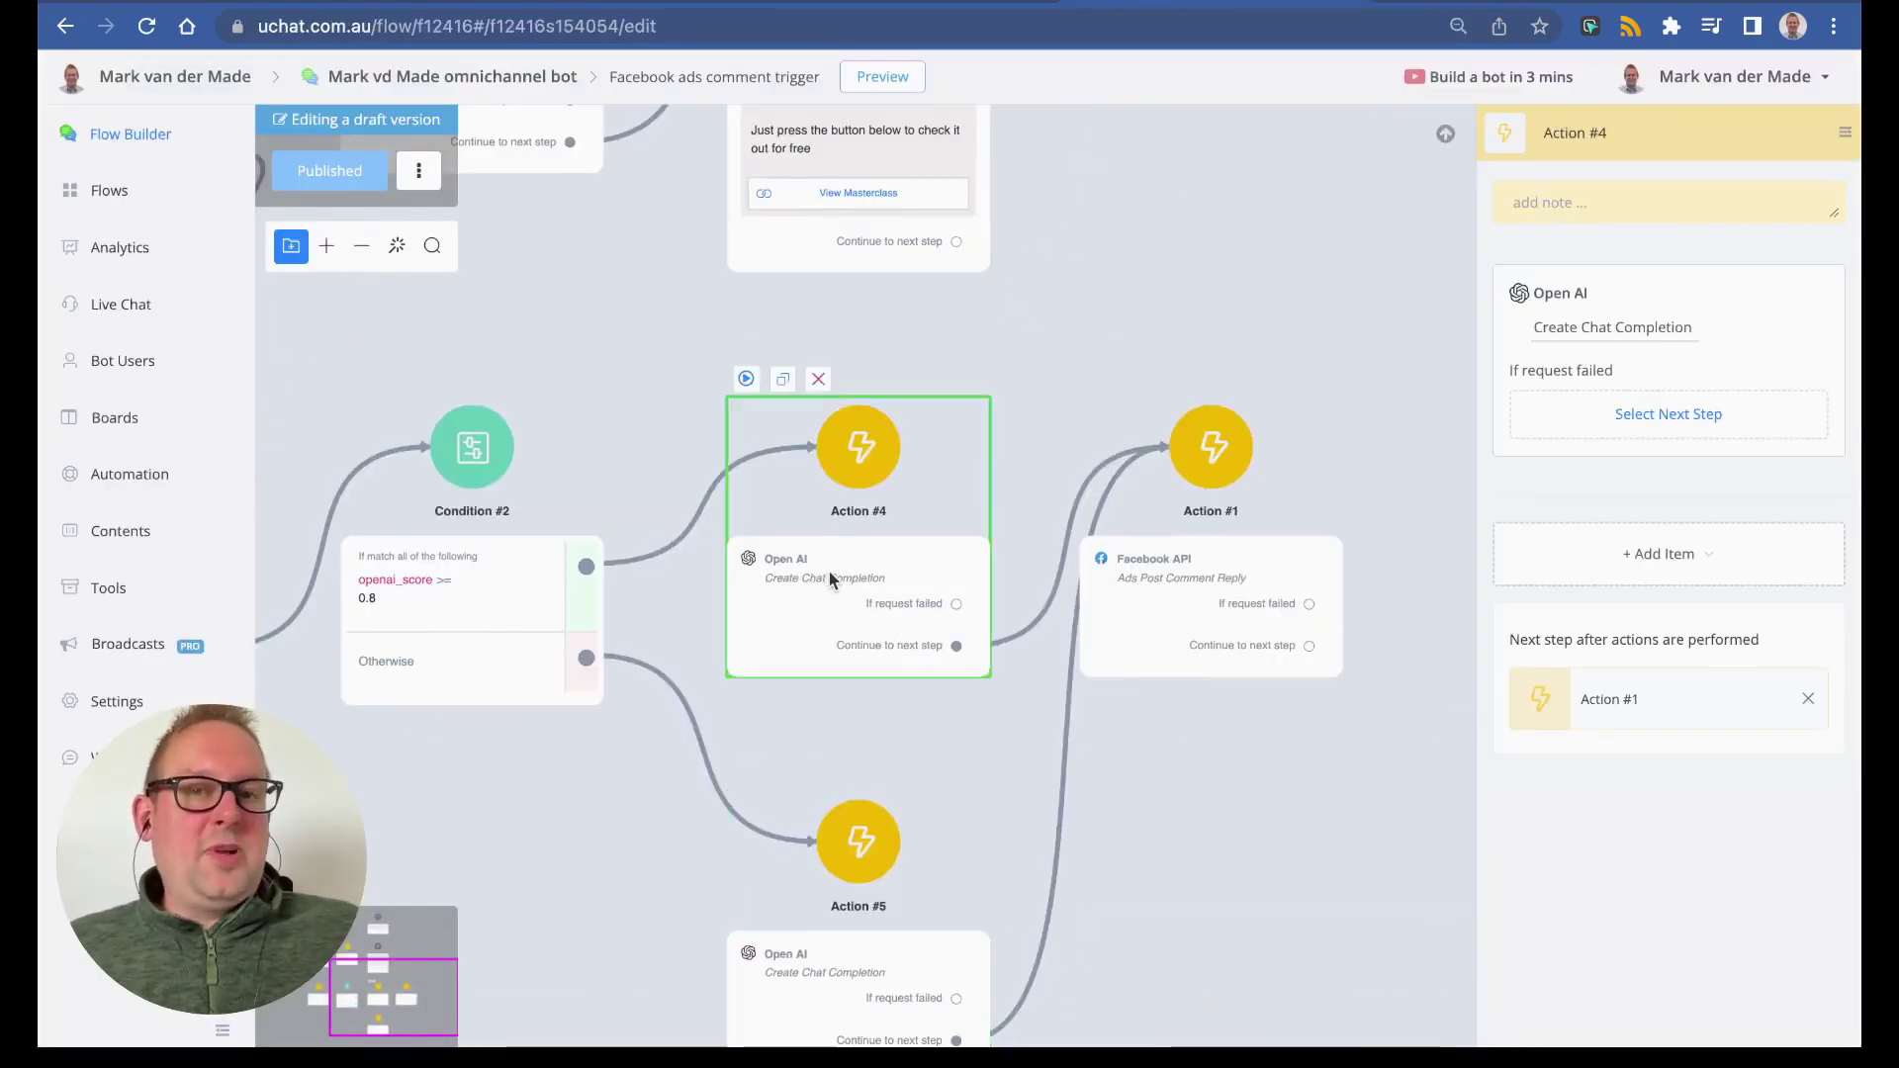
pyautogui.click(839, 579)
pyautogui.scroll(-3, 599, 699)
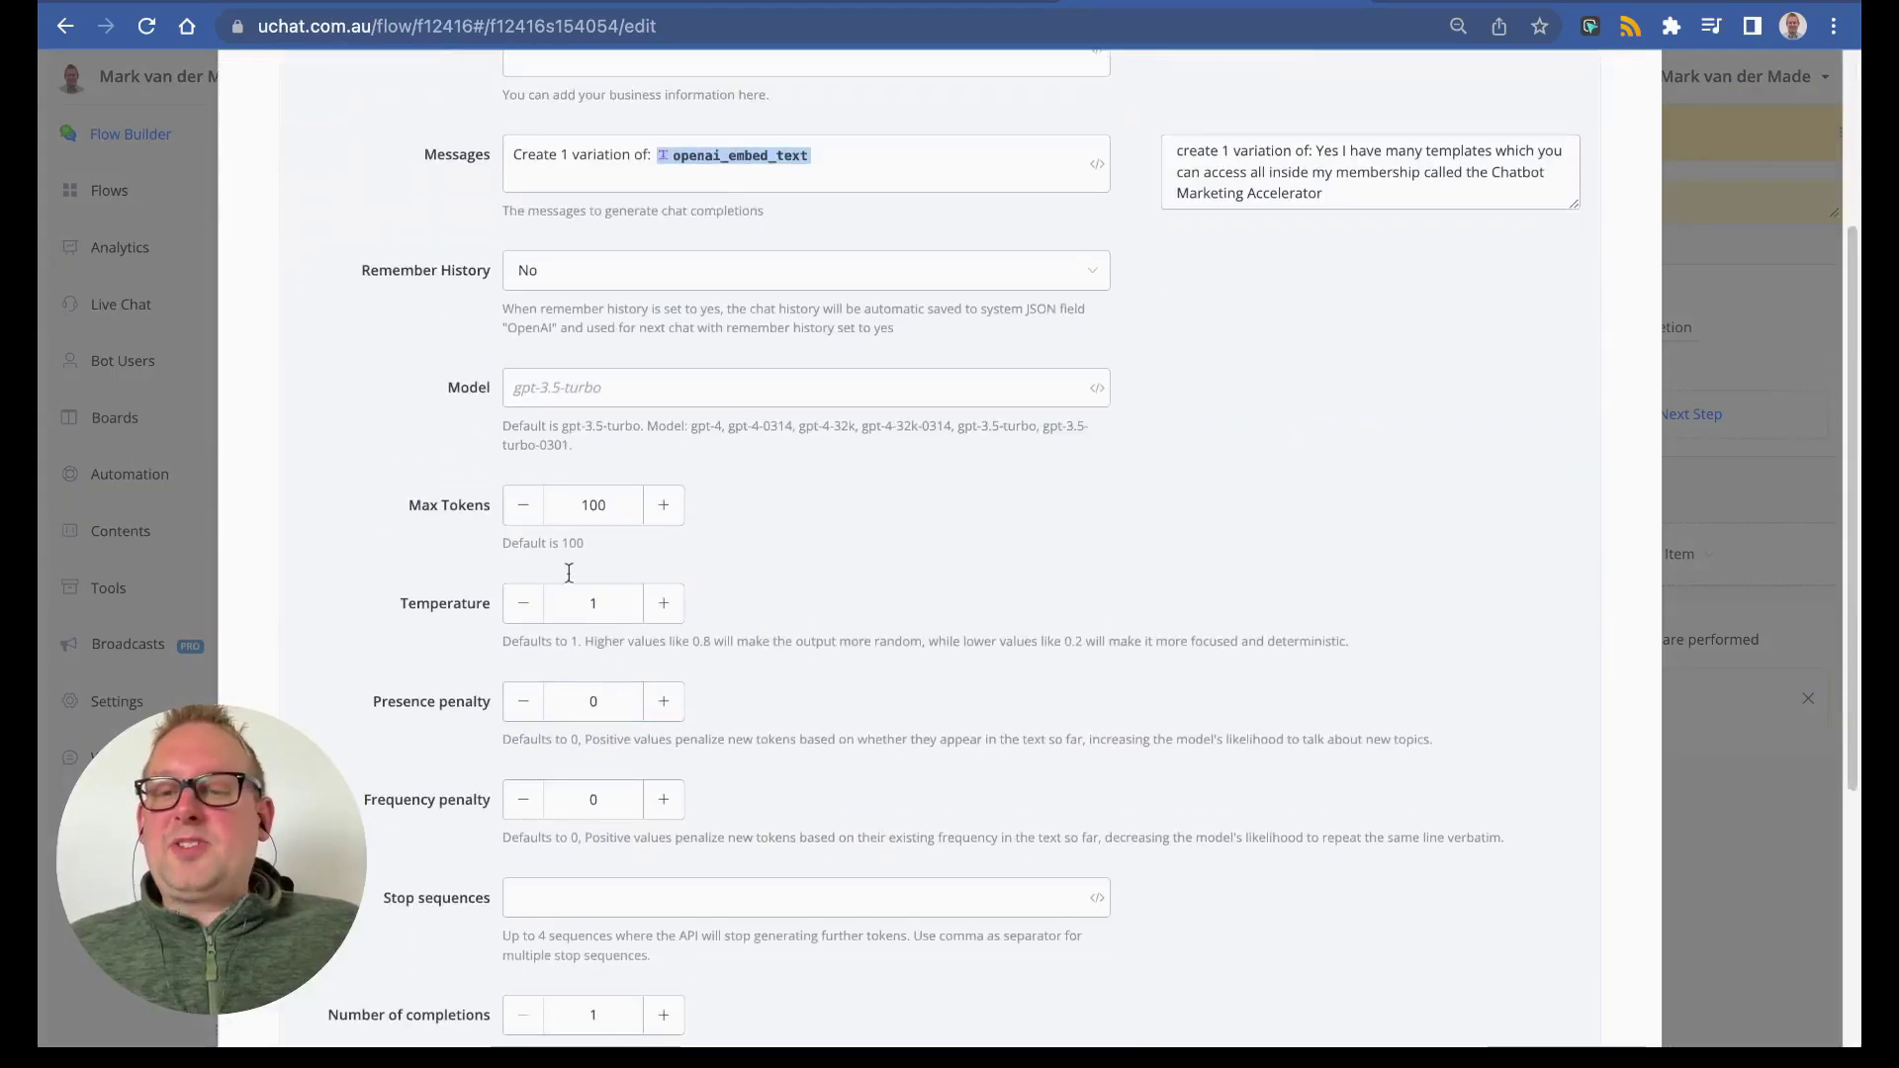
pyautogui.doubleClick(610, 495)
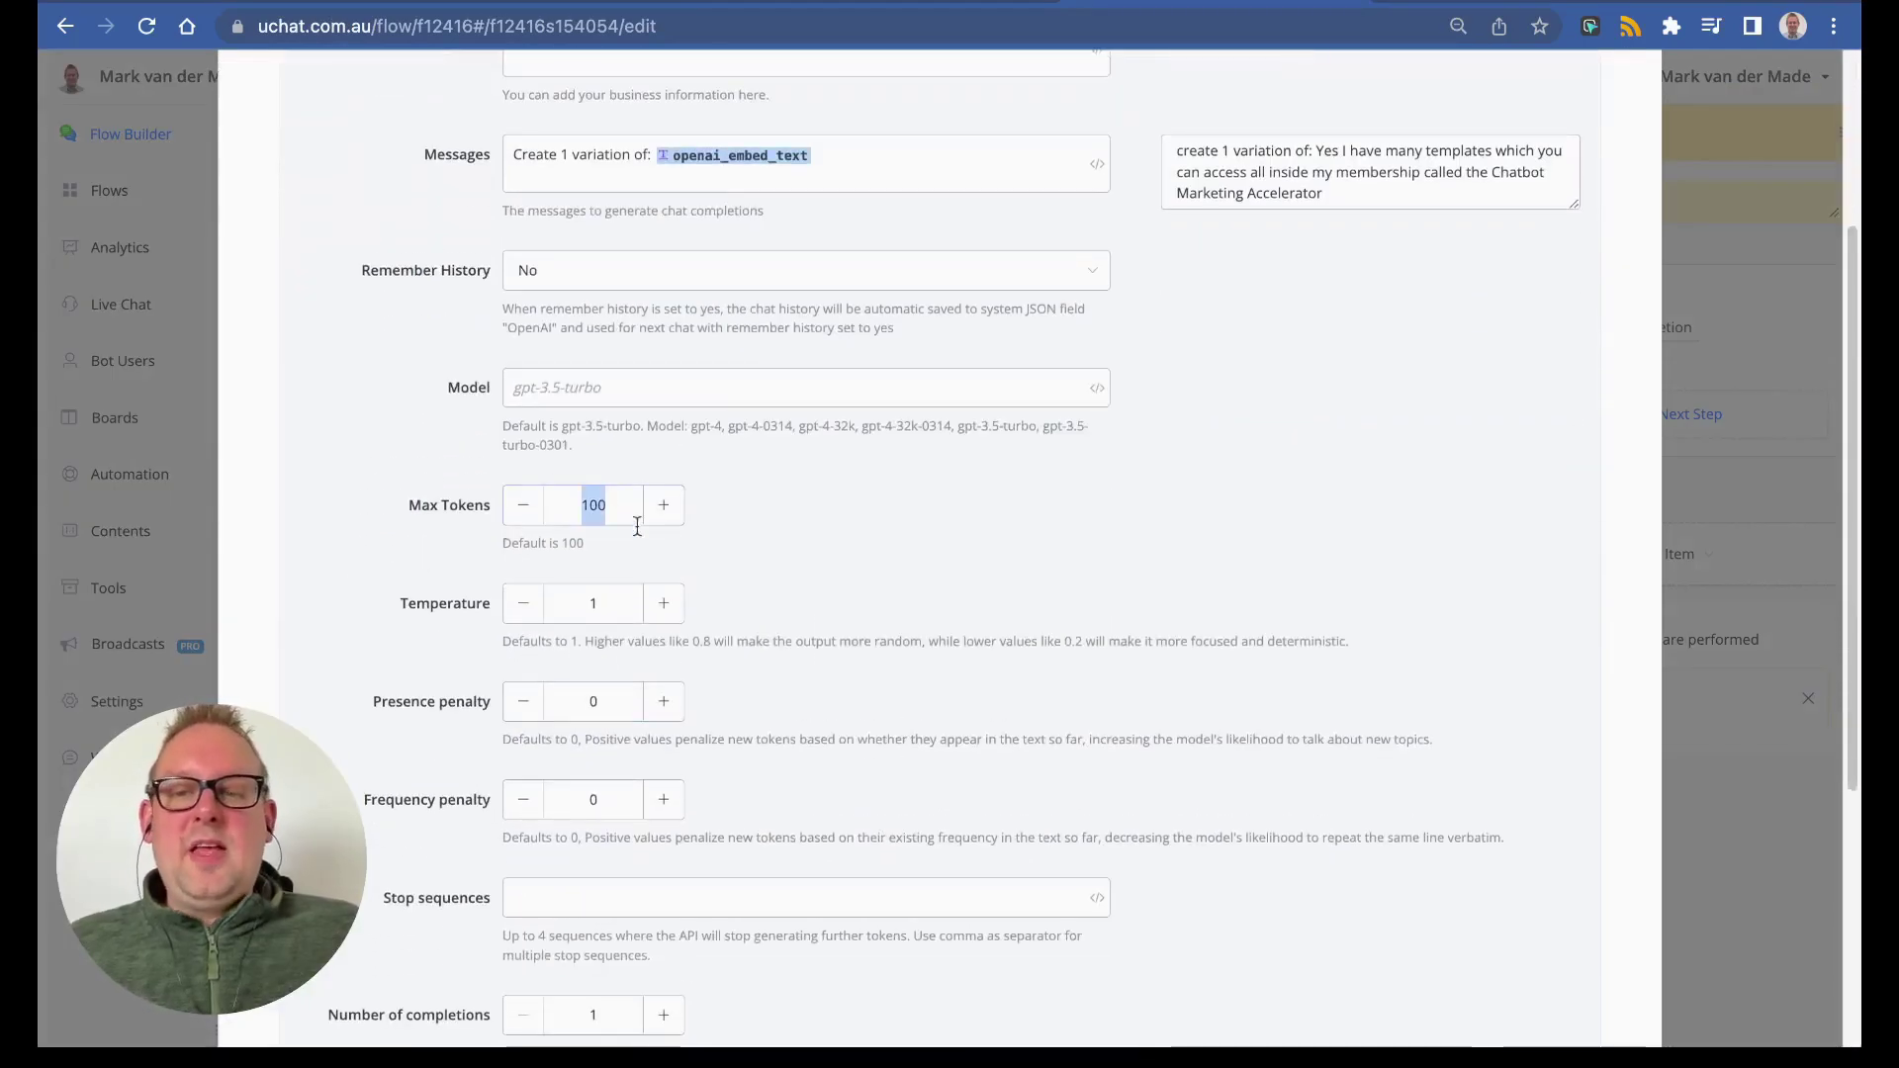
pyautogui.write('500')
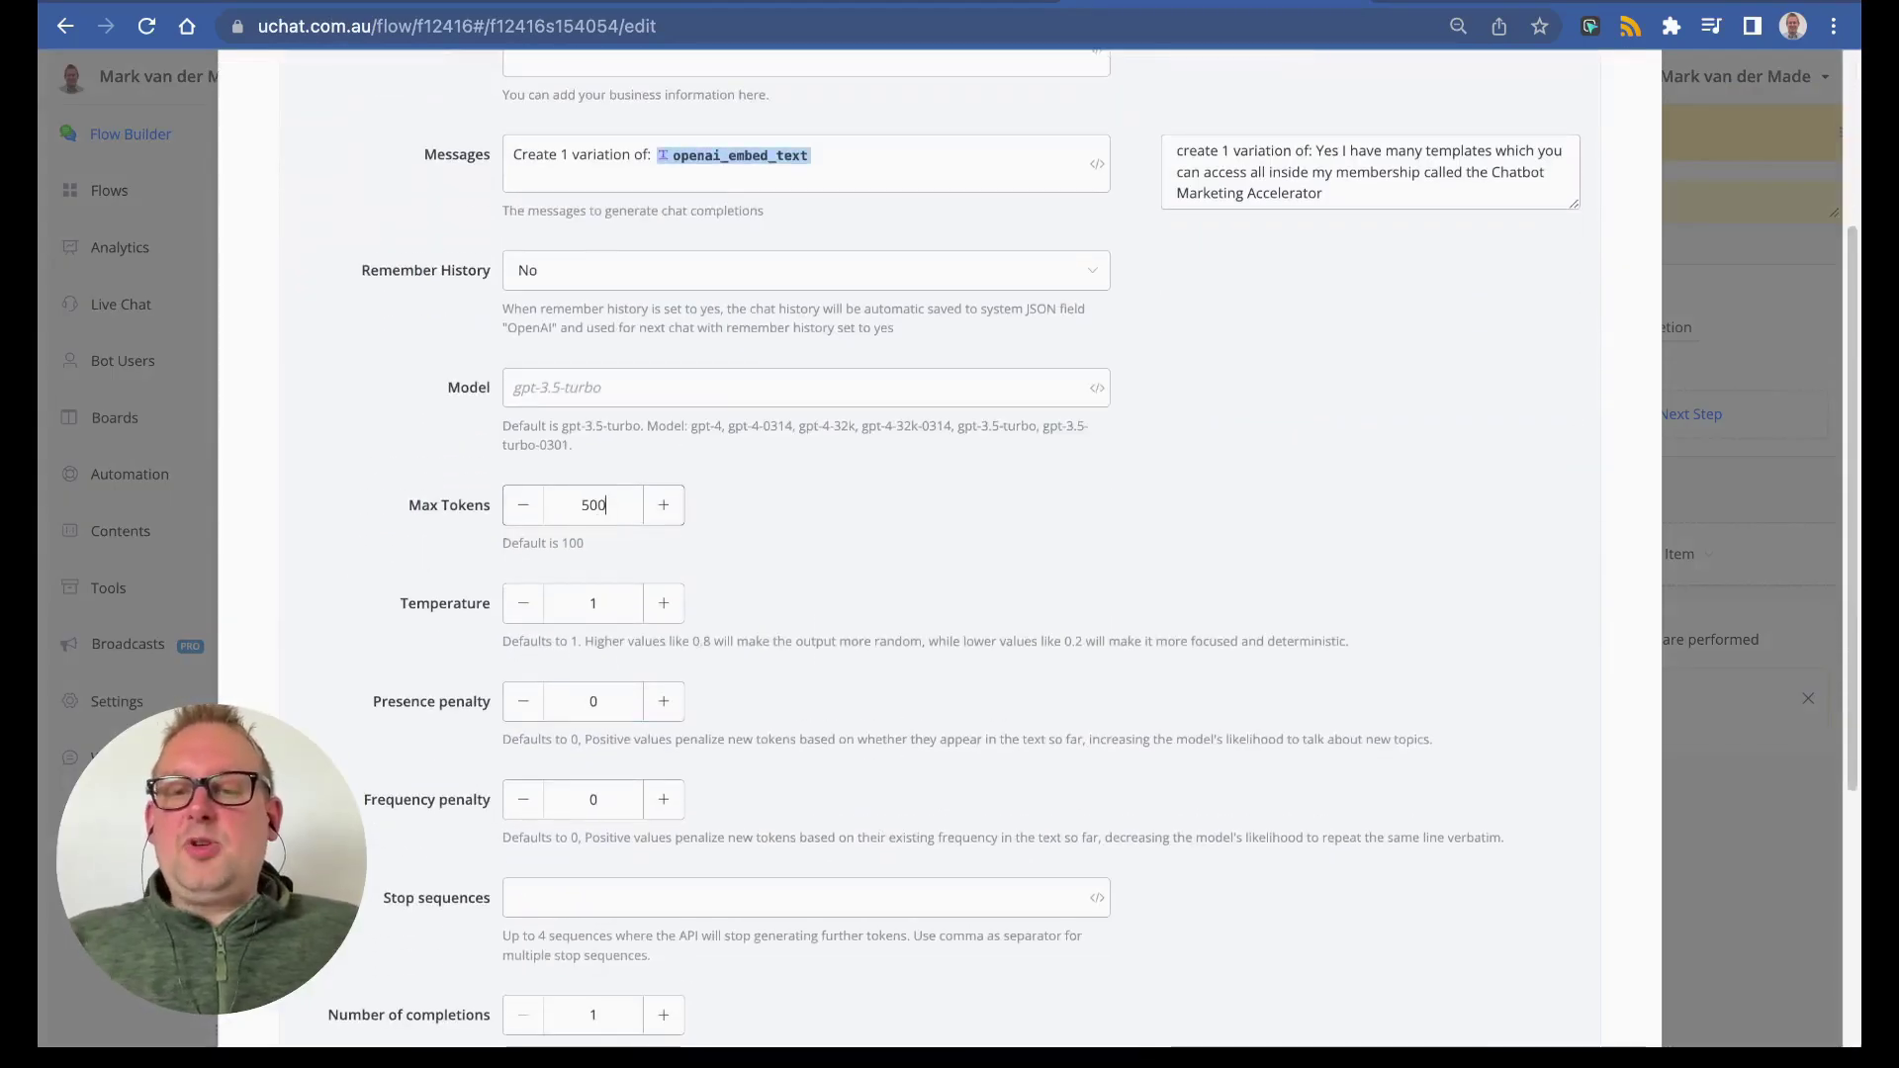
pyautogui.scroll(-6, 946, 548)
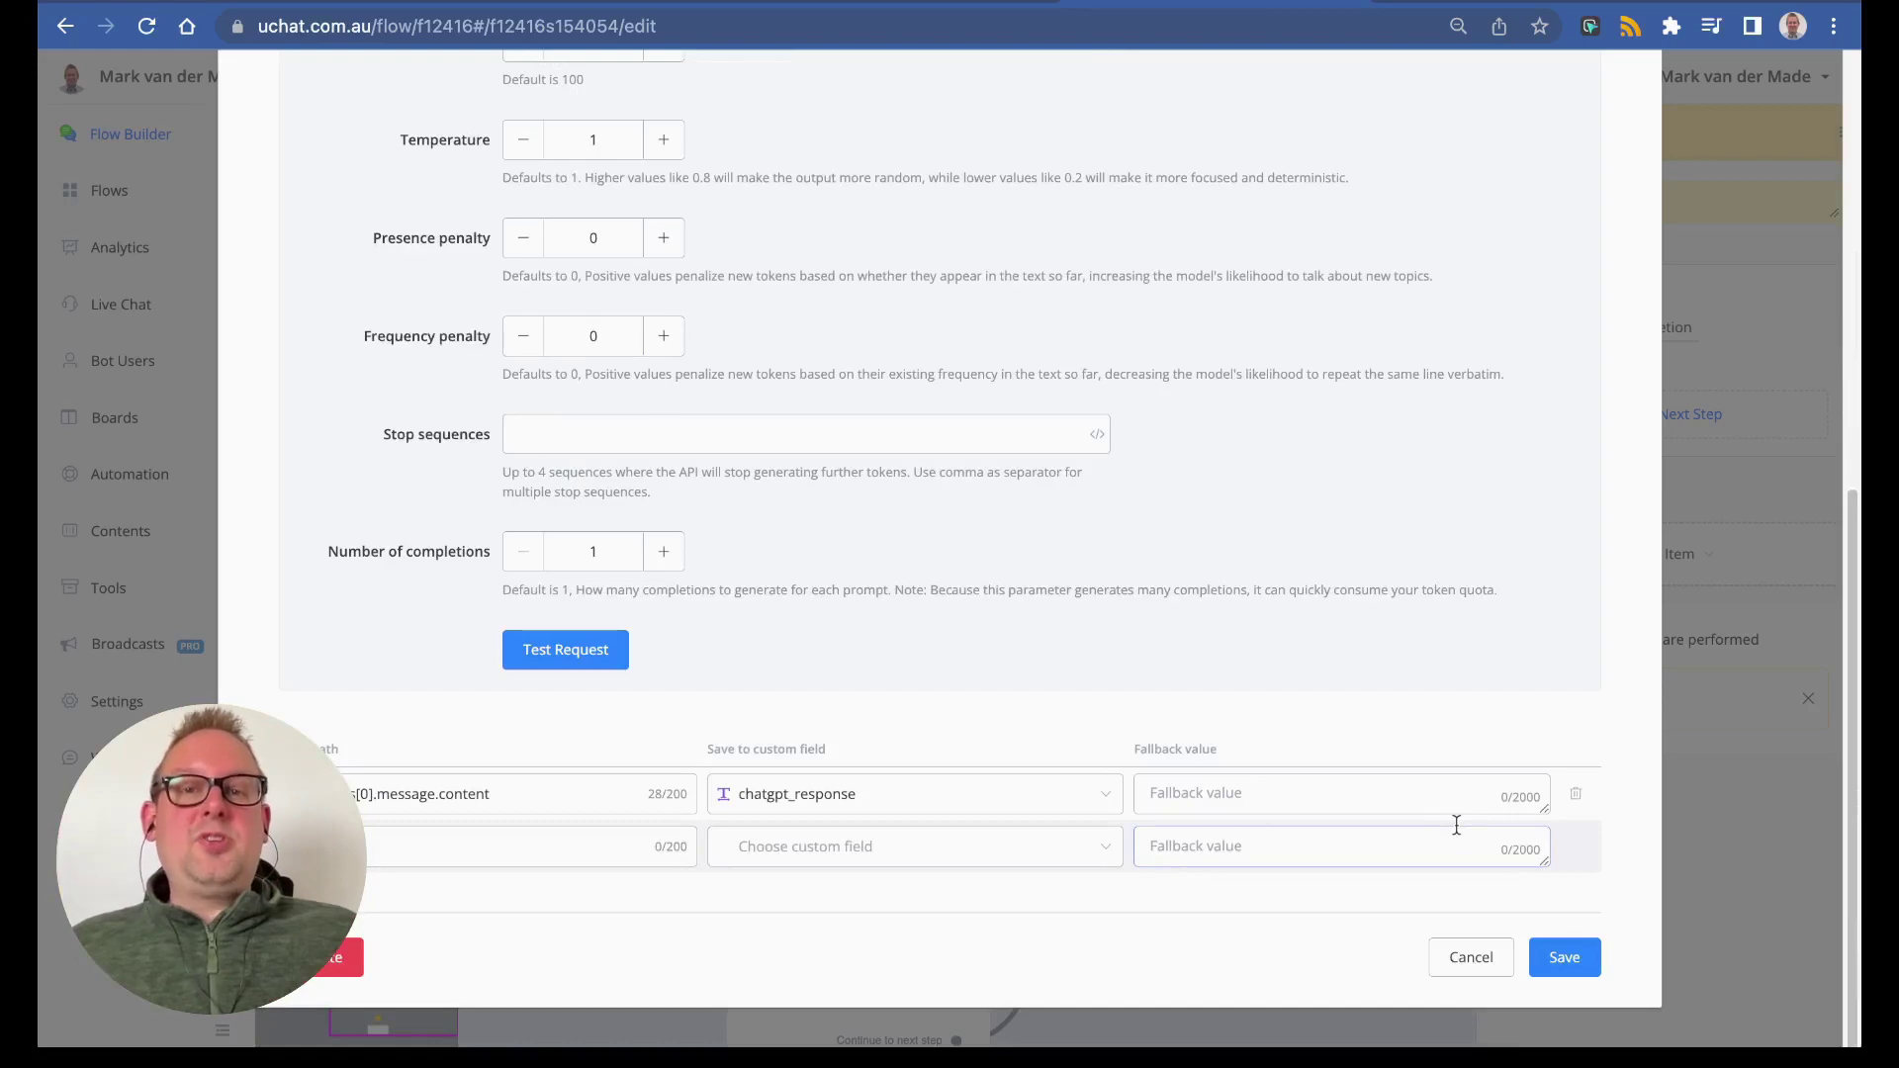
pyautogui.click(1564, 957)
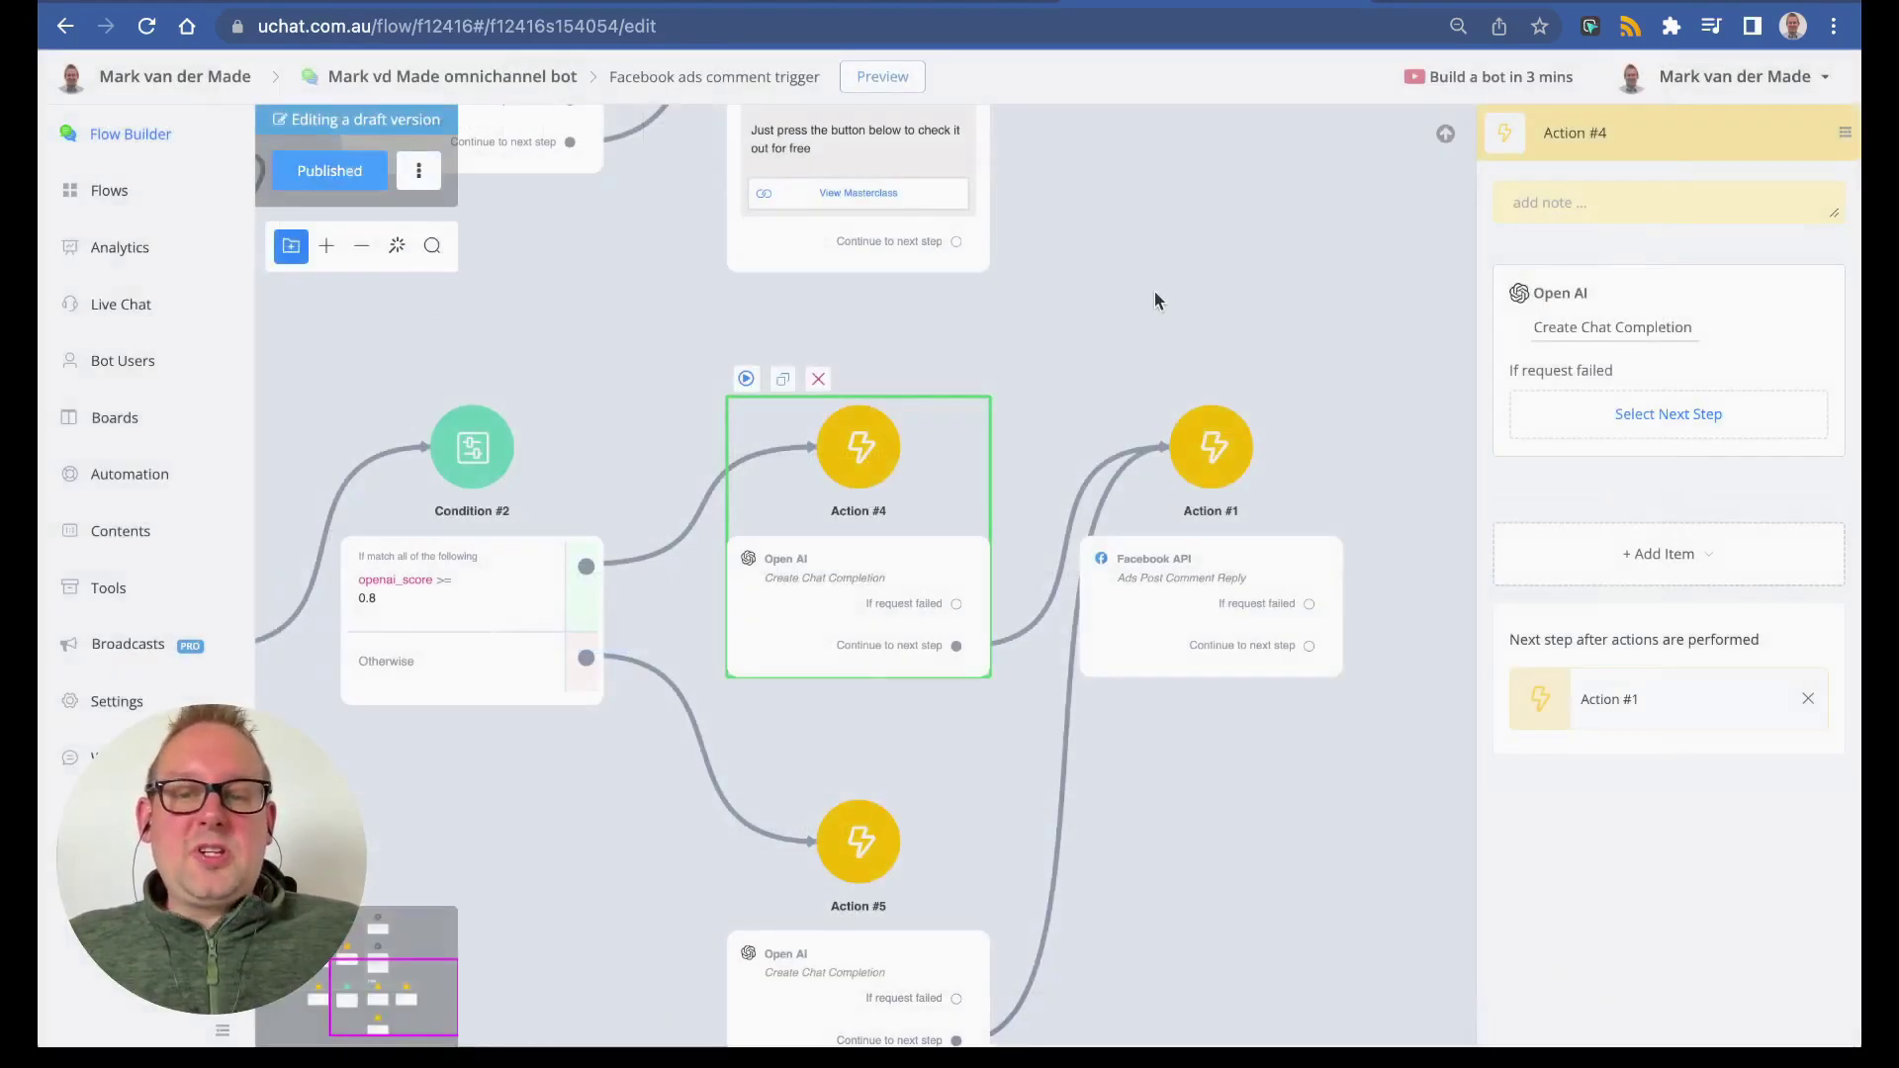
pyautogui.scroll(-5, 876, 554)
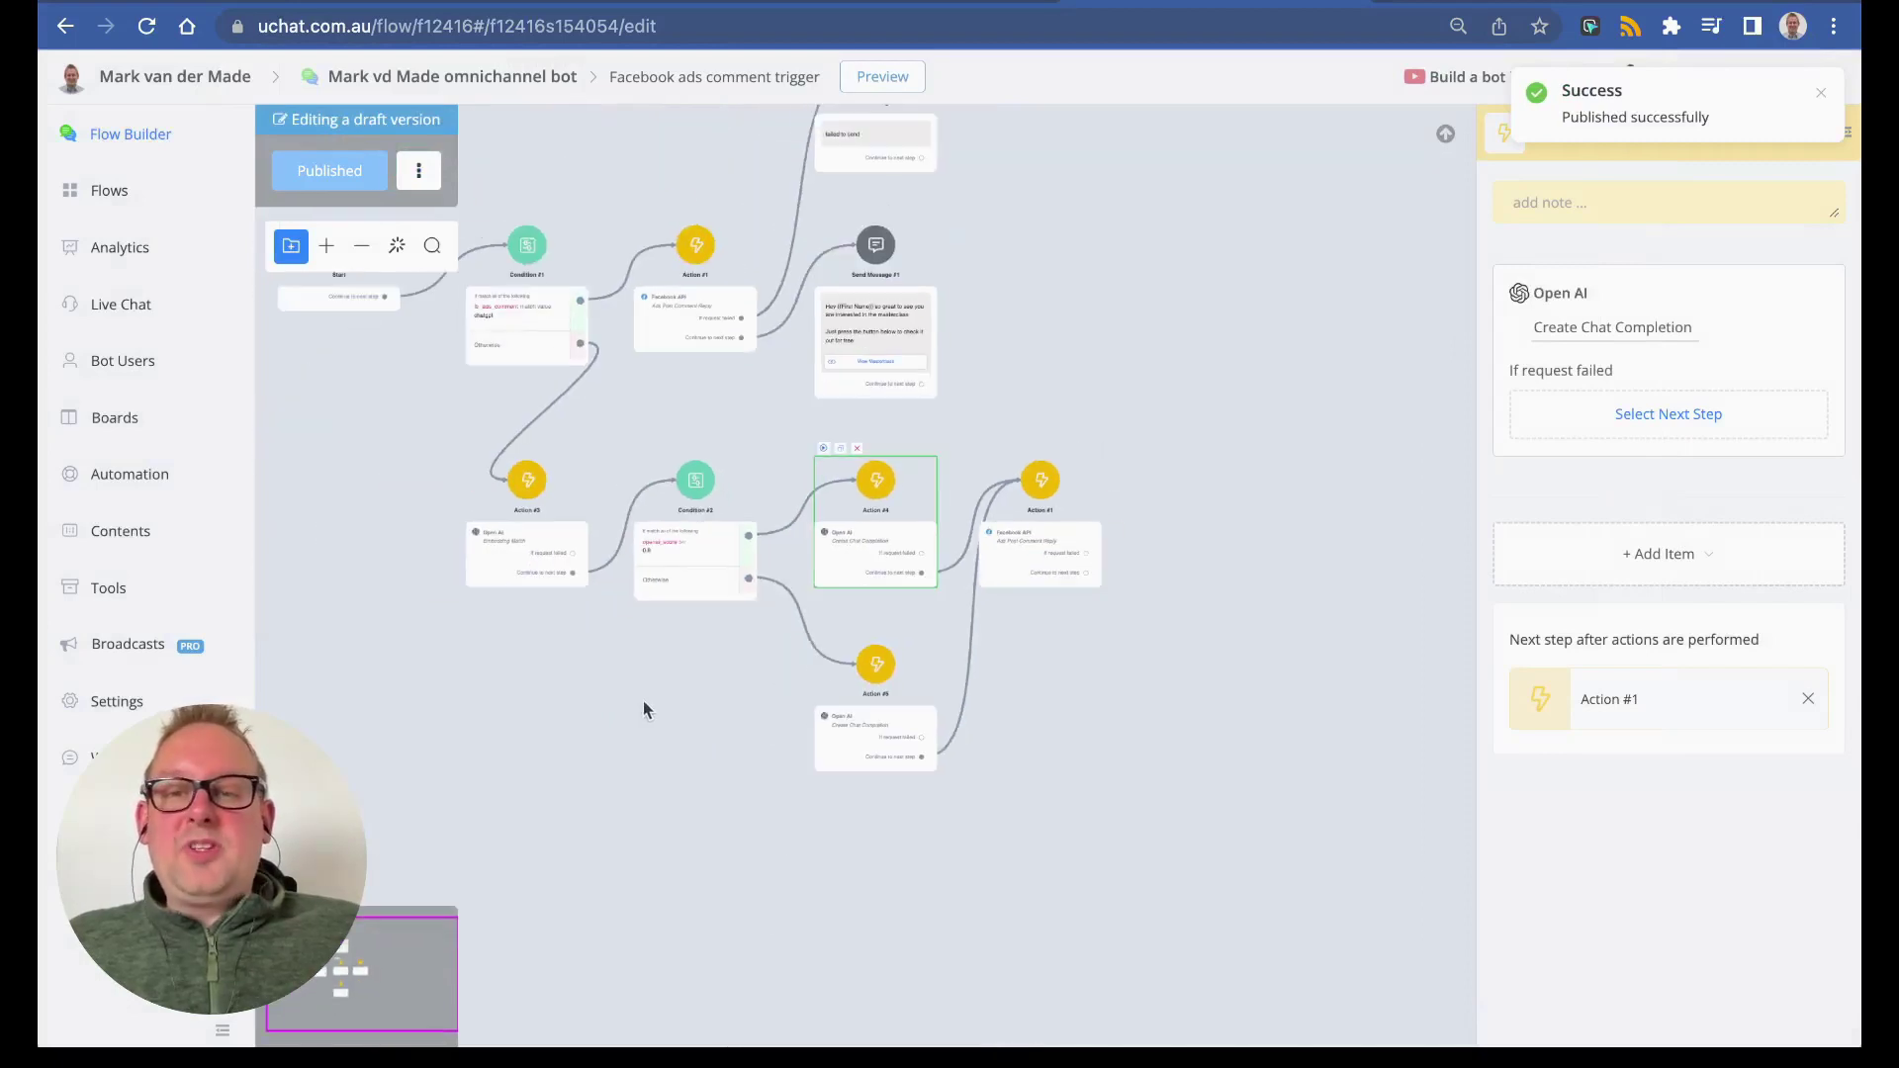
pyautogui.moveTo(716, 791); pyautogui.dragTo(780, 831)
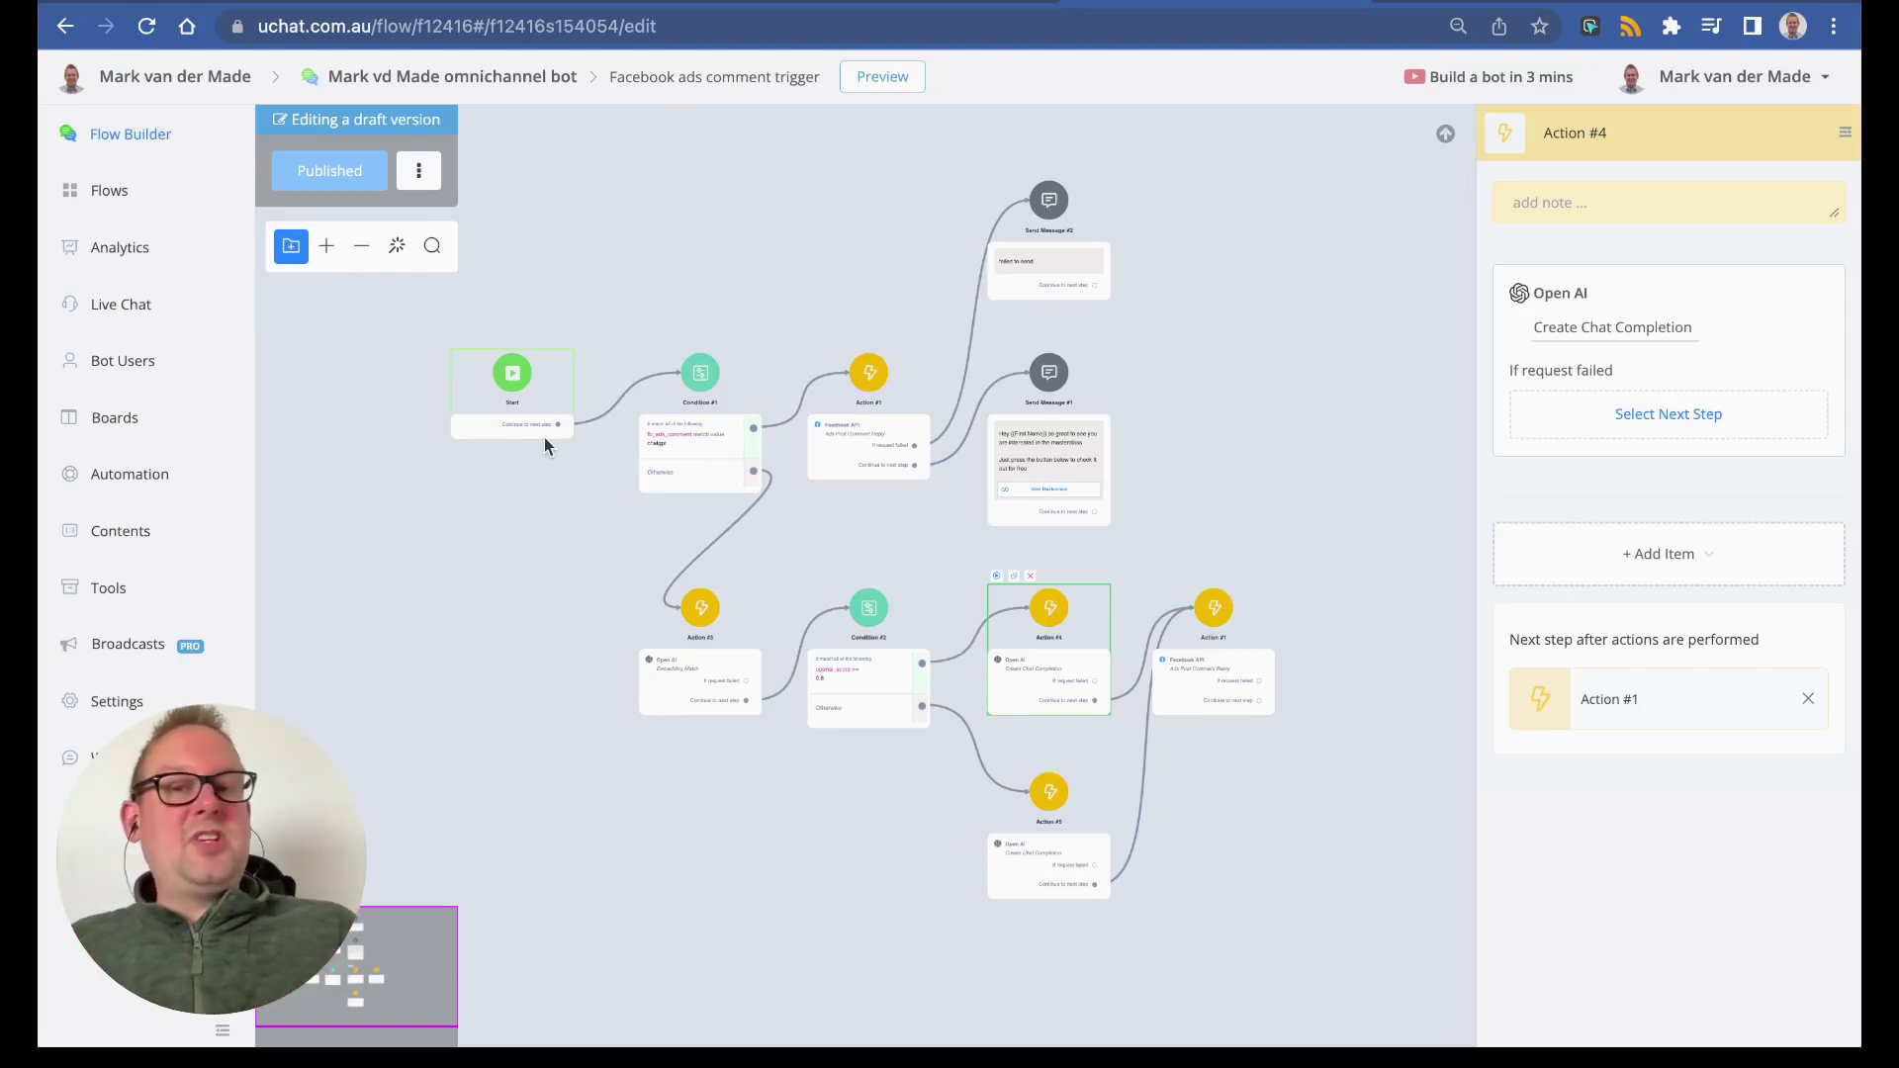
pyautogui.scroll(5, 567, 419)
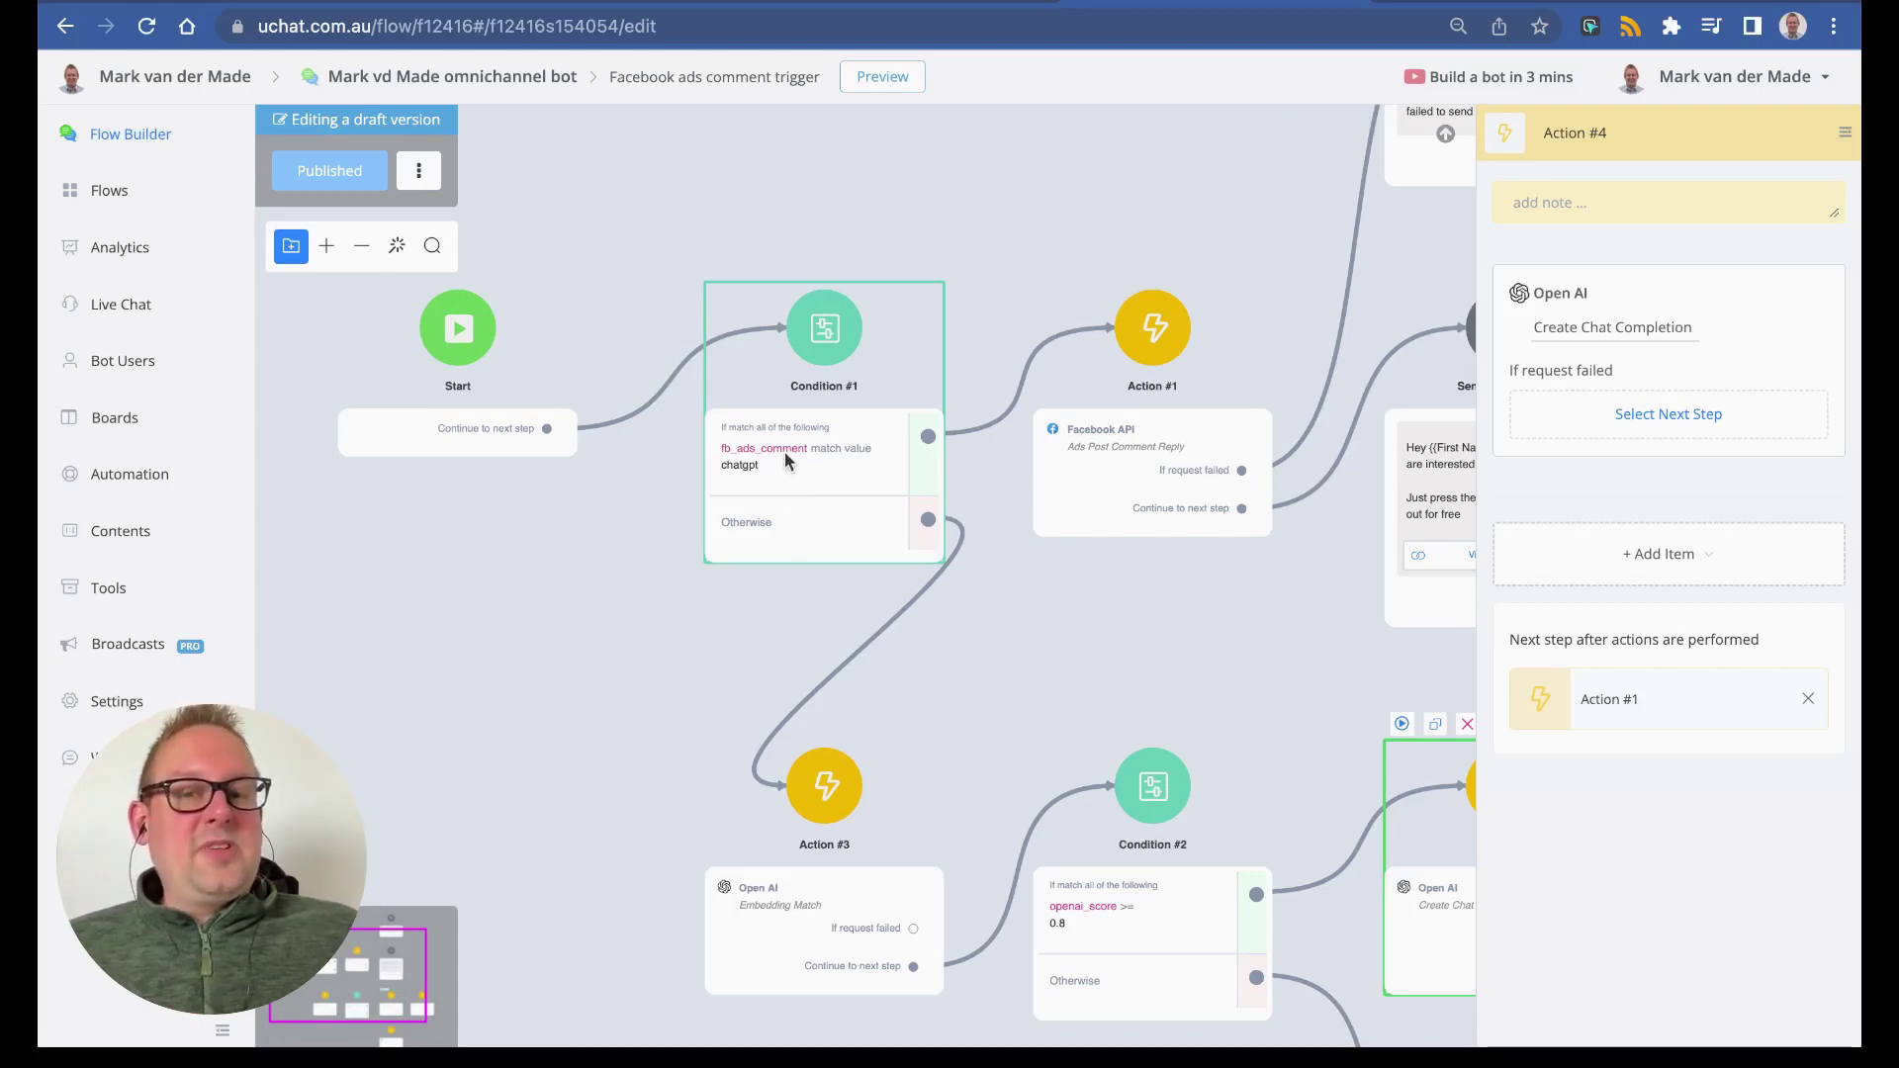
pyautogui.scroll(-3, 785, 455)
pyautogui.scroll(4, 772, 752)
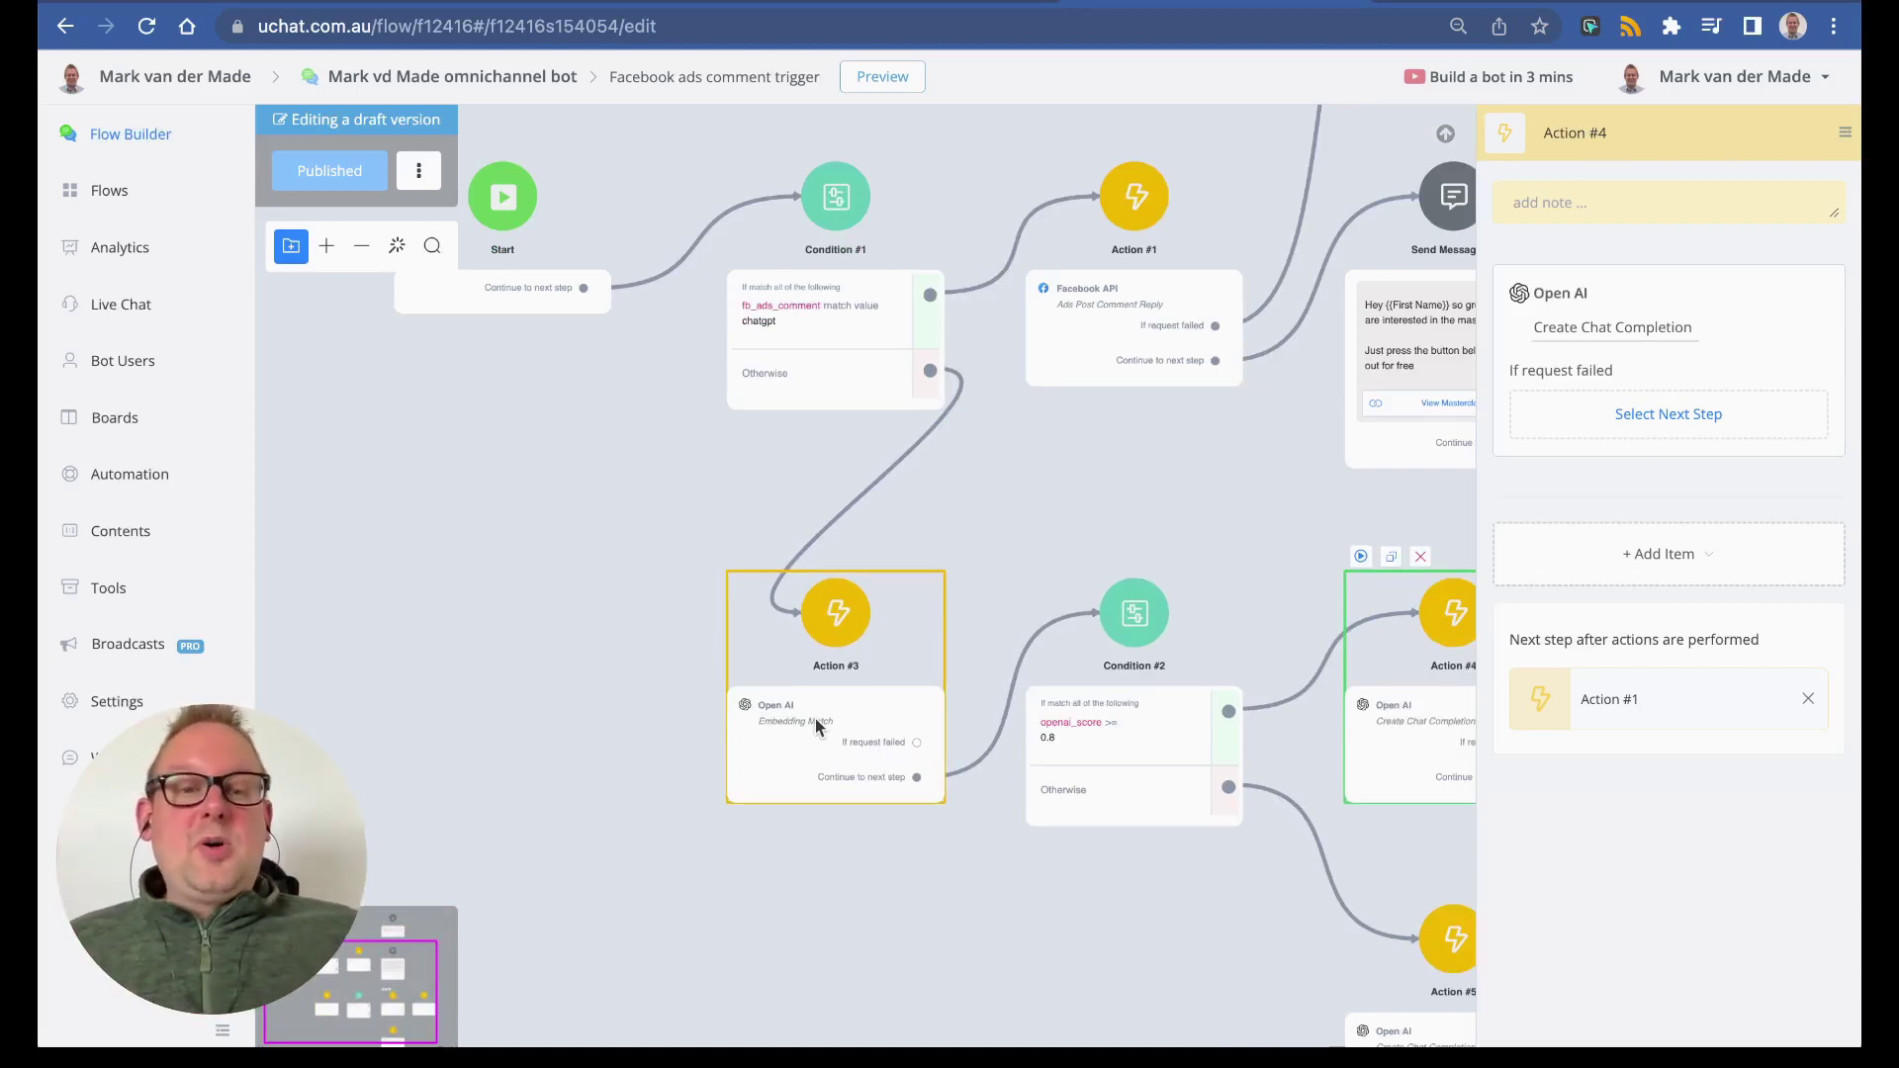
pyautogui.scroll(-5, 818, 724)
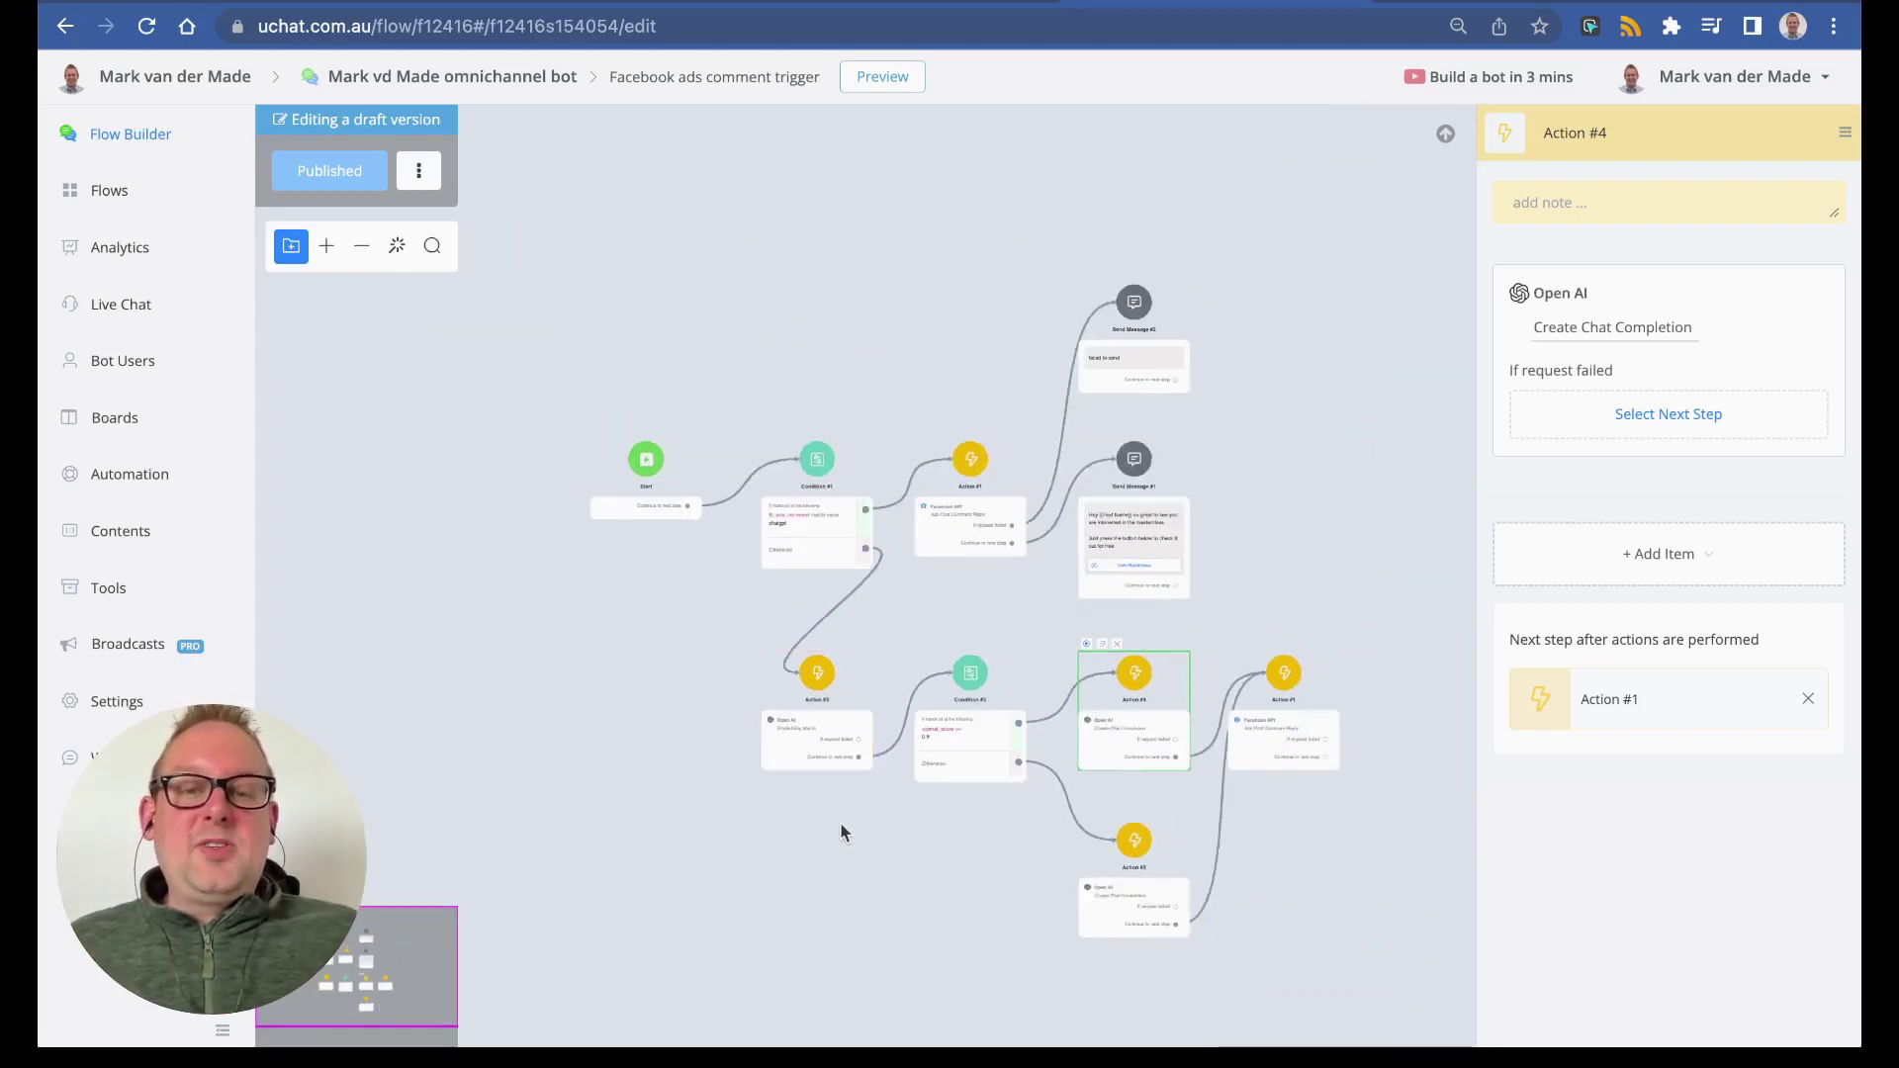
pyautogui.moveTo(840, 822); pyautogui.dragTo(805, 679)
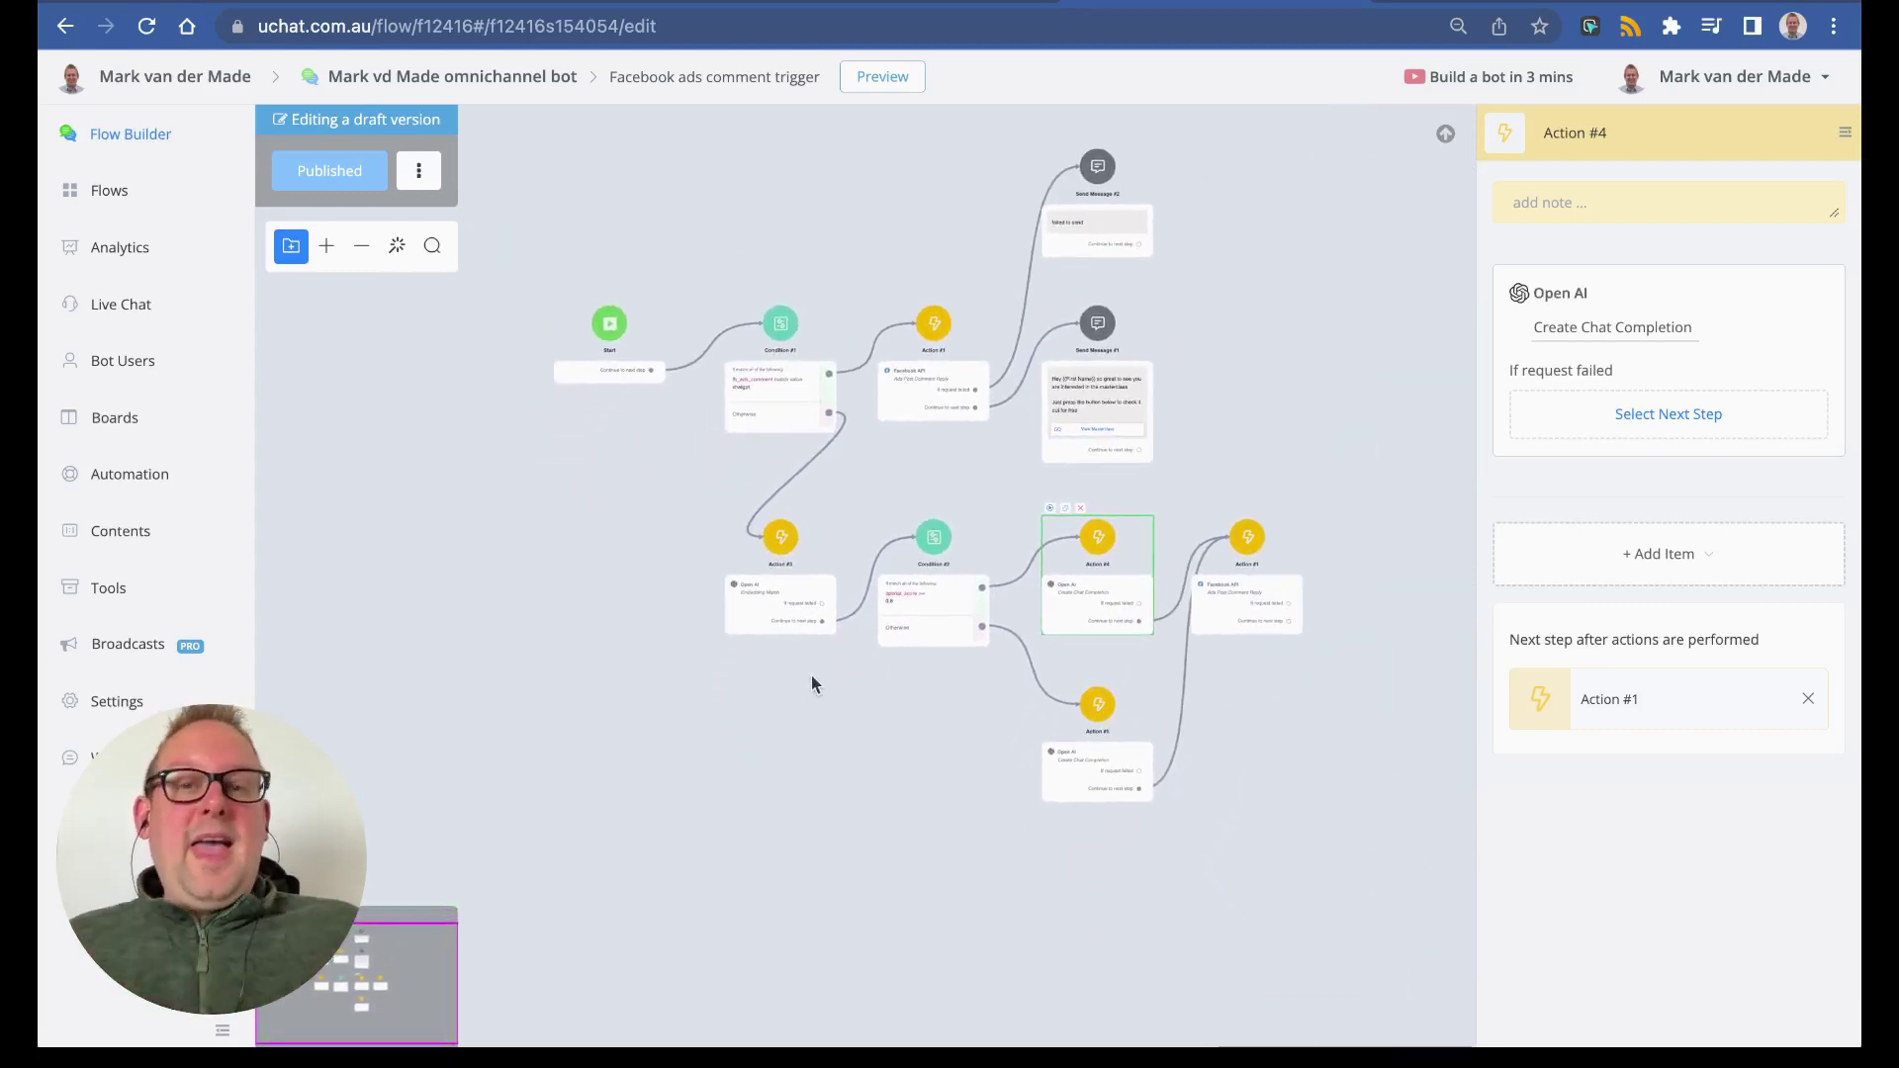